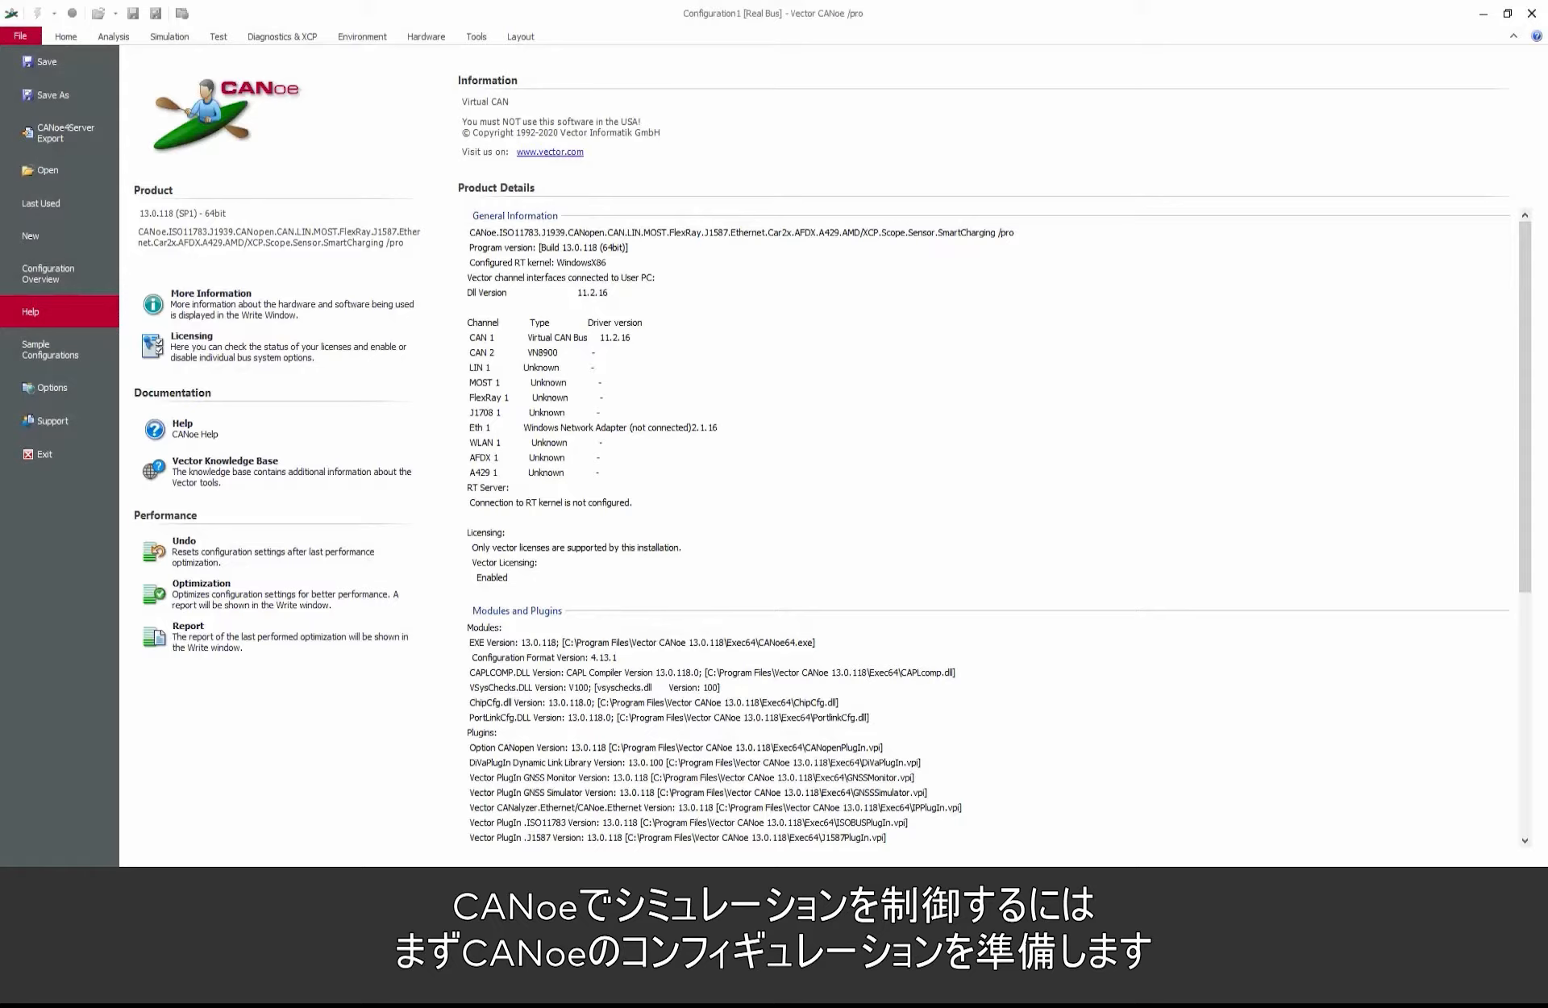
Step: Create a new configuration from the Default template in the General category
left_click(45, 239)
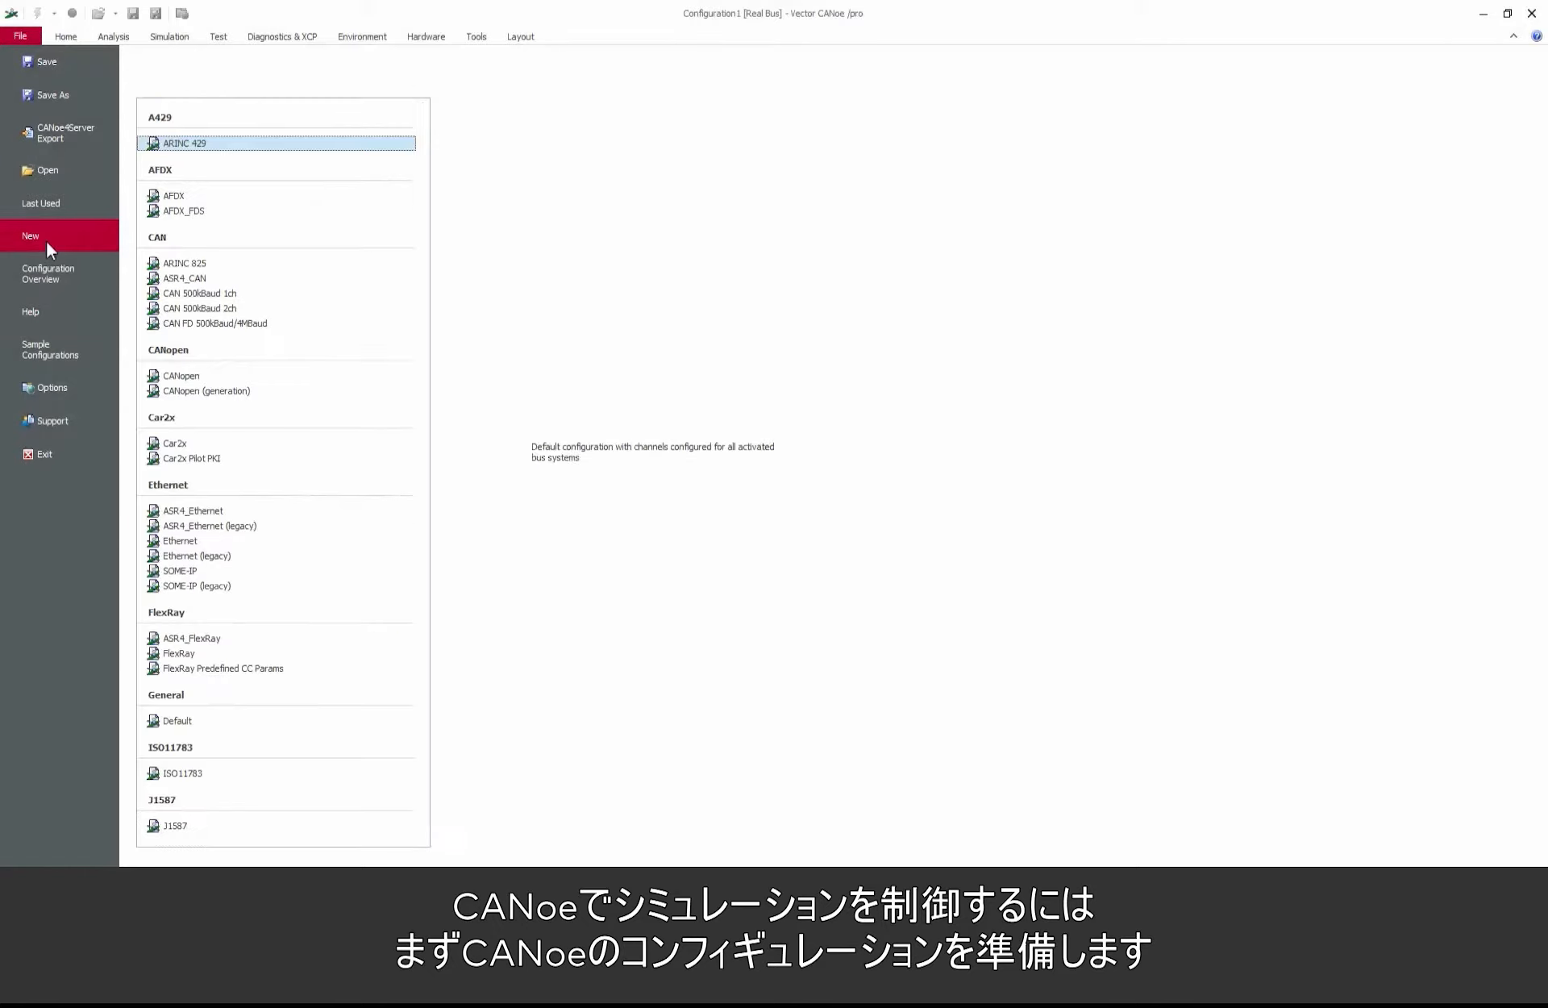
left_click(179, 721)
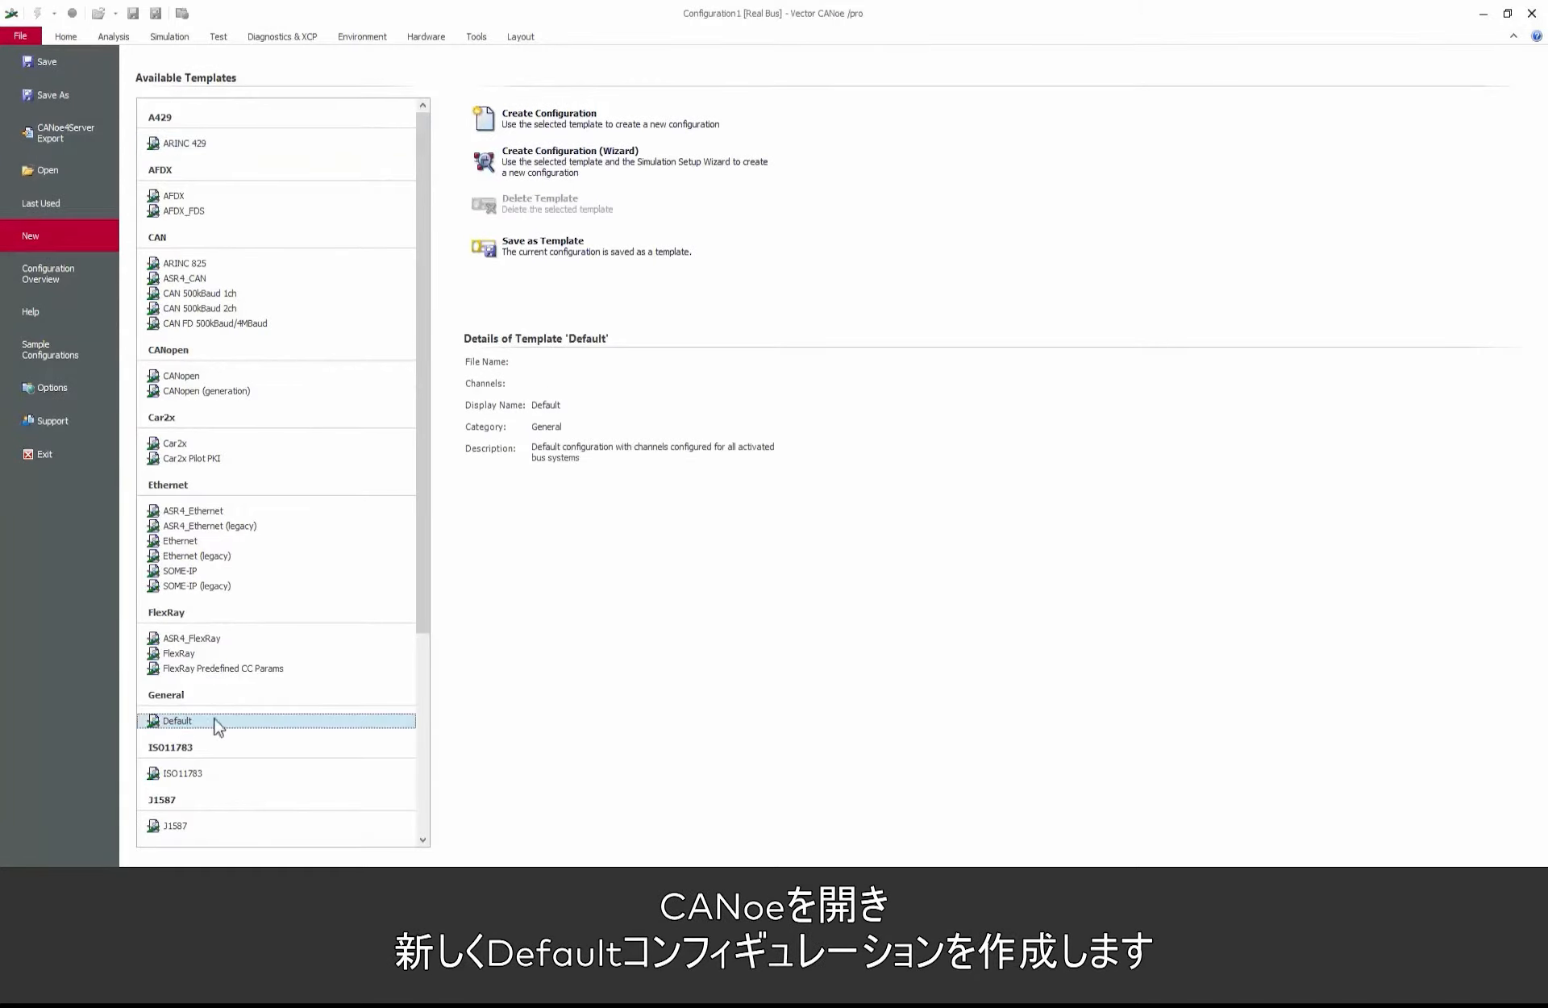
left_click(573, 118)
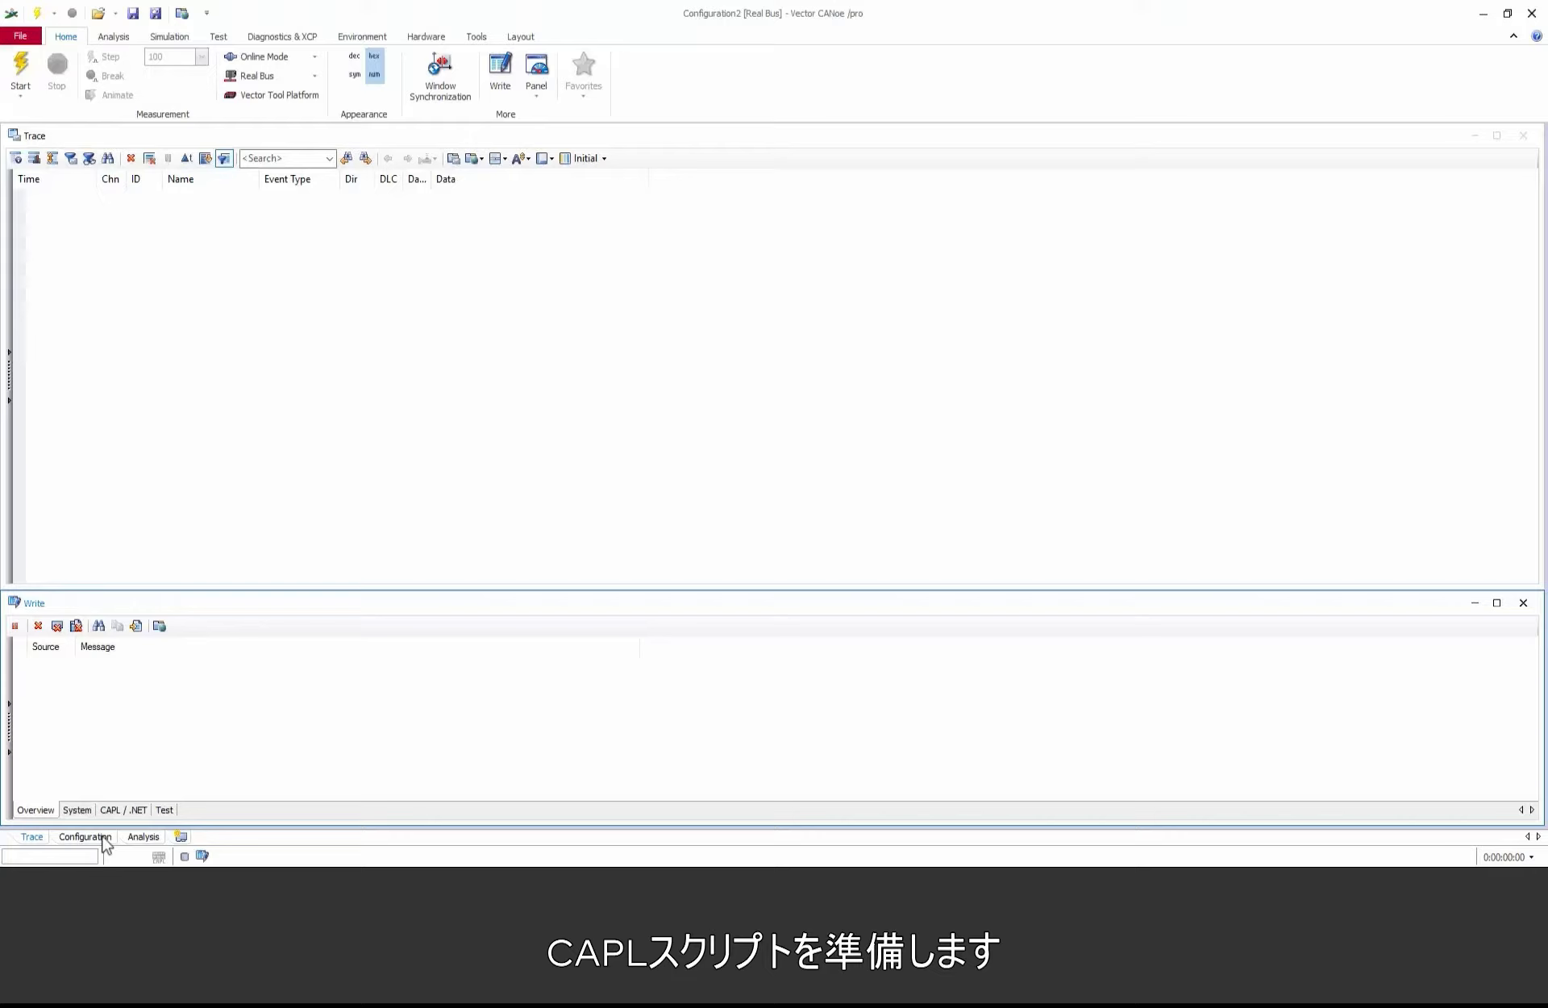
Step: On the Configuration desktop, insert a program node before the CAN Statistics block in the Measurement Setup
left_click(84, 837)
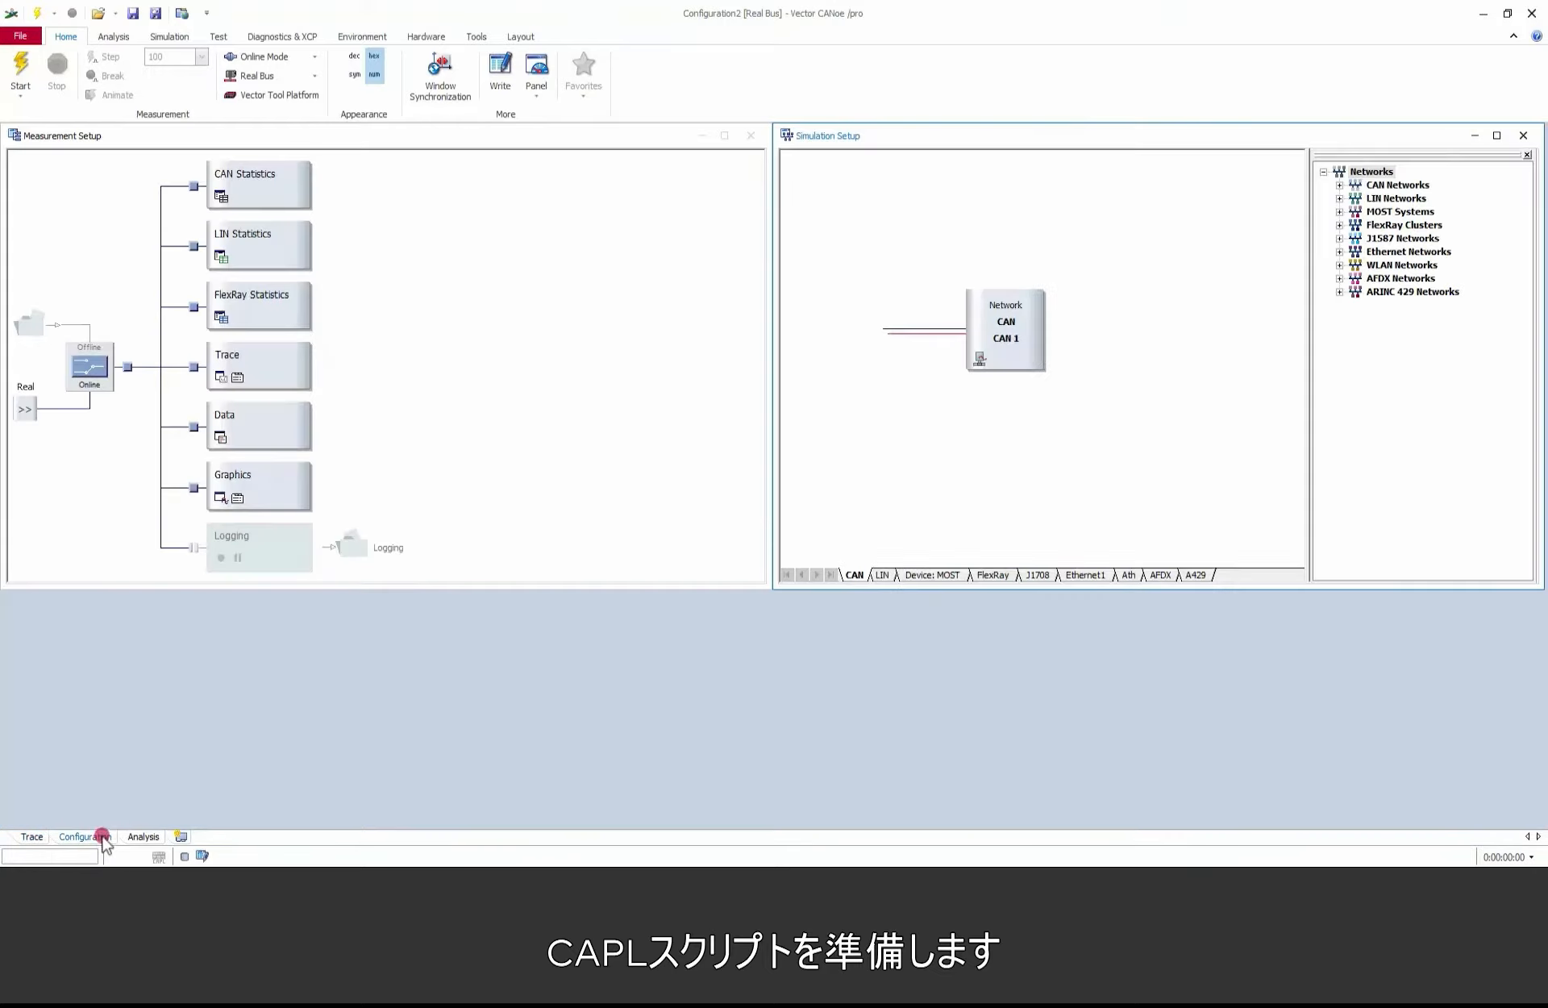
right_click(193, 187)
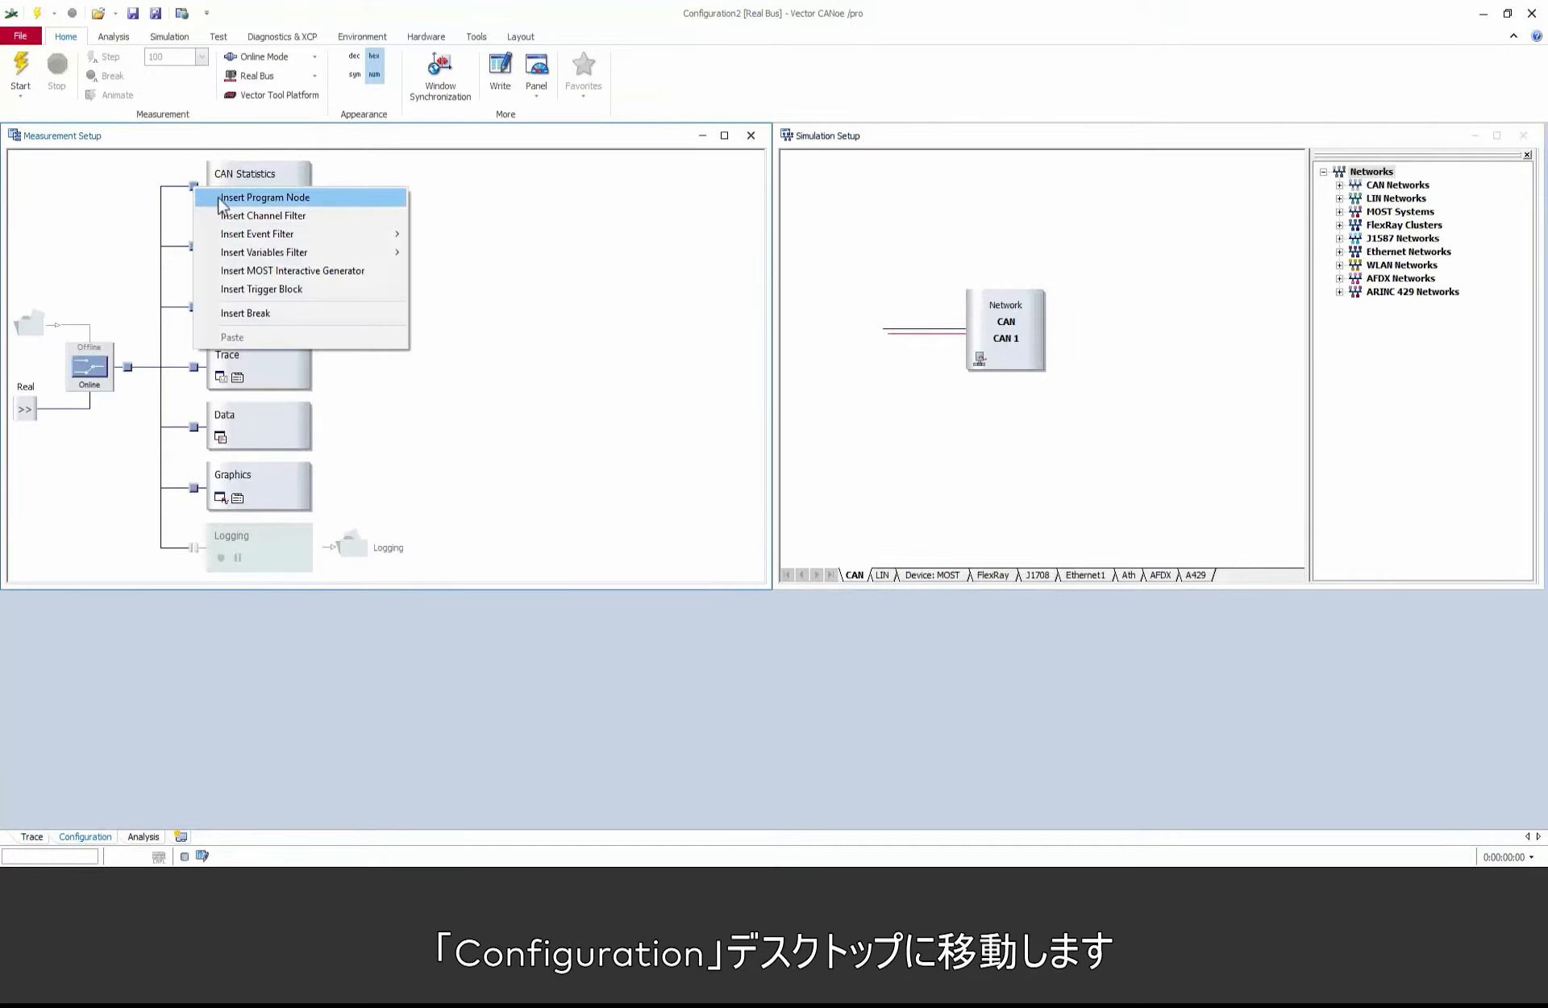
left_click(219, 198)
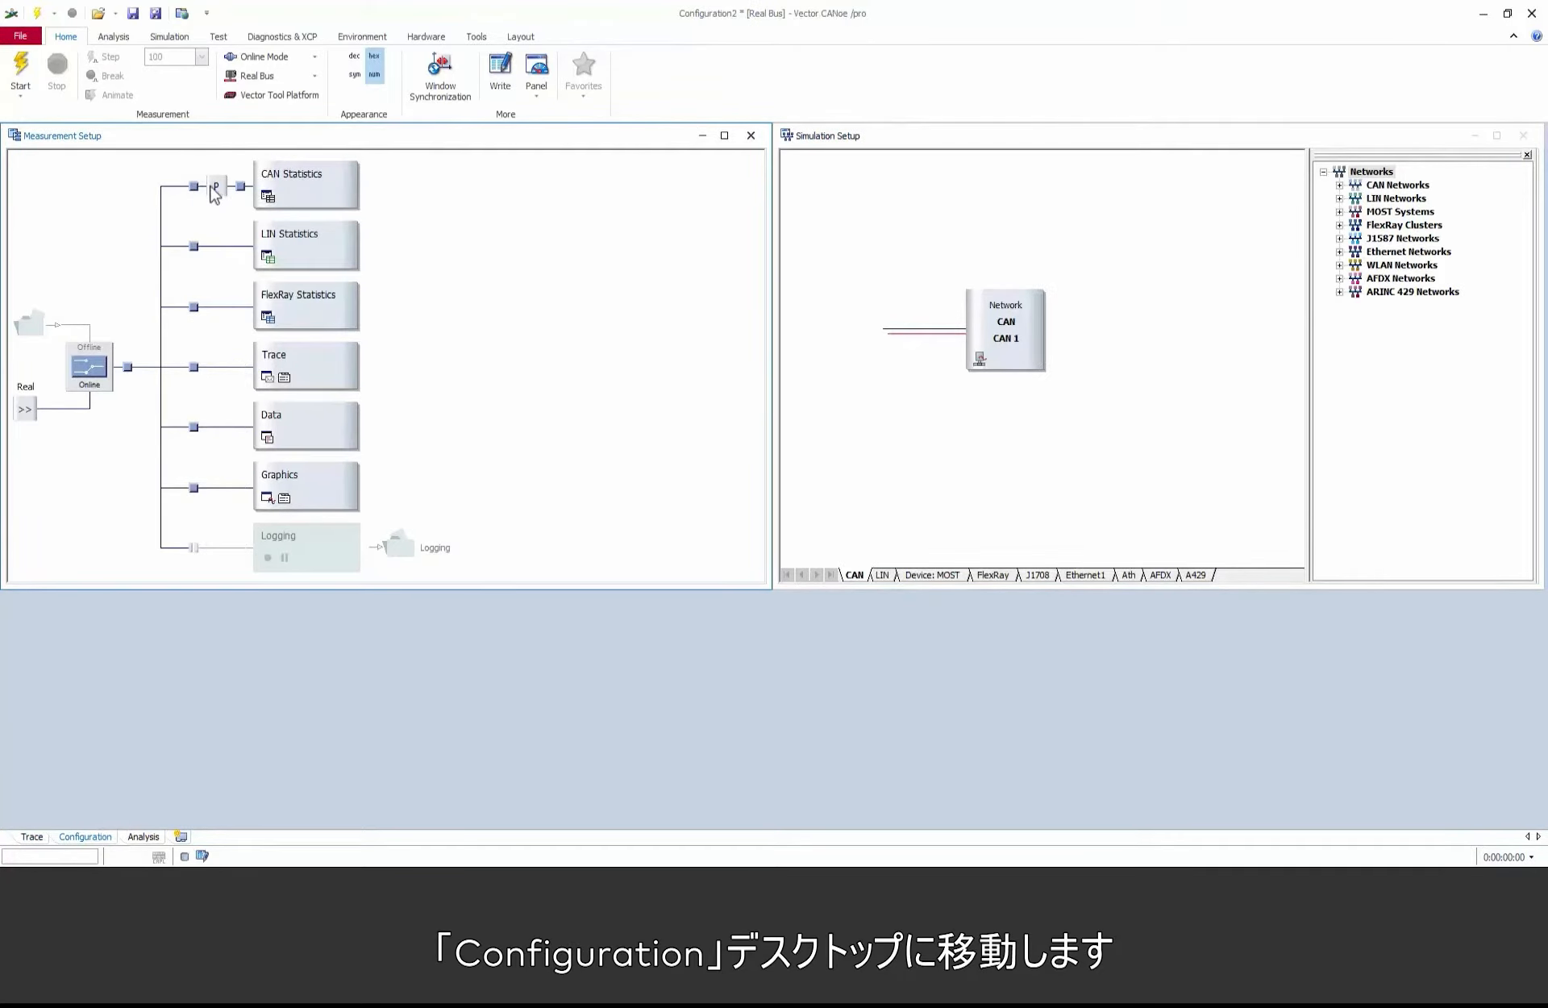
Step: Assign the CAPL script DYNA4_DYNAanimationControl.can from the project's UserCode capl folder to the new program node
right_click(219, 190)
left_click(246, 197)
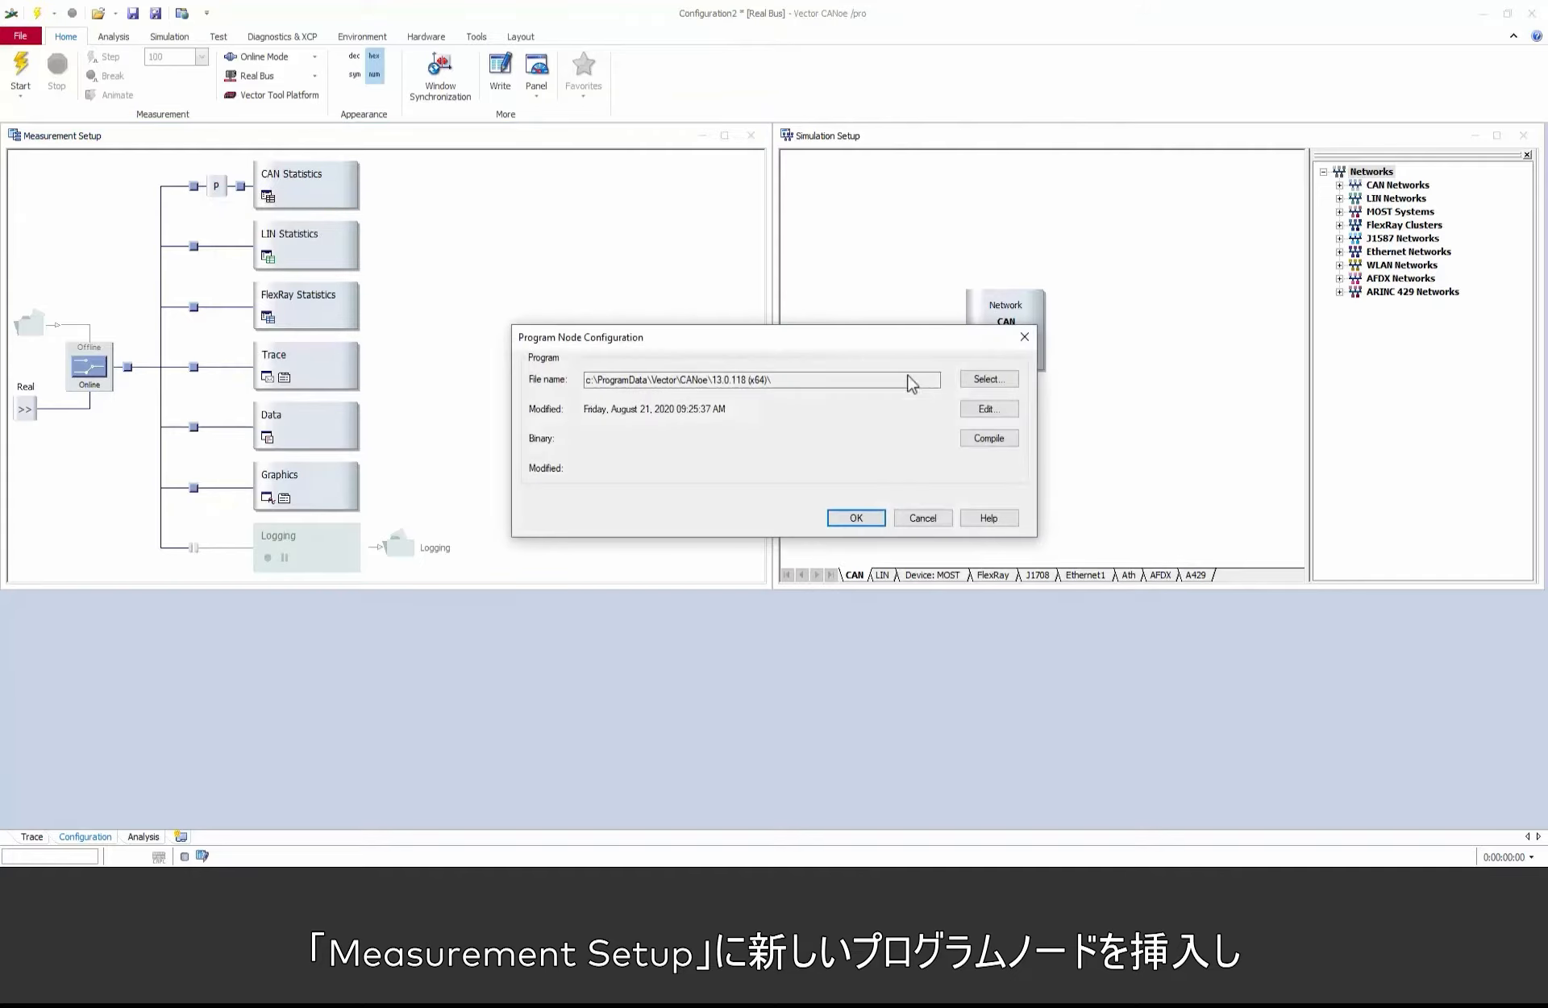
left_click(971, 385)
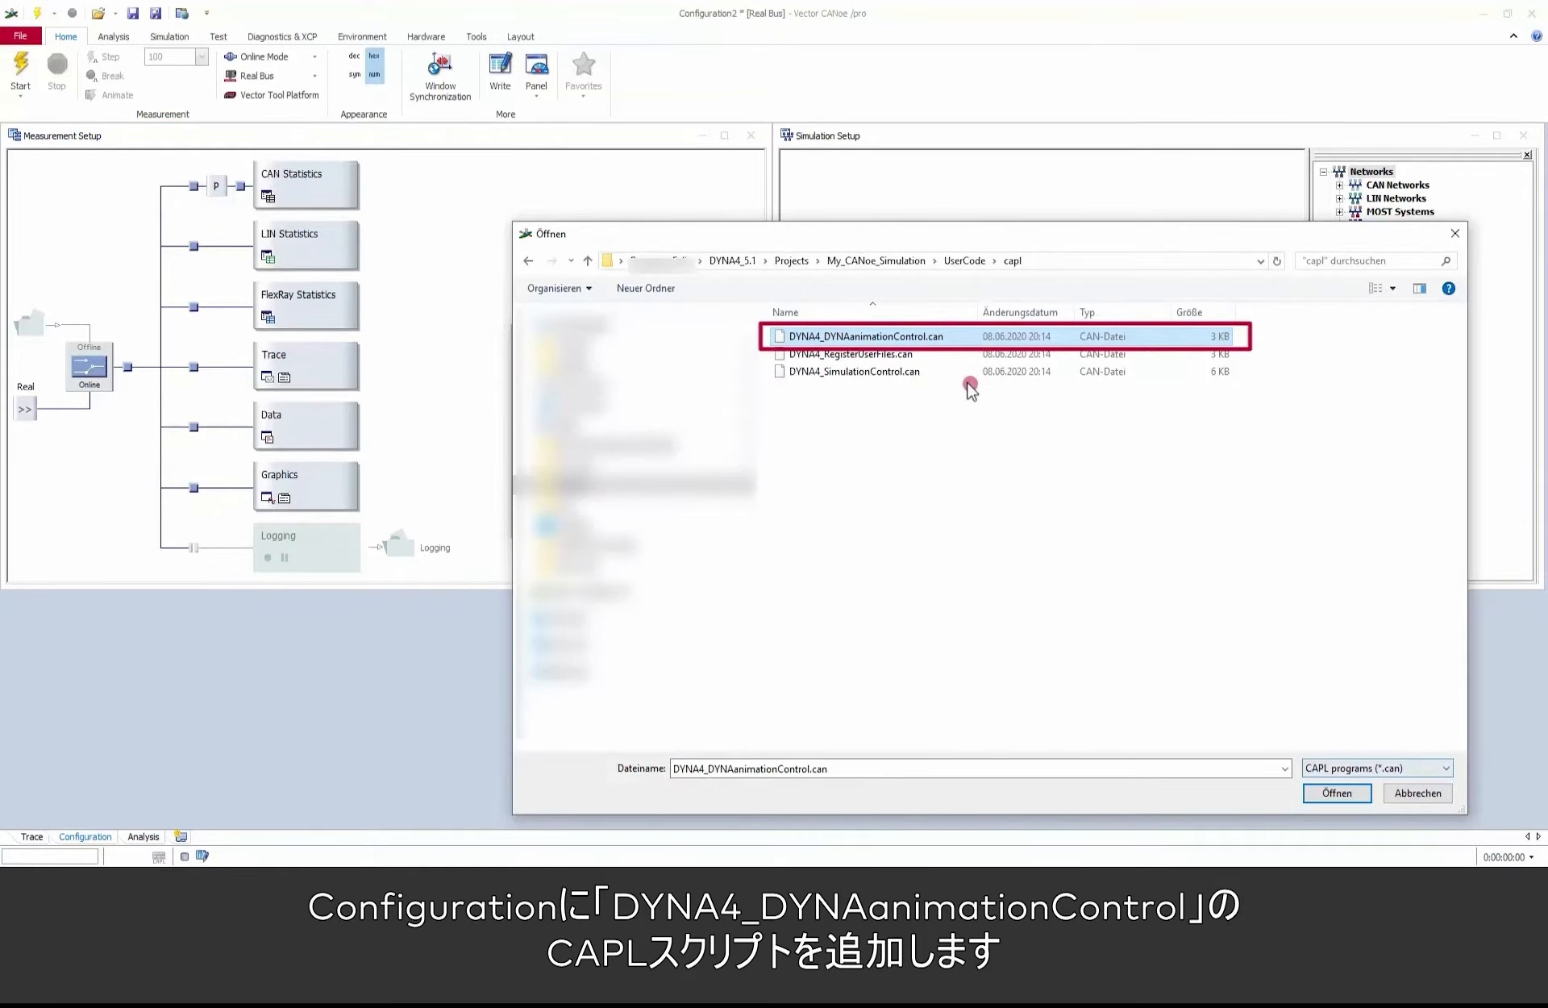
left_click(1345, 795)
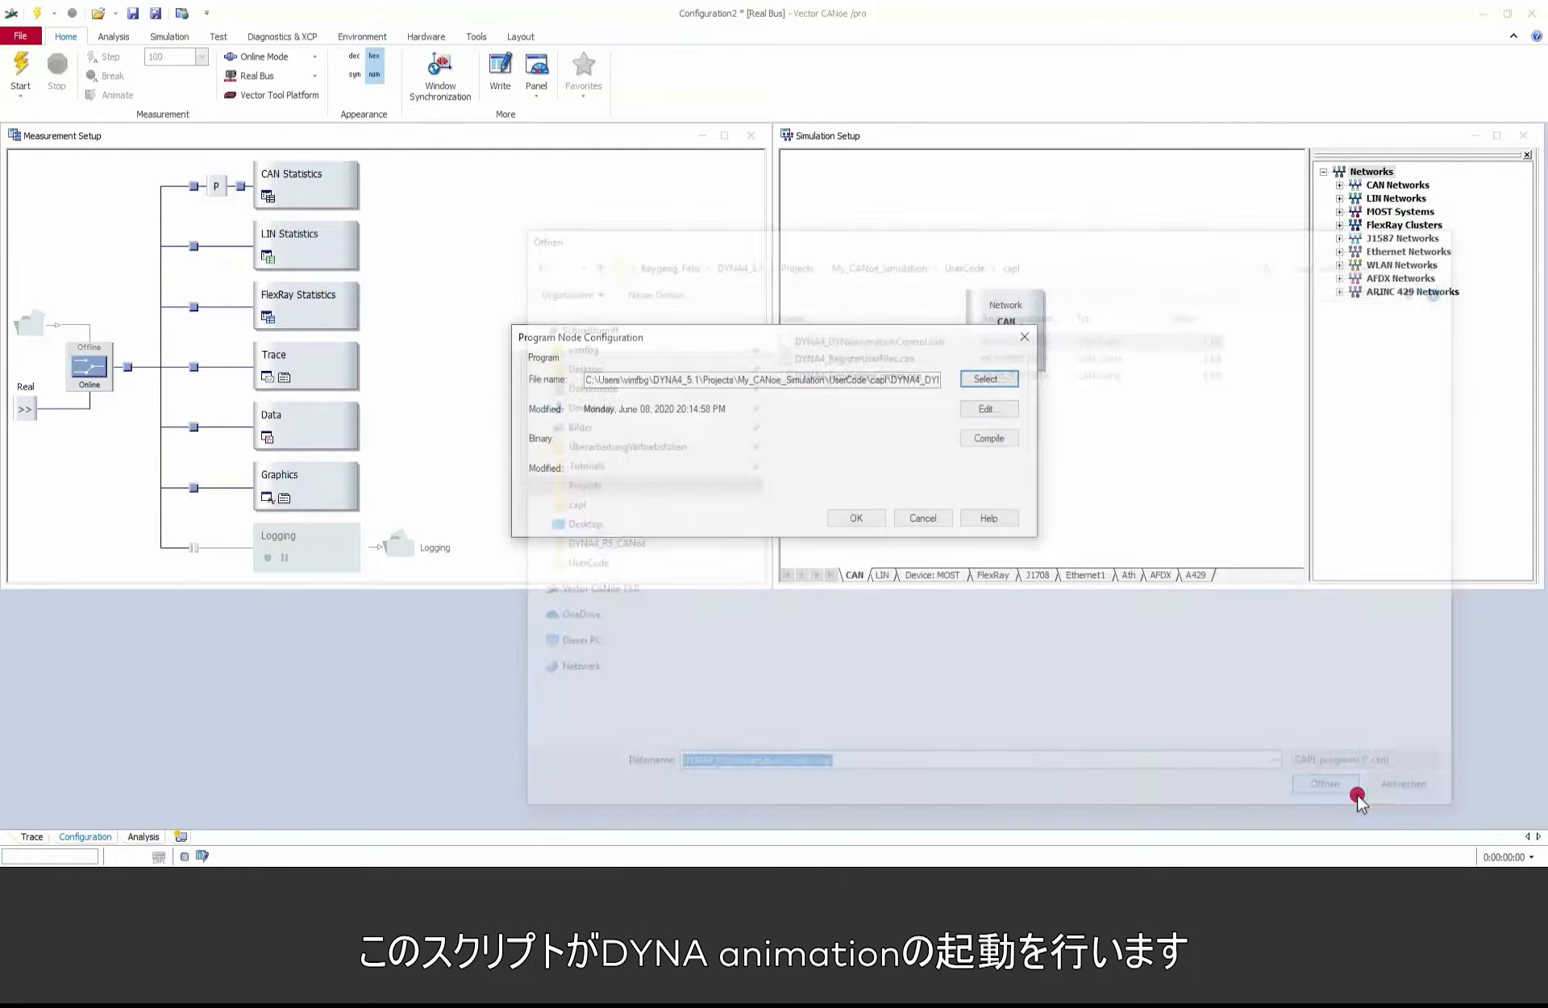
left_click(867, 519)
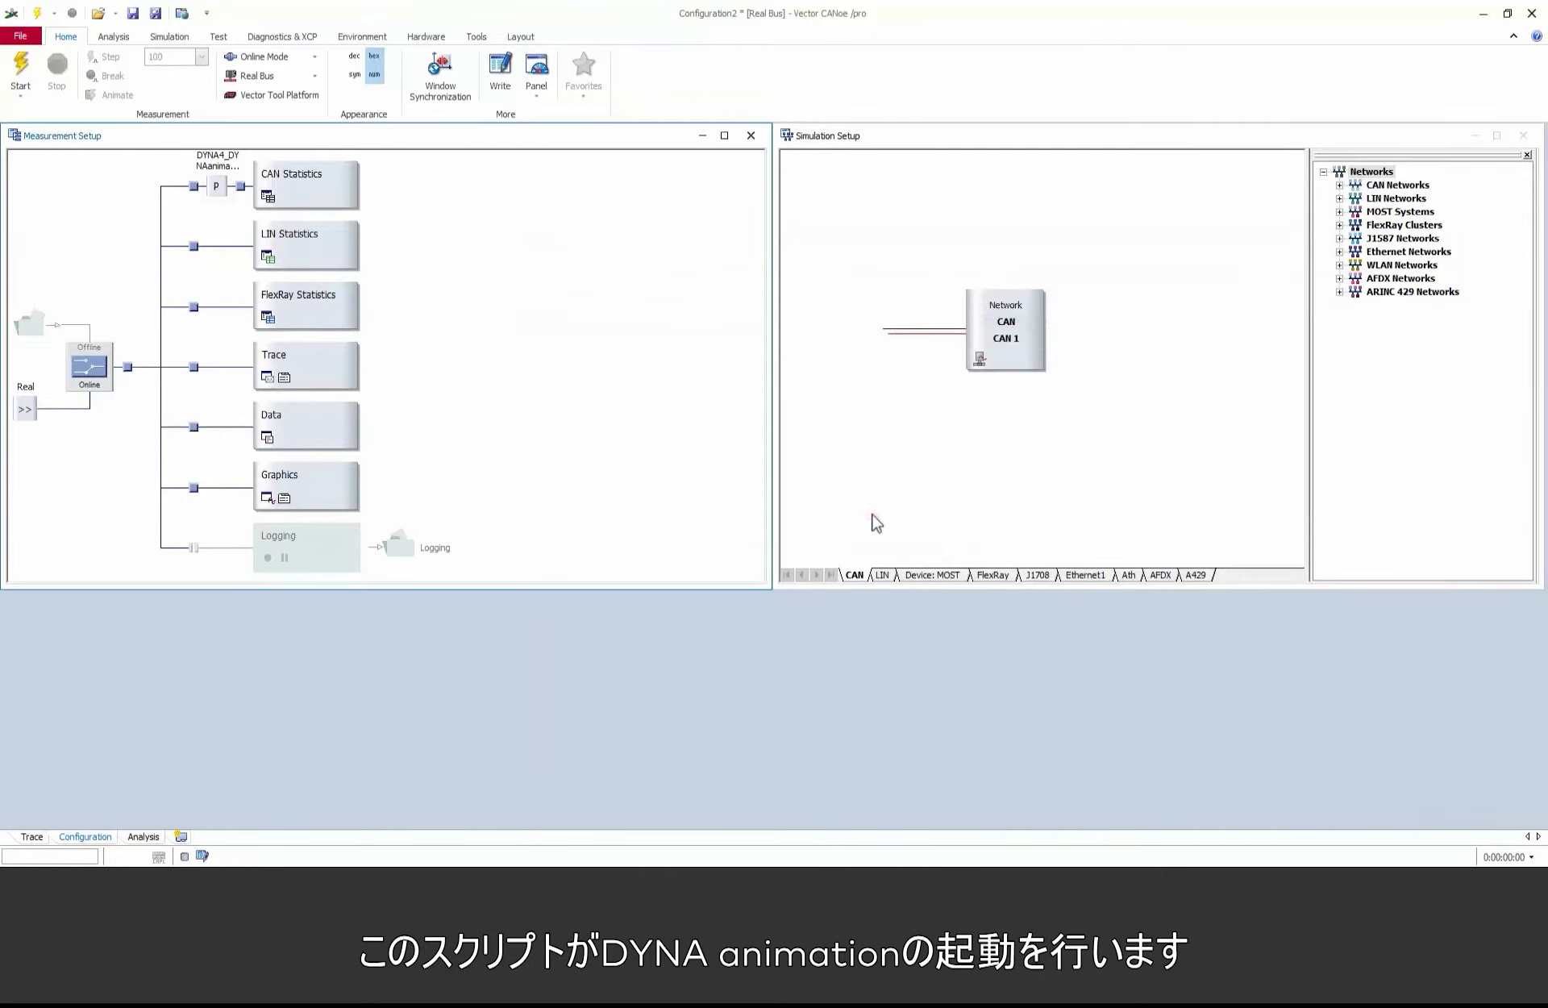
Step: Insert two CAPL test modules on the CAN network in the Simulation Setup
right_click(898, 334)
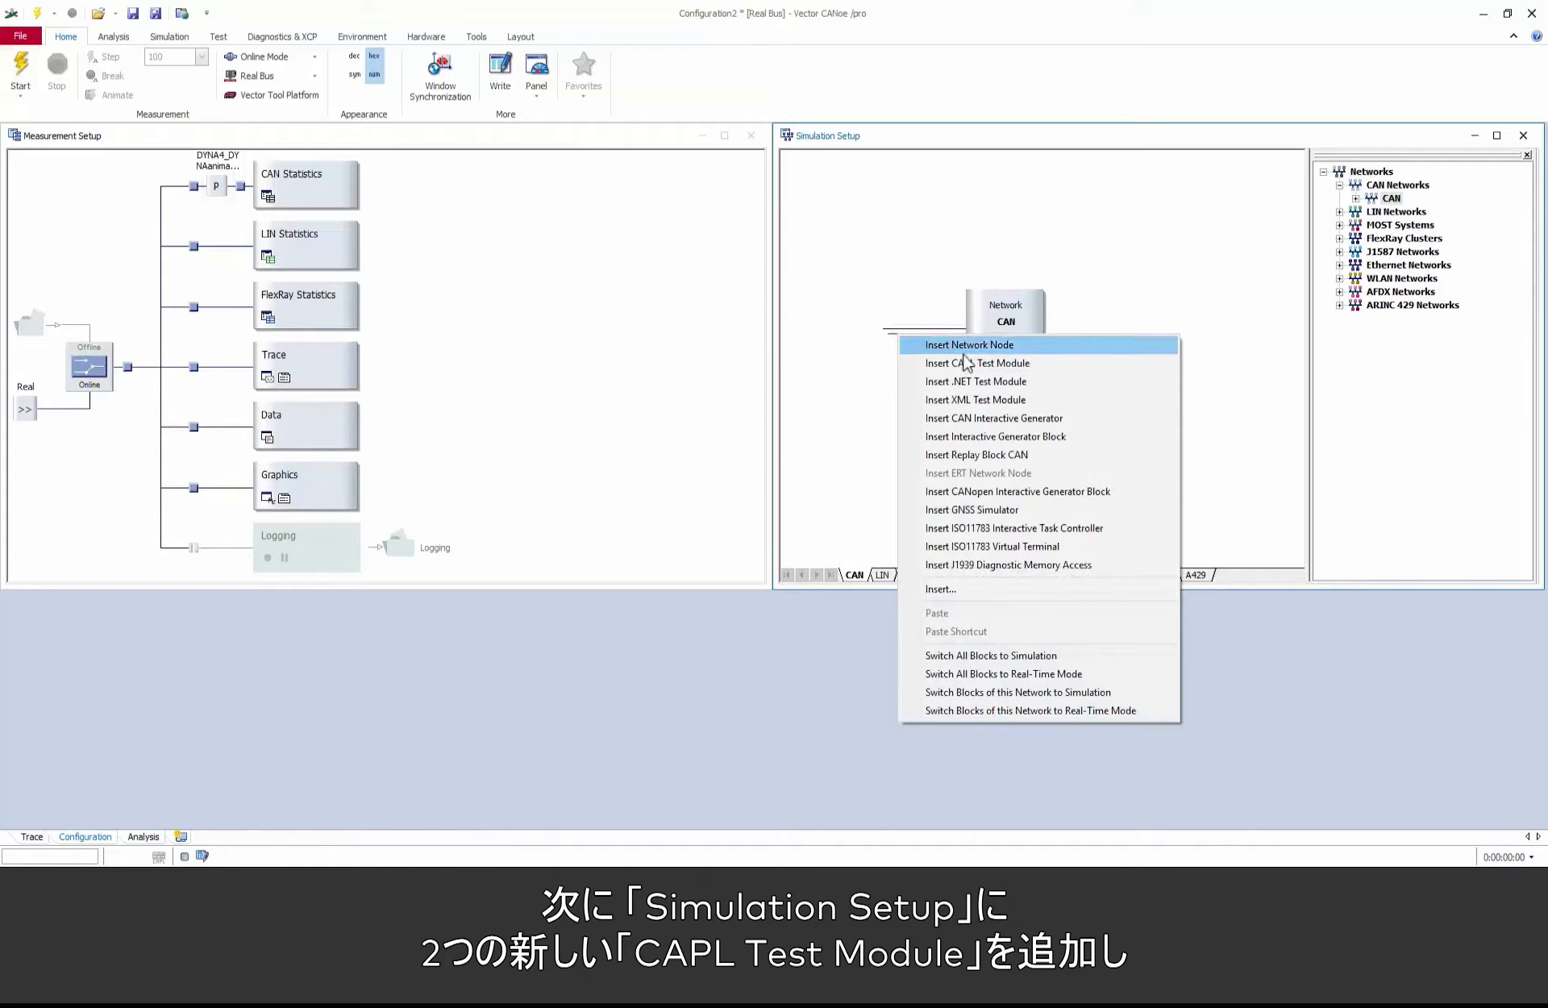
left_click(1045, 364)
right_click(975, 333)
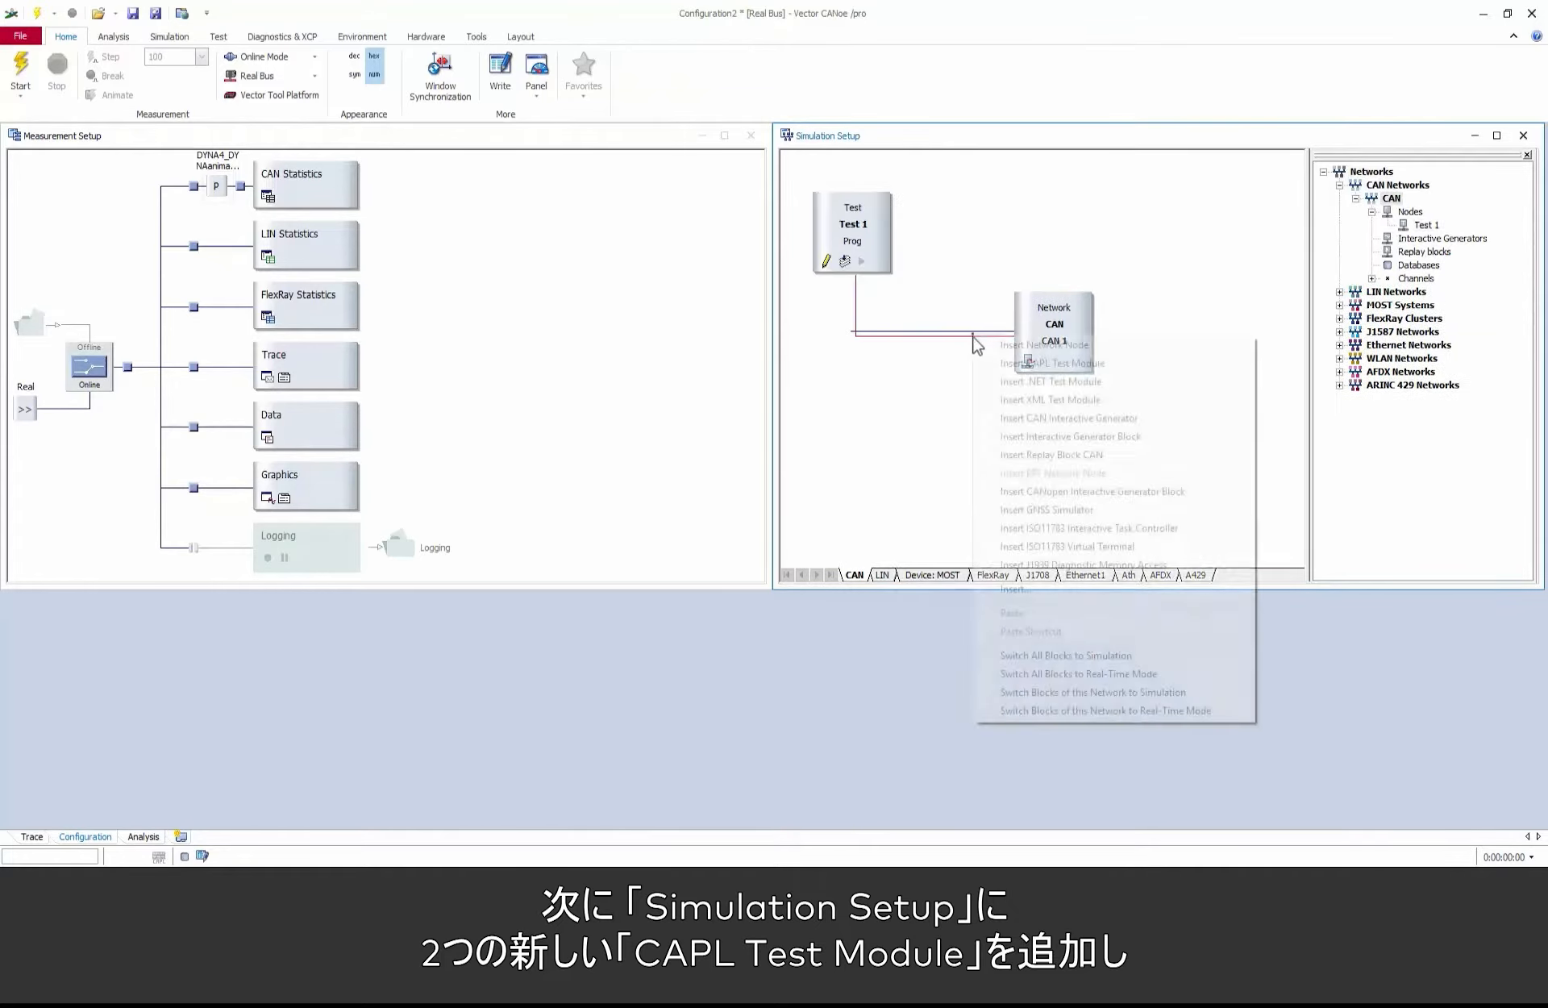
left_click(1026, 364)
Step: Rename test module Test 1 to DYNA4 Sim and assign DYNA4_SimulationControl.can as its test script
right_click(872, 227)
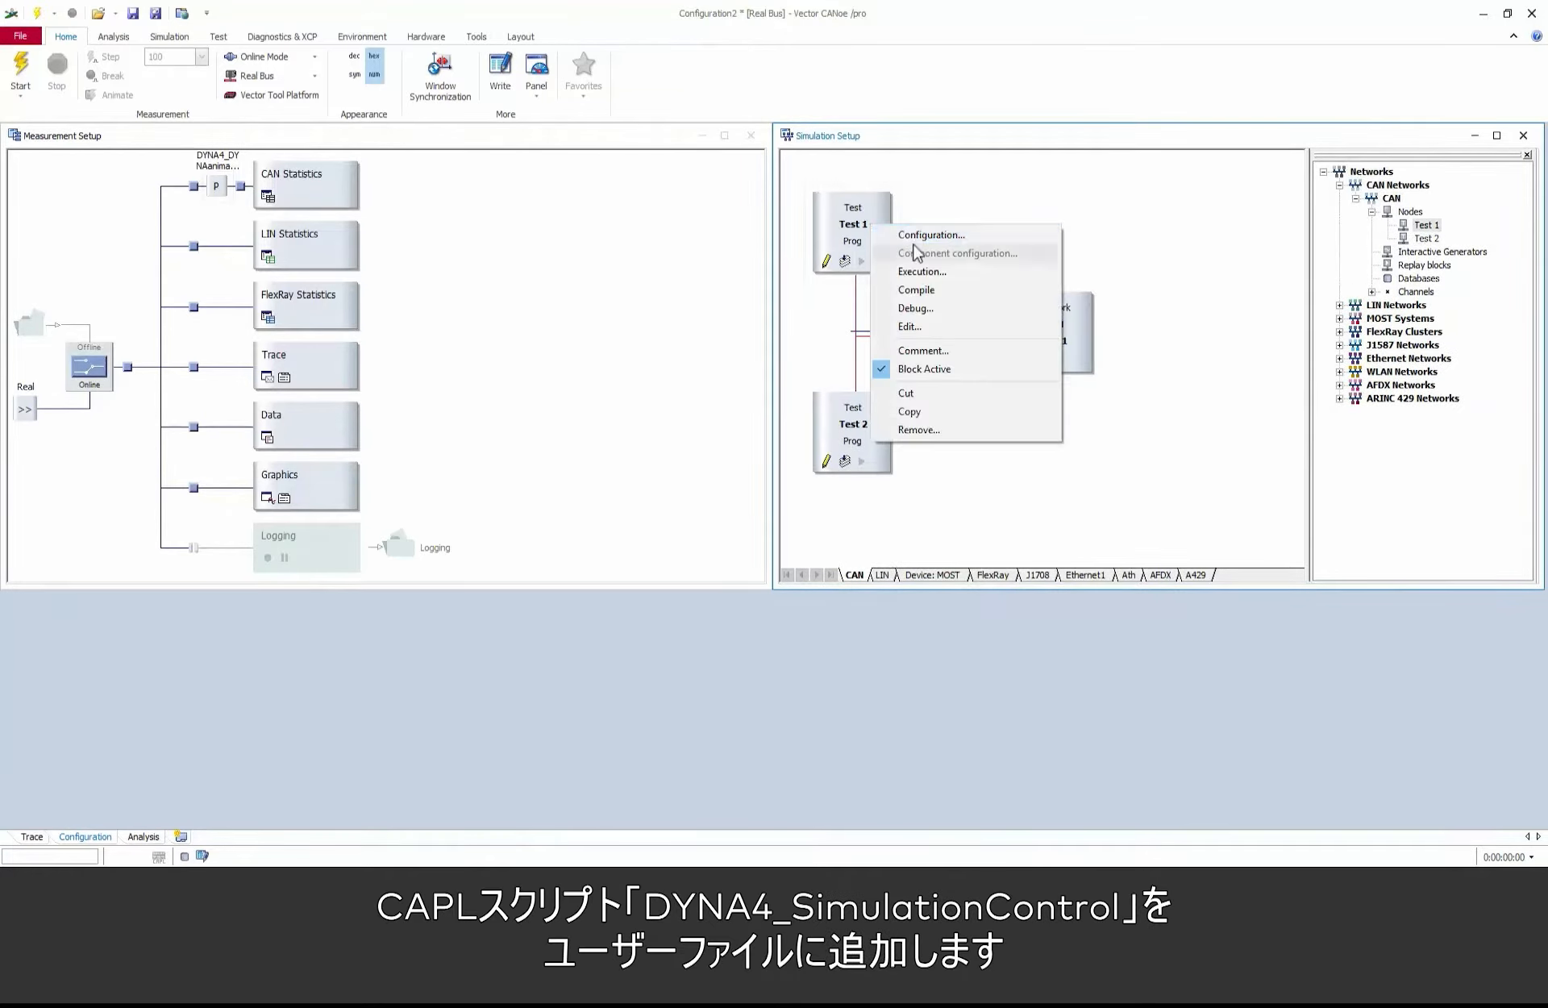
left_click(923, 235)
type("DYNA4 Sim")
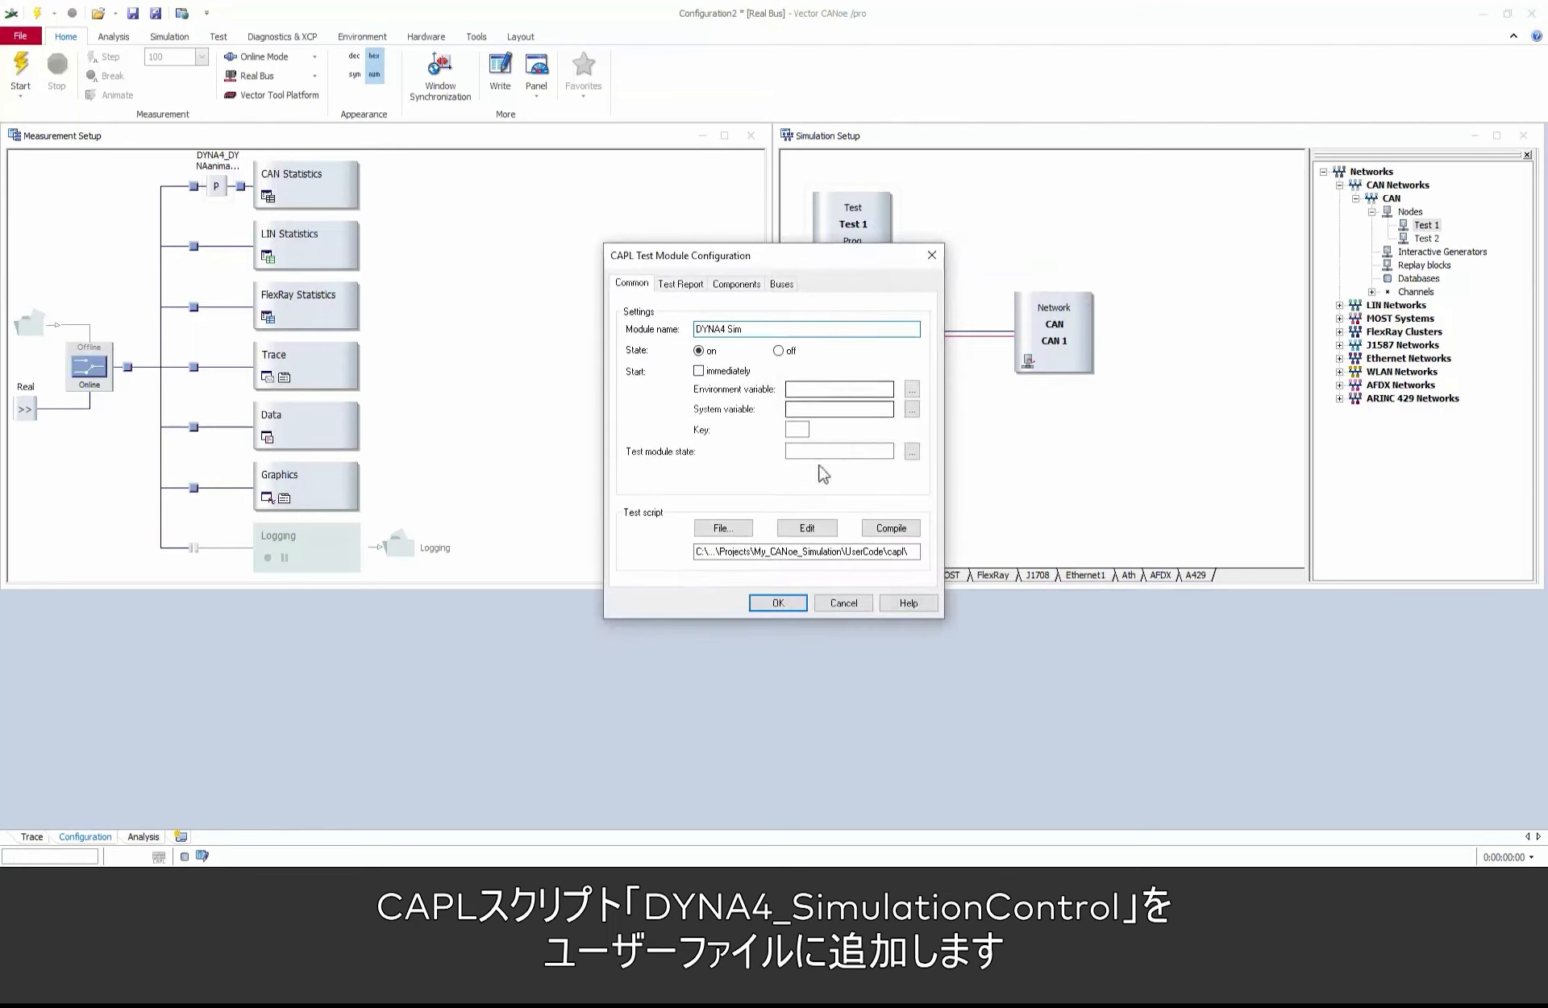
left_click(749, 535)
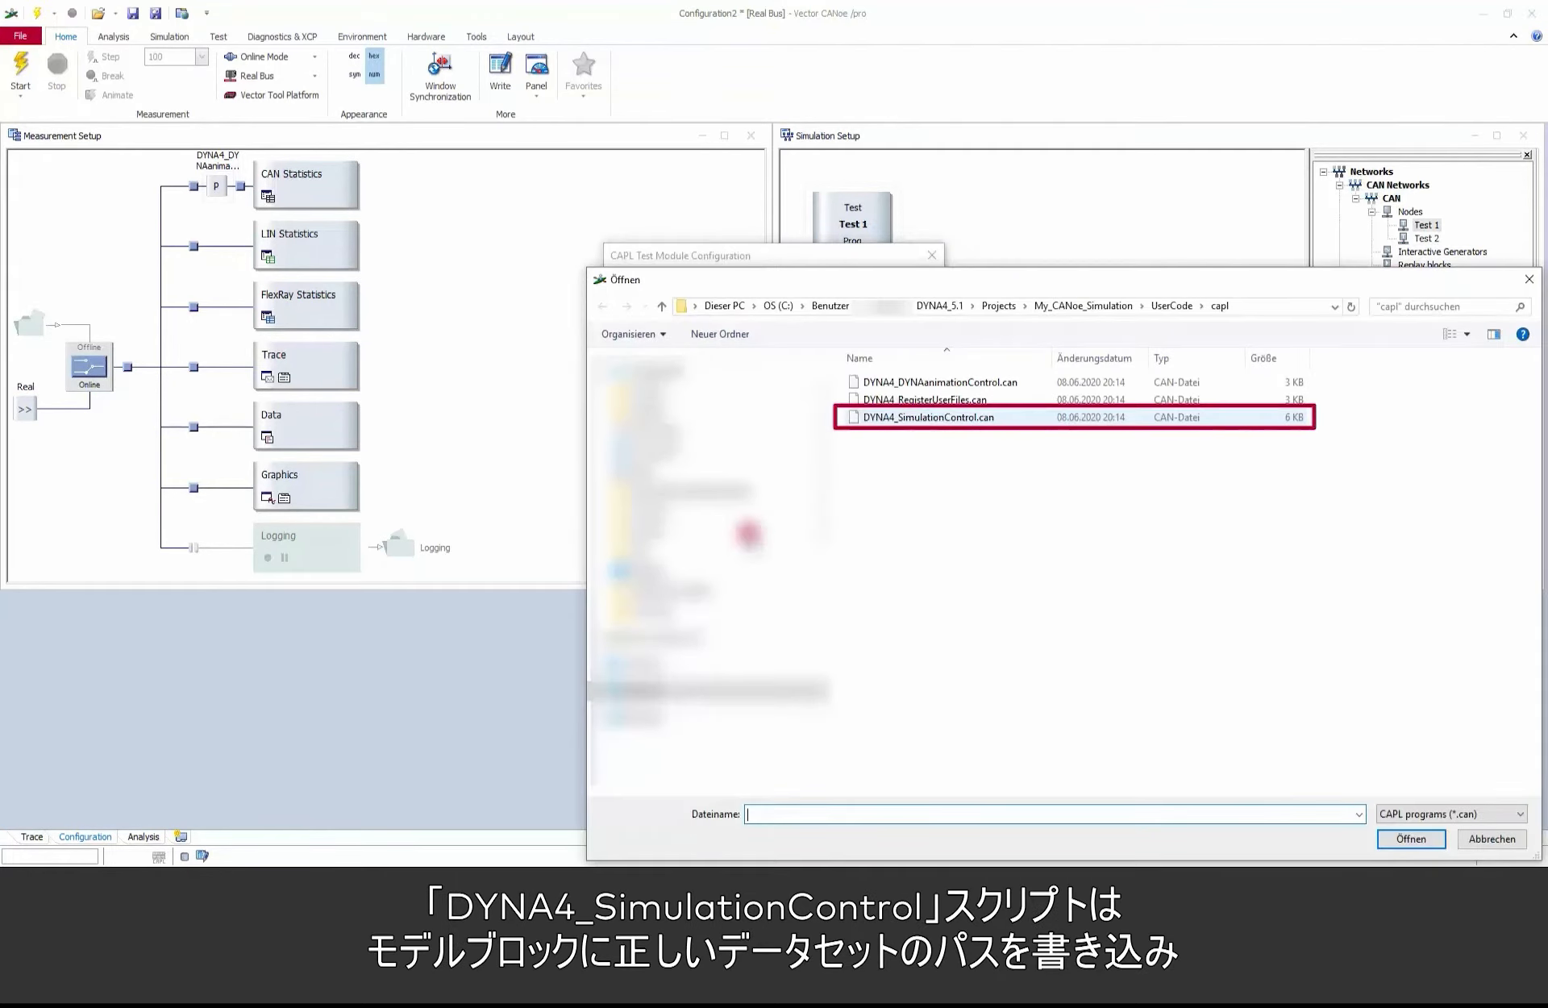
left_click(940, 417)
left_click(1411, 838)
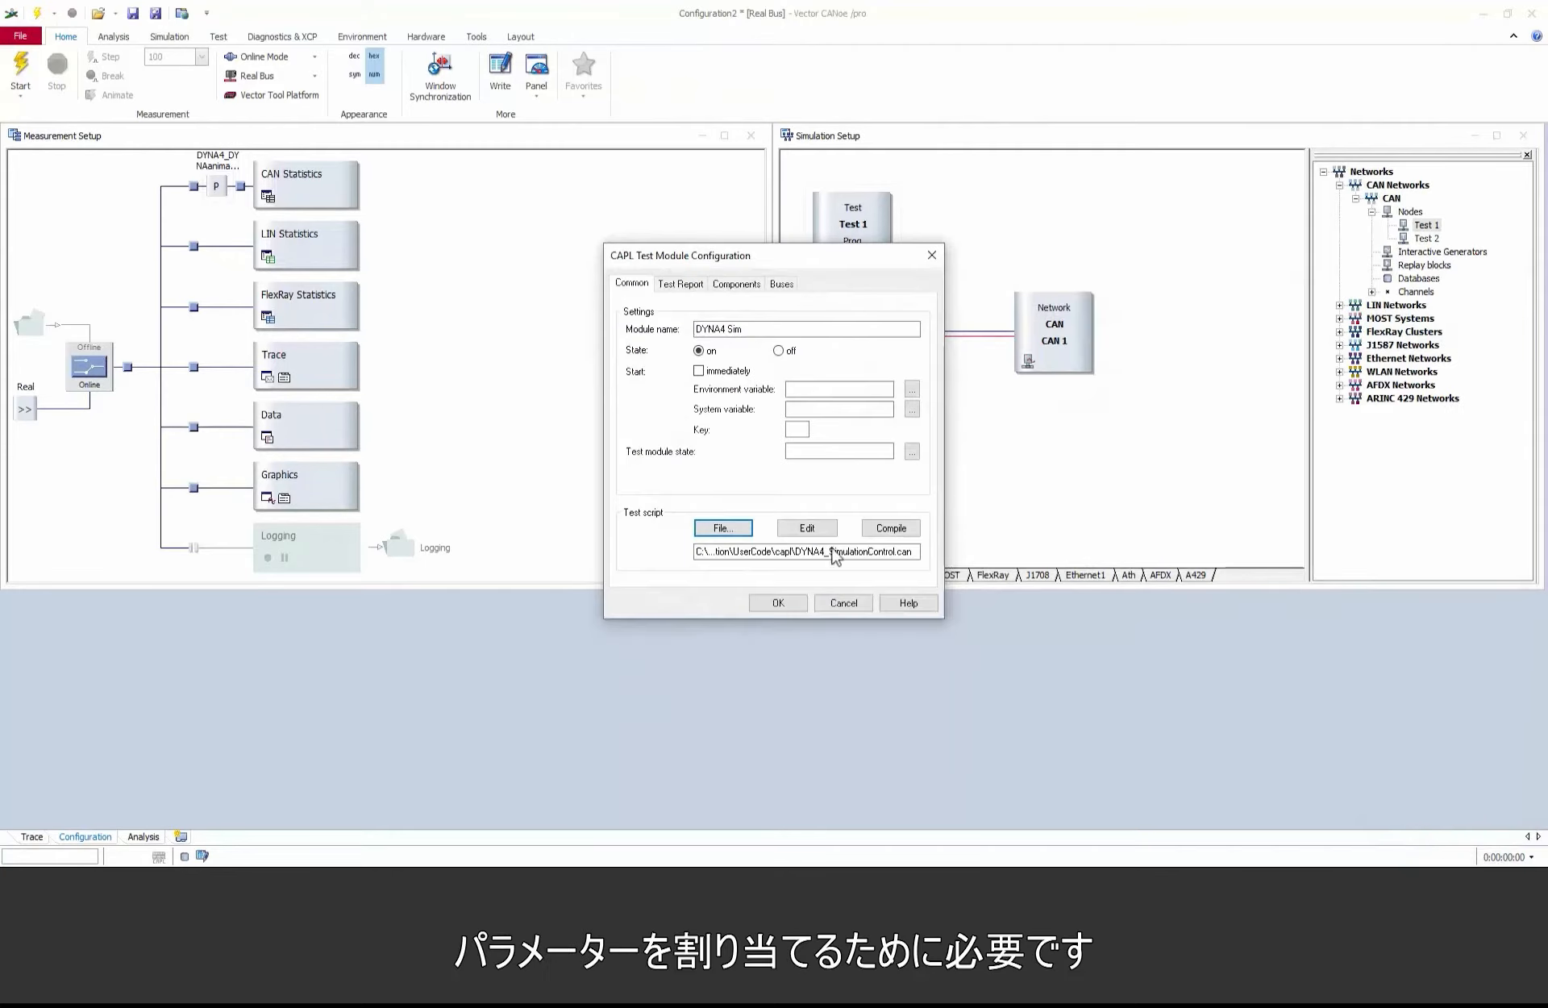
left_click(779, 601)
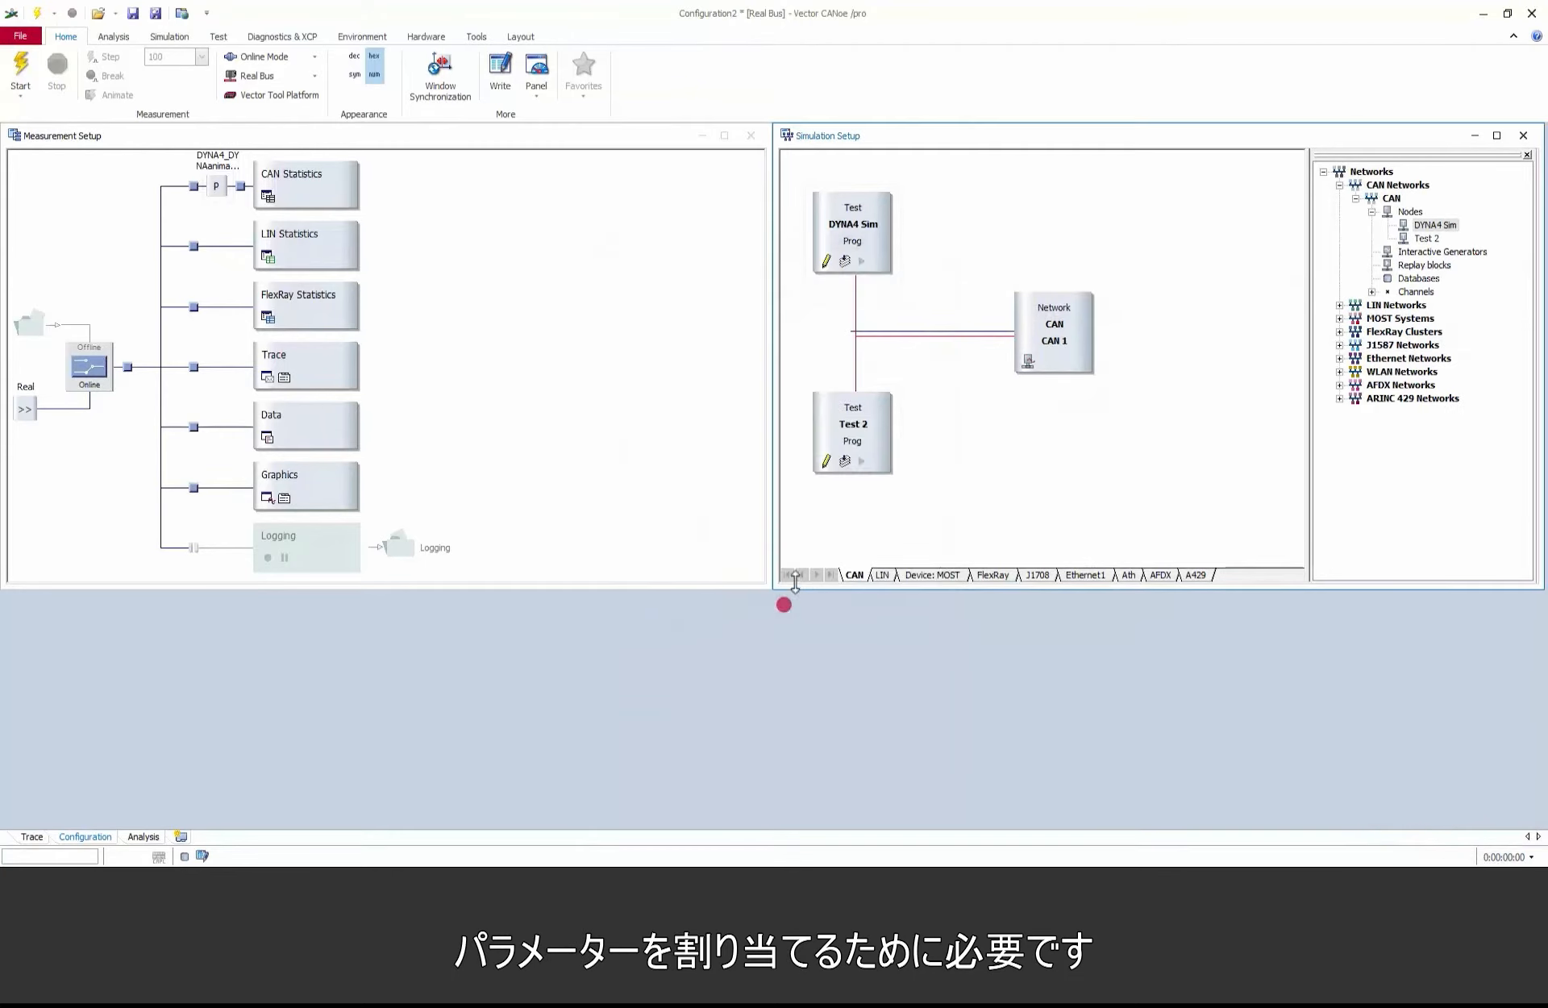
Step: Rename test module Test 2 to DYNA4 File and assign DYNA4_RegisterUserFiles.can as its test script
right_click(889, 410)
left_click(911, 414)
type("DYNA4 File")
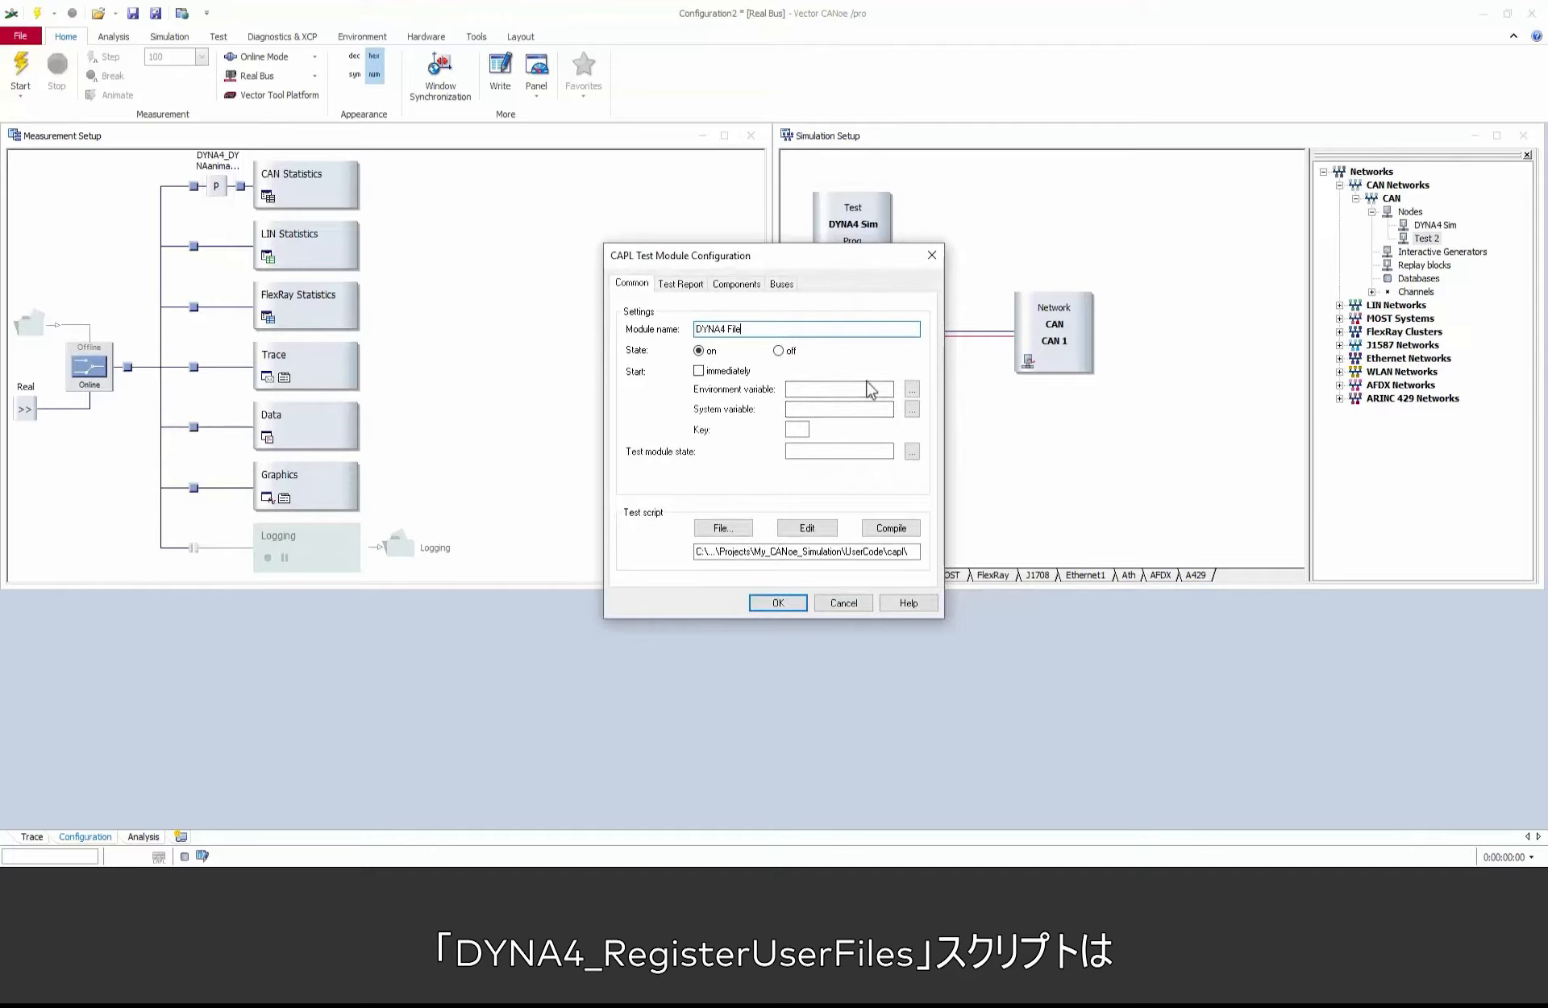
left_click(723, 530)
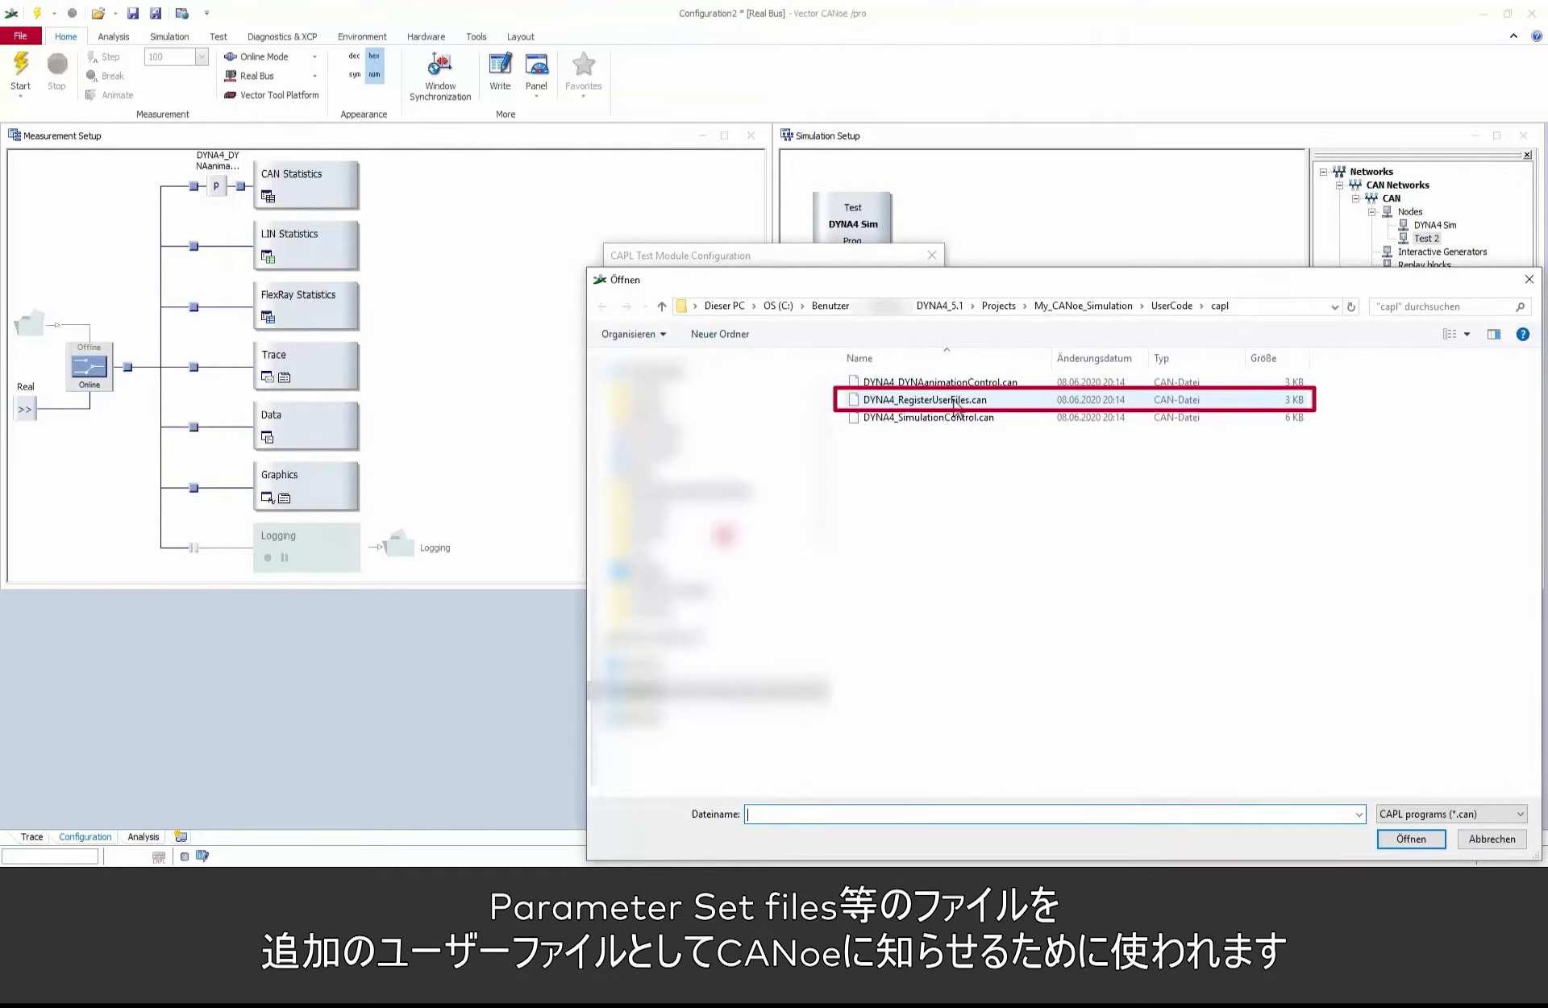
left_click(955, 401)
left_click(1412, 838)
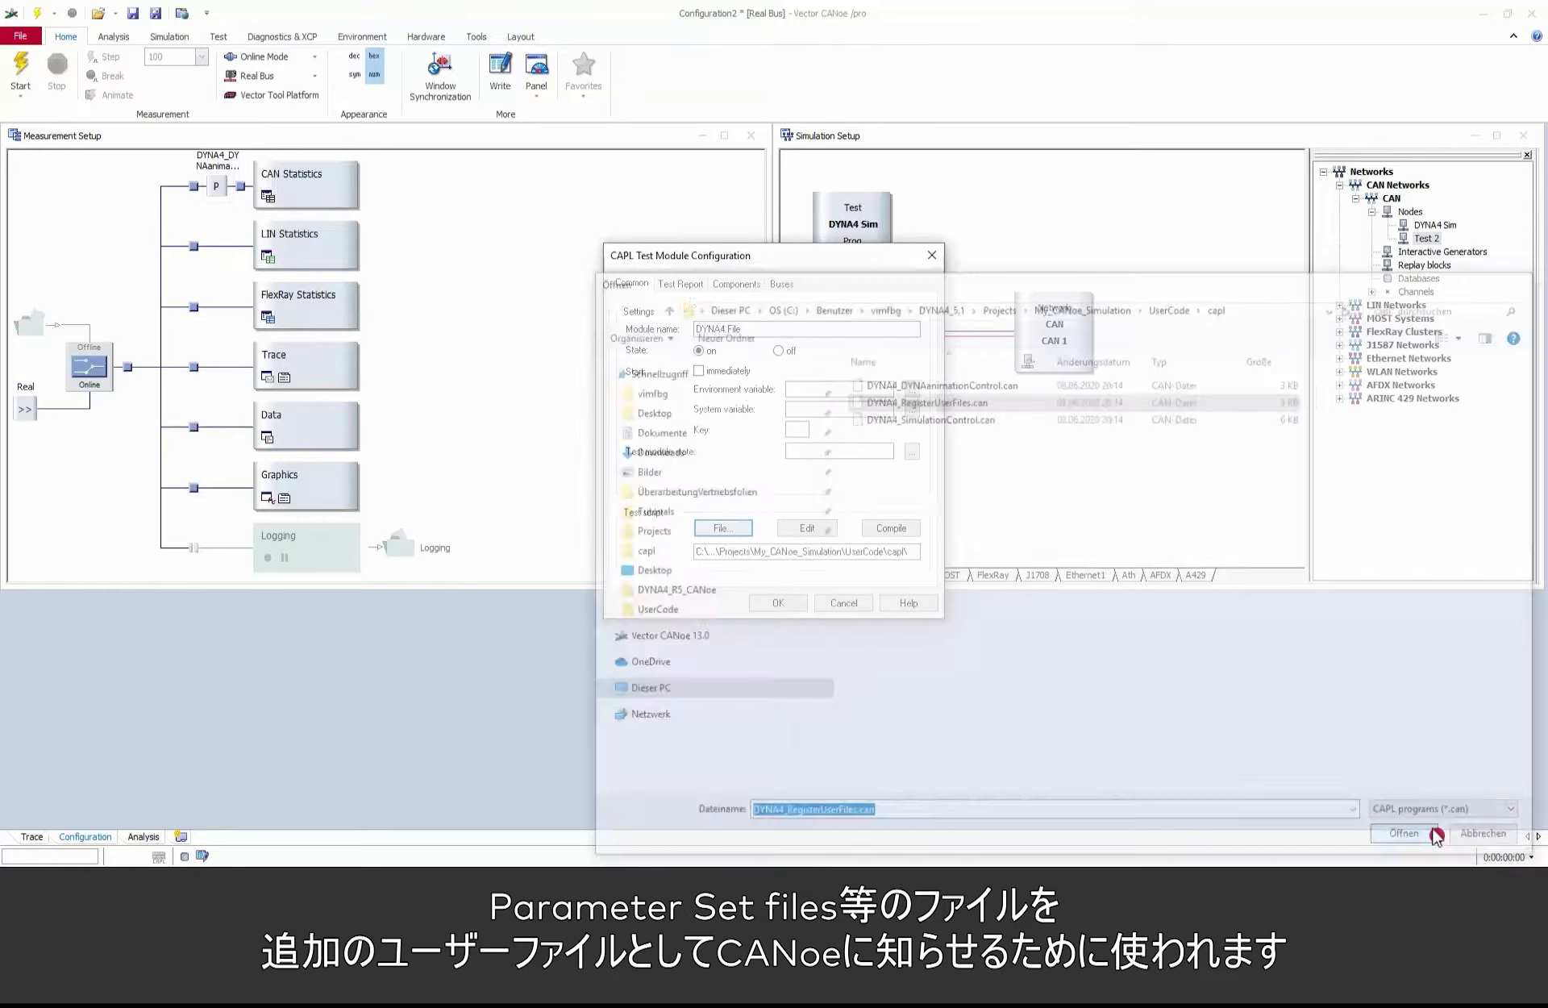
left_click(800, 603)
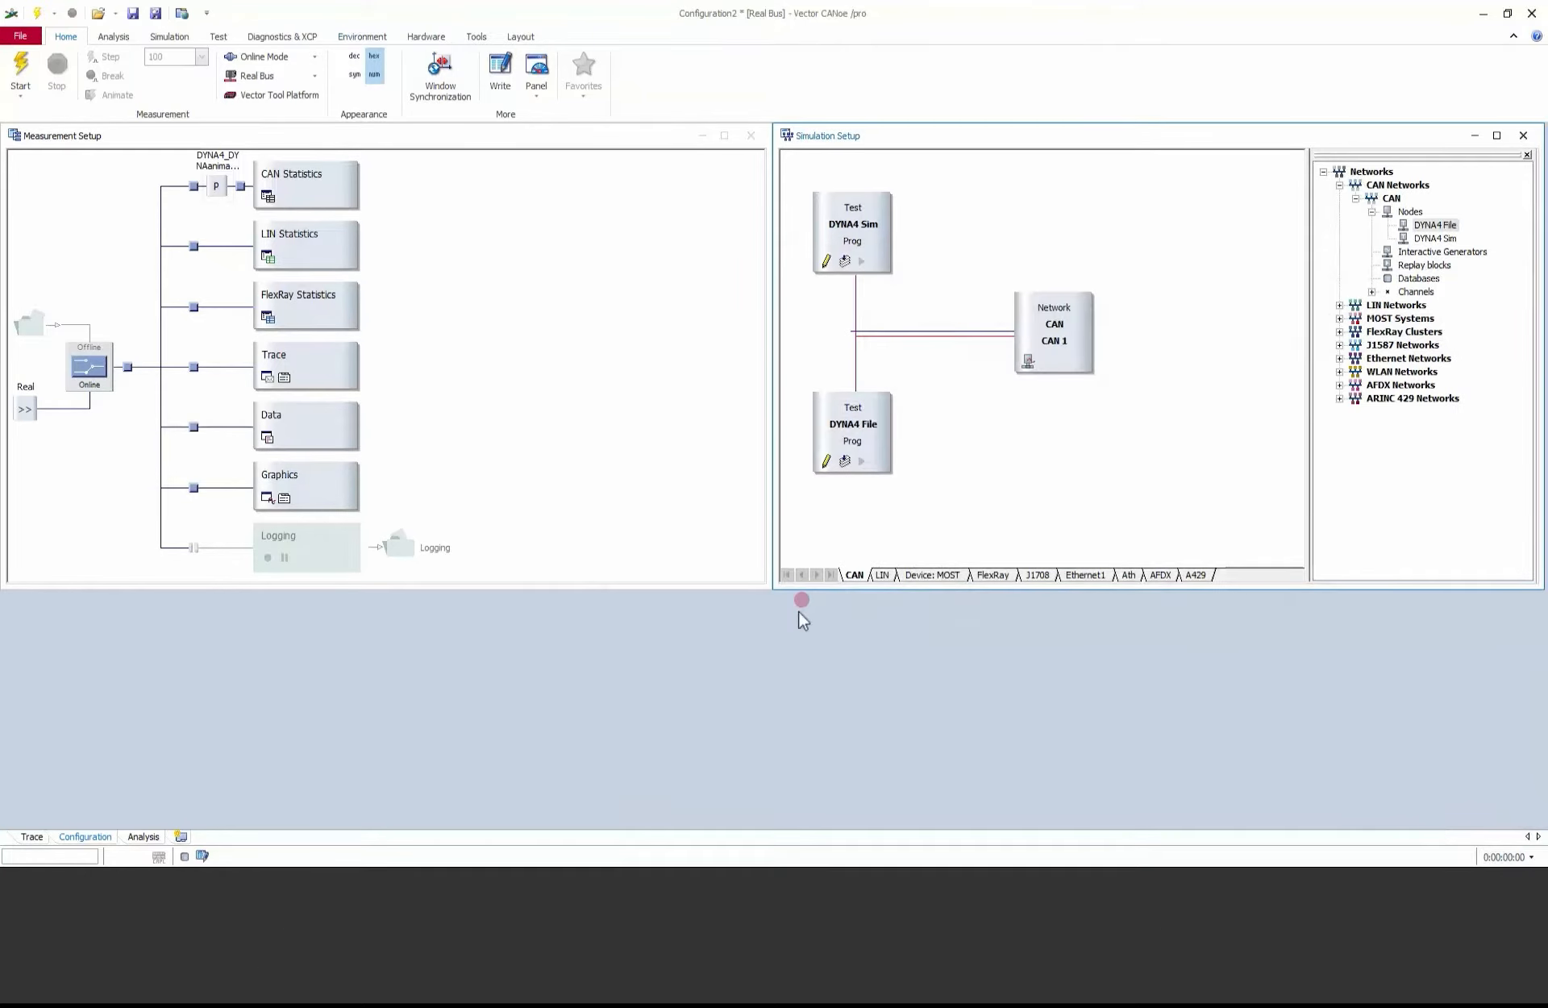
Step: Import the system variable files AnimationProjectLauncher.vsysvar and ScenarioSelection.vsysvar from the project's UserCode panel folder
left_click(367, 36)
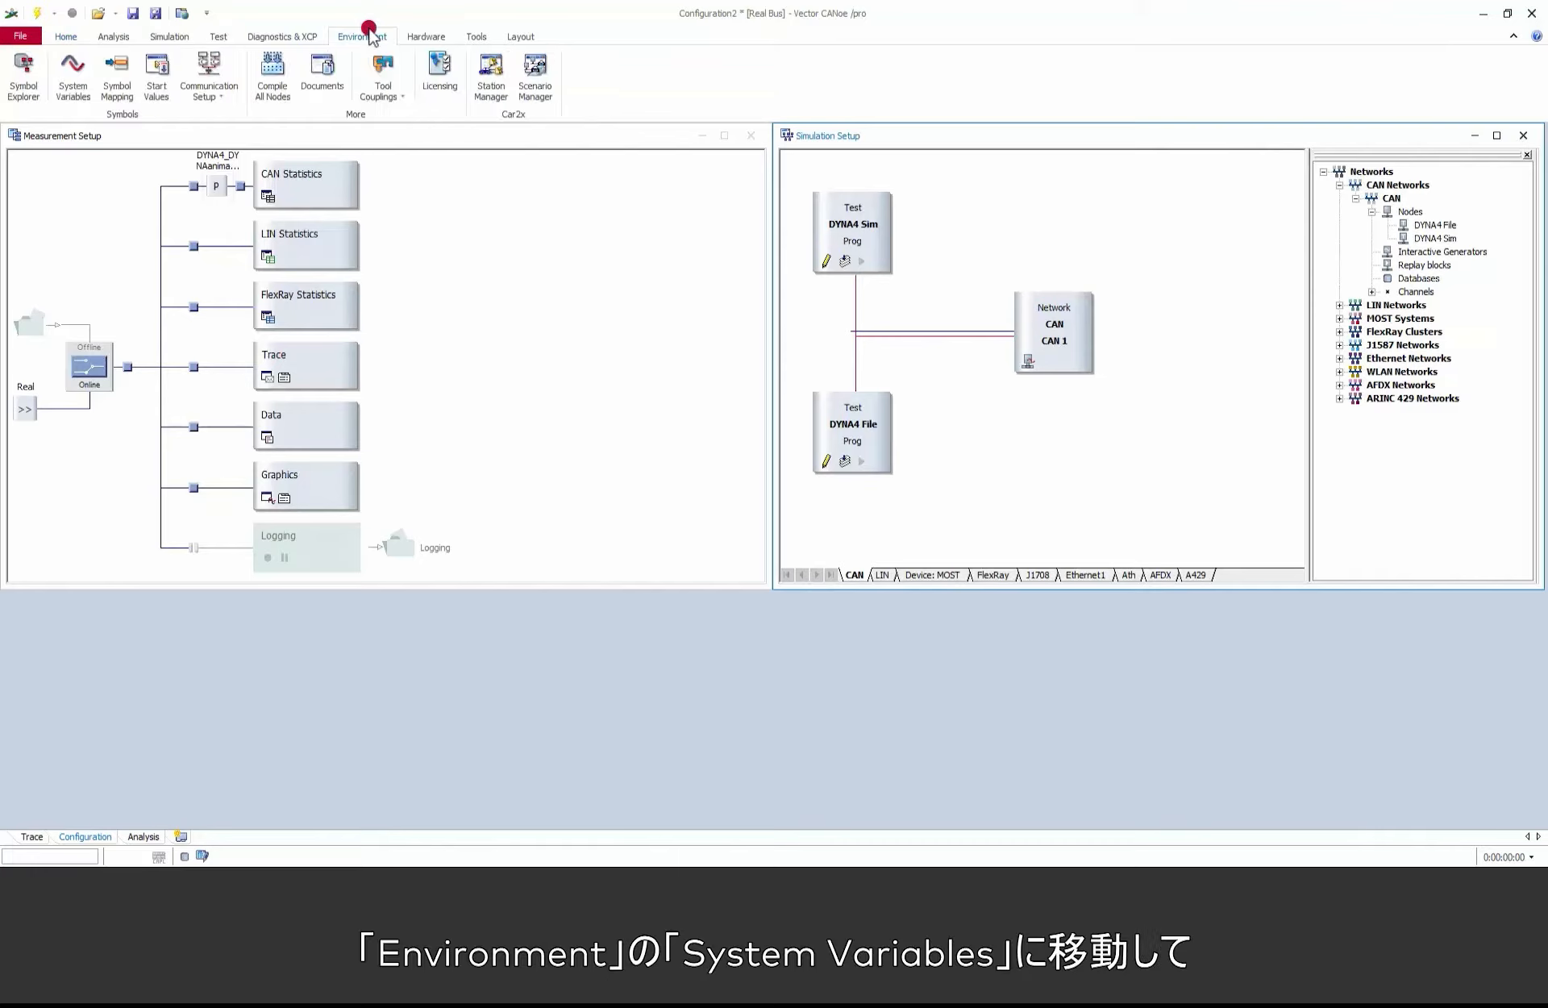
left_click(73, 76)
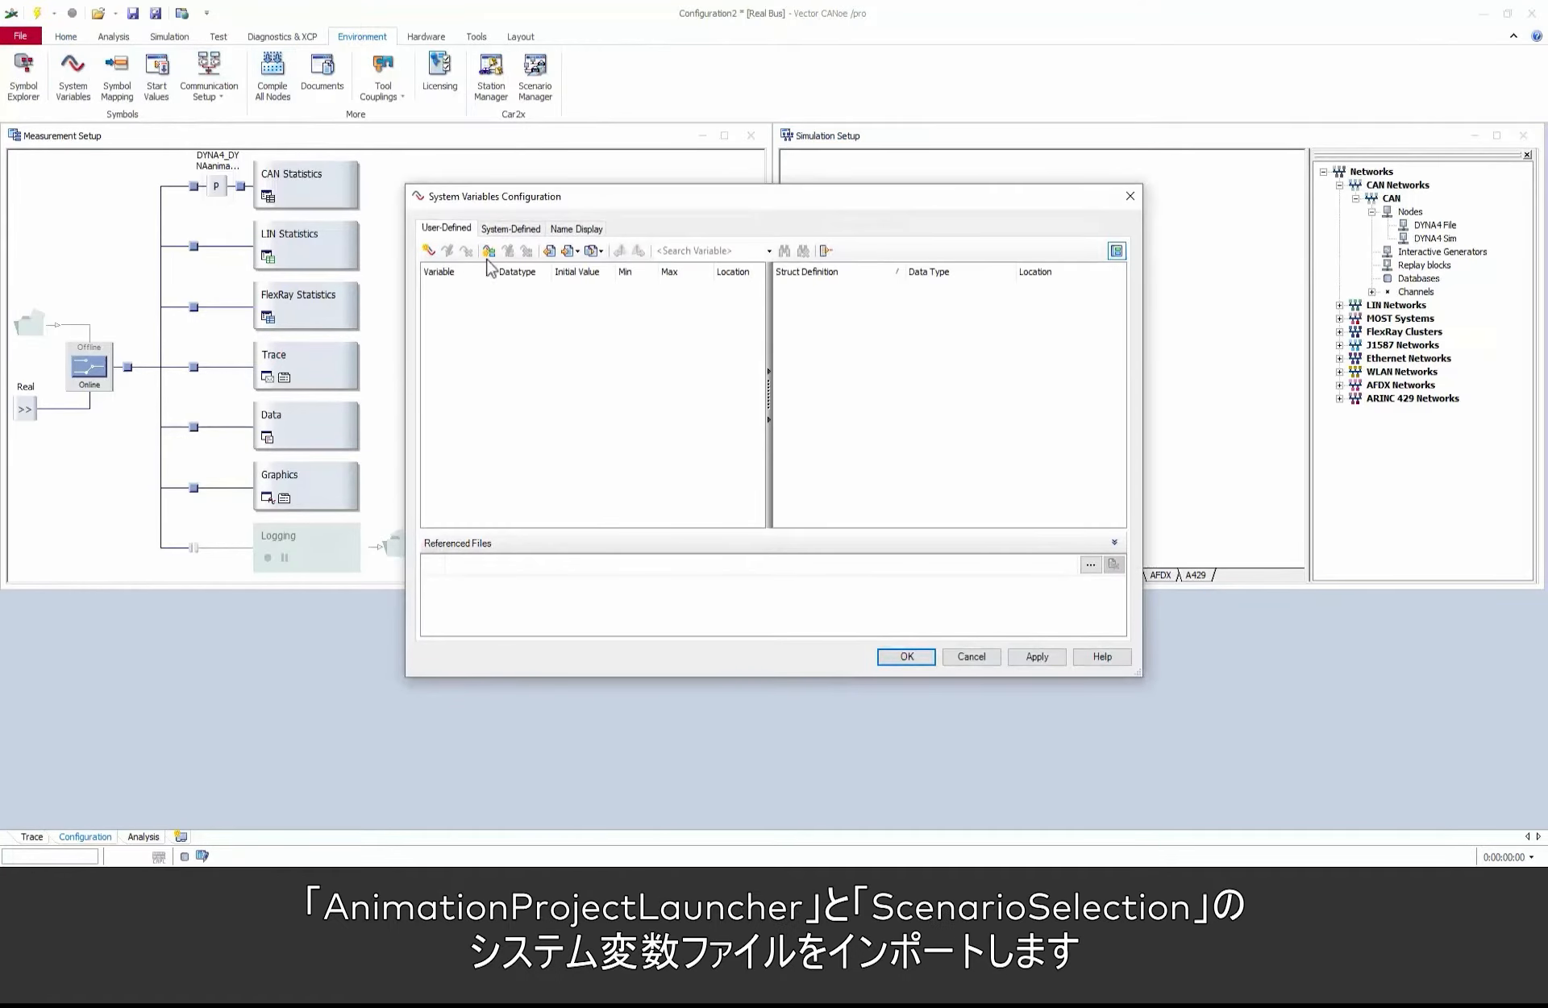
left_click(557, 252)
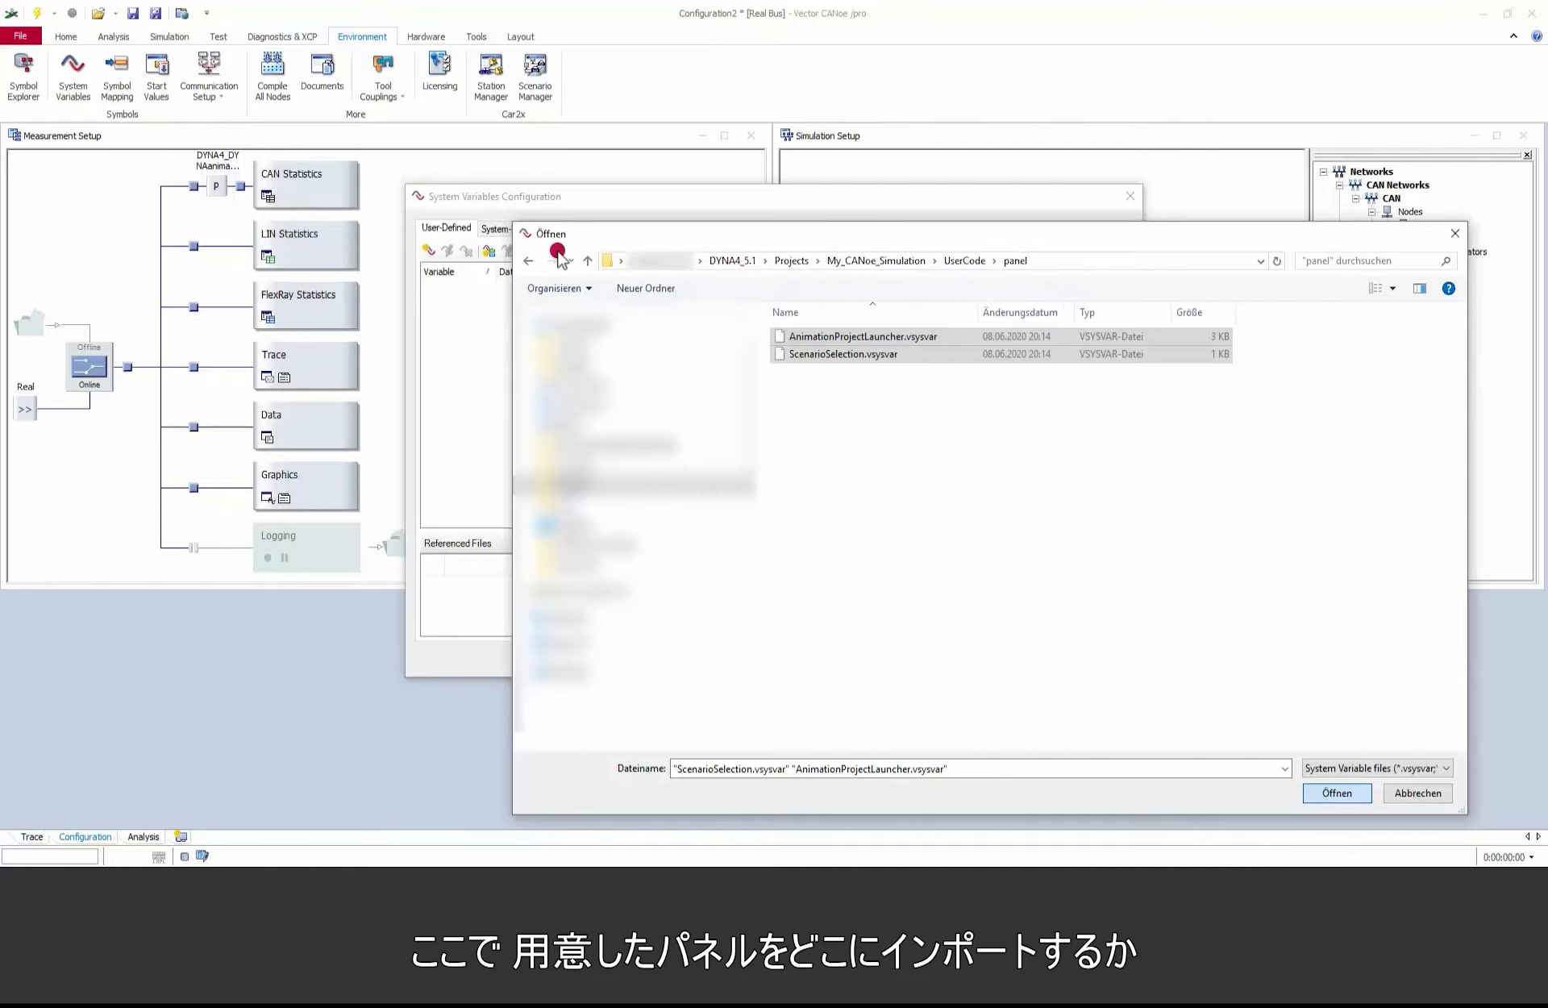
left_click(1337, 793)
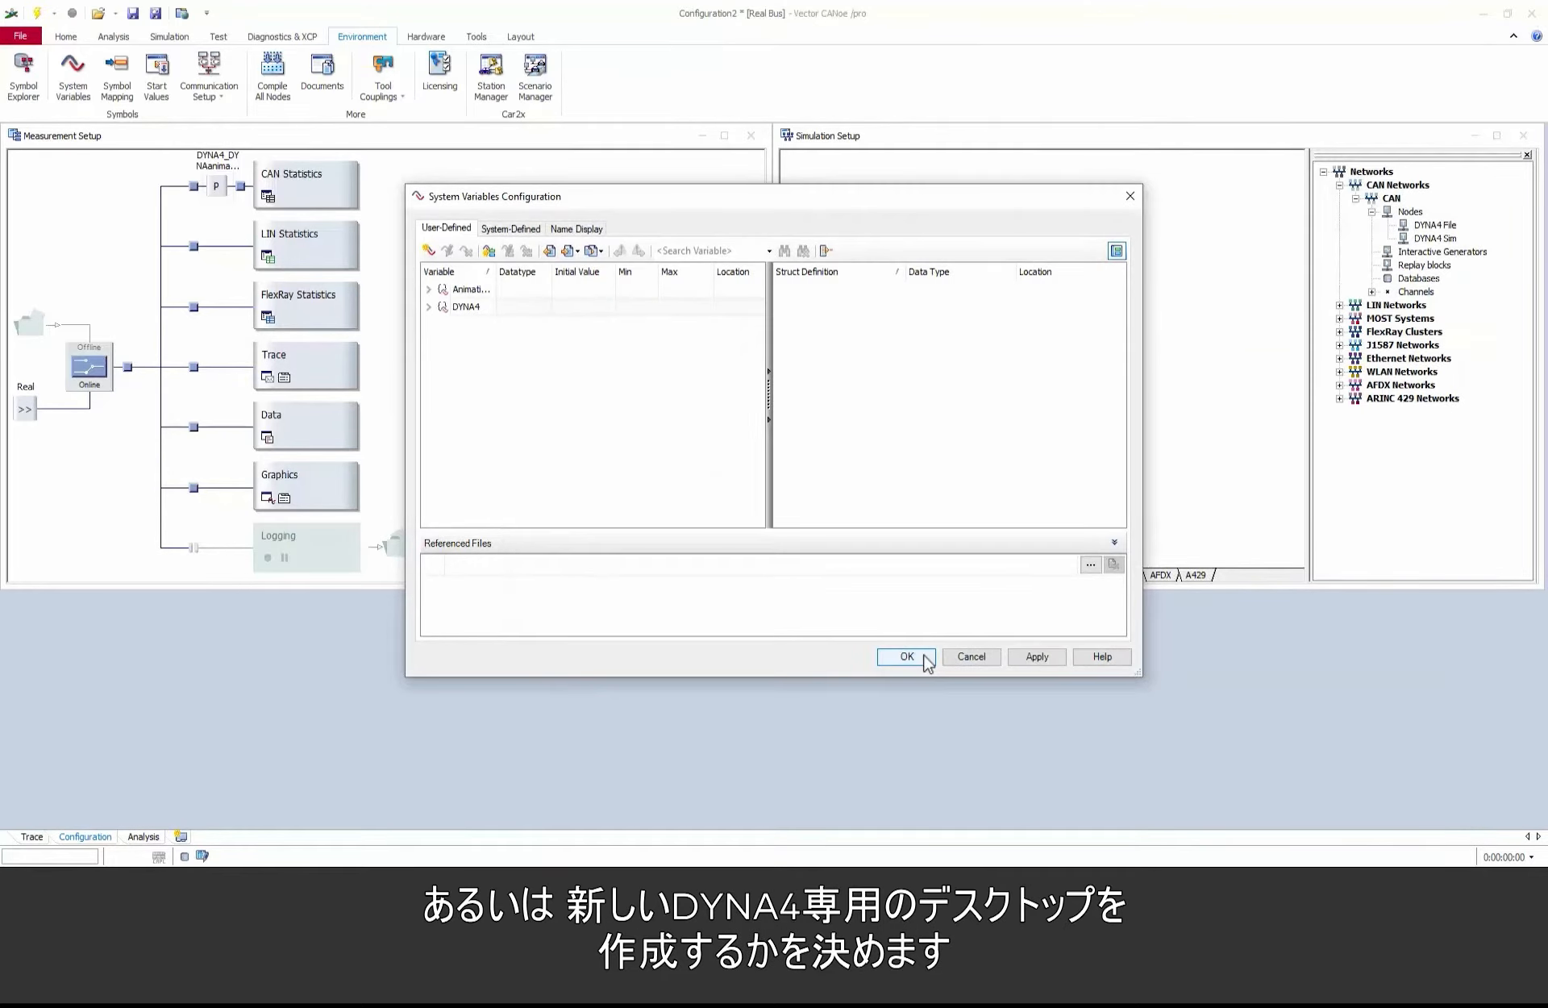
left_click(926, 662)
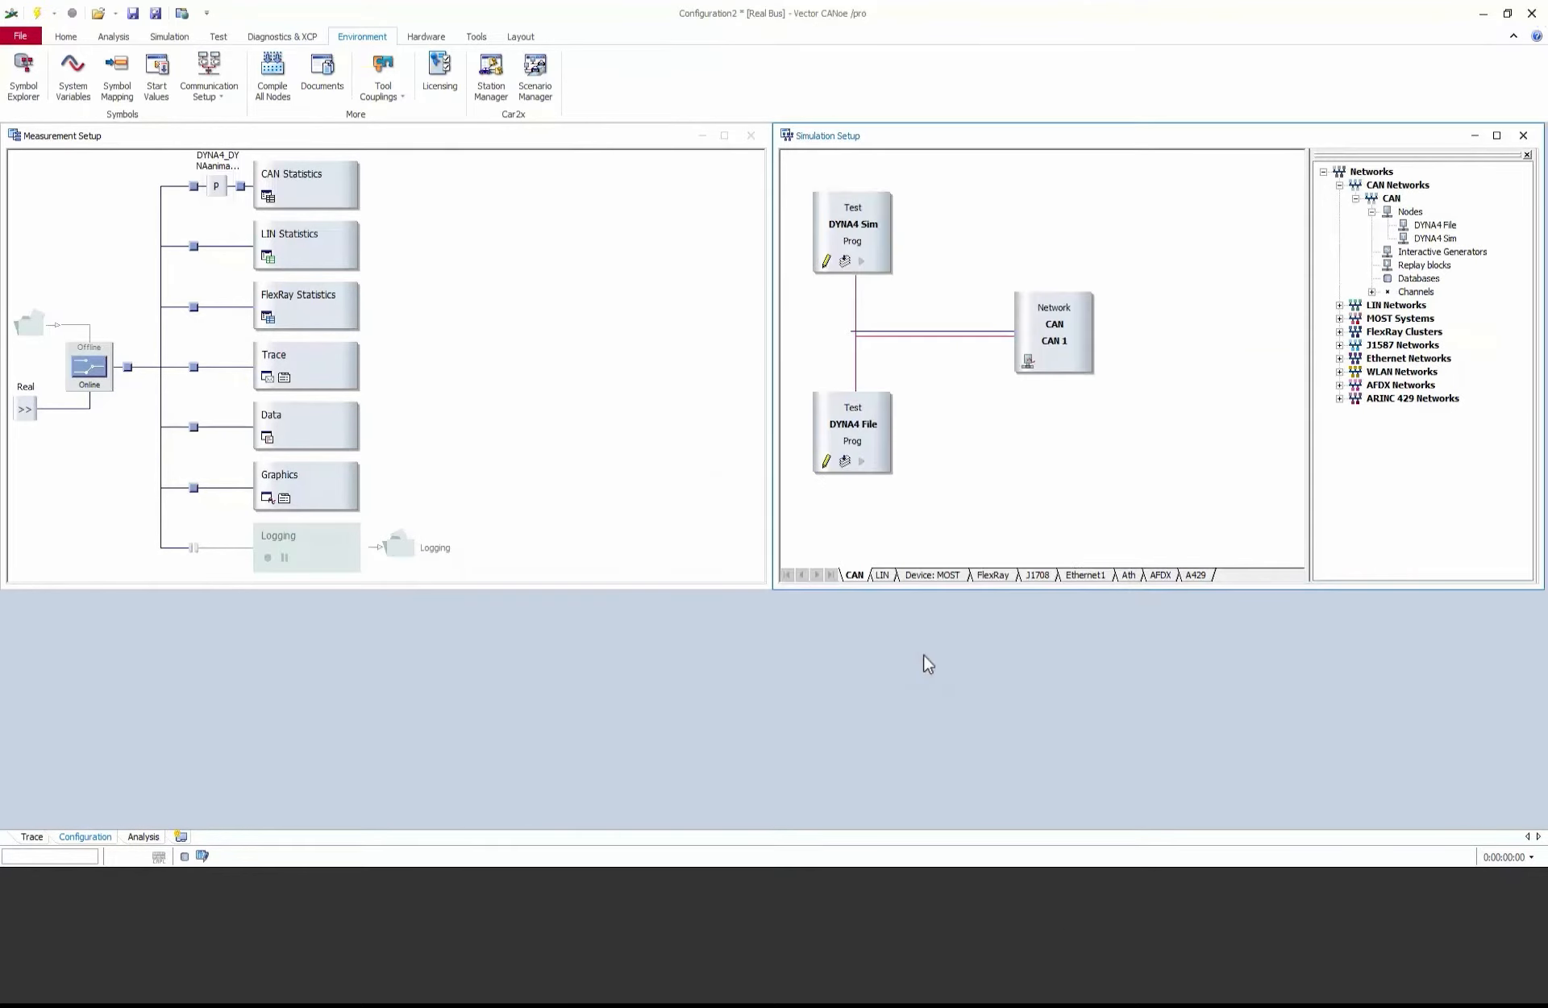
Step: Add a new desktop named DYNA4
left_click(181, 836)
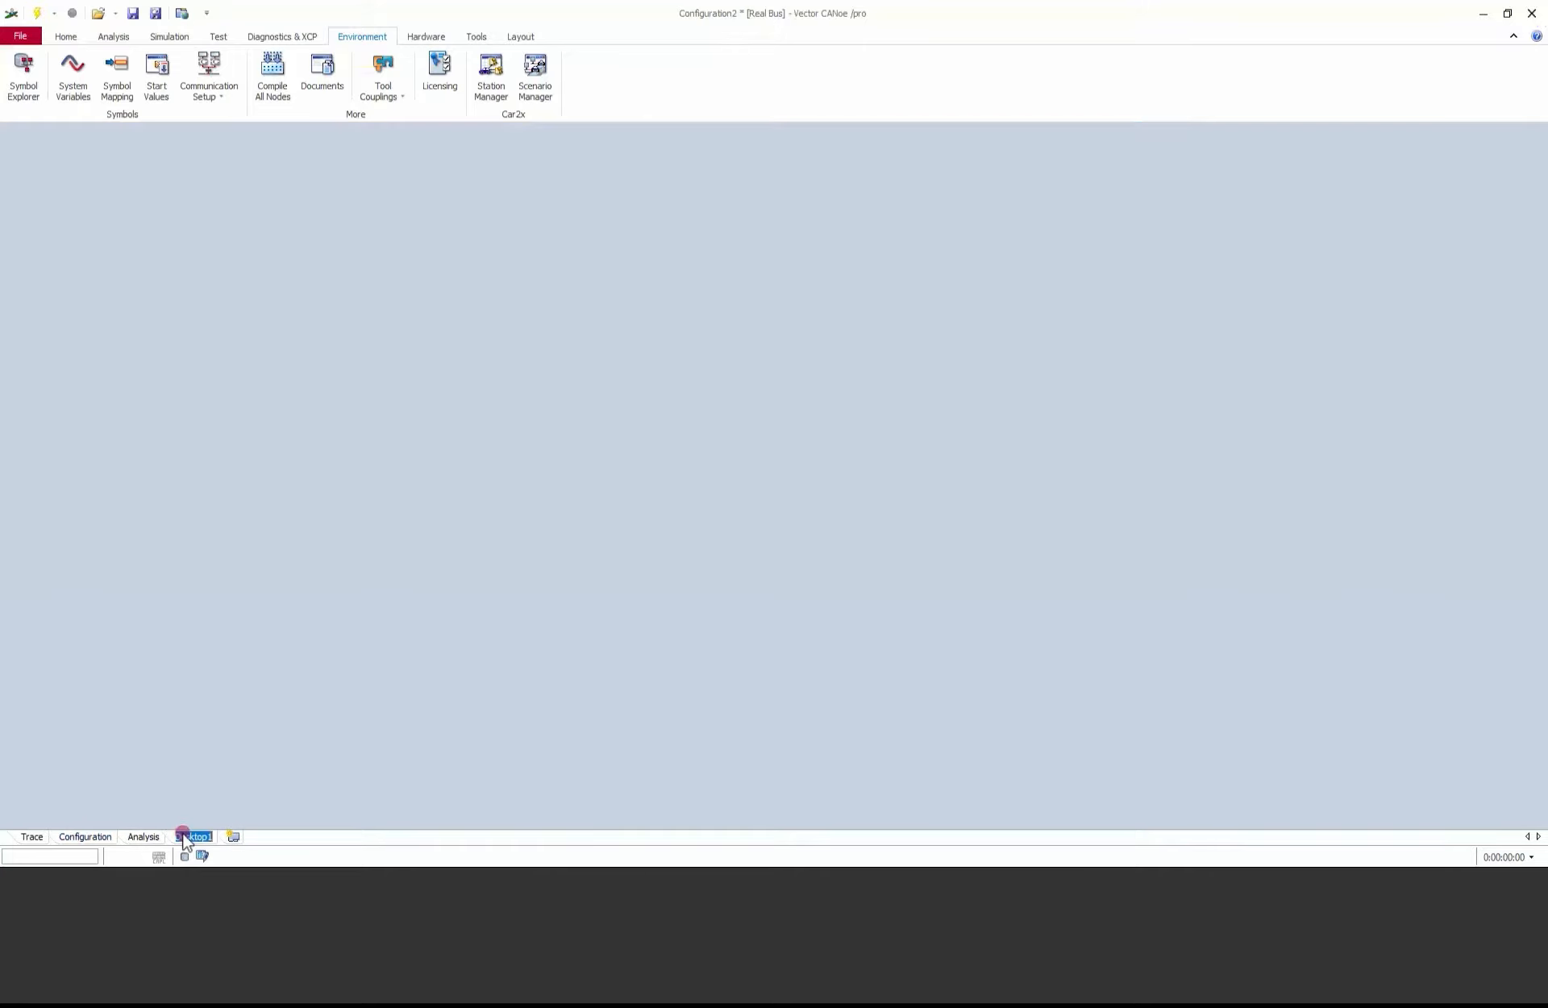
type("DYNA4")
key("Return")
Step: Add the panels AnimationStatusDYNA4.xvp and ScenarioSelectionDYNA4.xvp from the UserCode panel folder to the DYNA4 desktop
left_click(64, 40)
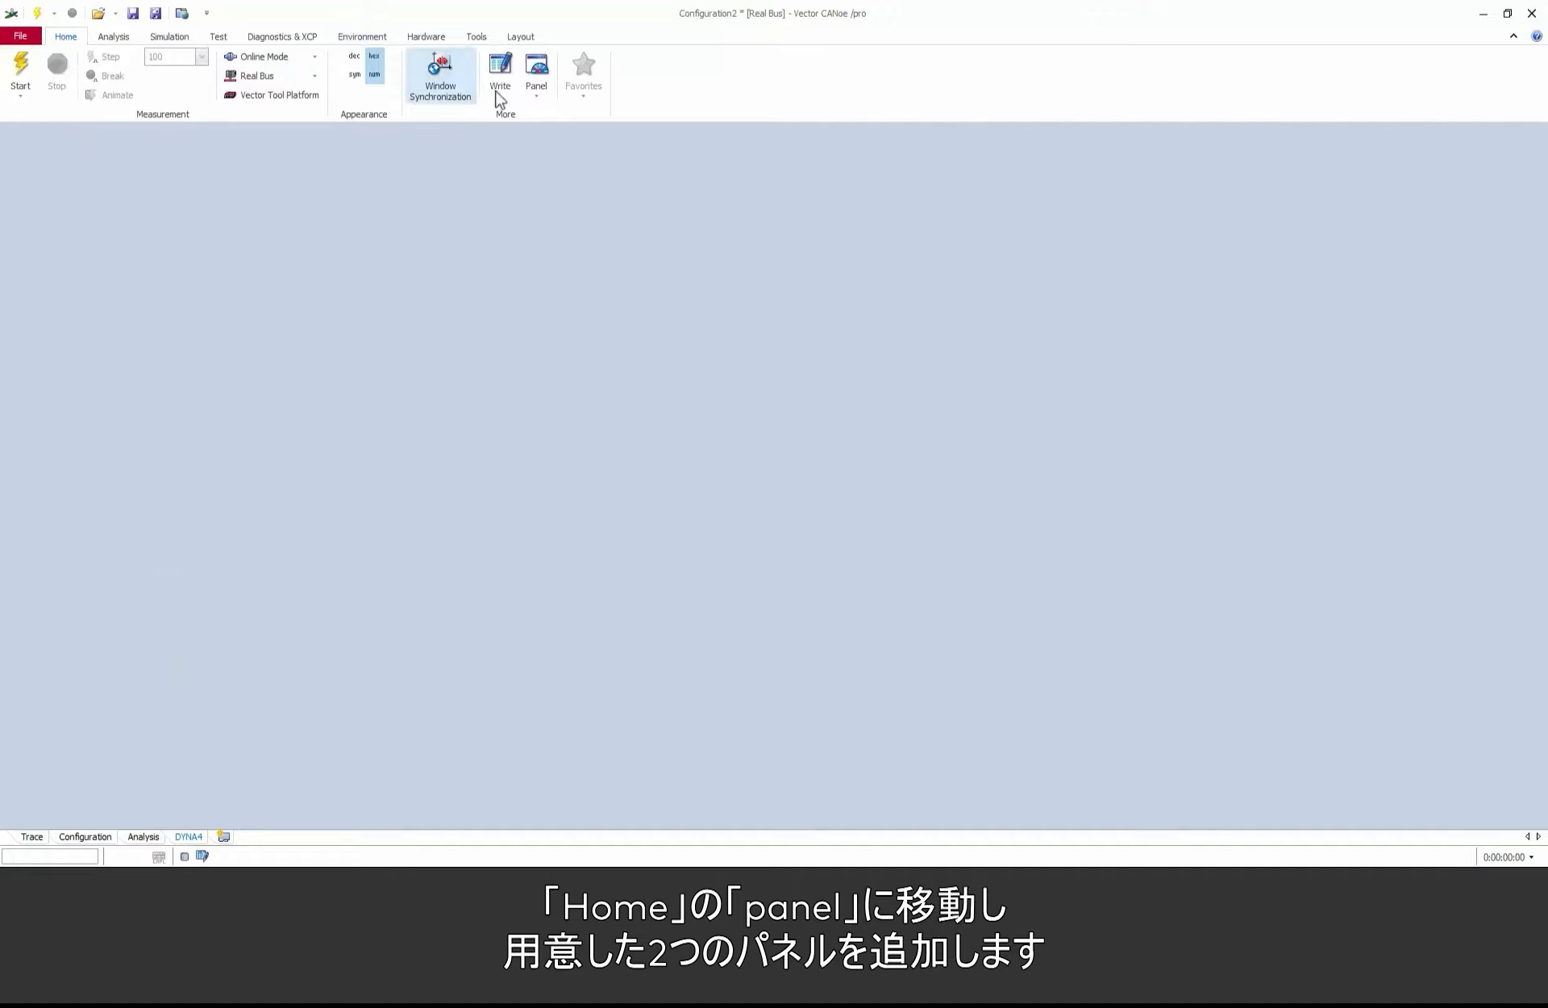
left_click(536, 94)
left_click(570, 164)
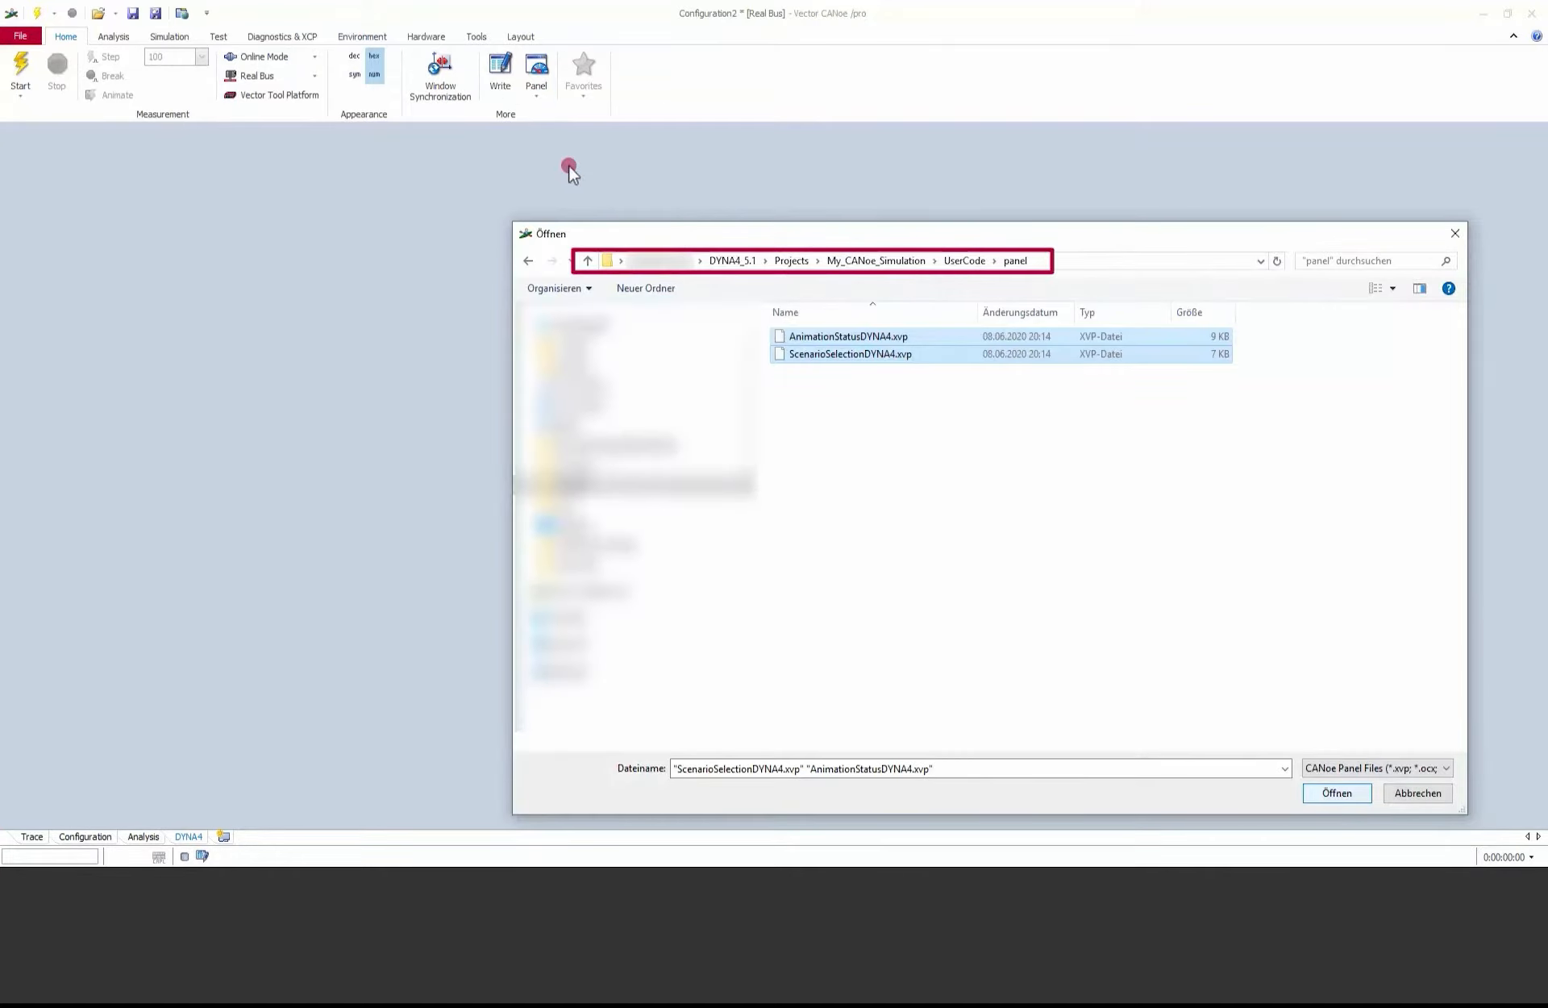
left_click(1337, 793)
Step: Switch the measurement to Simulated Bus (animated with factor) and save the configuration as CANoe_Execution_Master in the project's UserCode folder
left_click(315, 76)
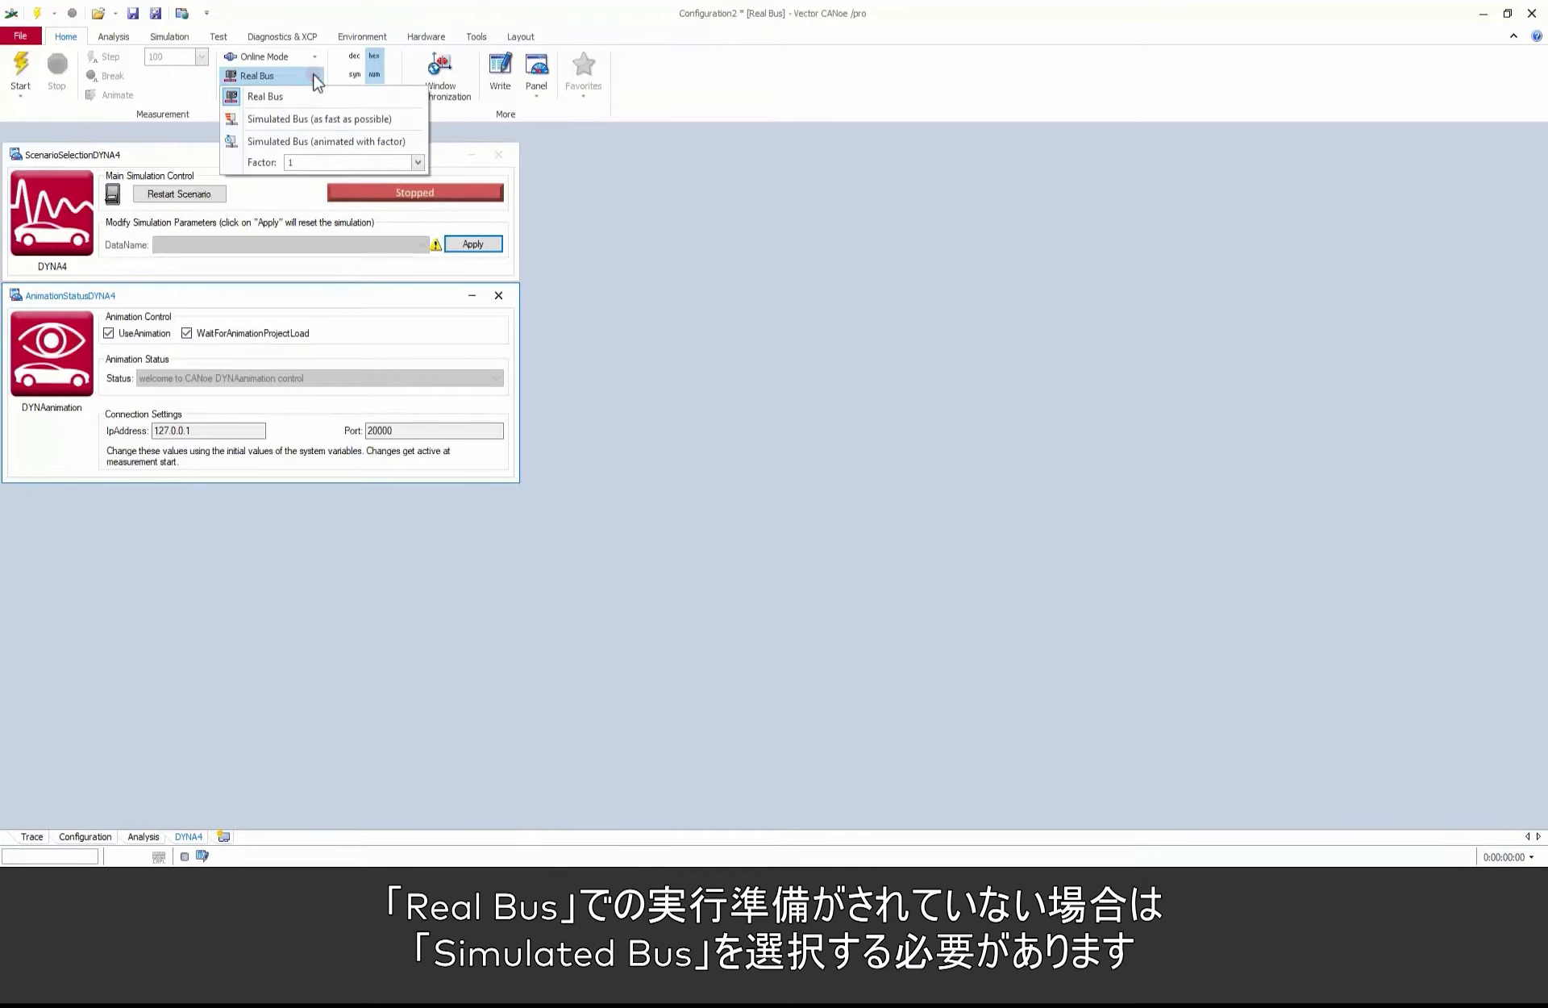
left_click(321, 142)
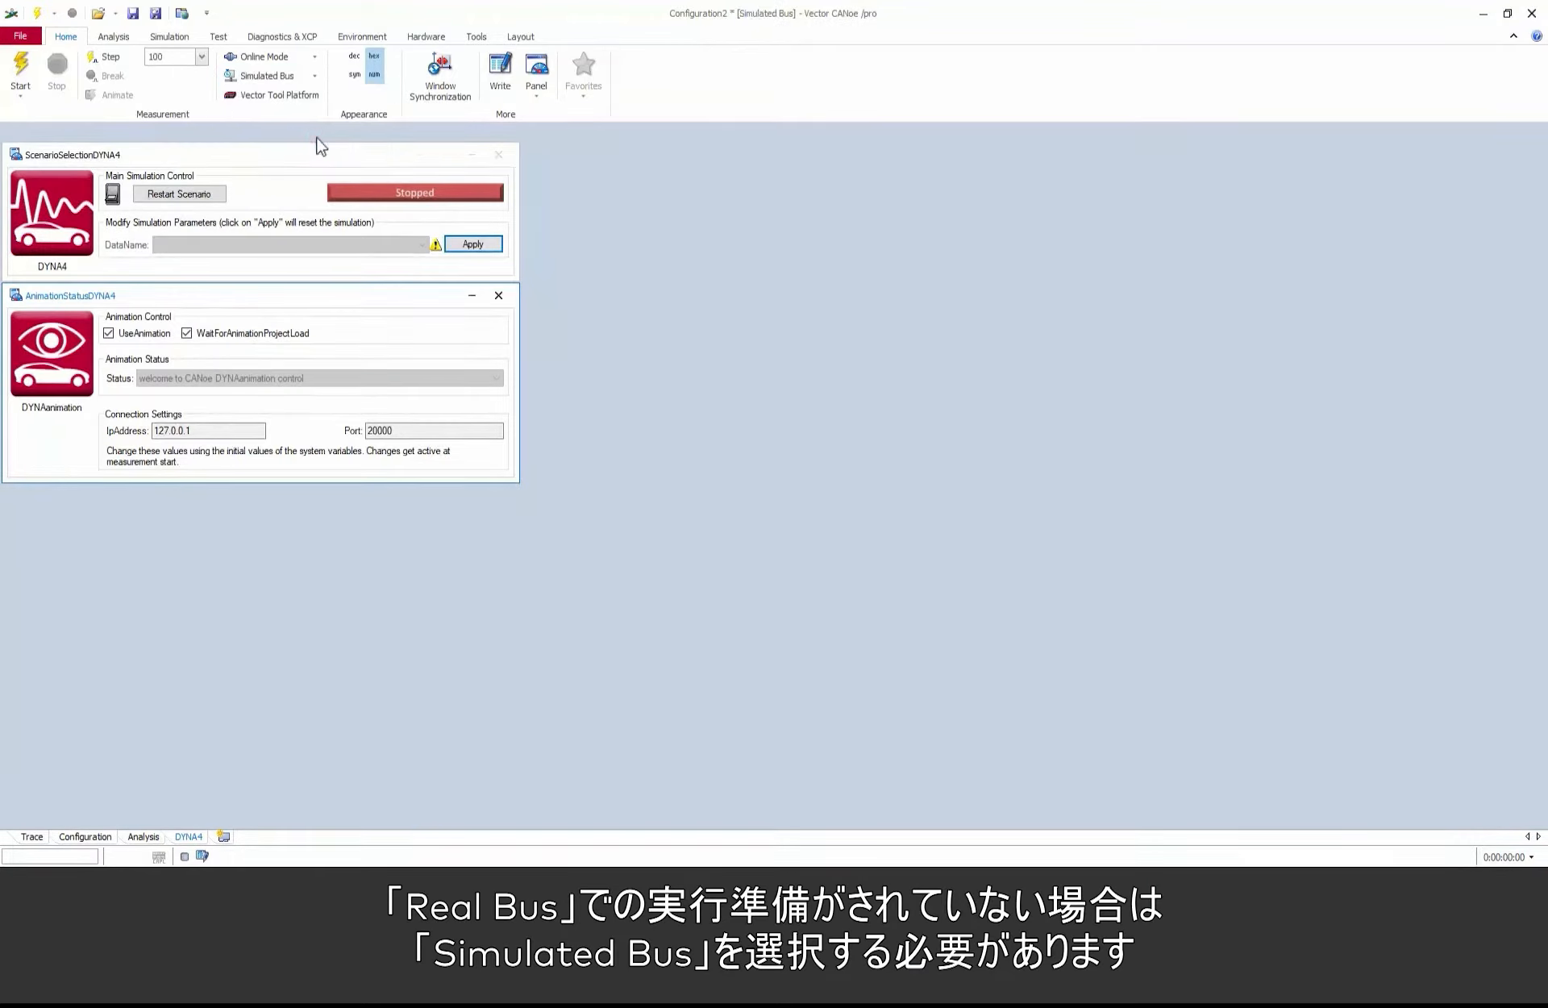
left_click(34, 37)
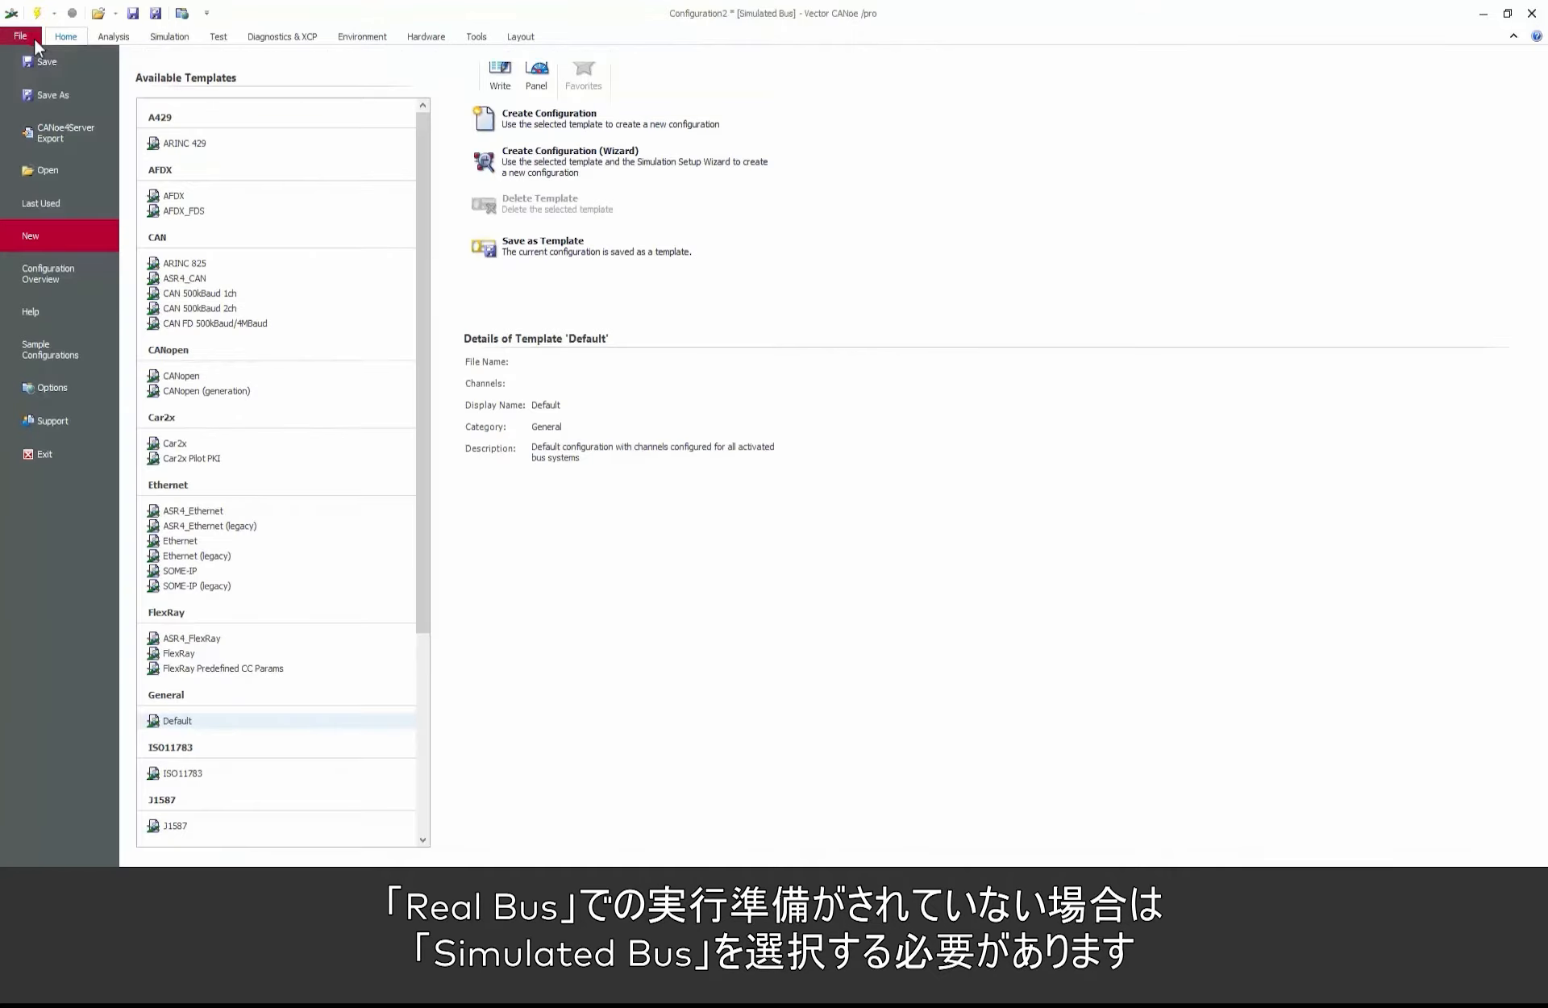
left_click(40, 90)
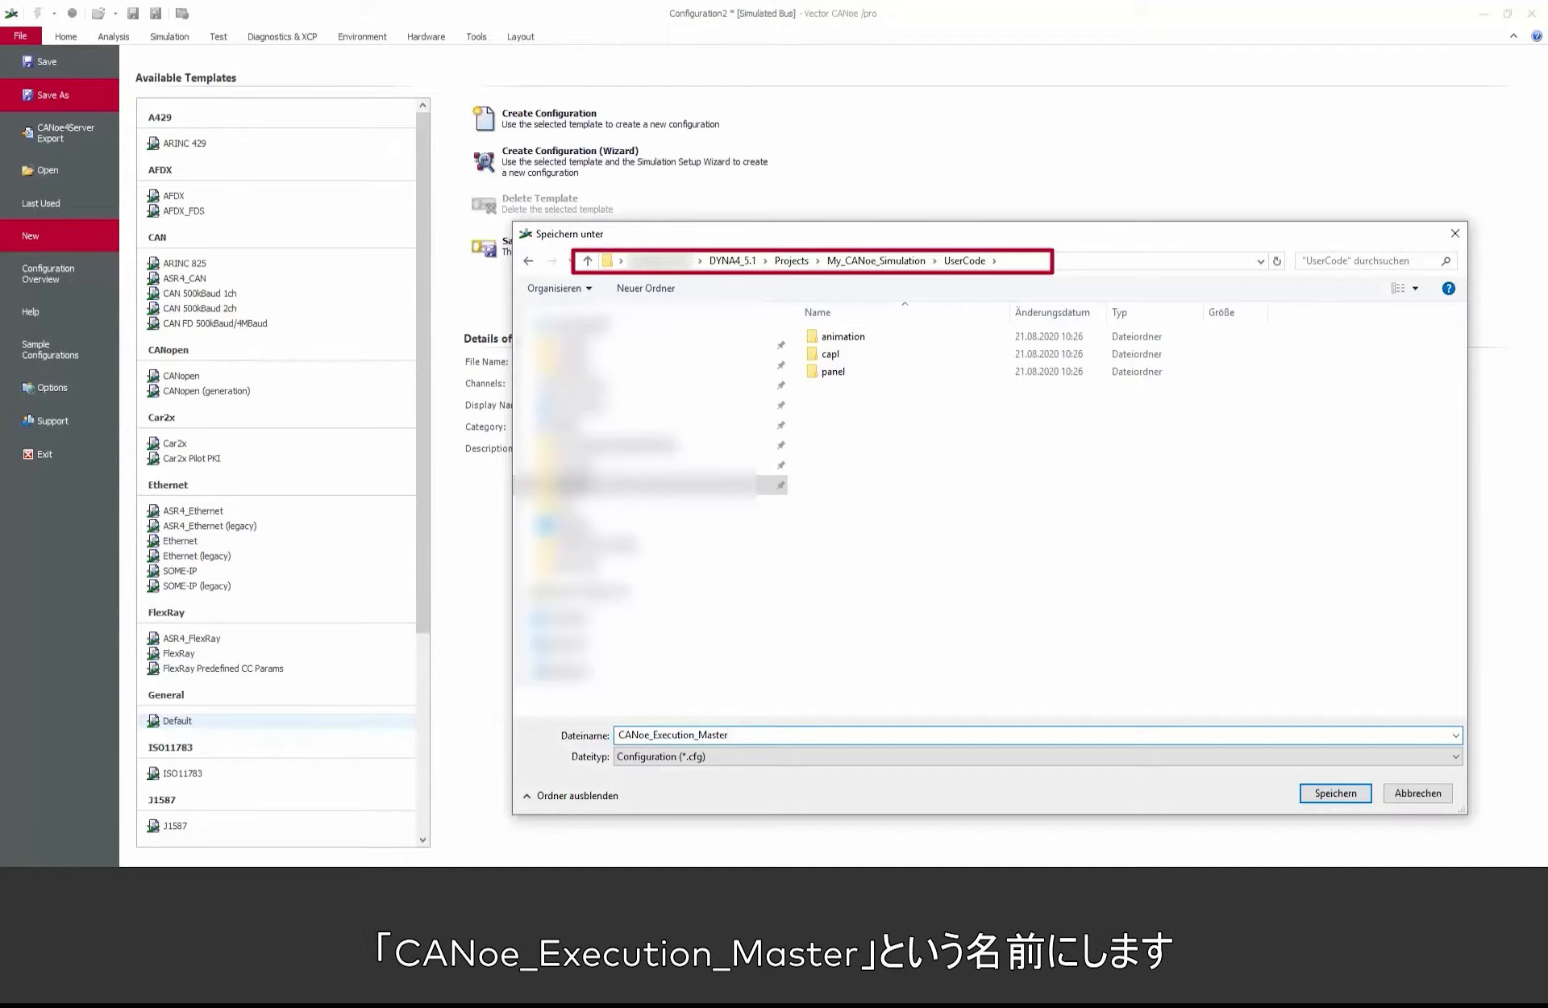
left_click(1357, 797)
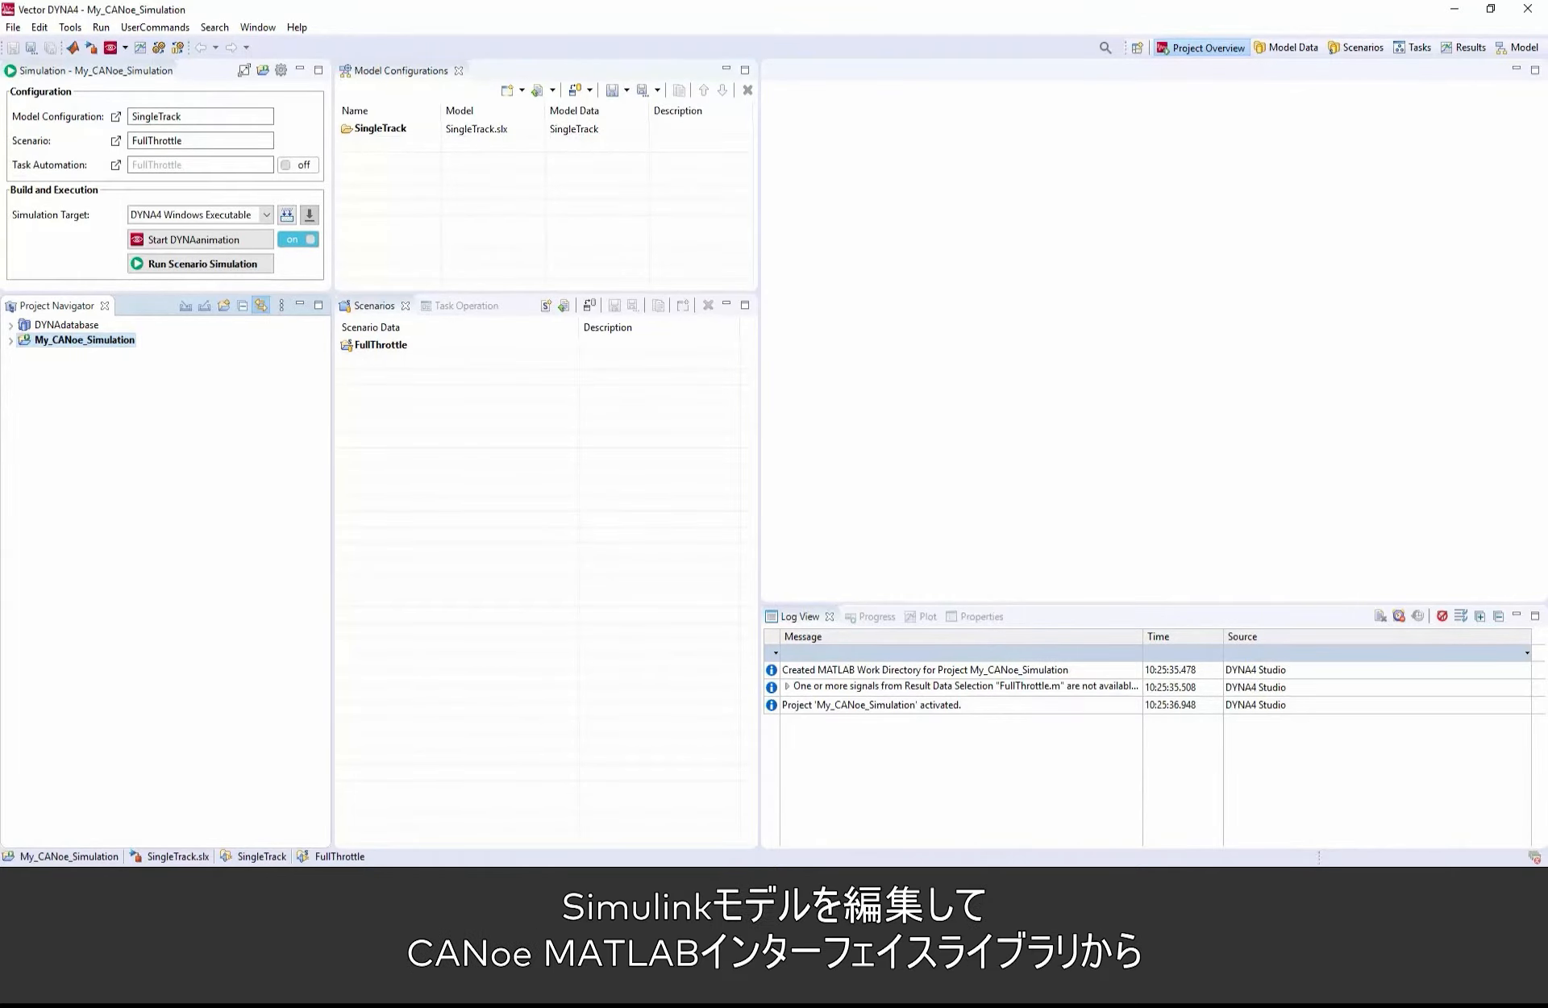
Step: Switch to DYNA4 and open the SingleTrack model of the My_CANoe_Simulation project in Simulink
left_click(90, 49)
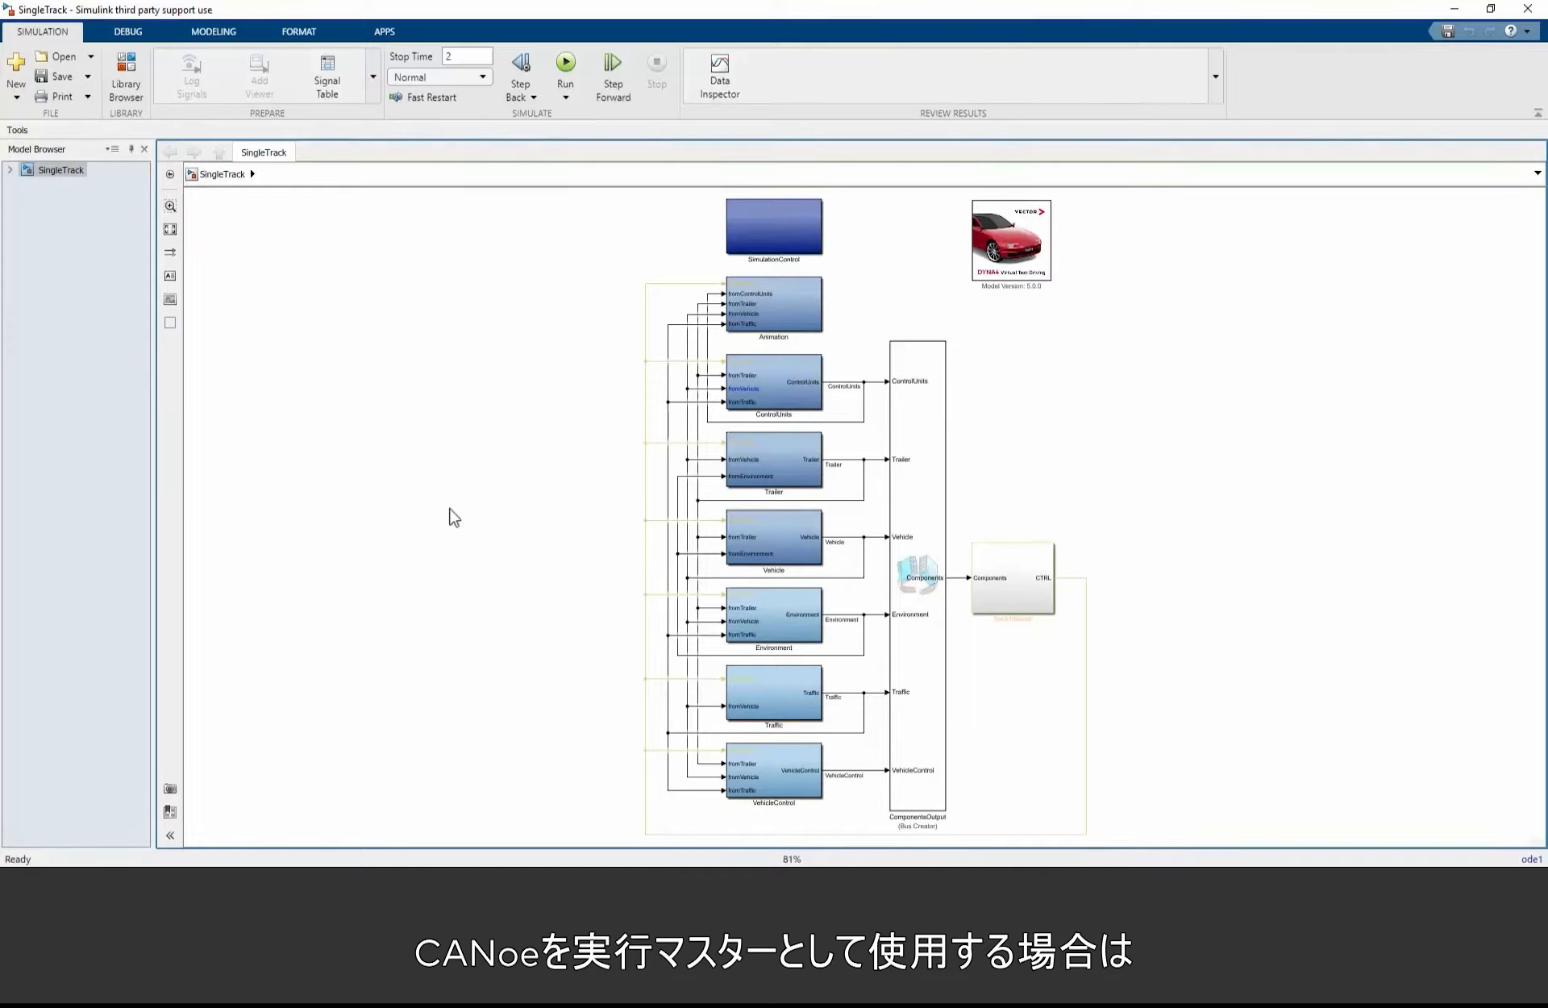
Step: Add an Enabled Subsystem block from Simulink/Ports & Subsystems to the empty area beside the SingleTrack model blocks
double_click(436, 495)
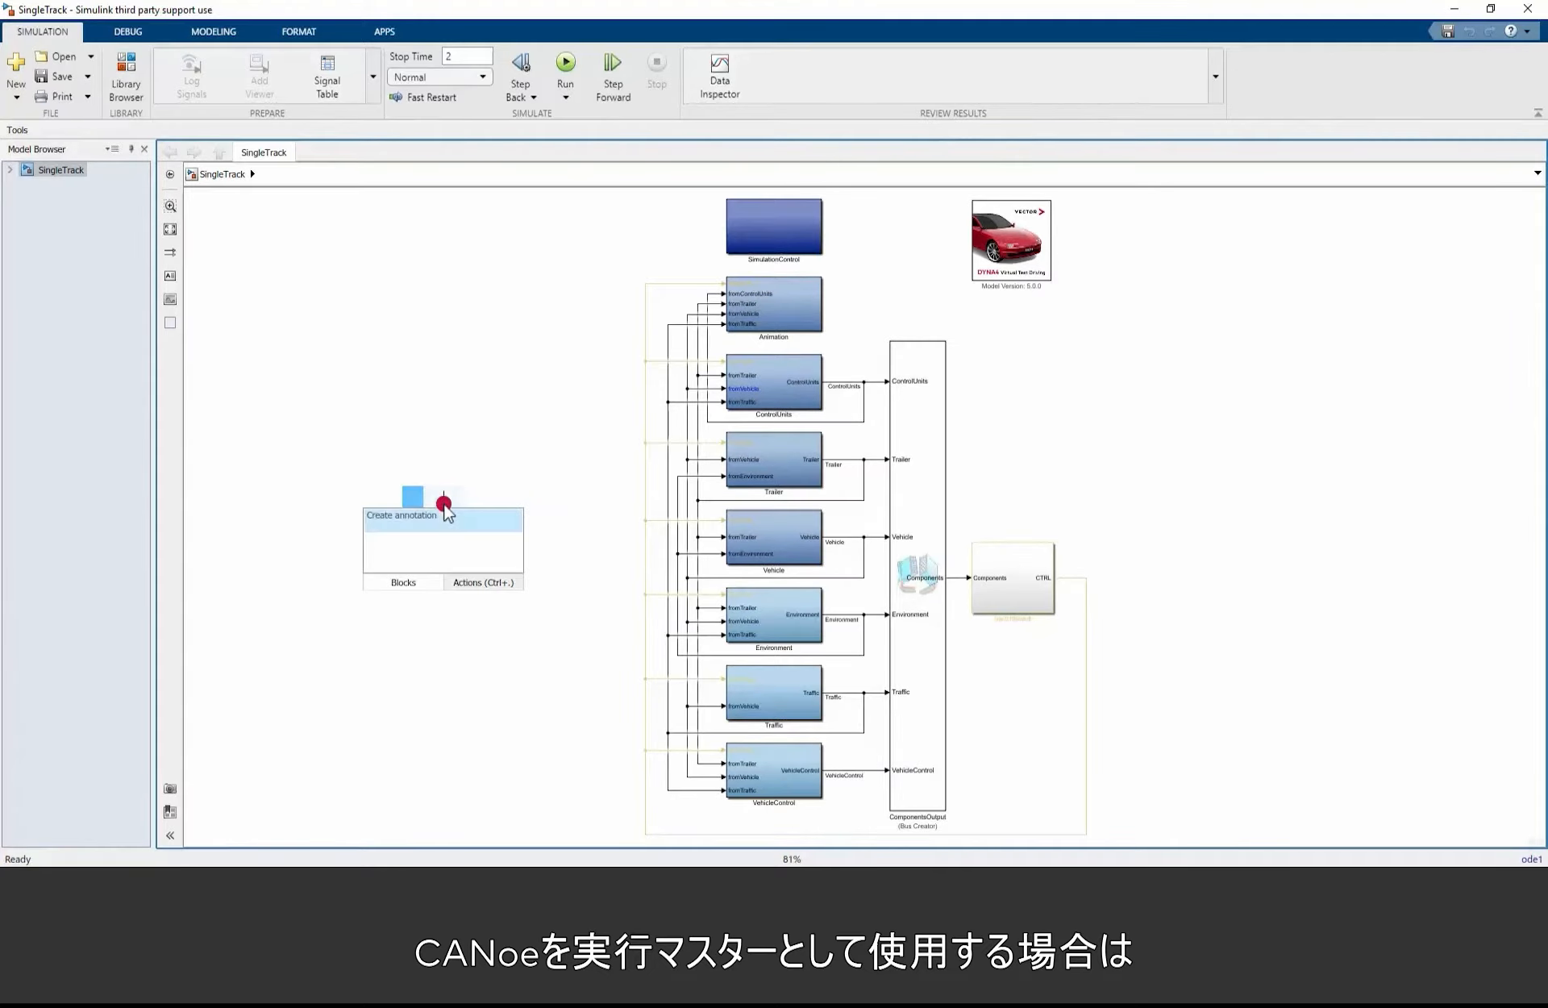
type("ena")
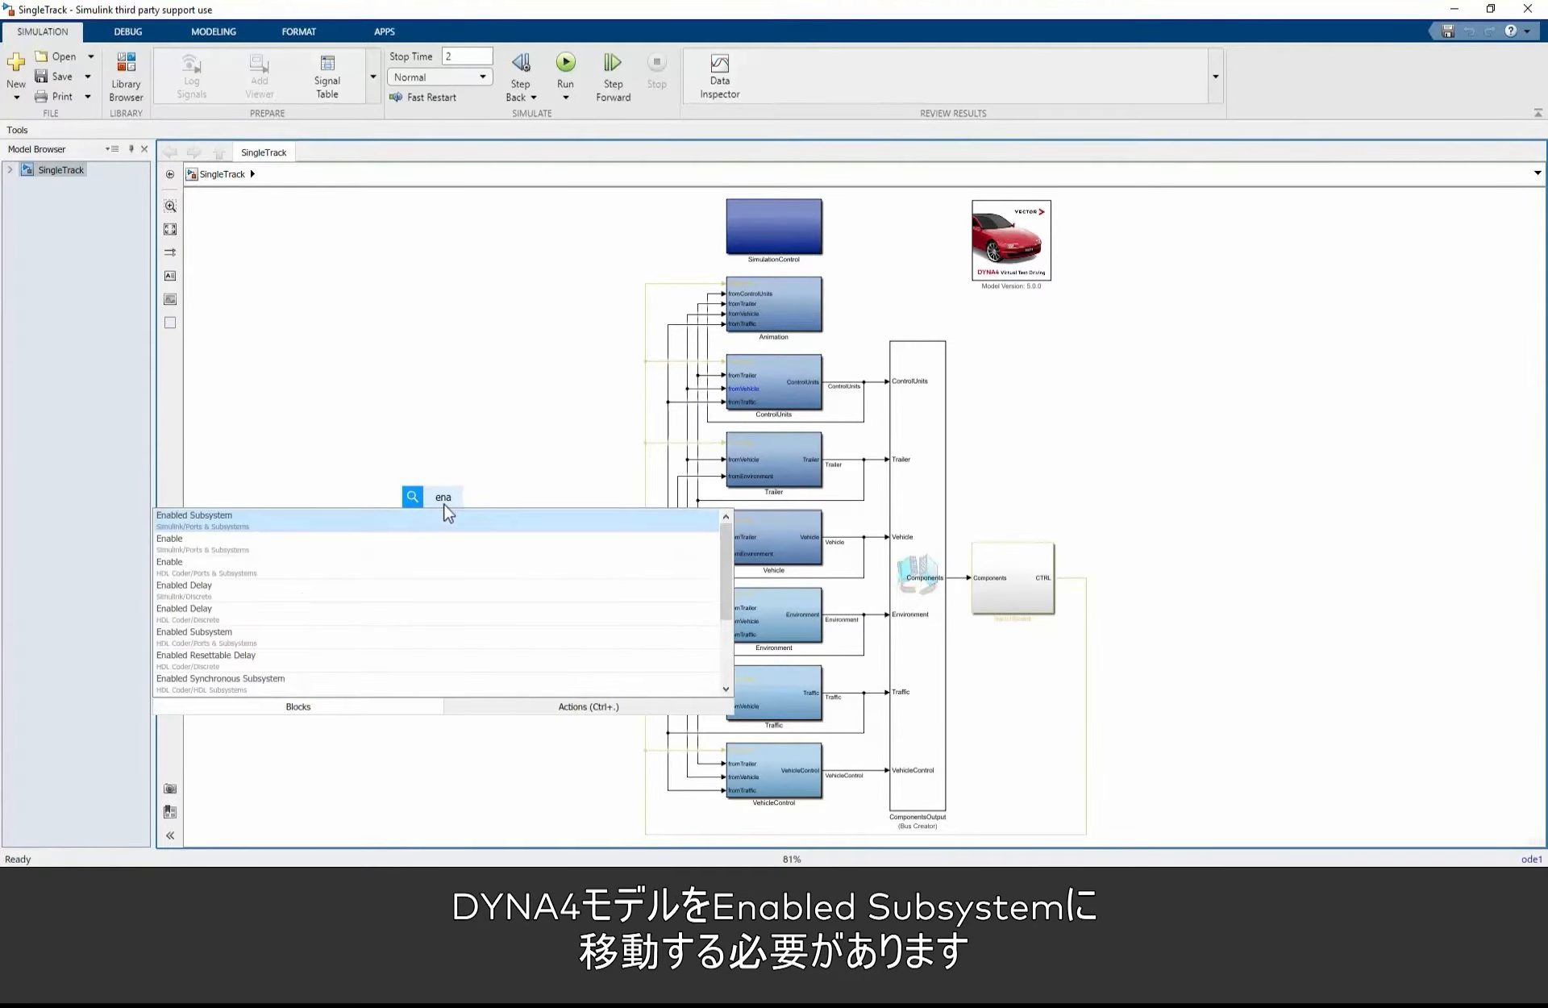
type("b")
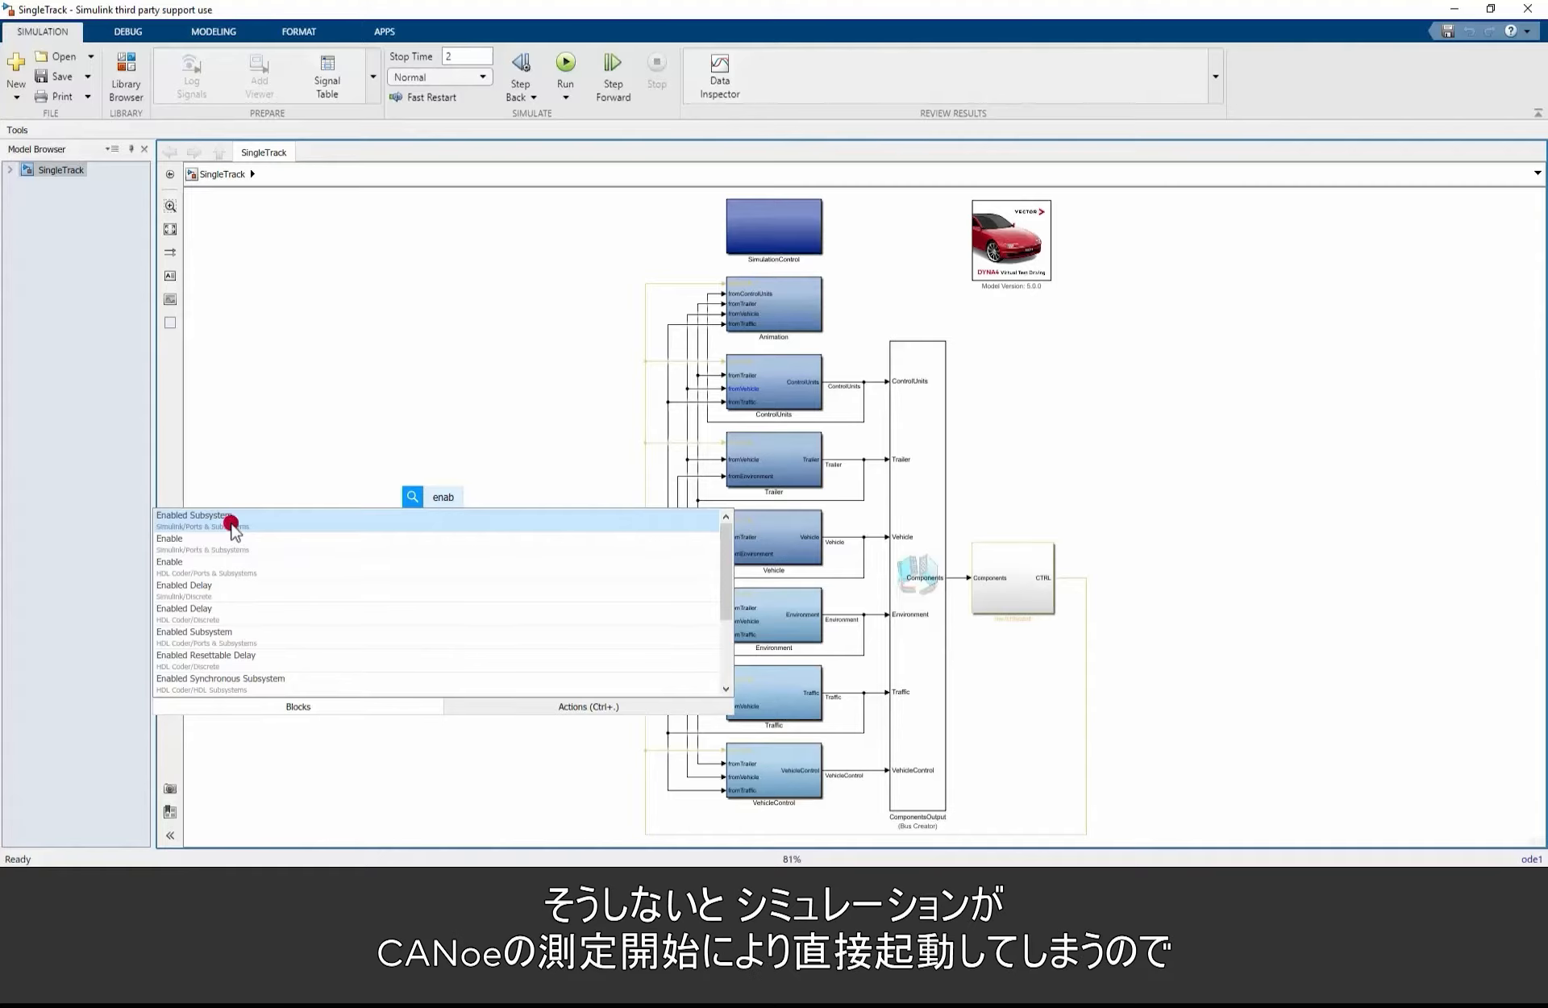
left_click(229, 523)
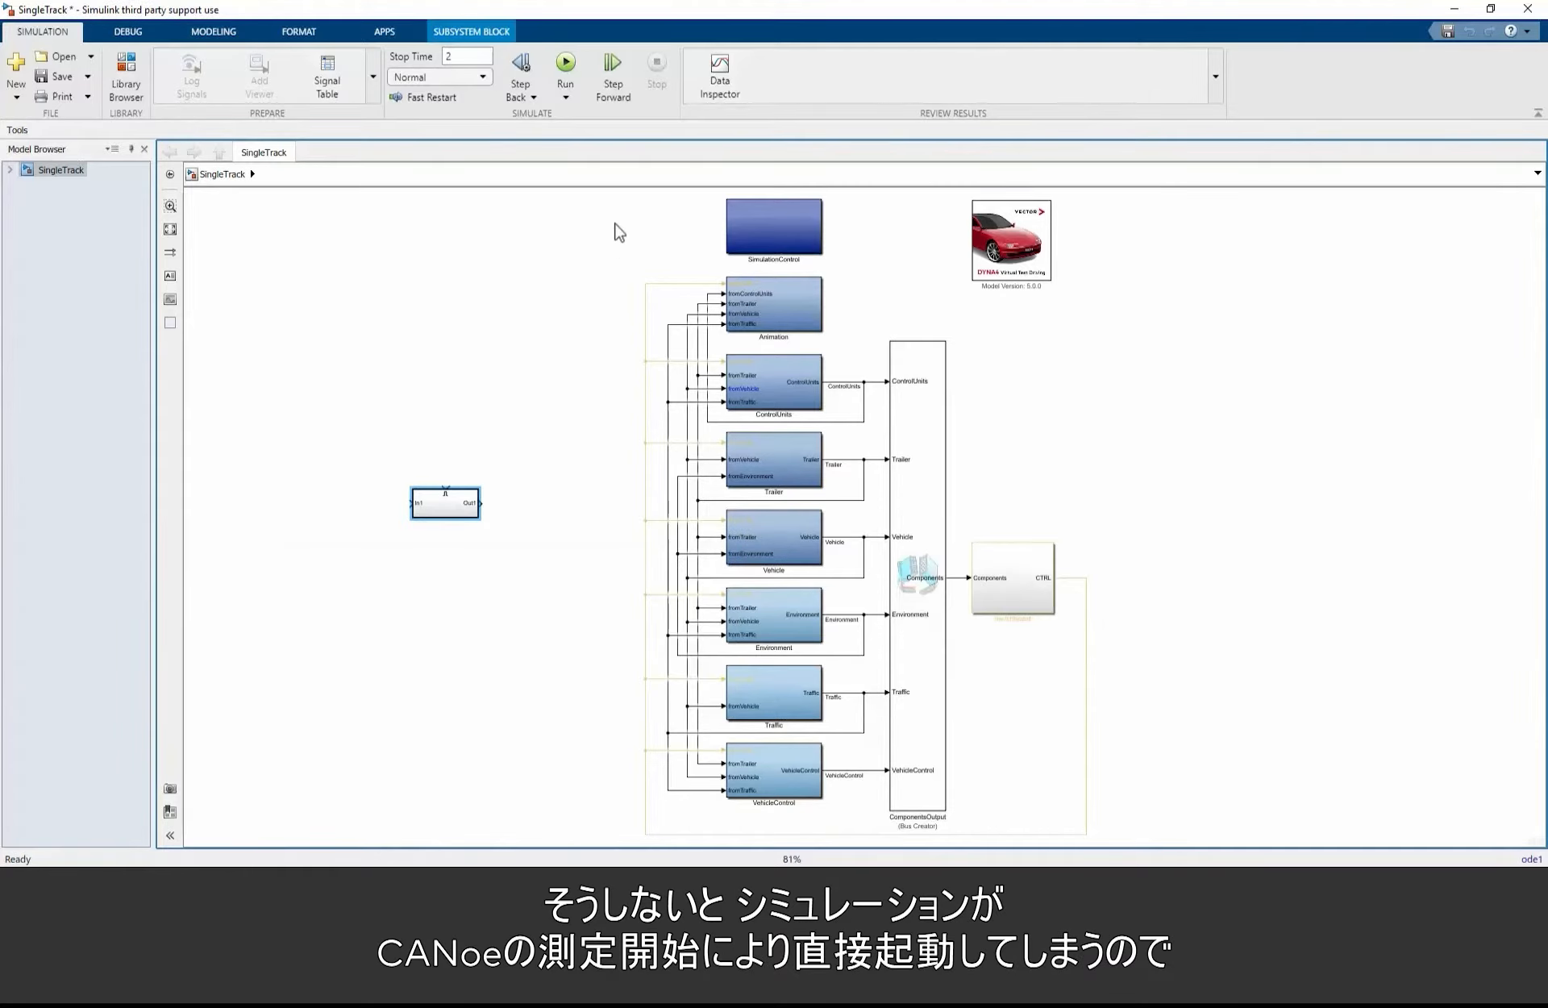
Step: Move all DYNA4 model blocks and their connections from the SingleTrack top level into the Enabled Subsystem
left_click_drag(614, 218, 1161, 817)
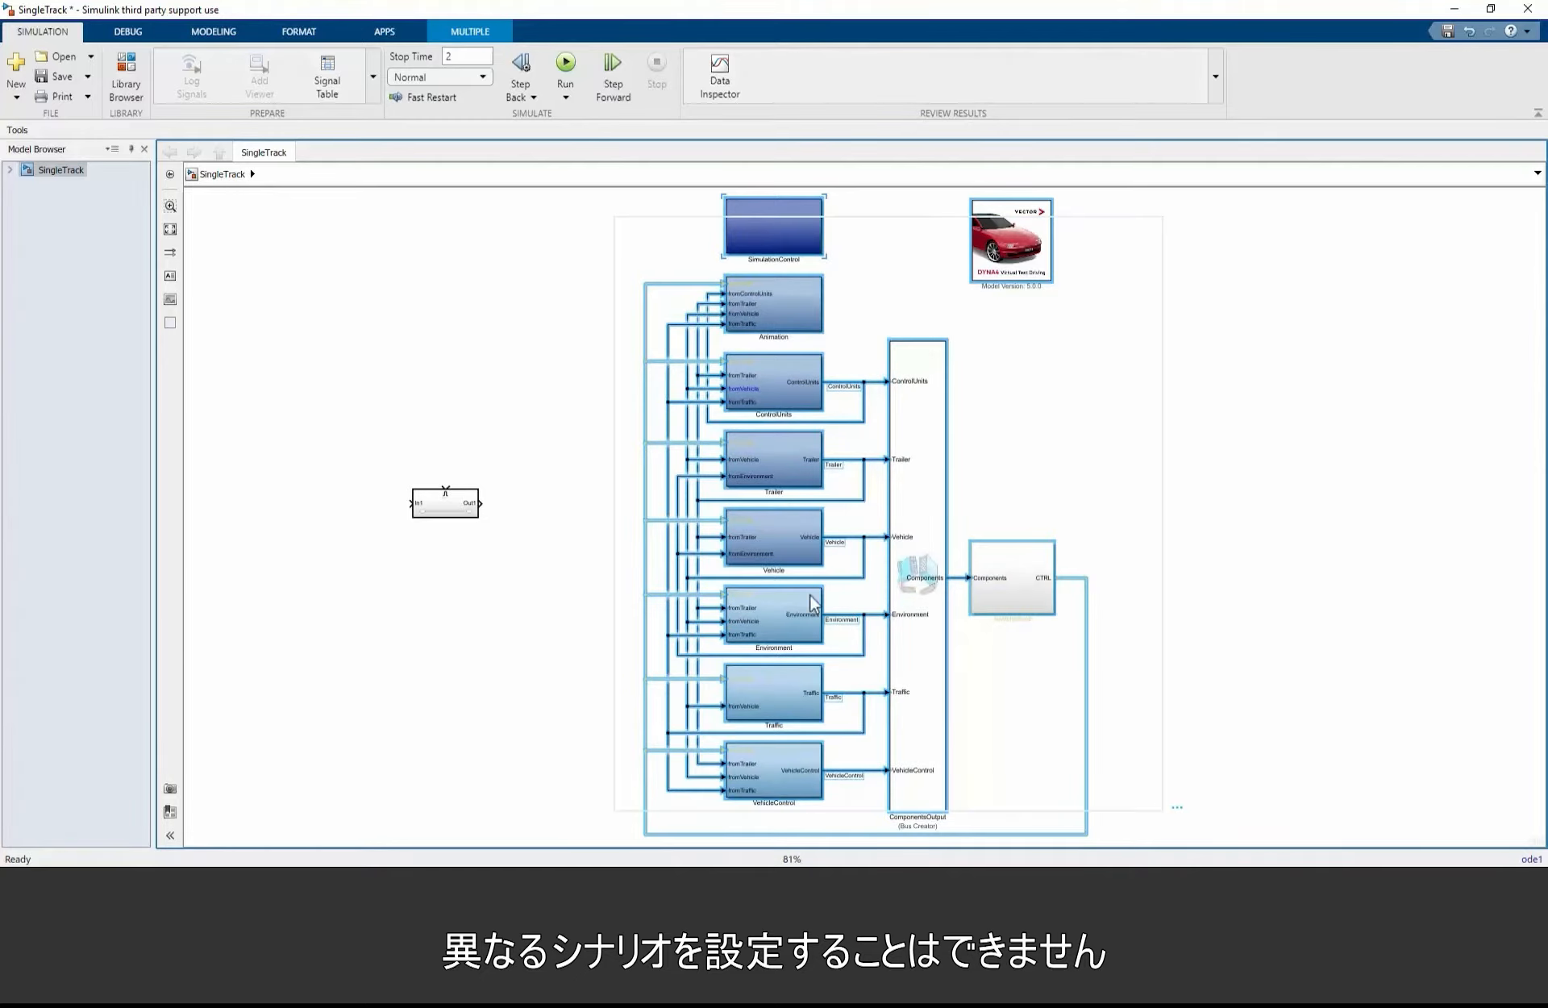
key("ctrl+x")
left_click(463, 505)
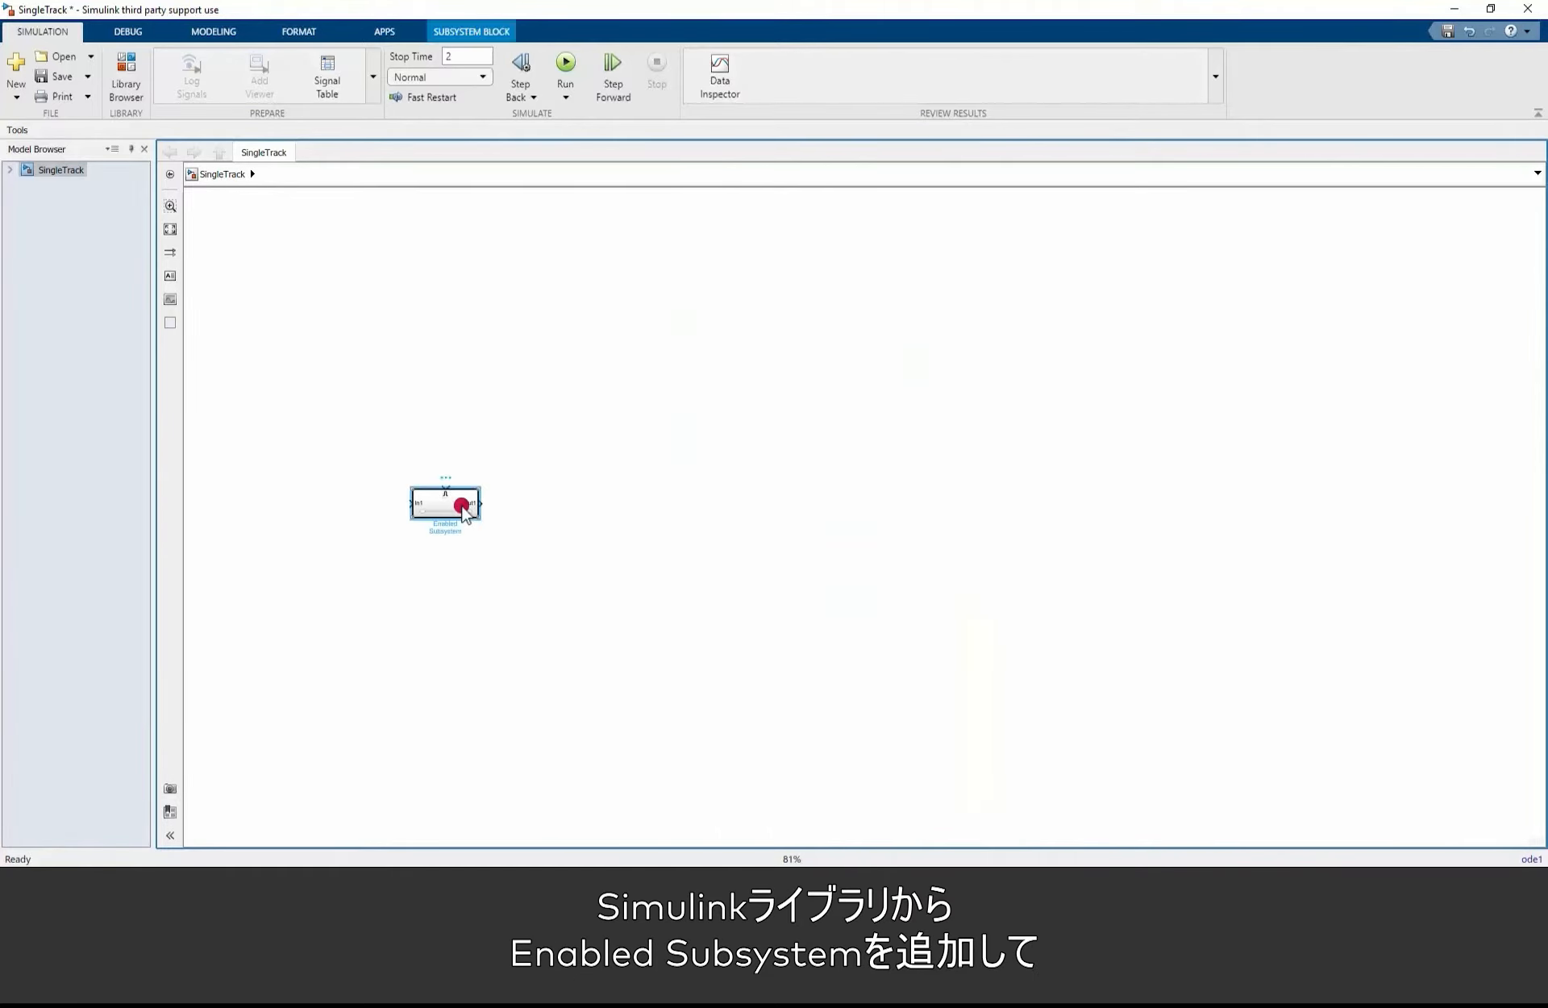
double_click(463, 505)
key("ctrl+v")
Step: Set the Enable port's States when enabling parameter to reset inside the Enabled Subsystem
double_click(652, 208)
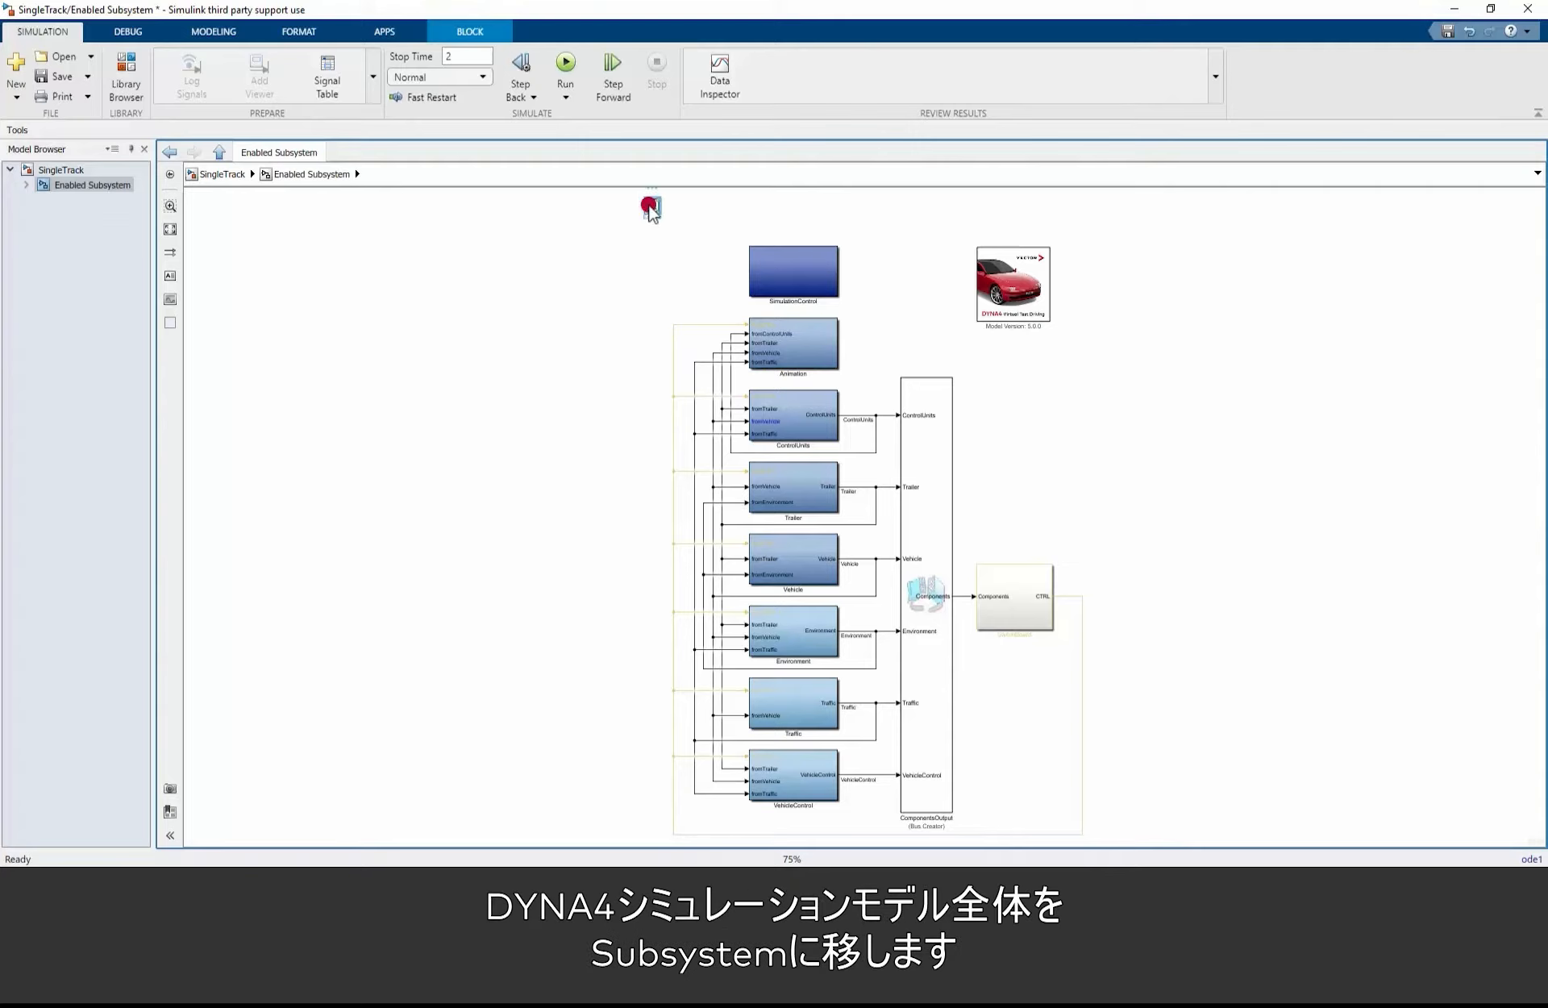
left_click(841, 173)
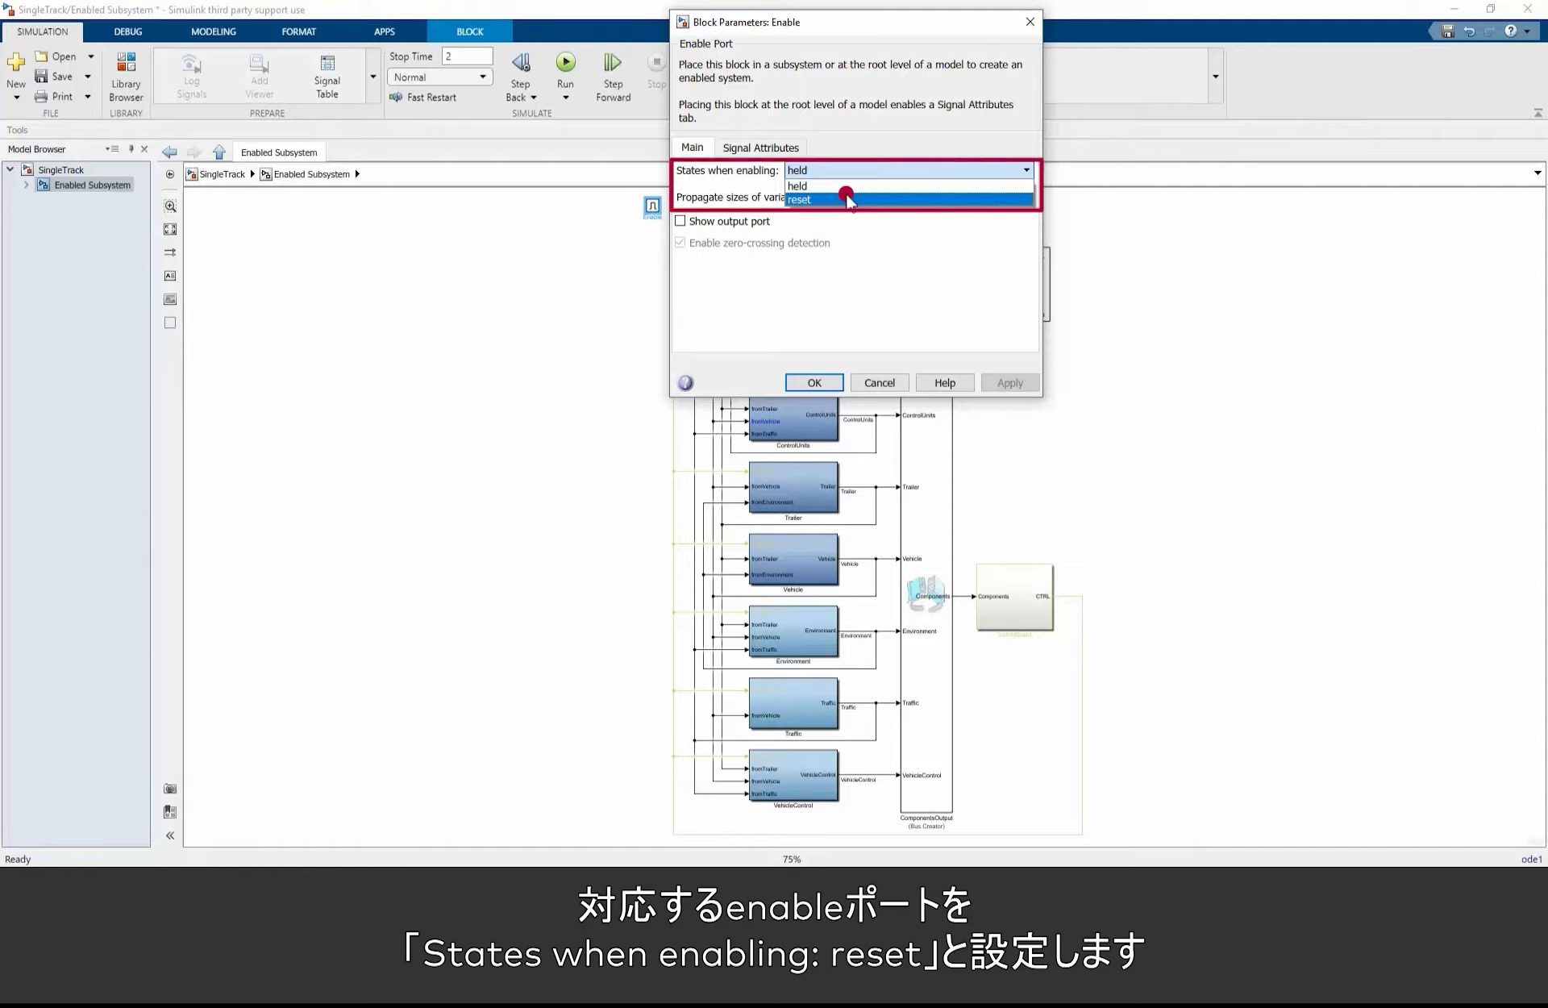
left_click(846, 199)
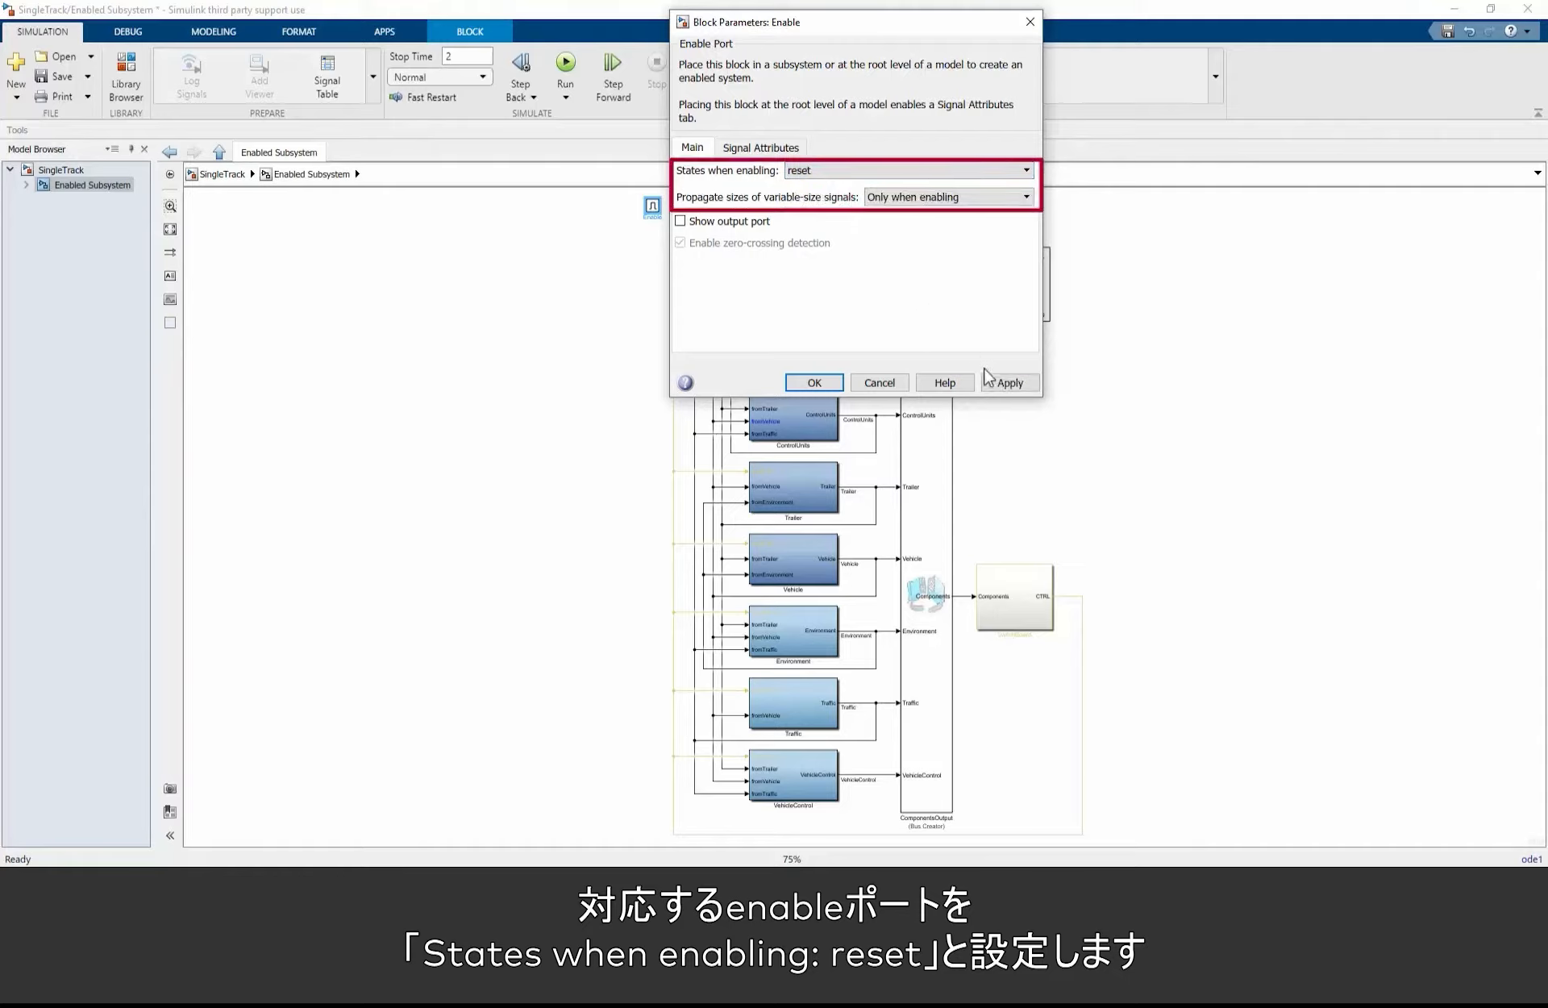
left_click(813, 383)
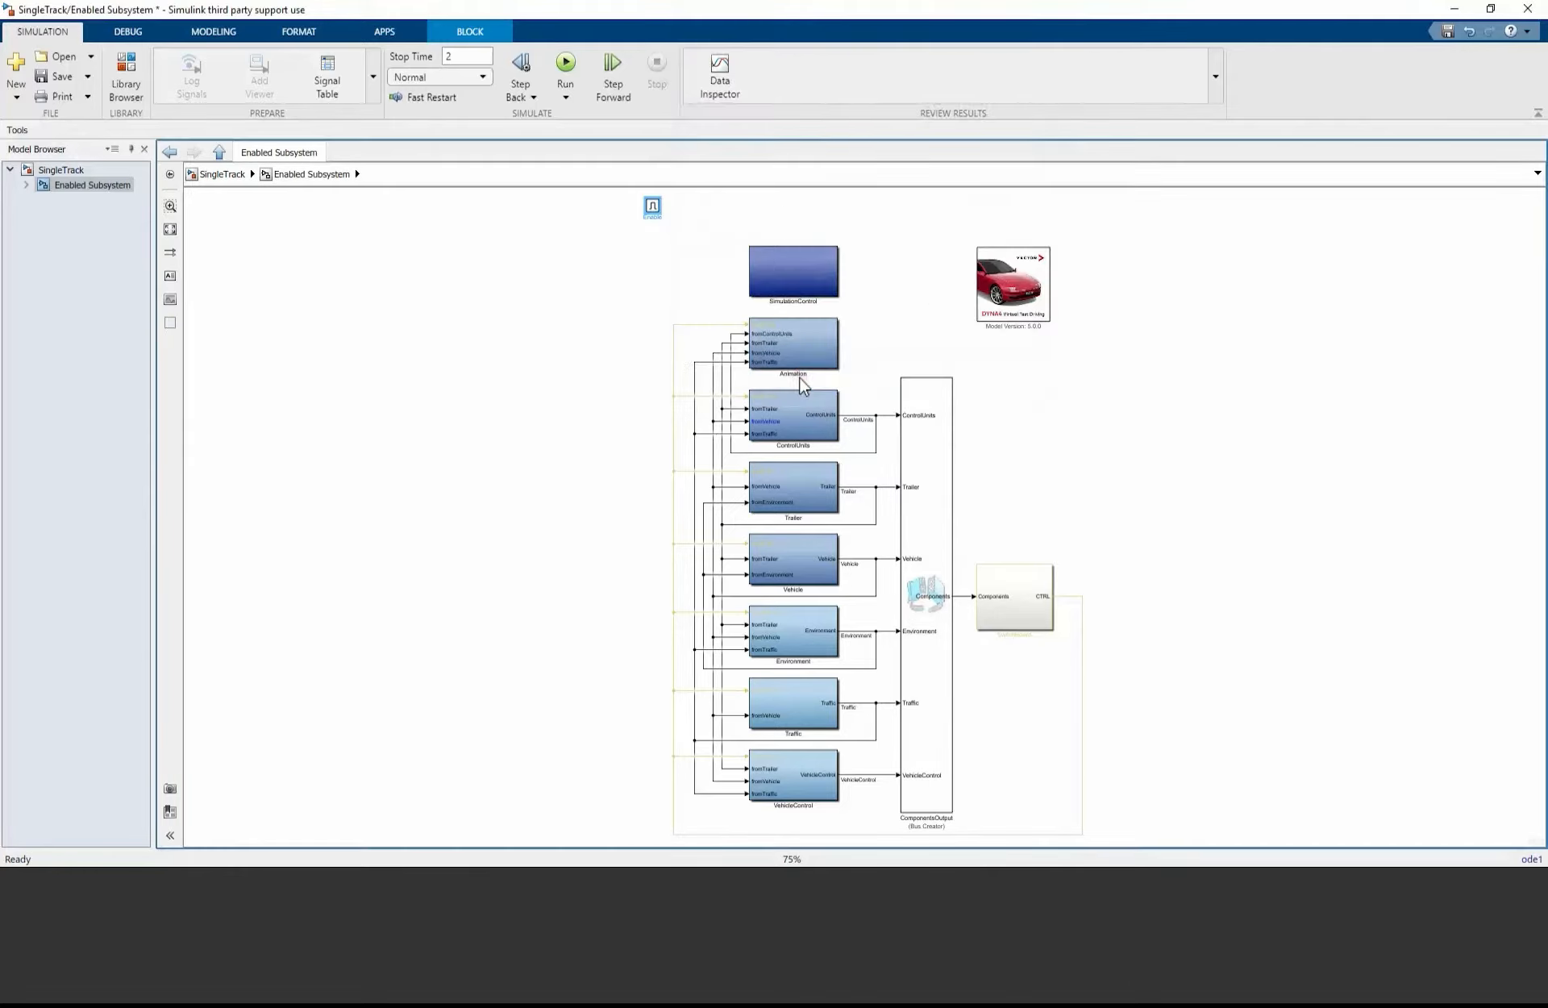
Step: Add a System Variable Input block from the Vector CANoe CANoe I/O library to the SingleTrack top level, beside the Enabled Subsystem
left_click(233, 175)
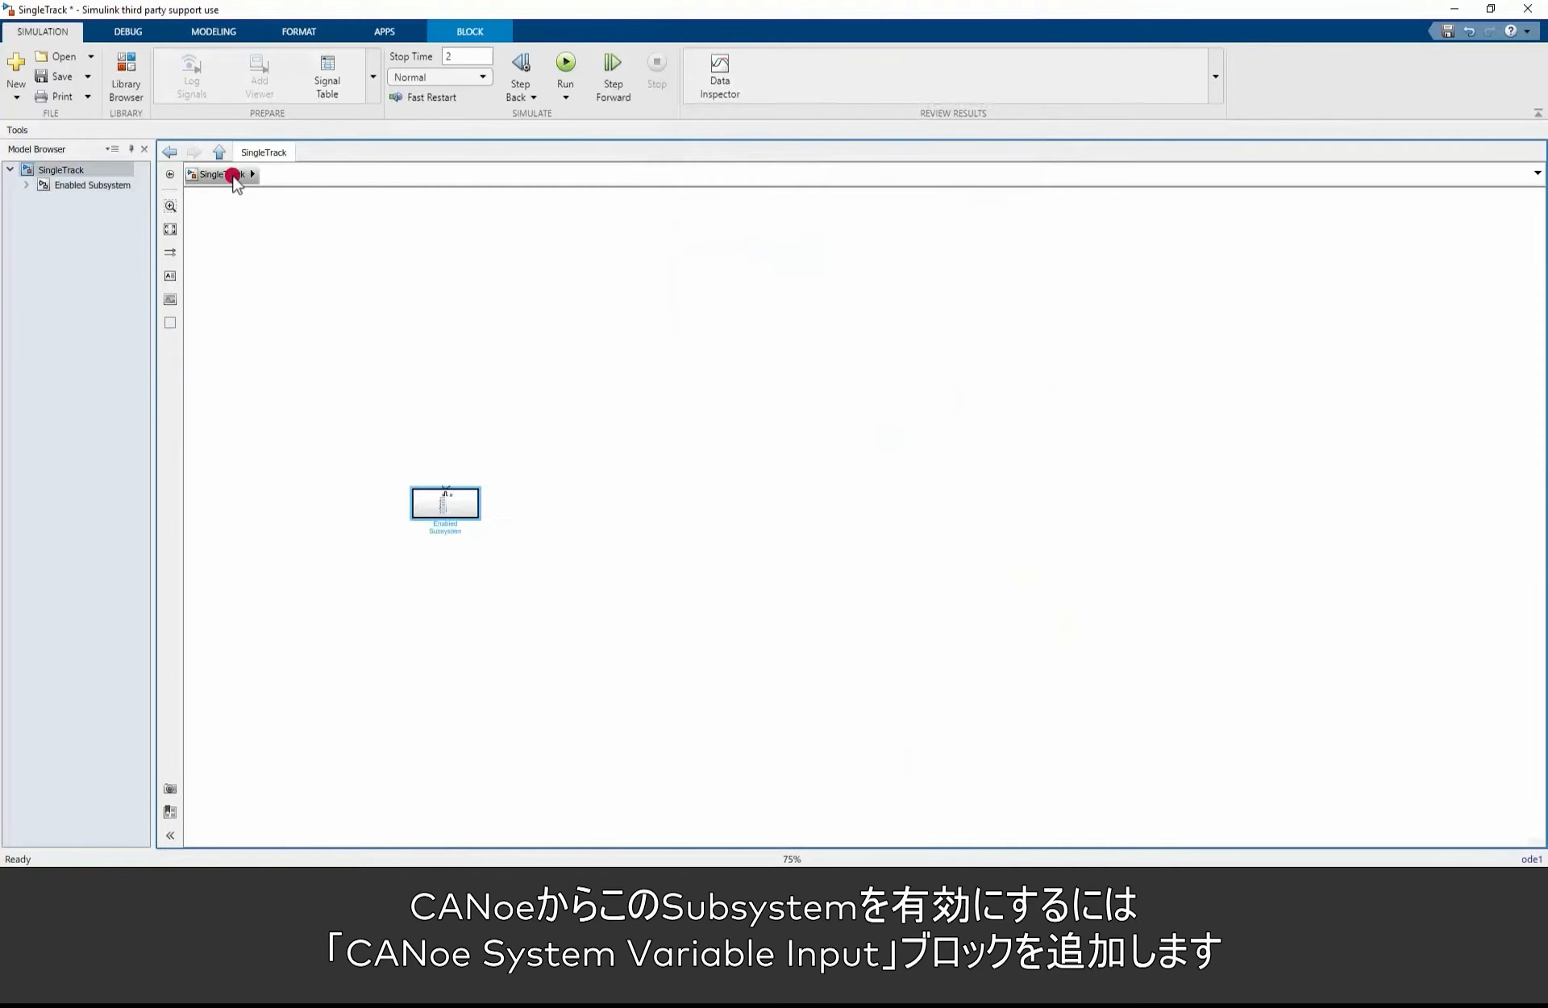
left_click(126, 77)
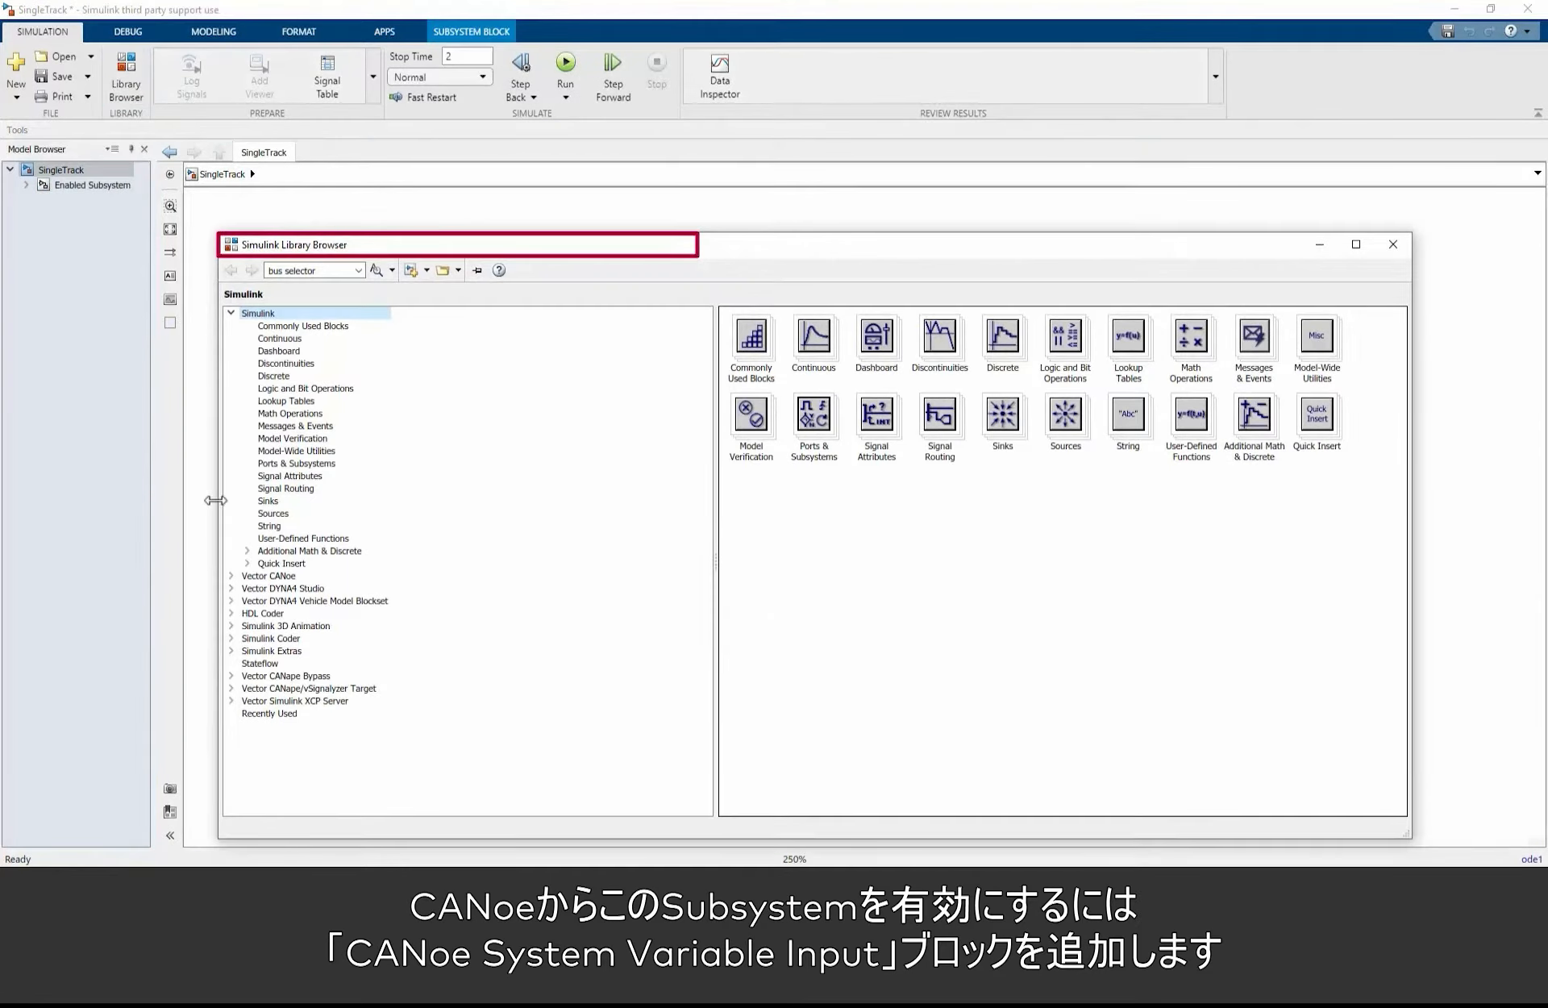
left_click(232, 576)
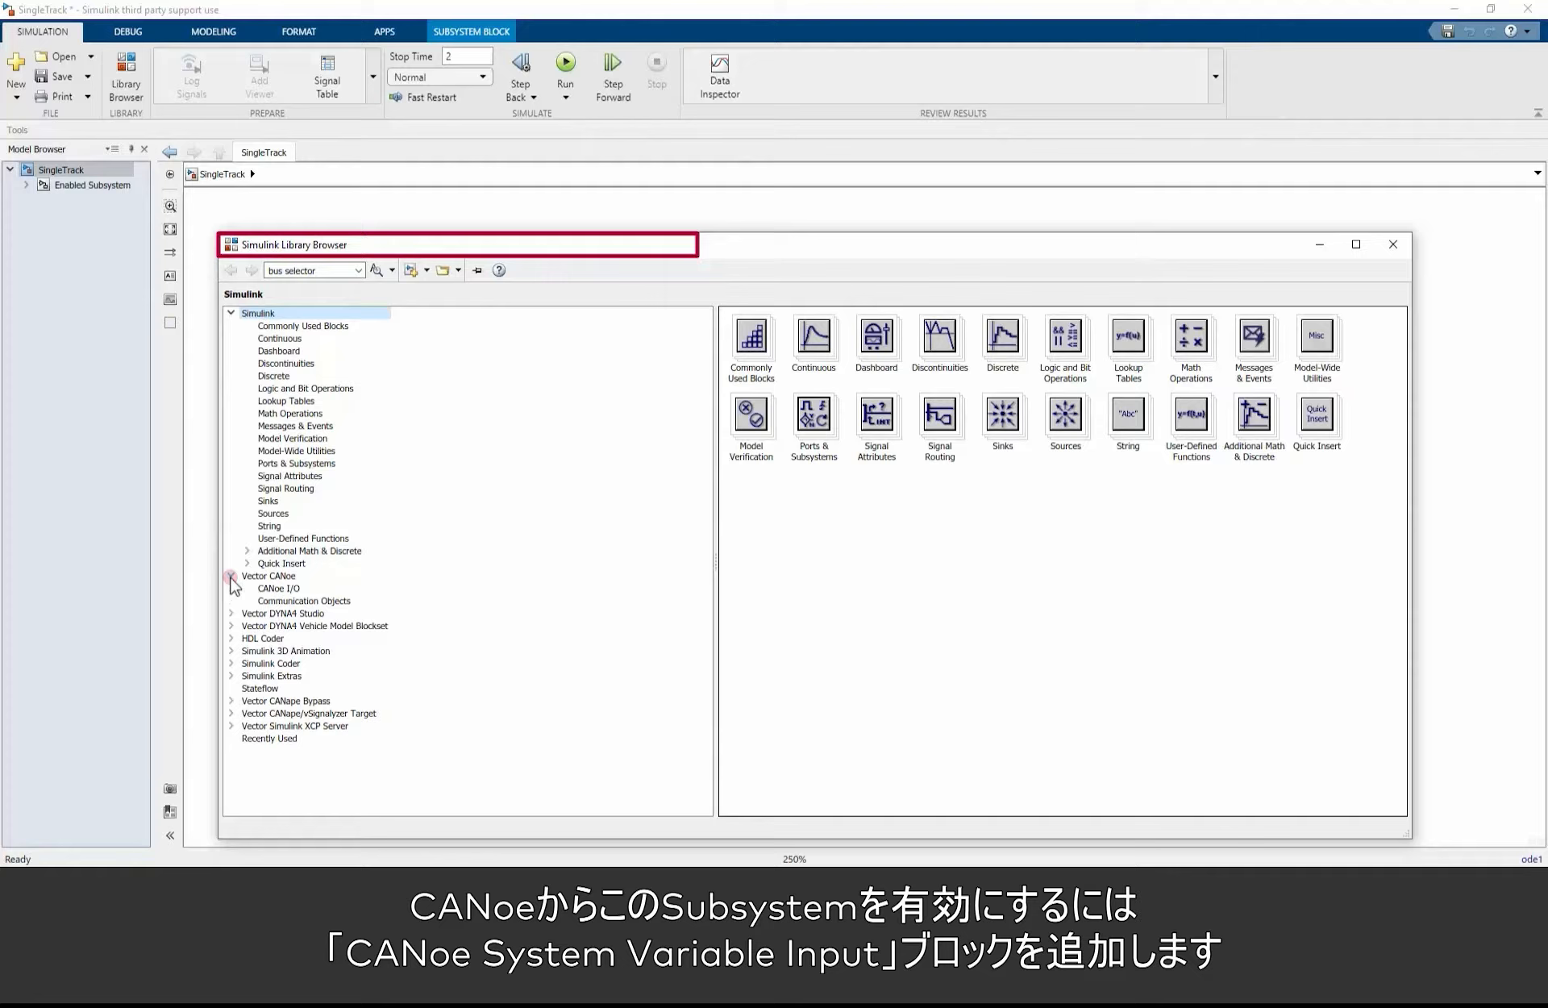
left_click(279, 590)
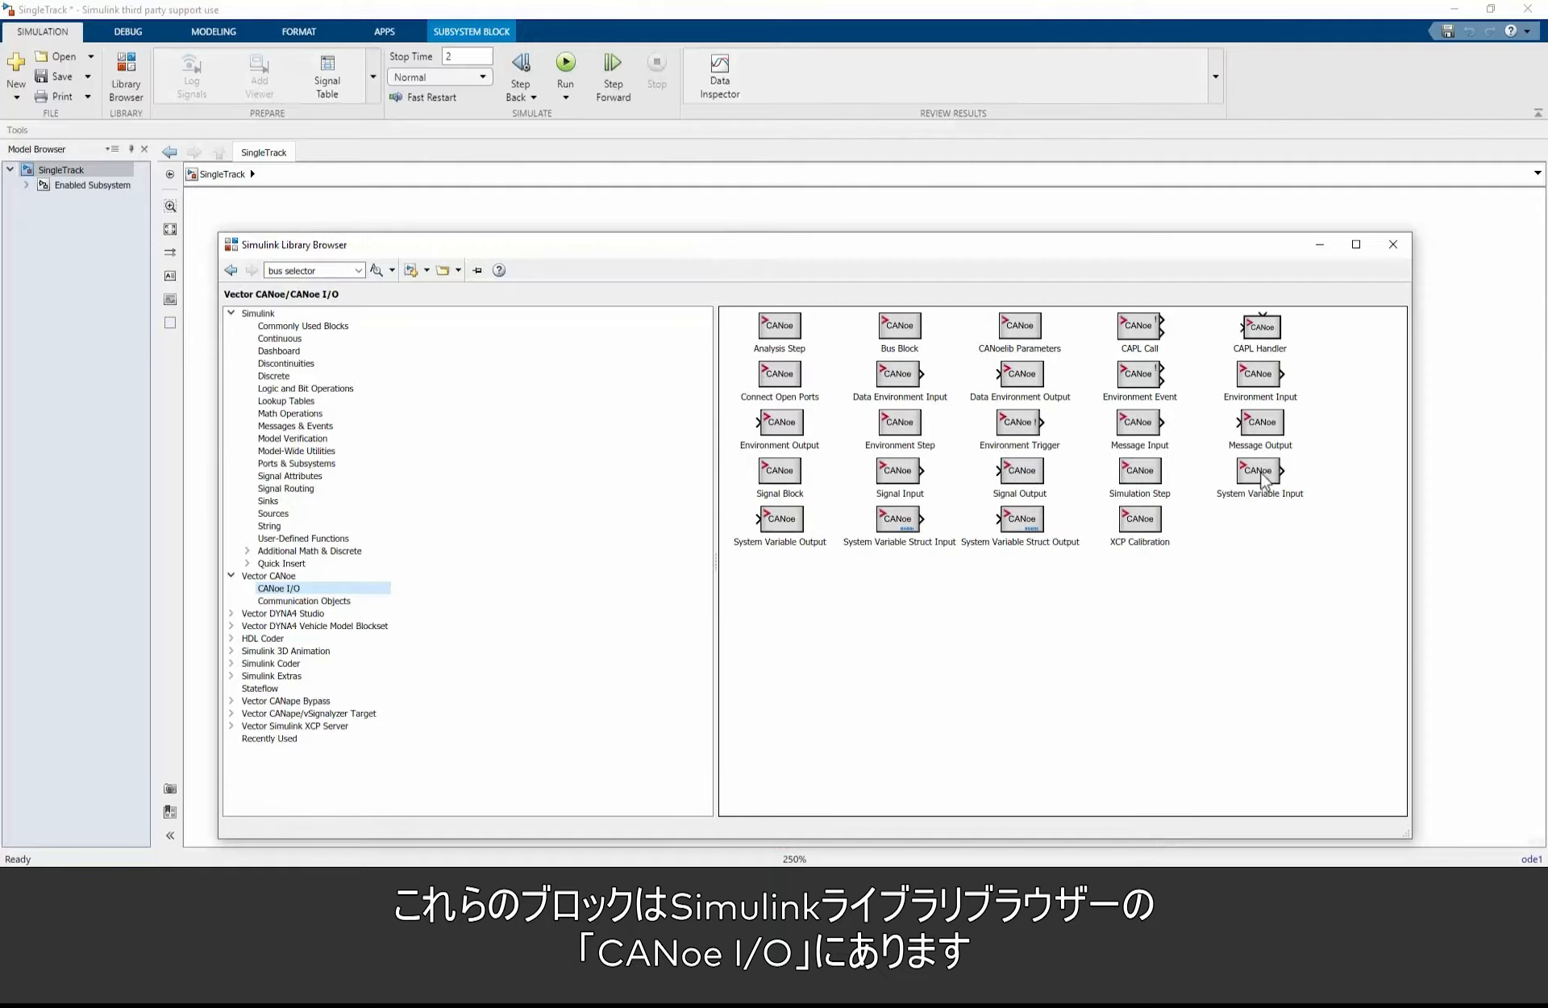
left_click_drag(1263, 480, 1314, 481)
left_click_drag(1449, 476, 360, 480)
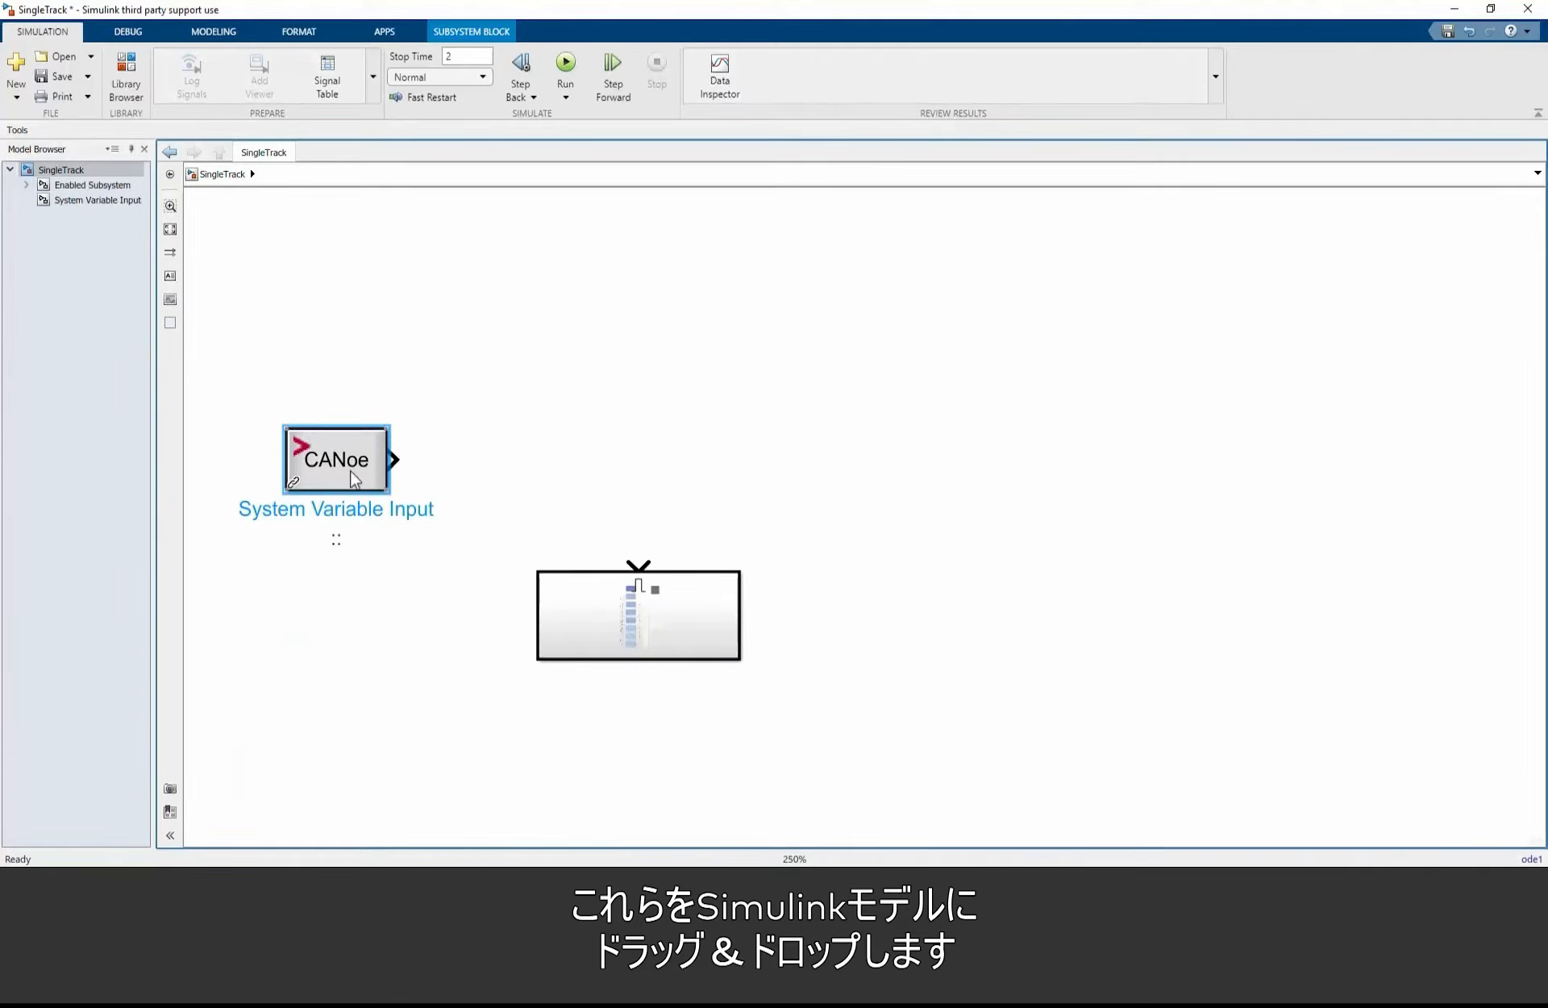
Step: Assign the system variable Disable from the DYNA4 namespace to the System Variable Input block
double_click(354, 479)
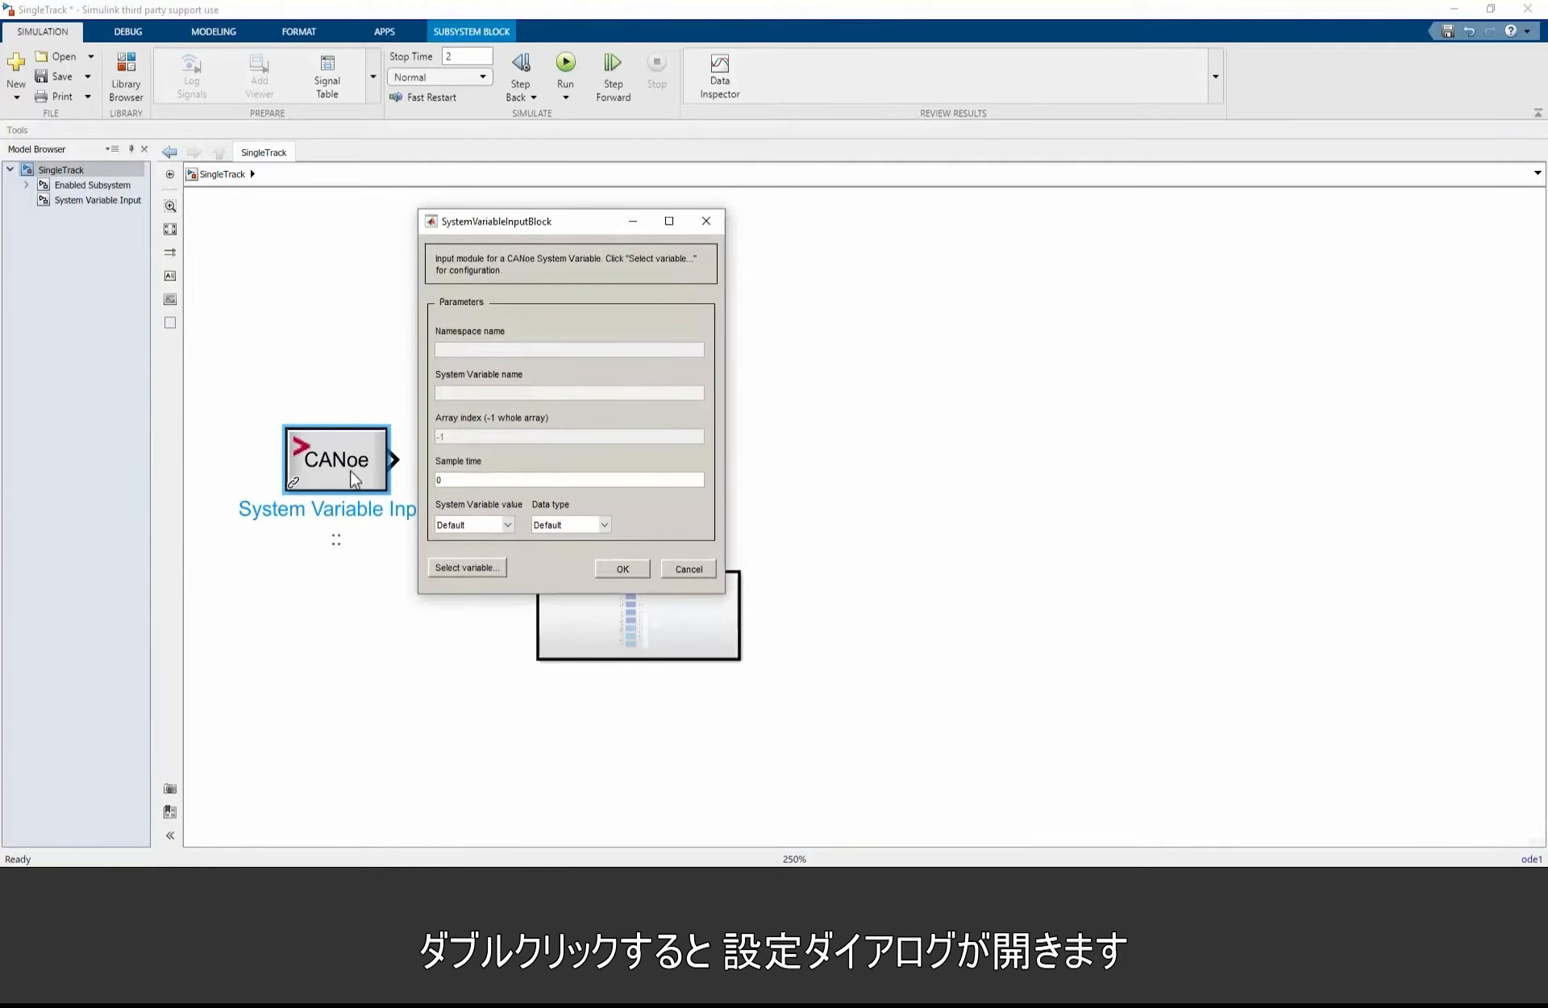
left_click(487, 573)
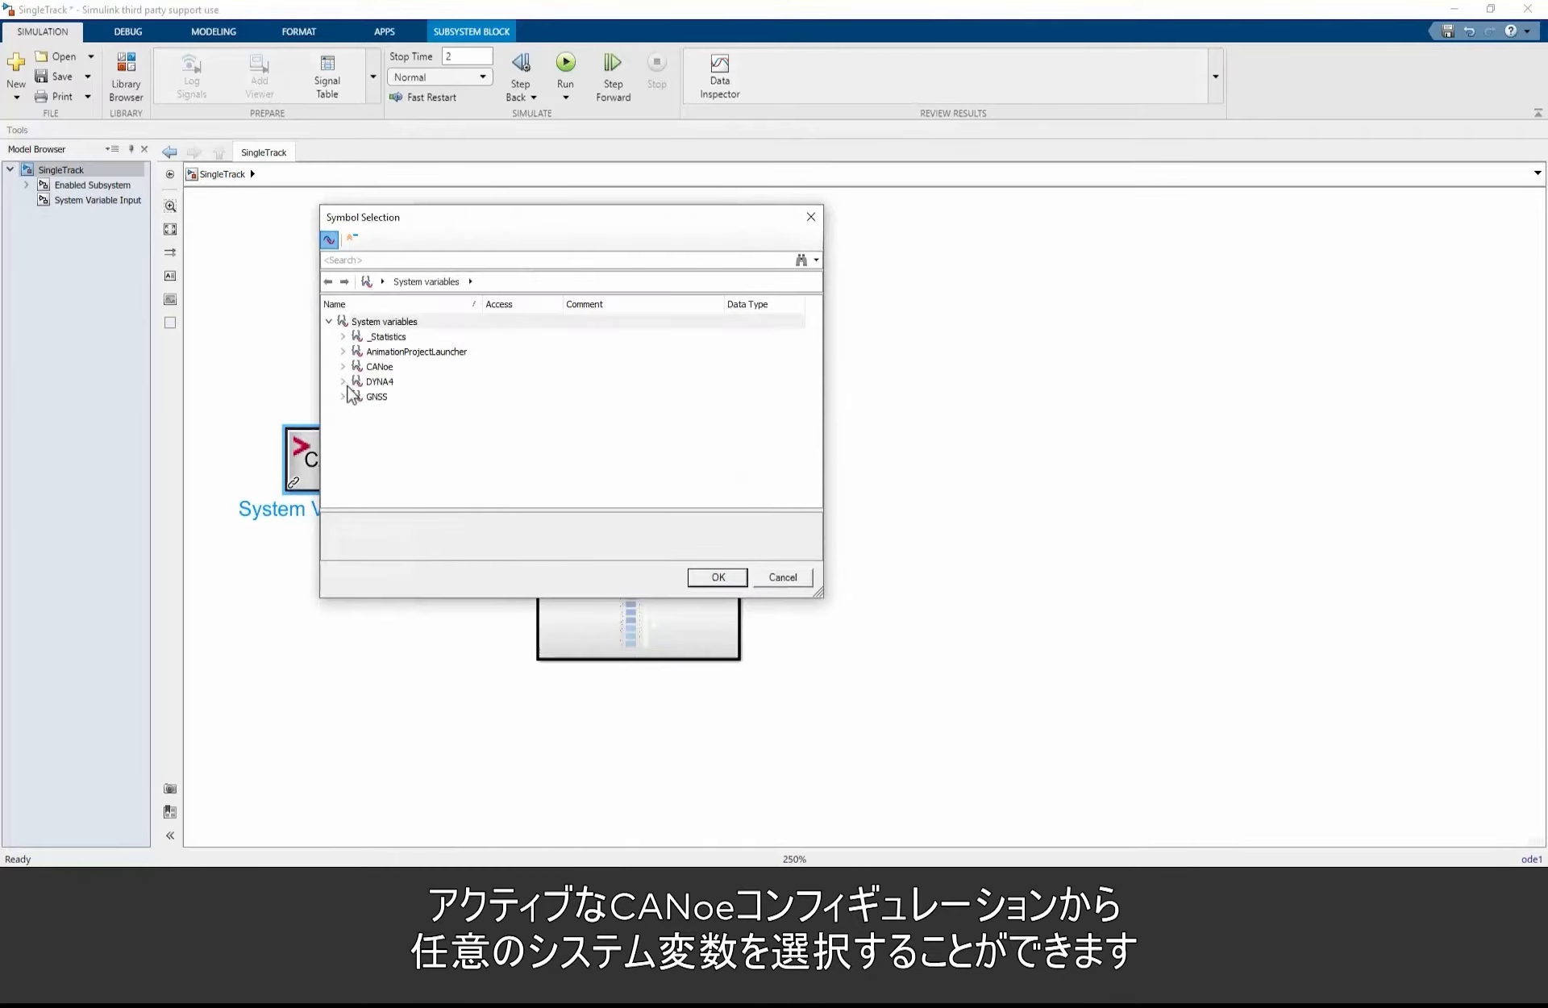
left_click(344, 382)
left_click(376, 411)
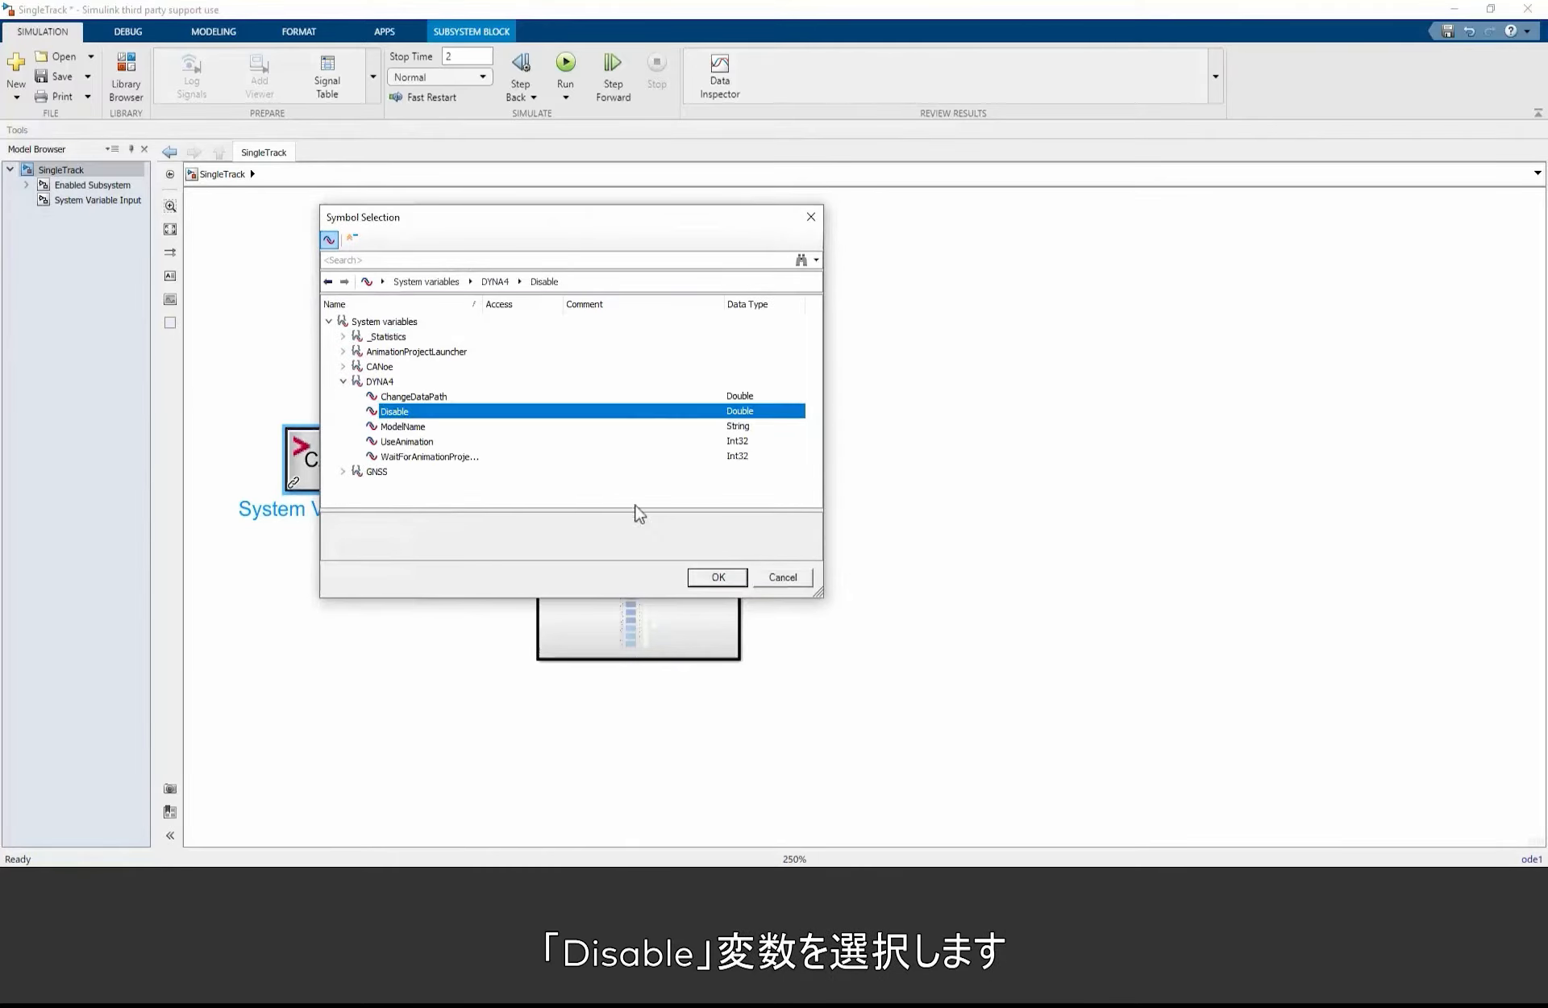
left_click(714, 579)
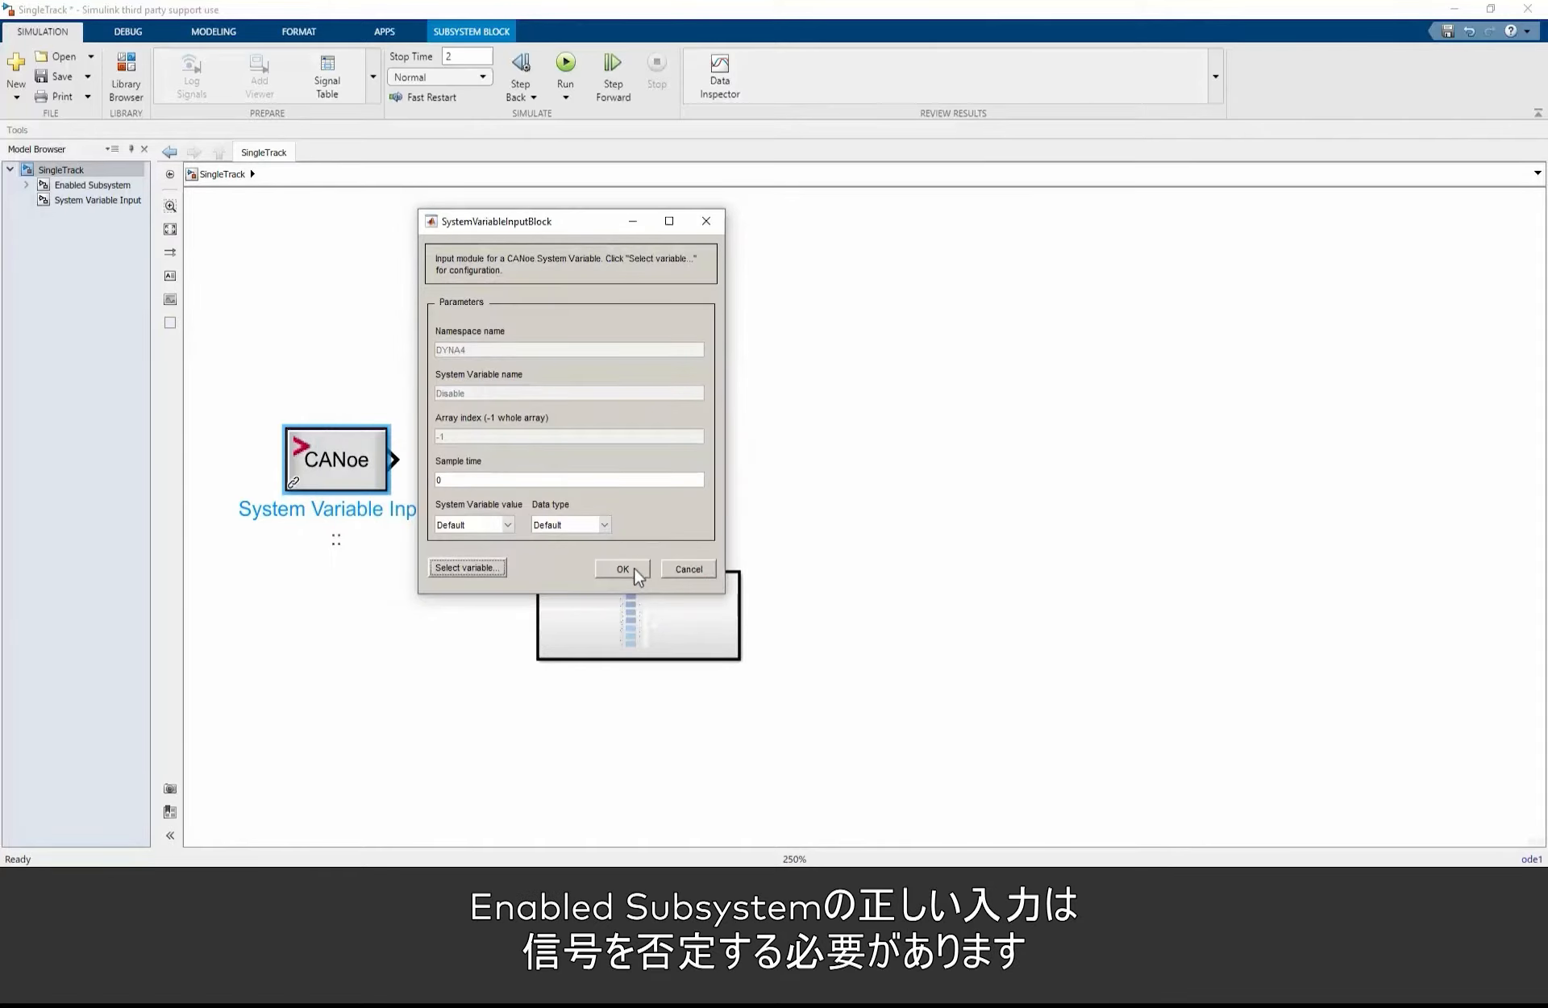
left_click(636, 571)
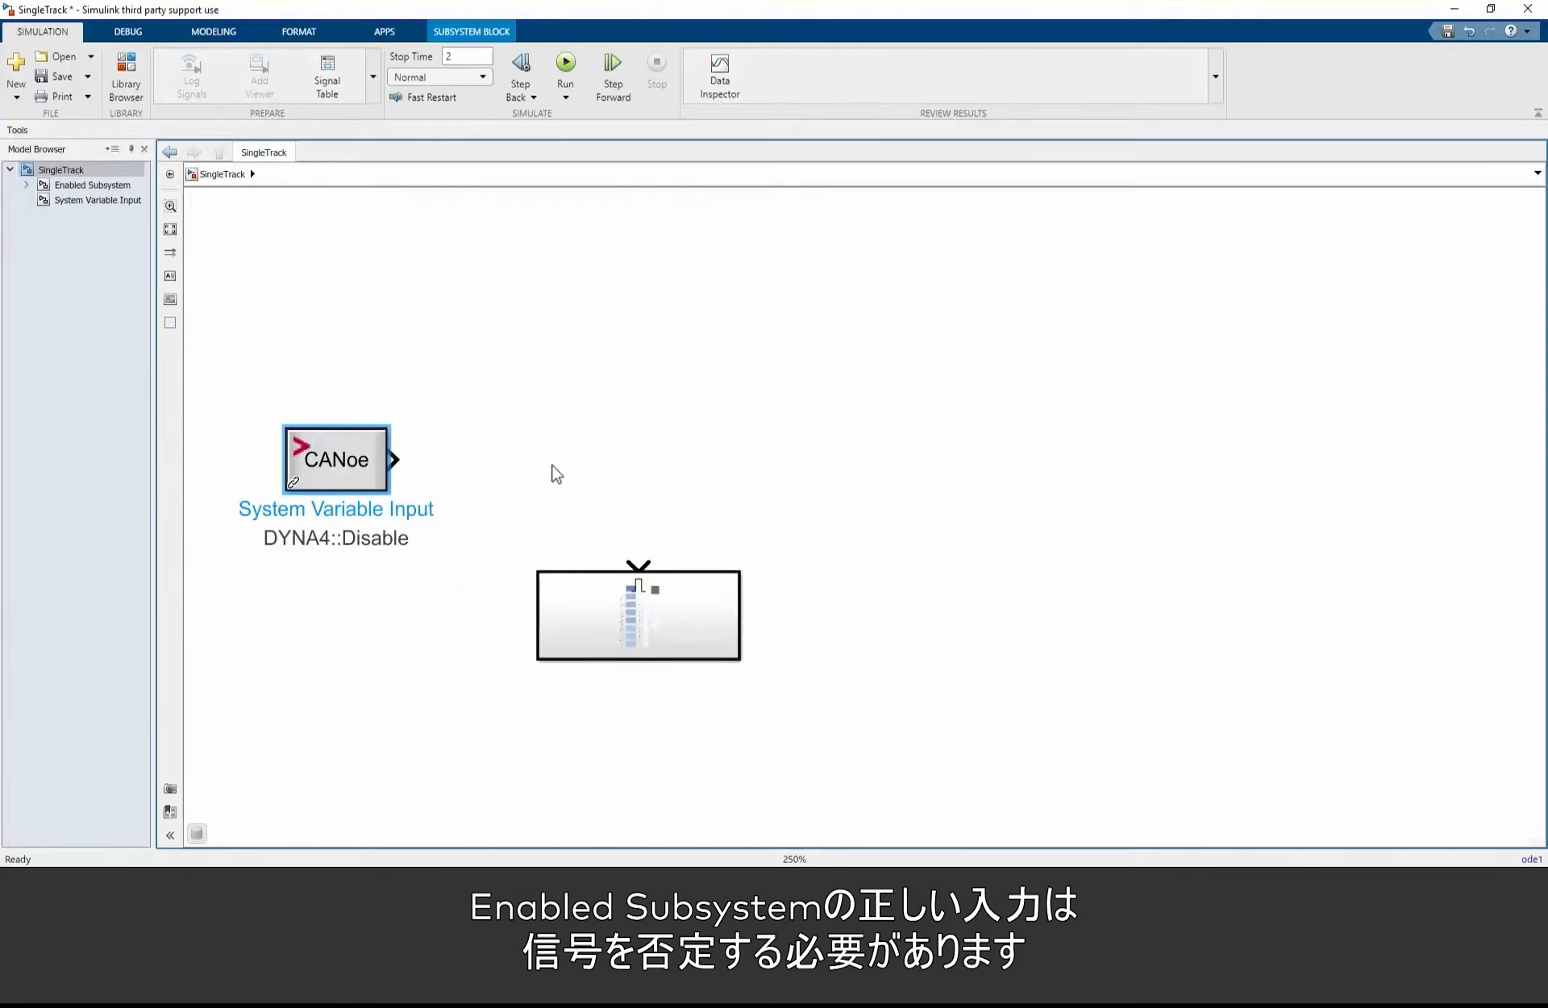
Step: Add a NOT block and connect the DYNA4::Disable input through it to the Enabled Subsystem's enable port
double_click(556, 474)
type("no")
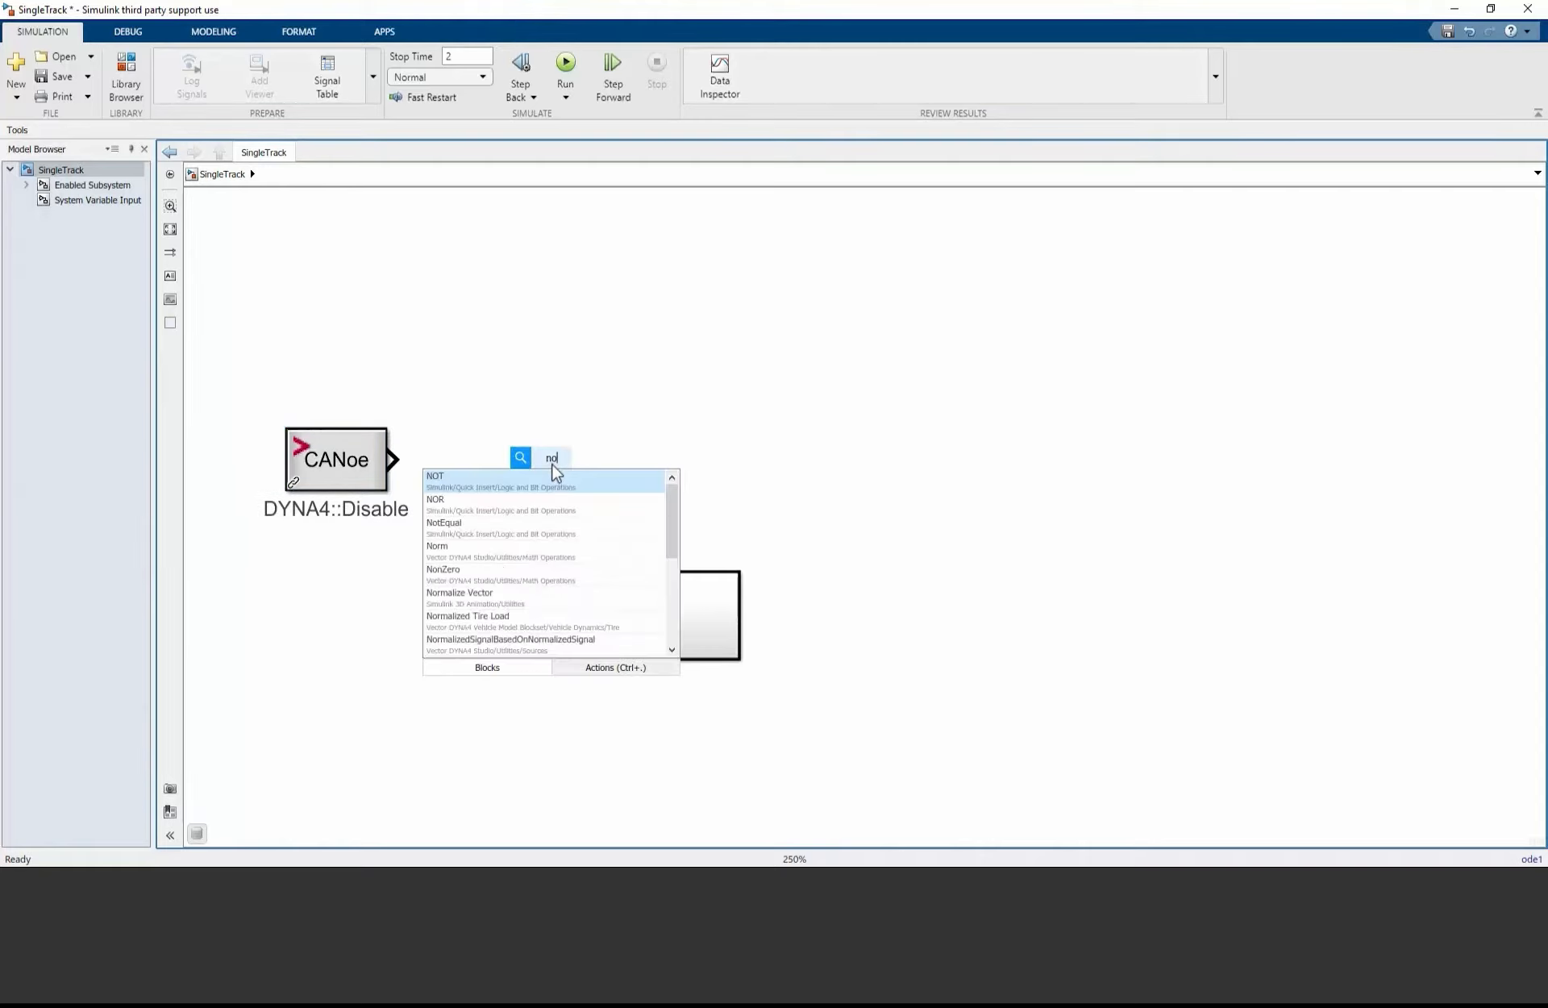
type("t")
left_click(484, 478)
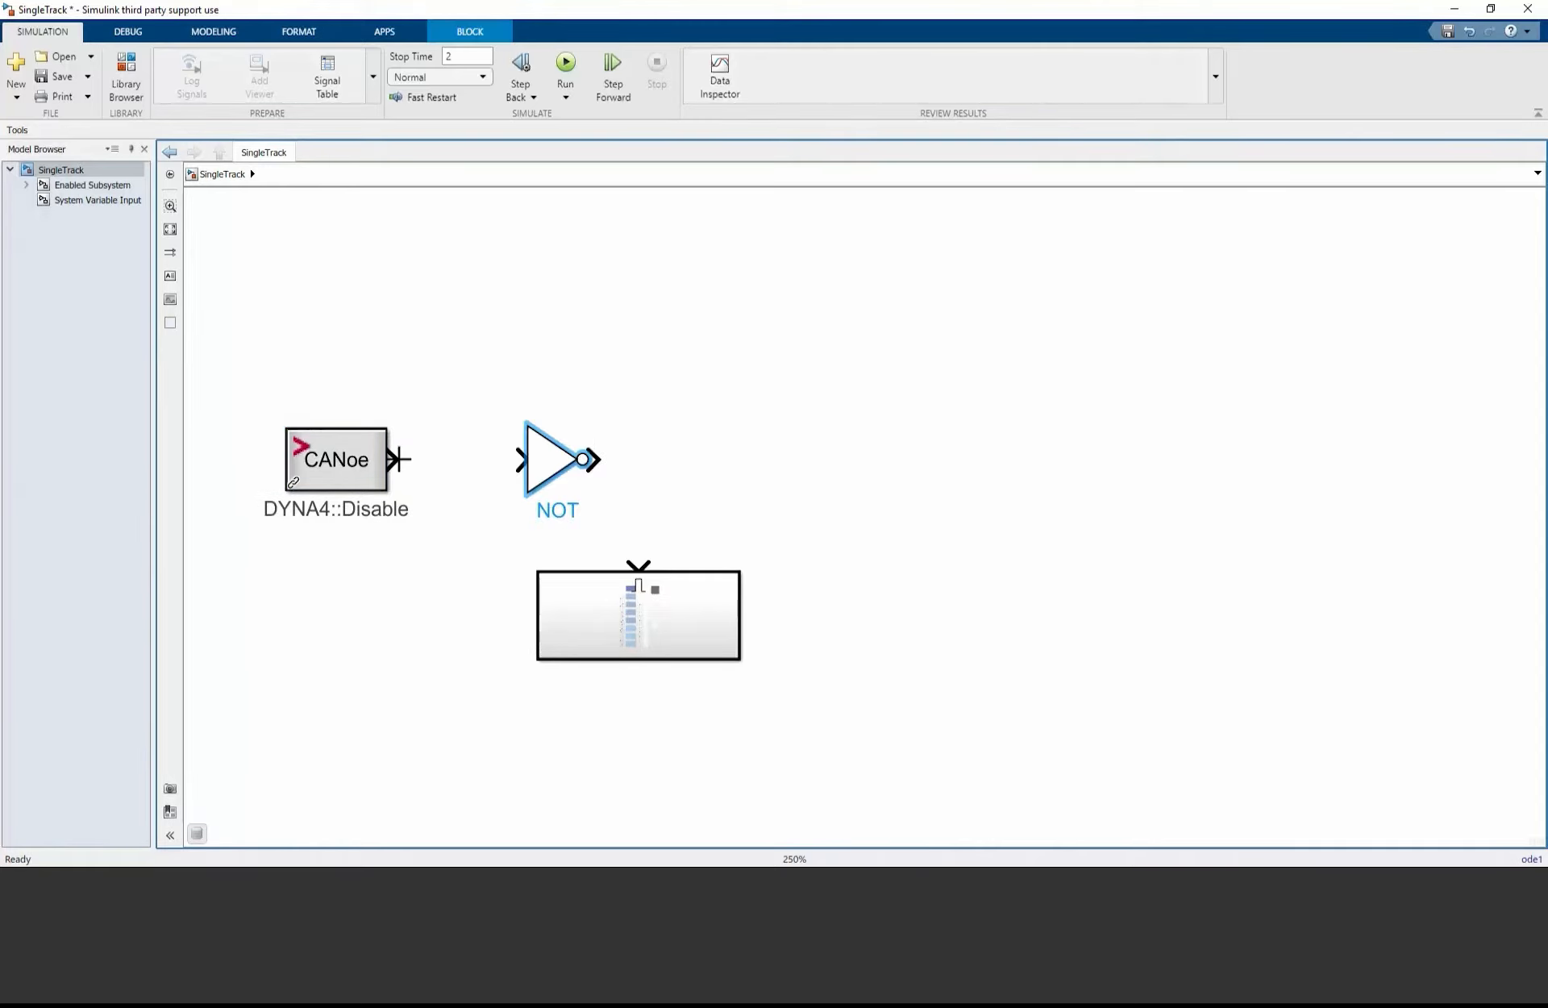
mouse_move(397, 459)
left_mouse_down()
mouse_move(520, 459)
mouse_move(643, 505)
mouse_move(639, 564)
left_mouse_up()
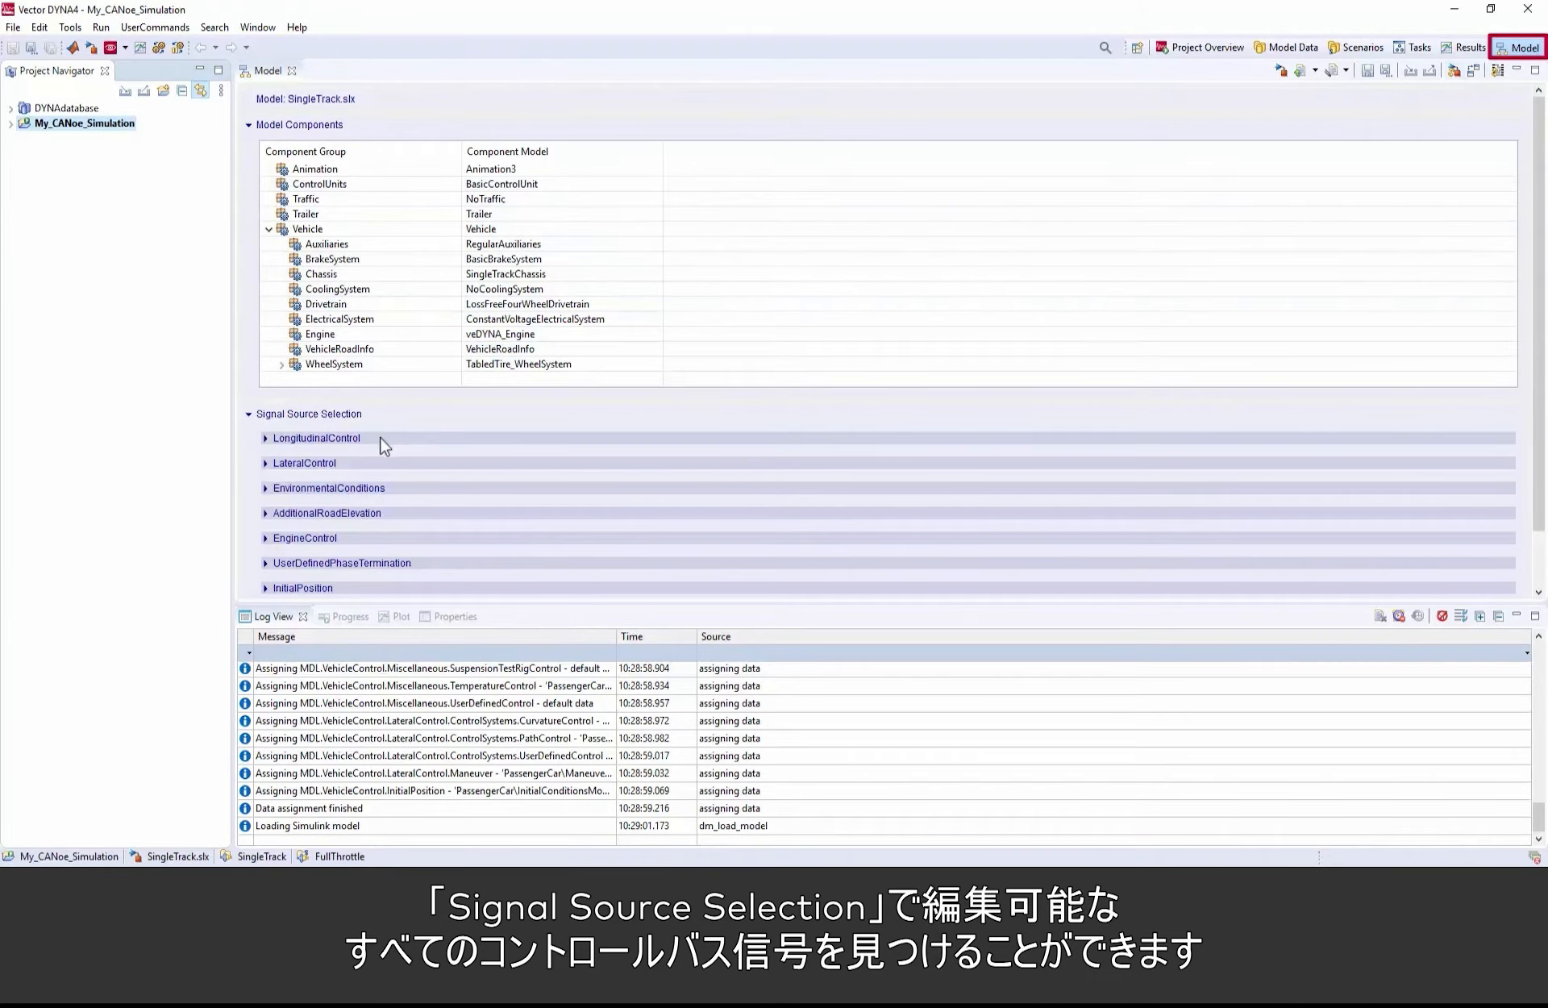
Step: In DYNA4, edit the LongitudinalControl signal source group to generate switches for AccPedalPos[0_1] and BrakePedalPos[0_1]
left_click(353, 440)
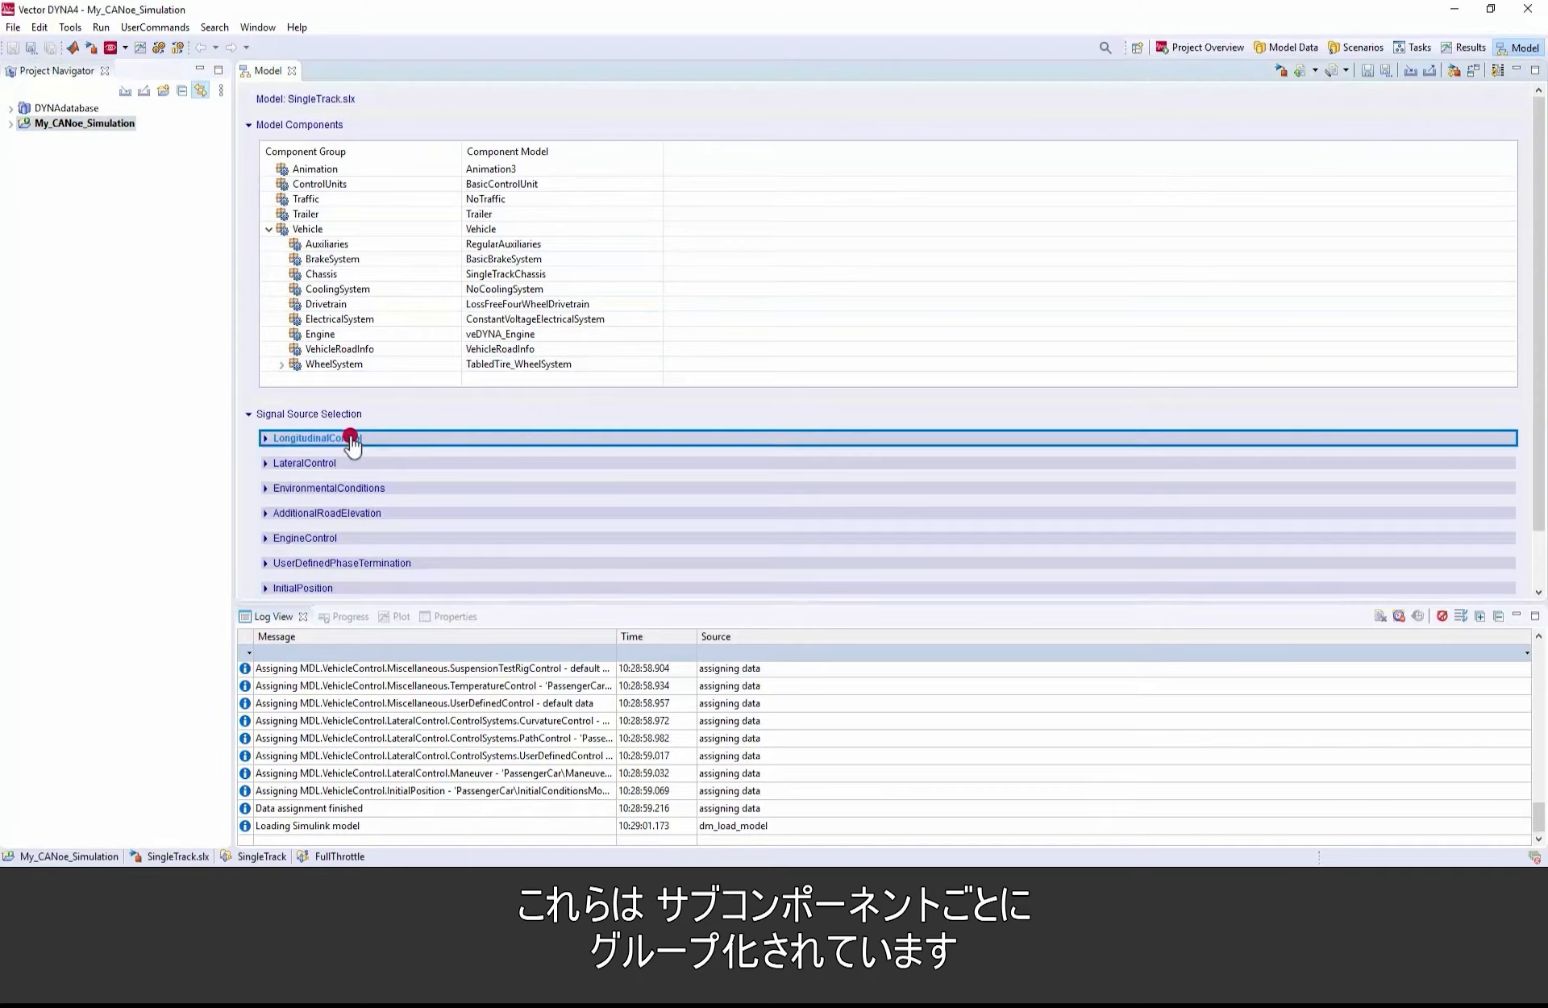
right_click(496, 501)
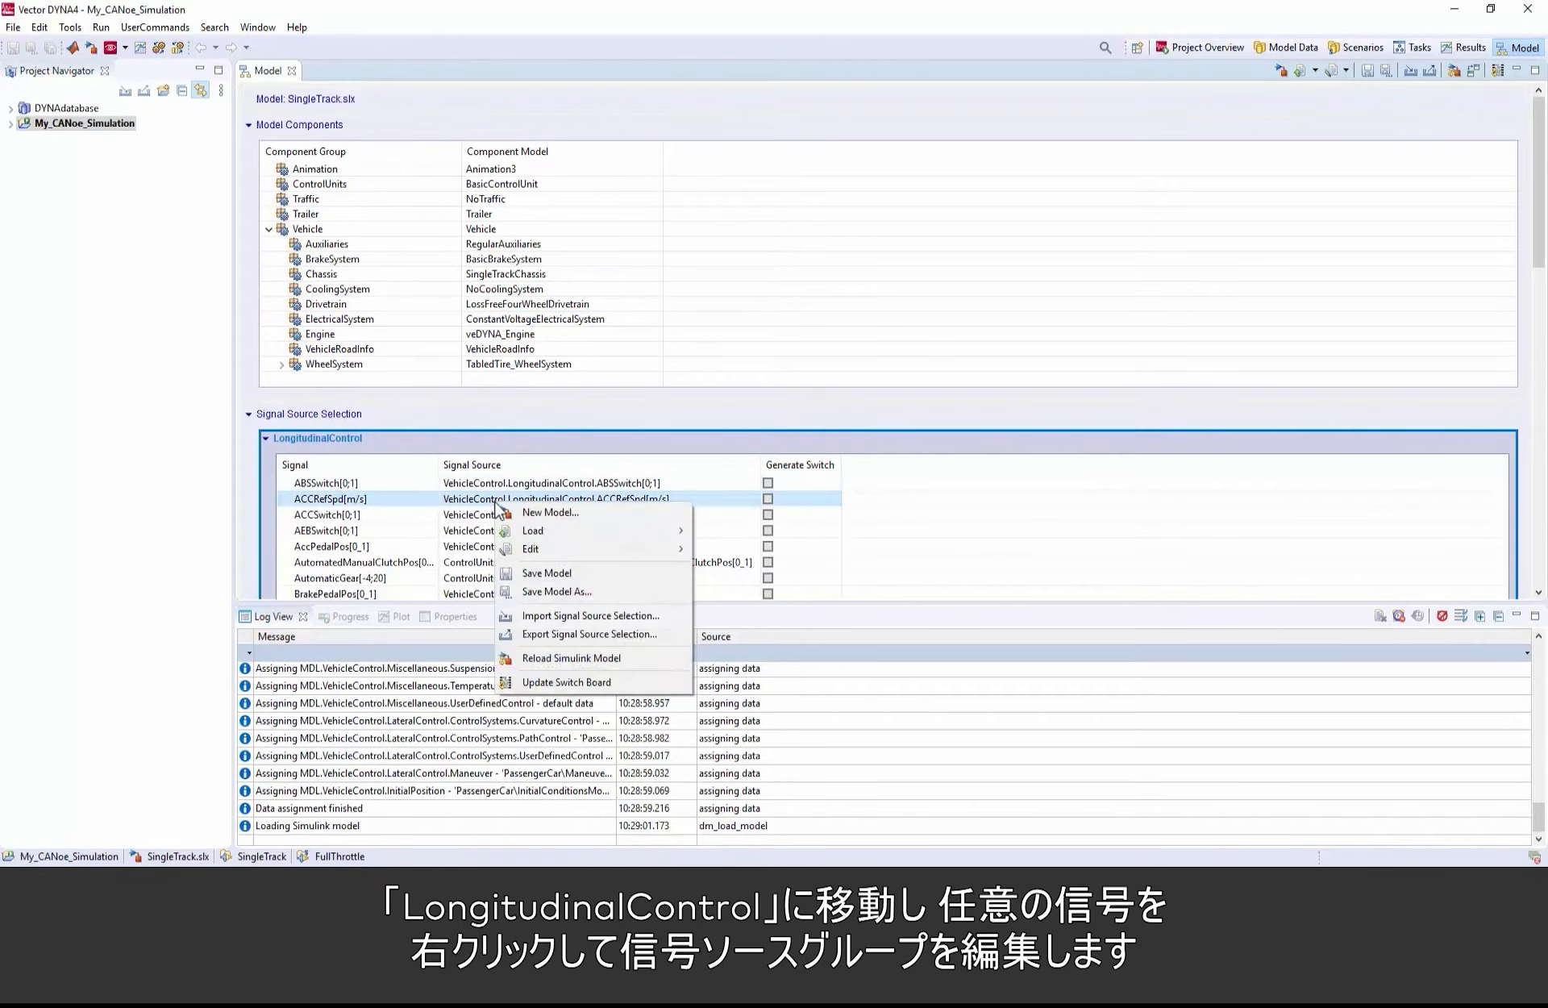
mouse_move(618, 552)
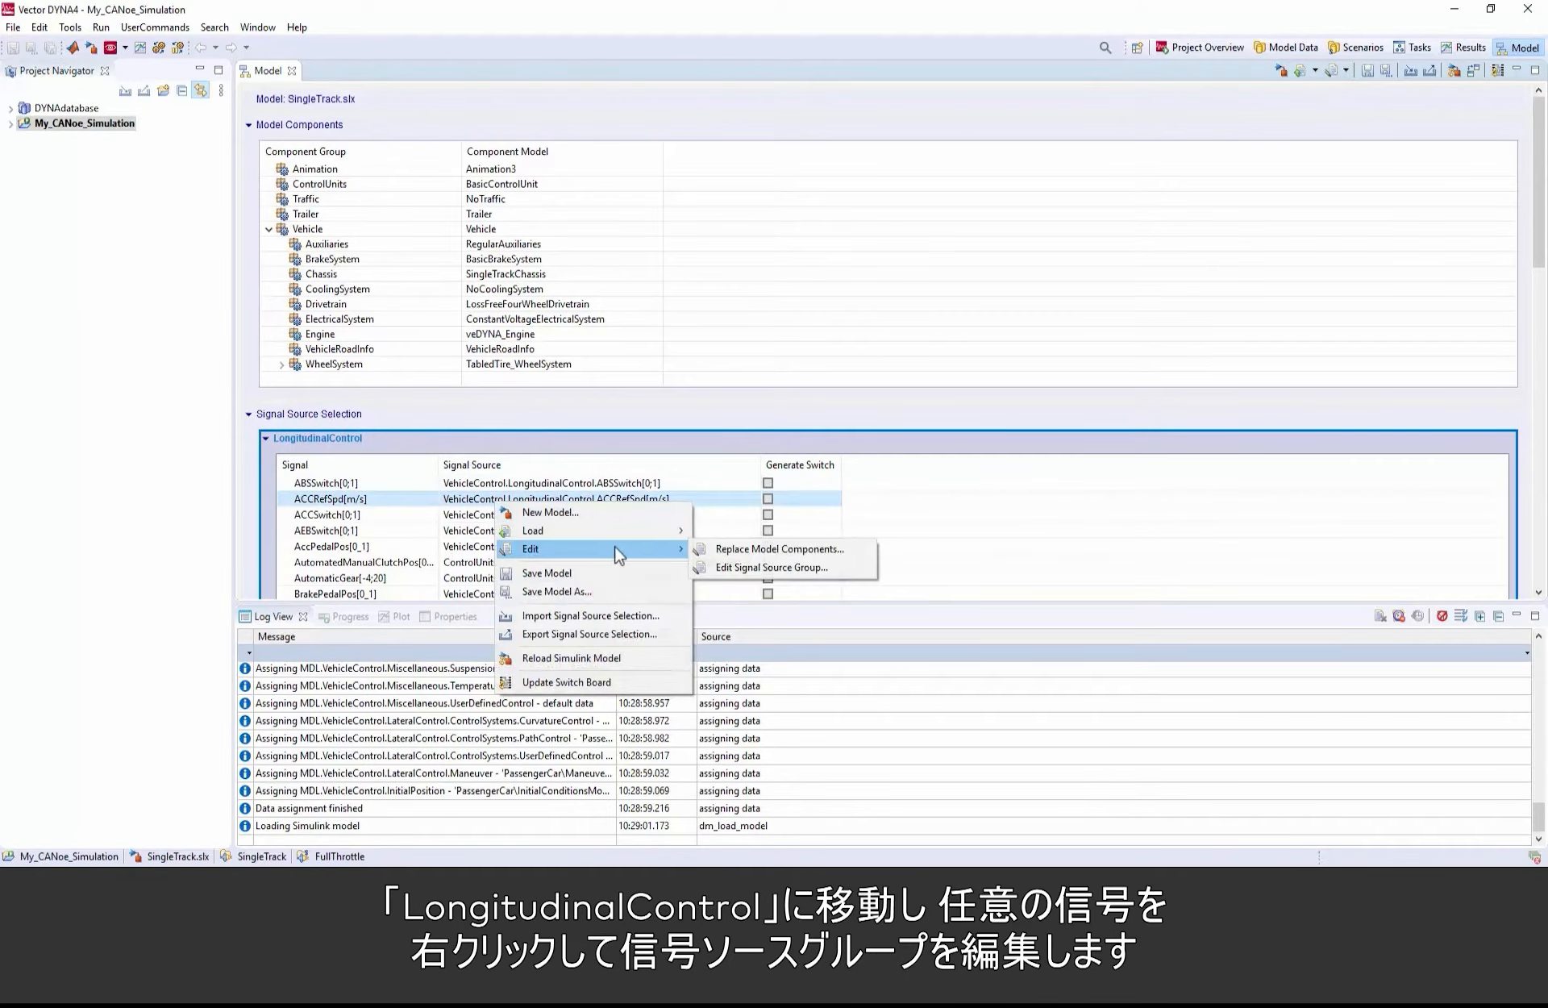
left_click(823, 567)
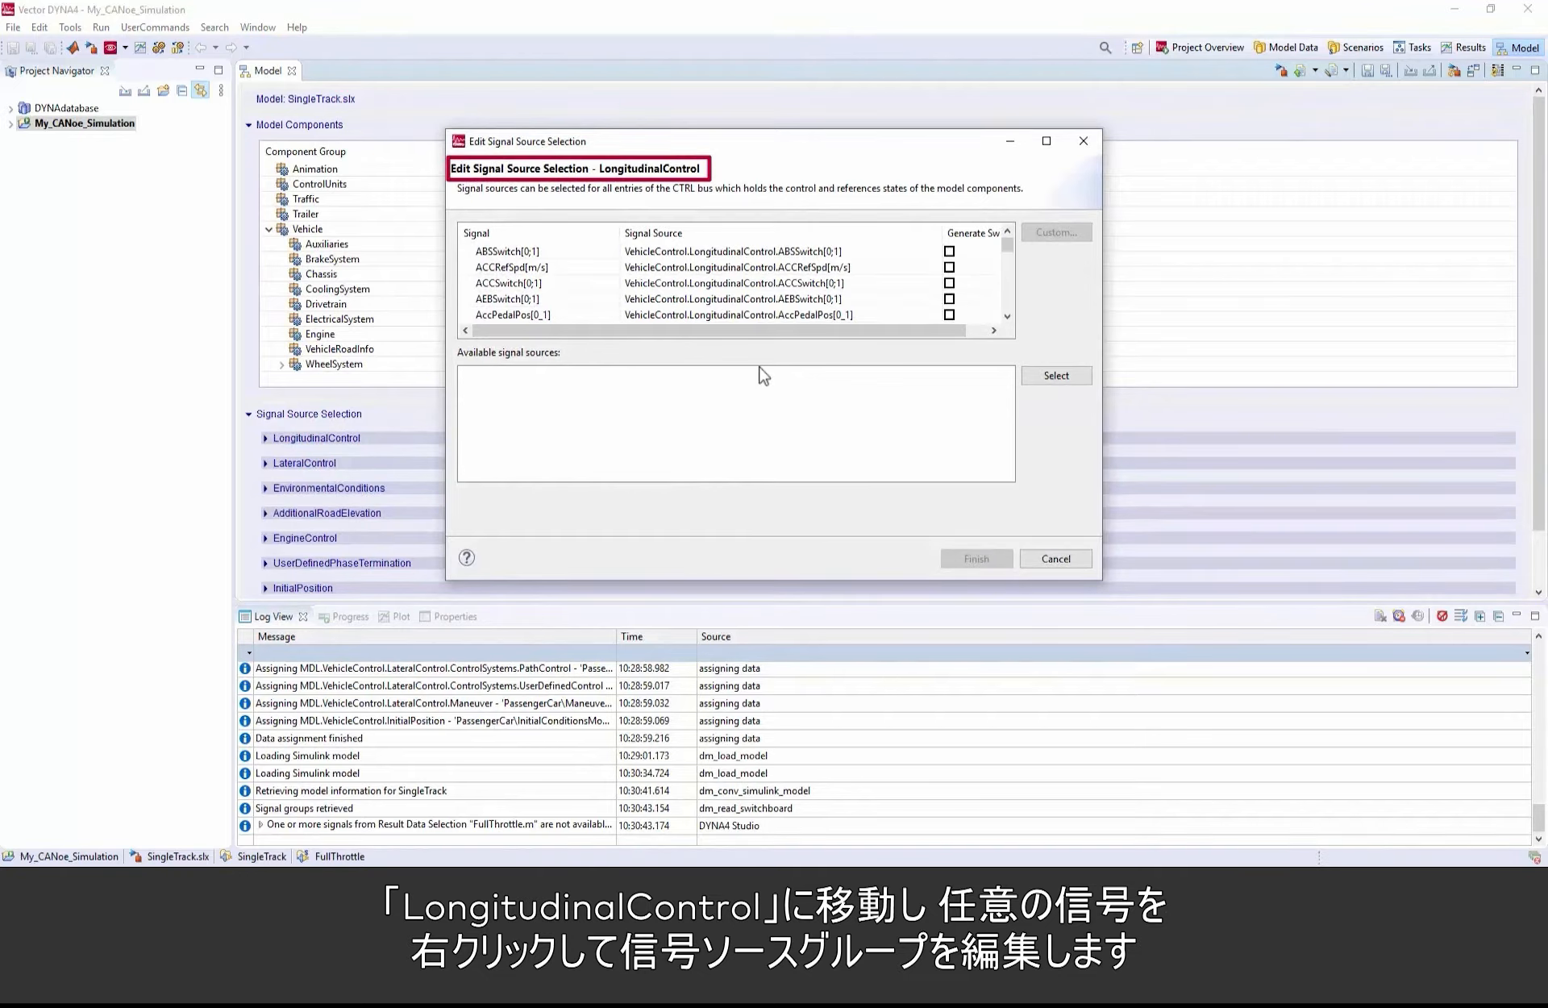
left_click(927, 314)
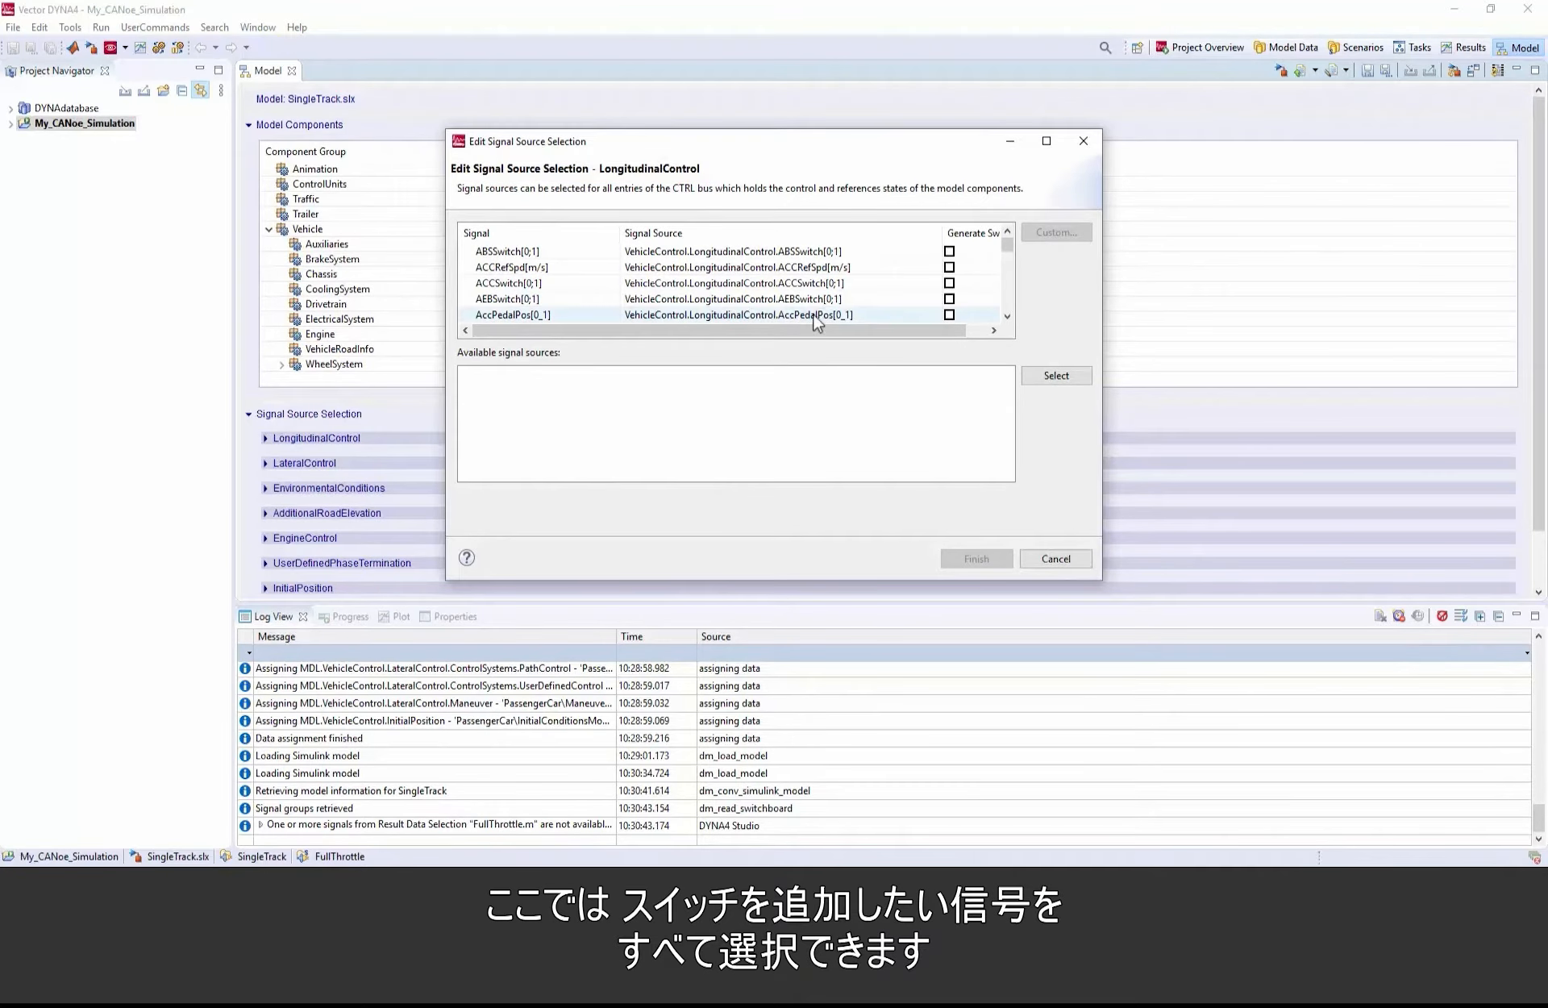
scroll(918, 278, "down", 2)
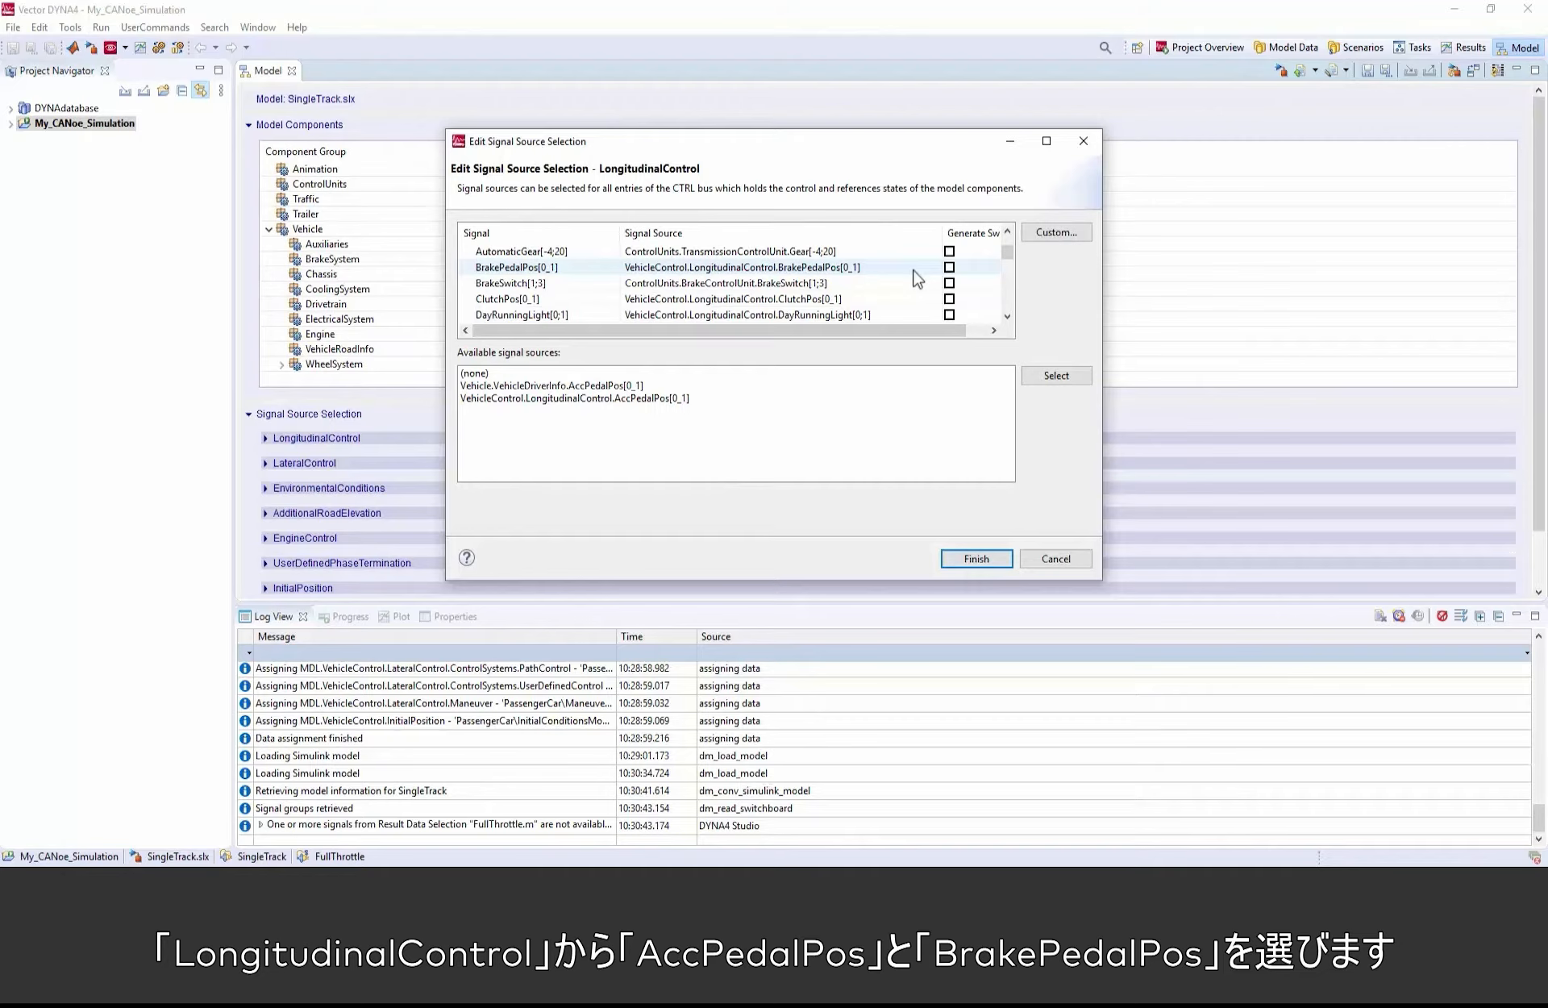
left_click(949, 267)
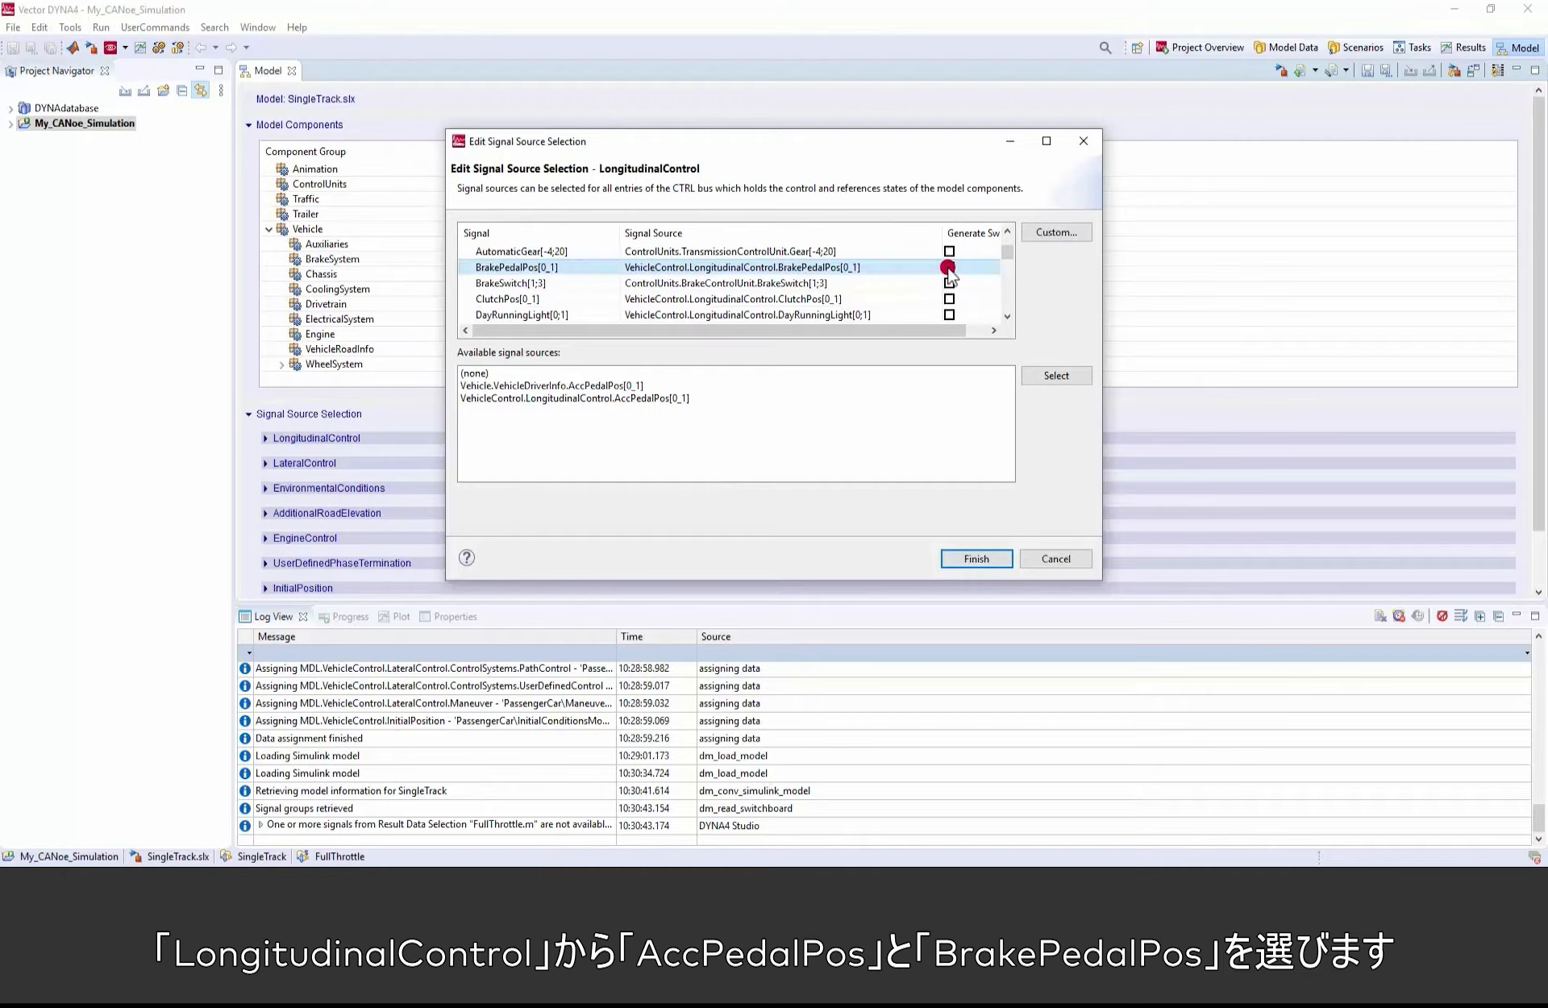
left_click(992, 562)
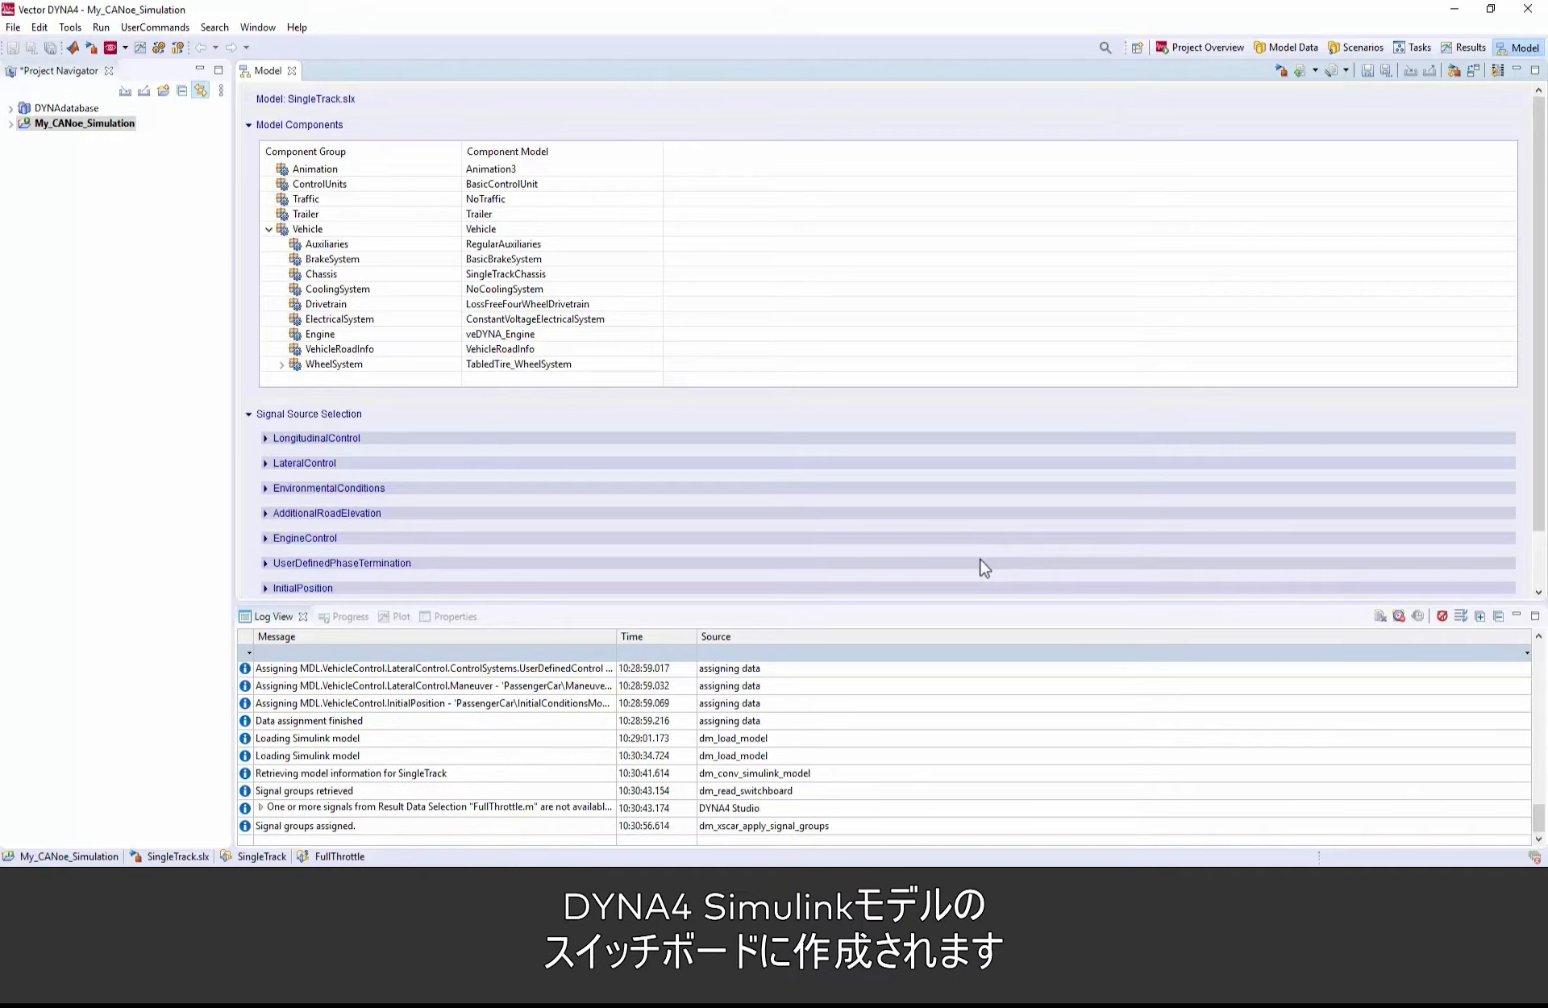
Step: Switch back to the SingleTrack model in Simulink and open LongitudinalControl in the SwitchBoard inside the Enabled Subsystem
mouse_move(608, 863)
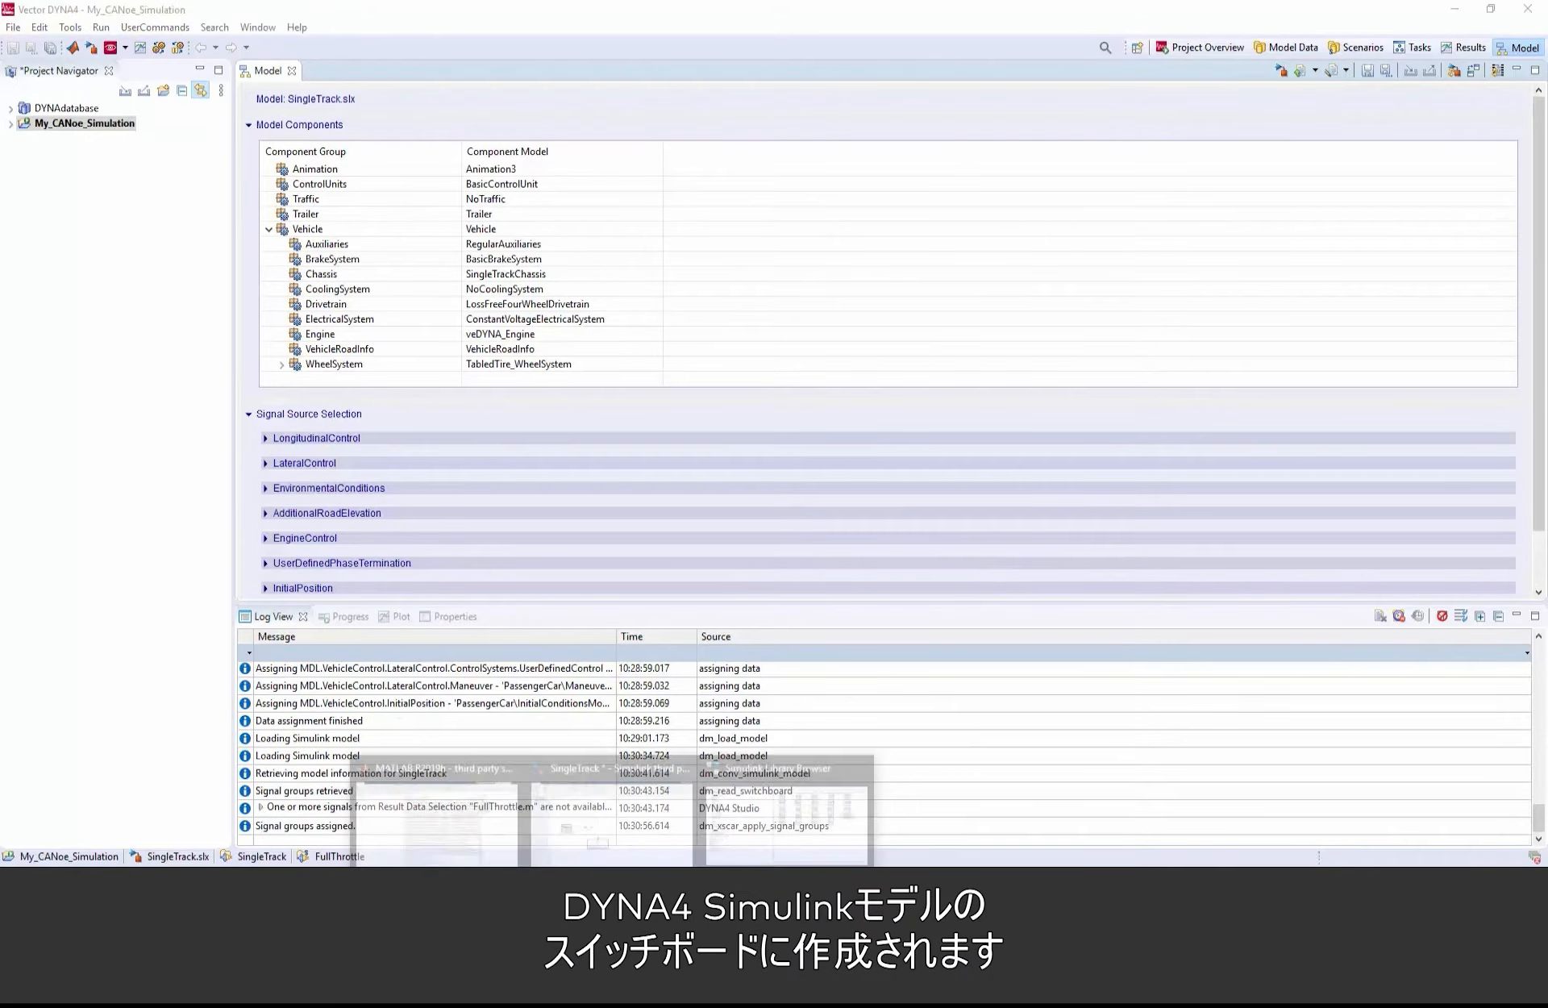
left_click(608, 821)
left_click(703, 616)
double_click(703, 616)
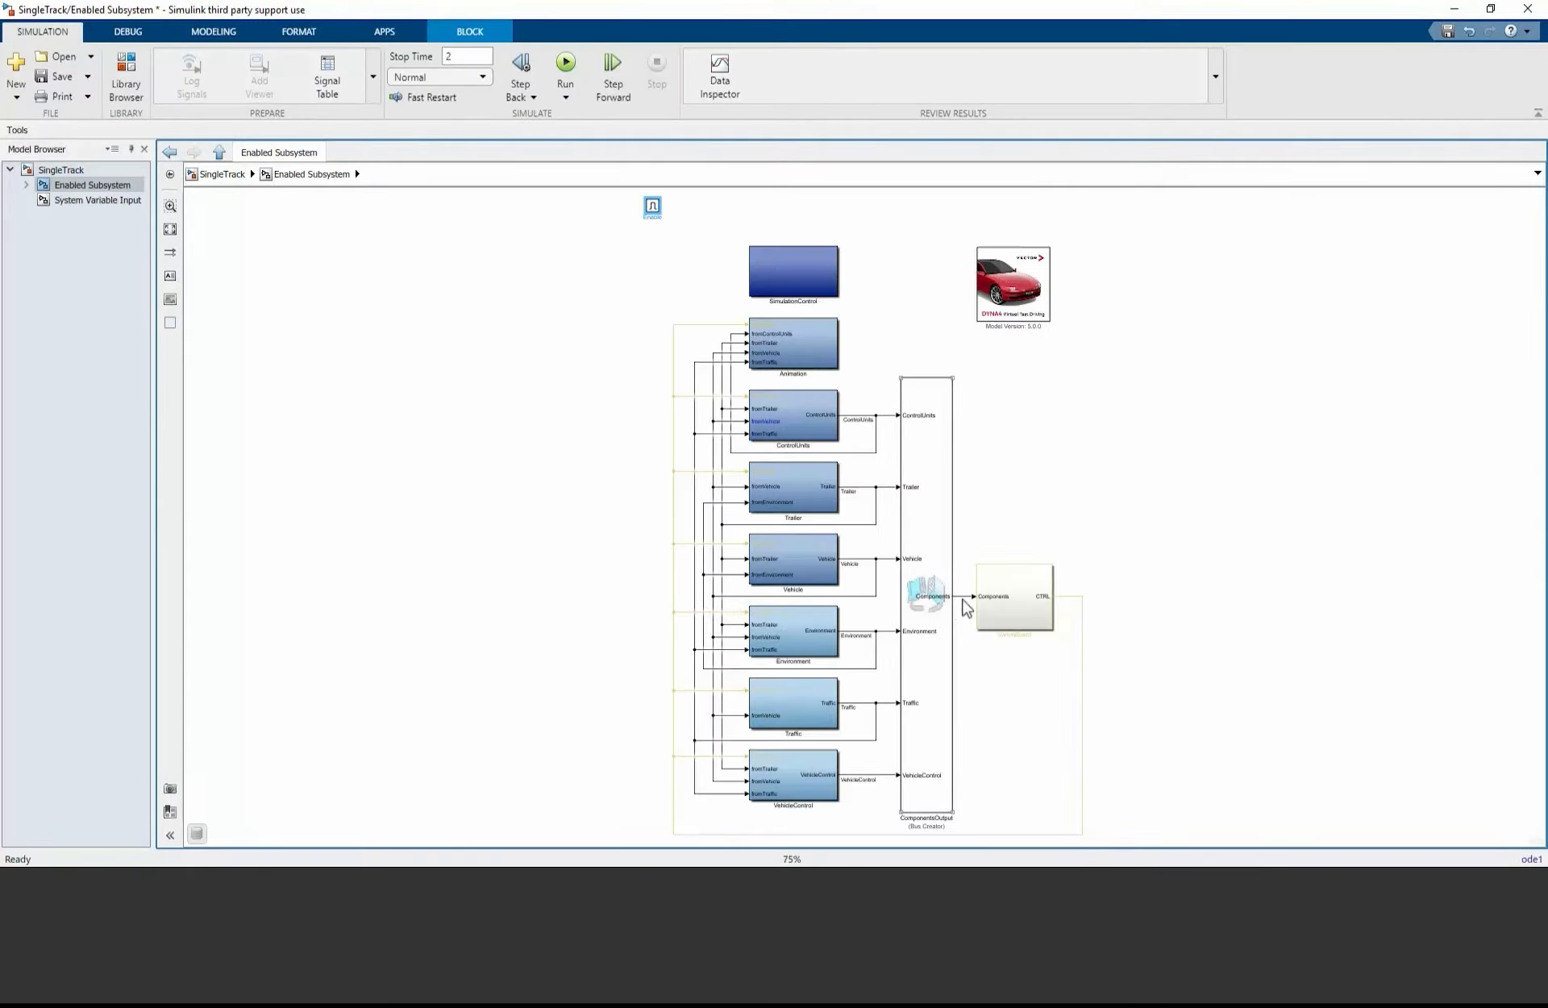
left_click(1015, 597)
double_click(1016, 598)
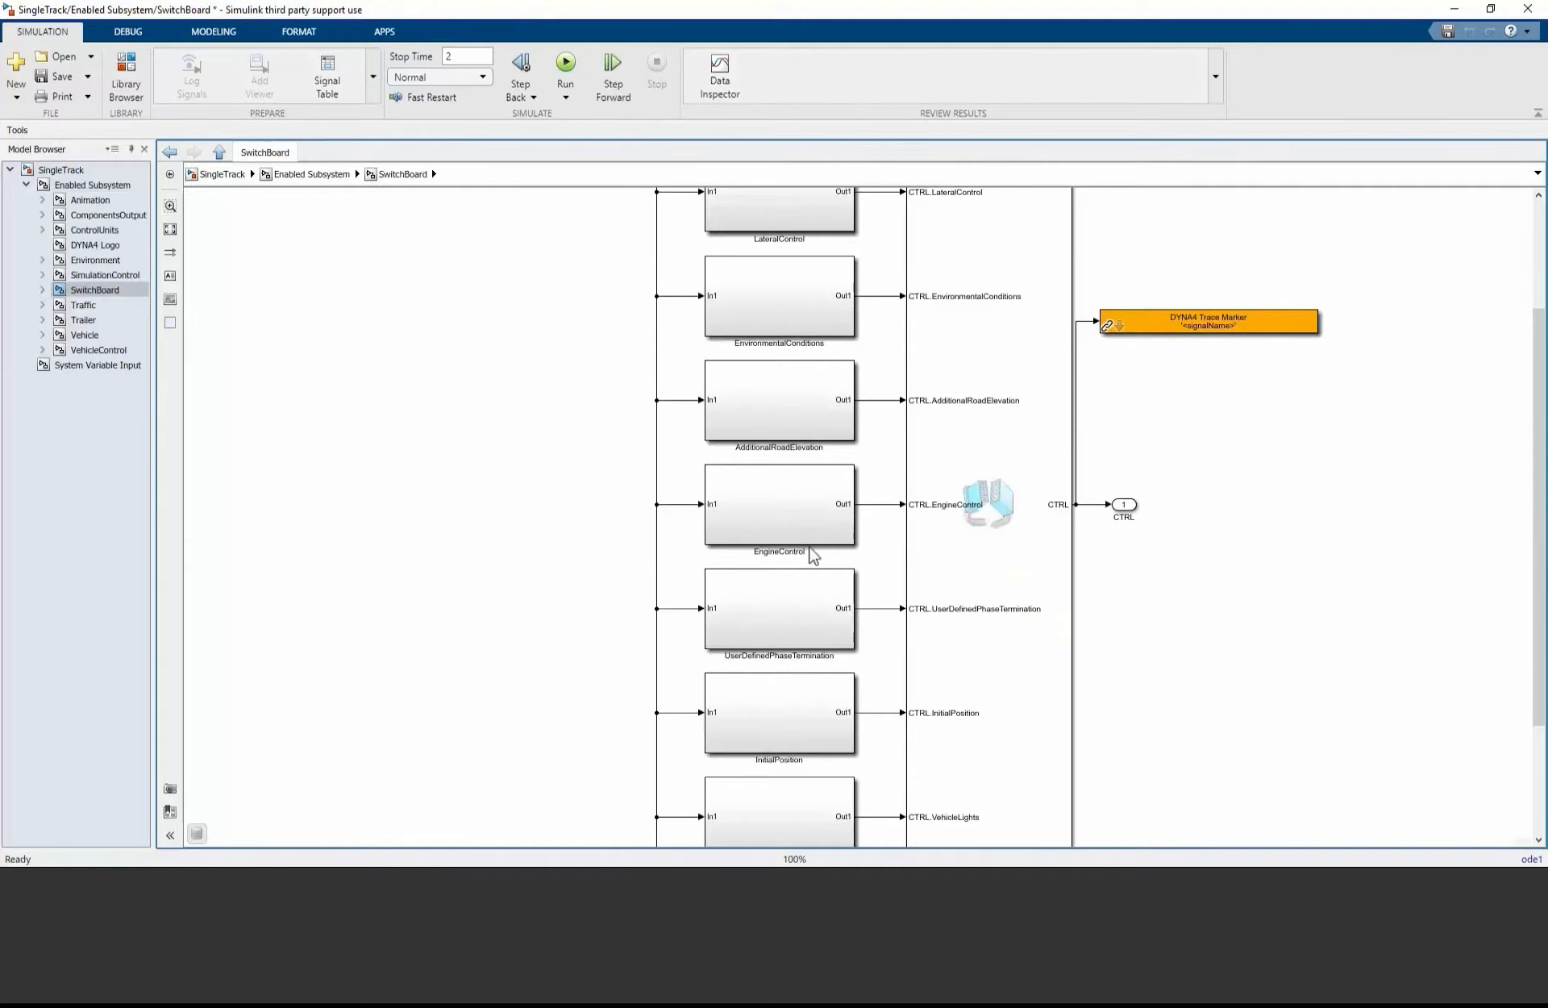
scroll(789, 525, "up", 3)
double_click(785, 264)
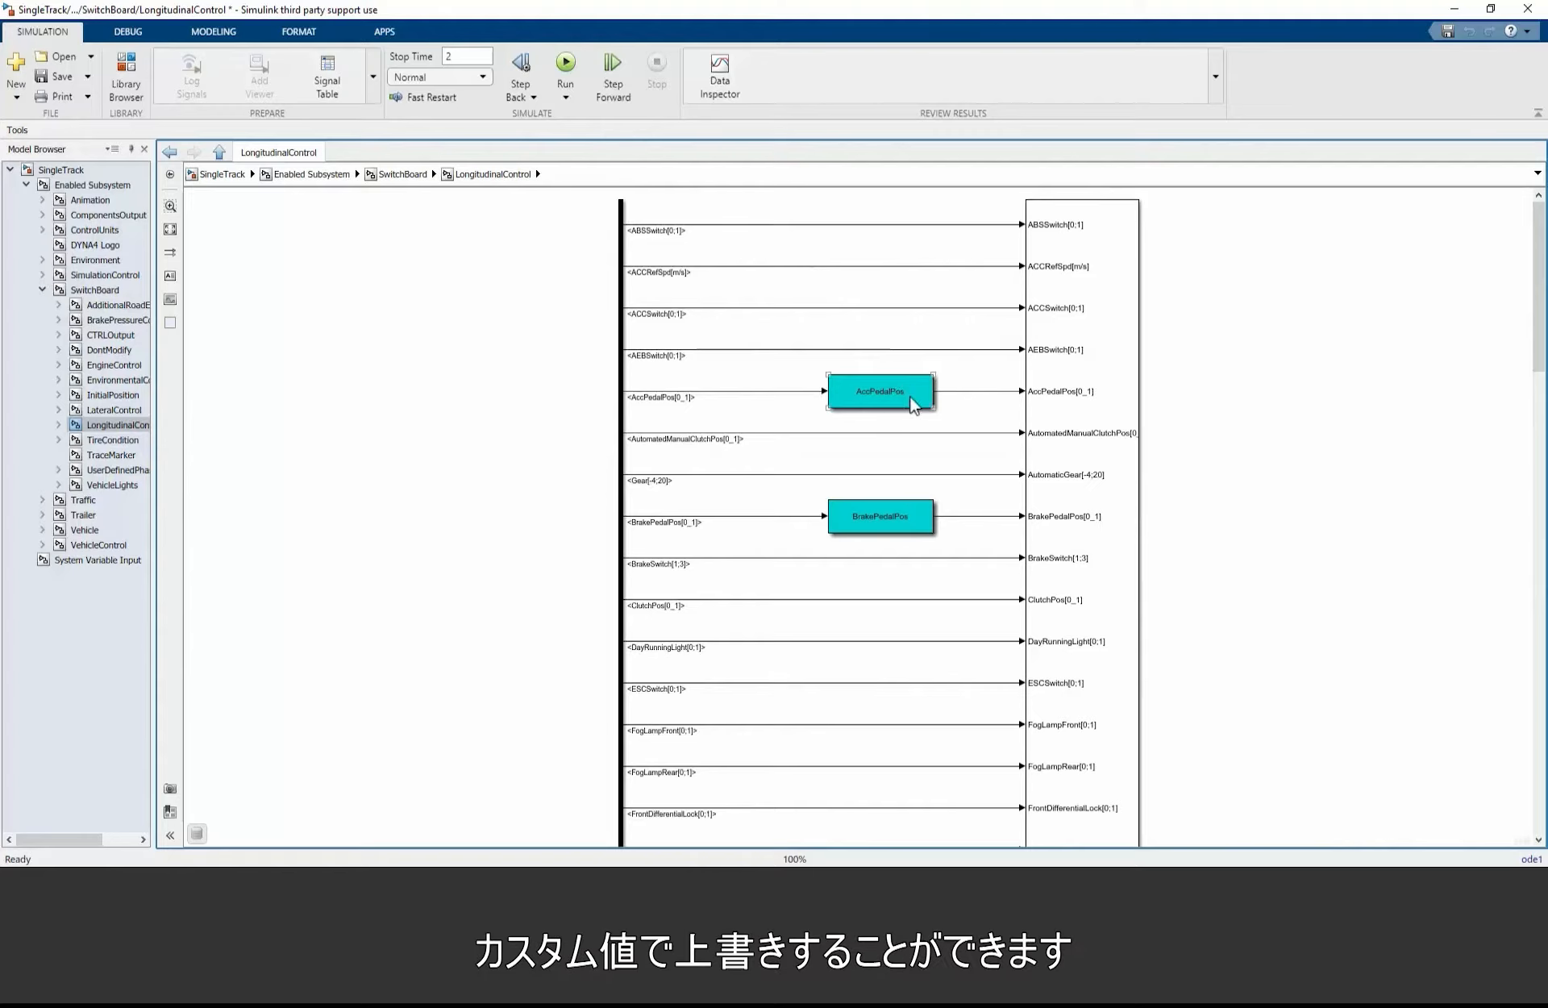
Step: Open the AccPedalPos switch block to examine its Value, Enforced, Scaling and Offset constants
double_click(905, 395)
scroll(899, 452, "up", 6)
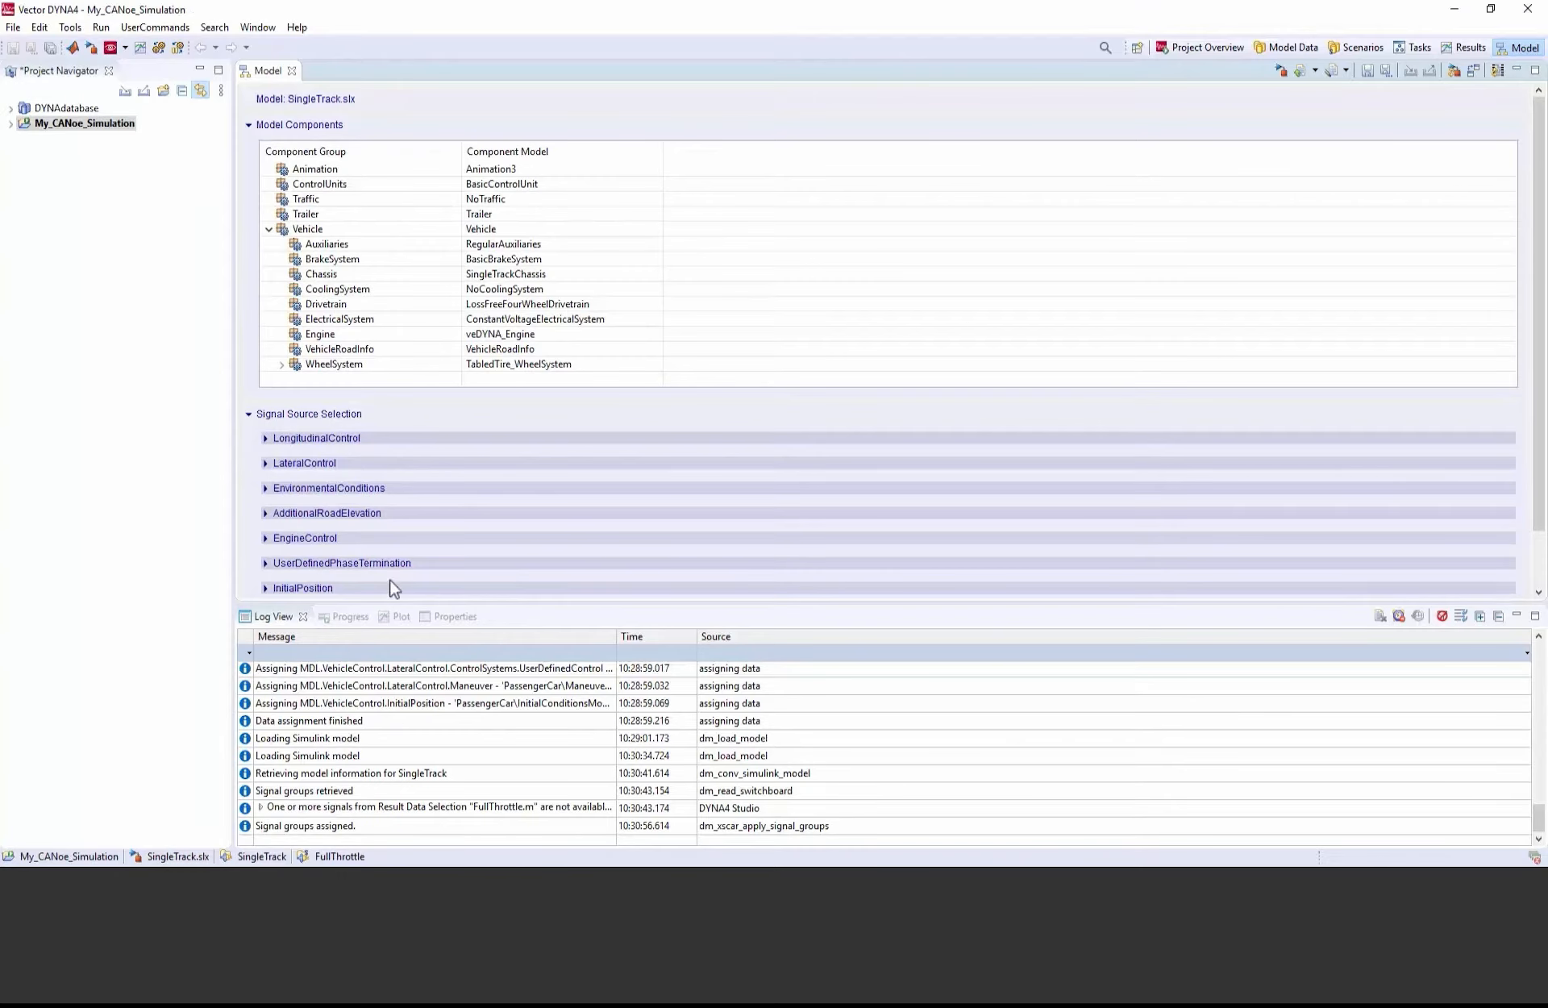
Step: In DYNA4, edit the LateralControl signal source group to generate a switch for SteeringWheelAng[rad]
left_click(298, 463)
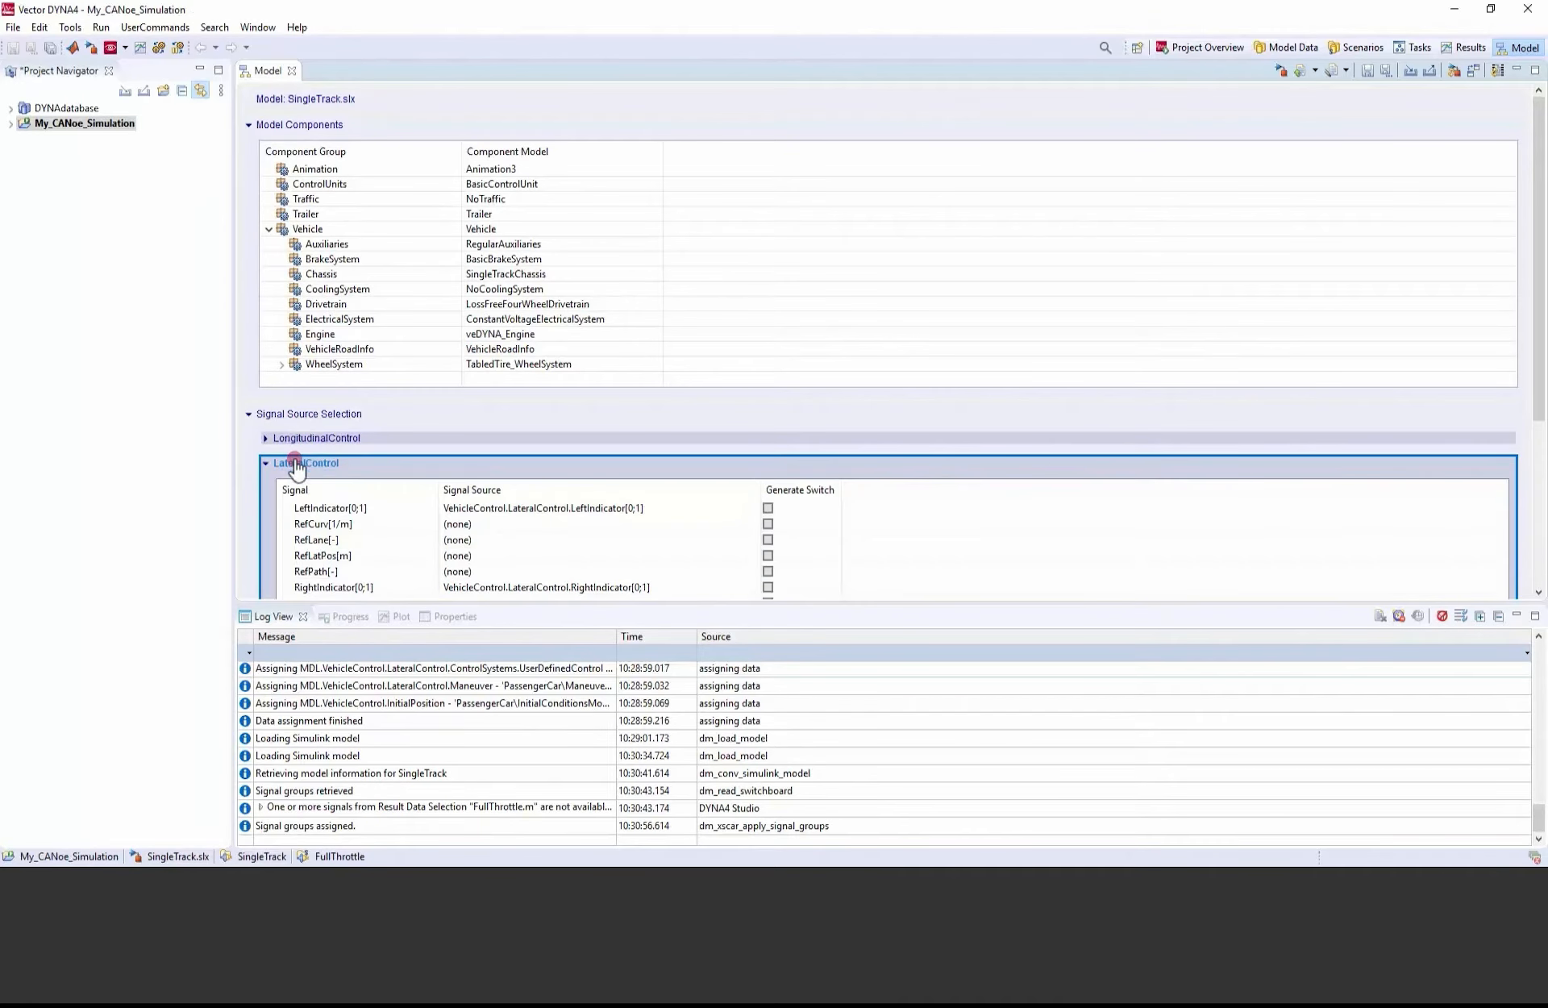
right_click(474, 547)
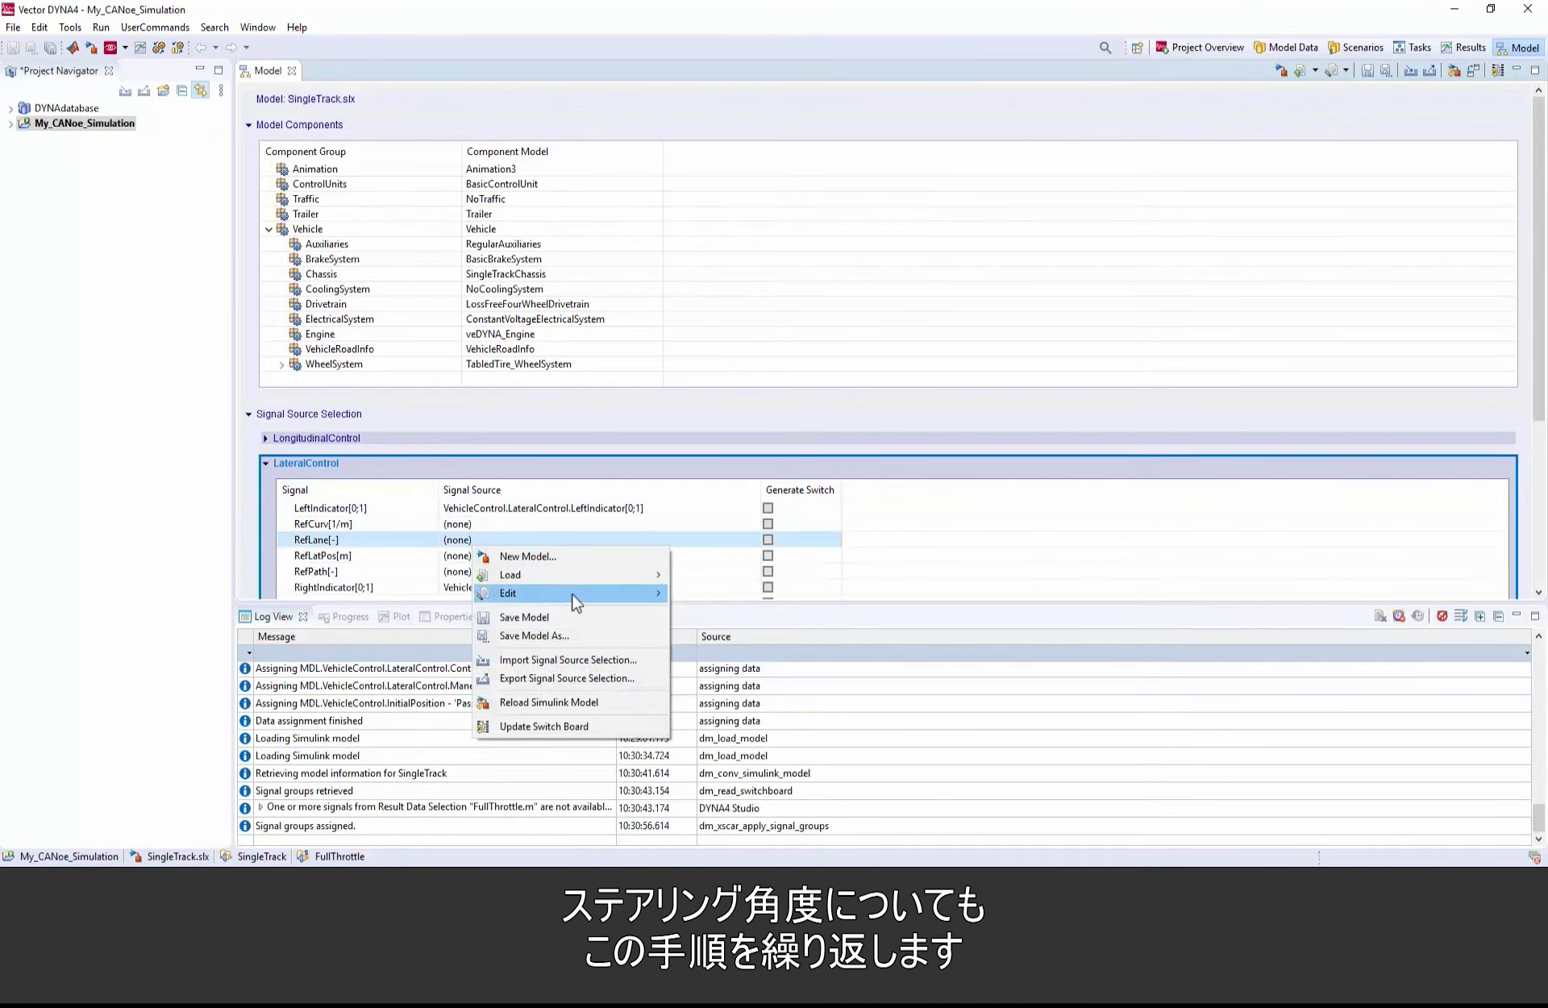
mouse_move(579, 595)
left_click(725, 613)
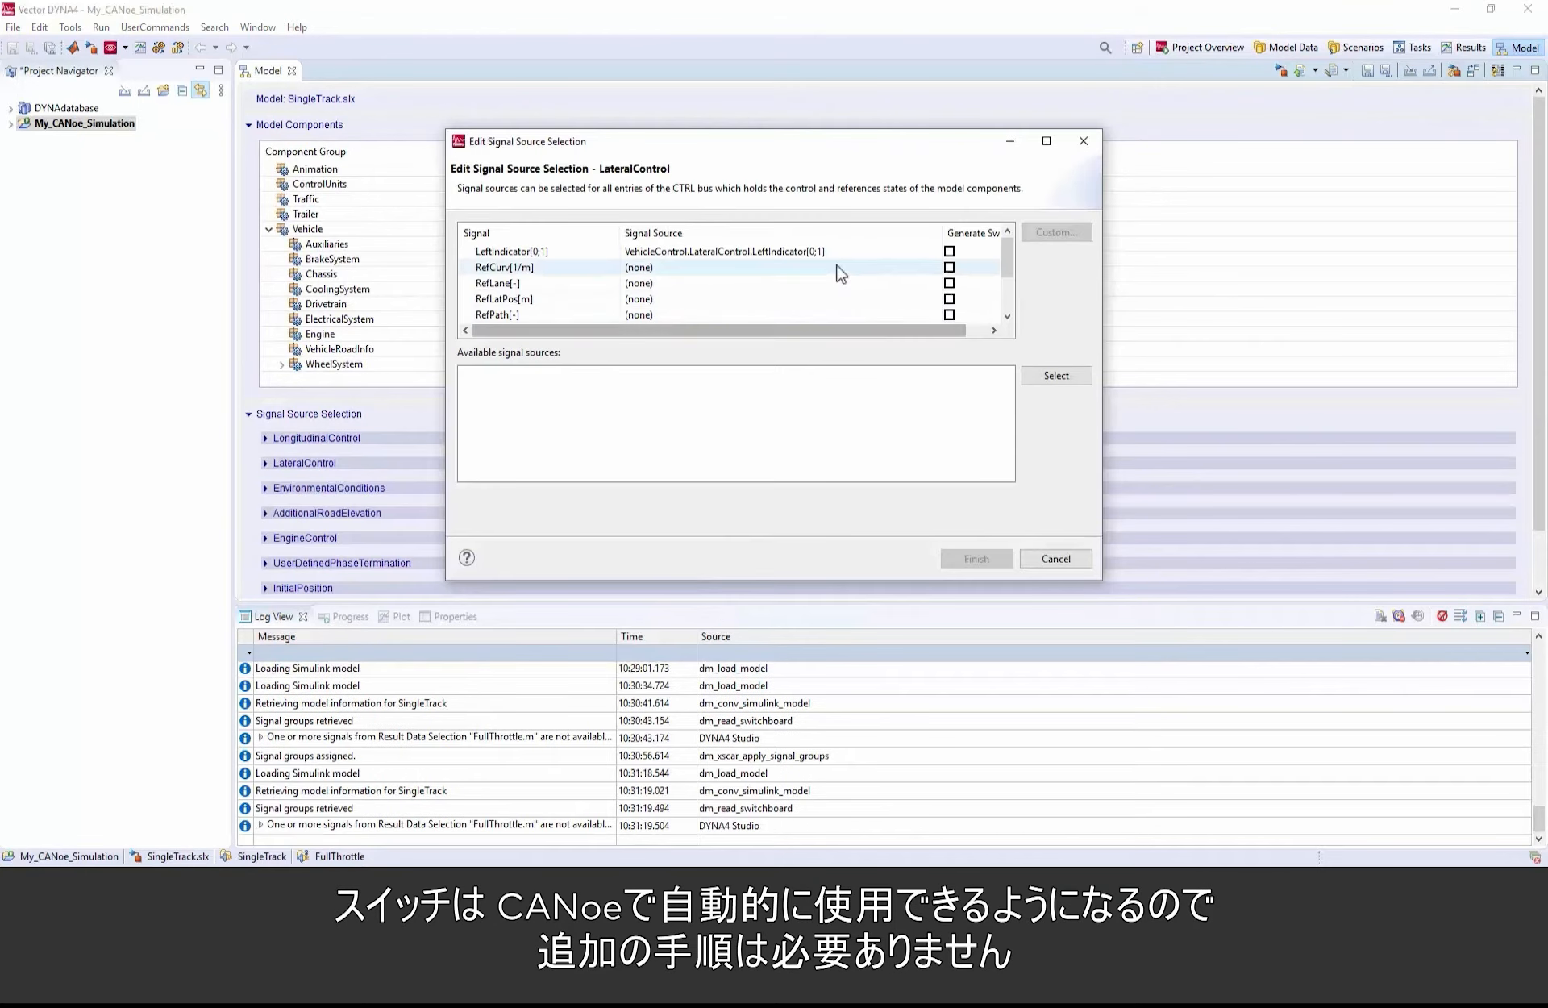
scroll(839, 272, "down", 1)
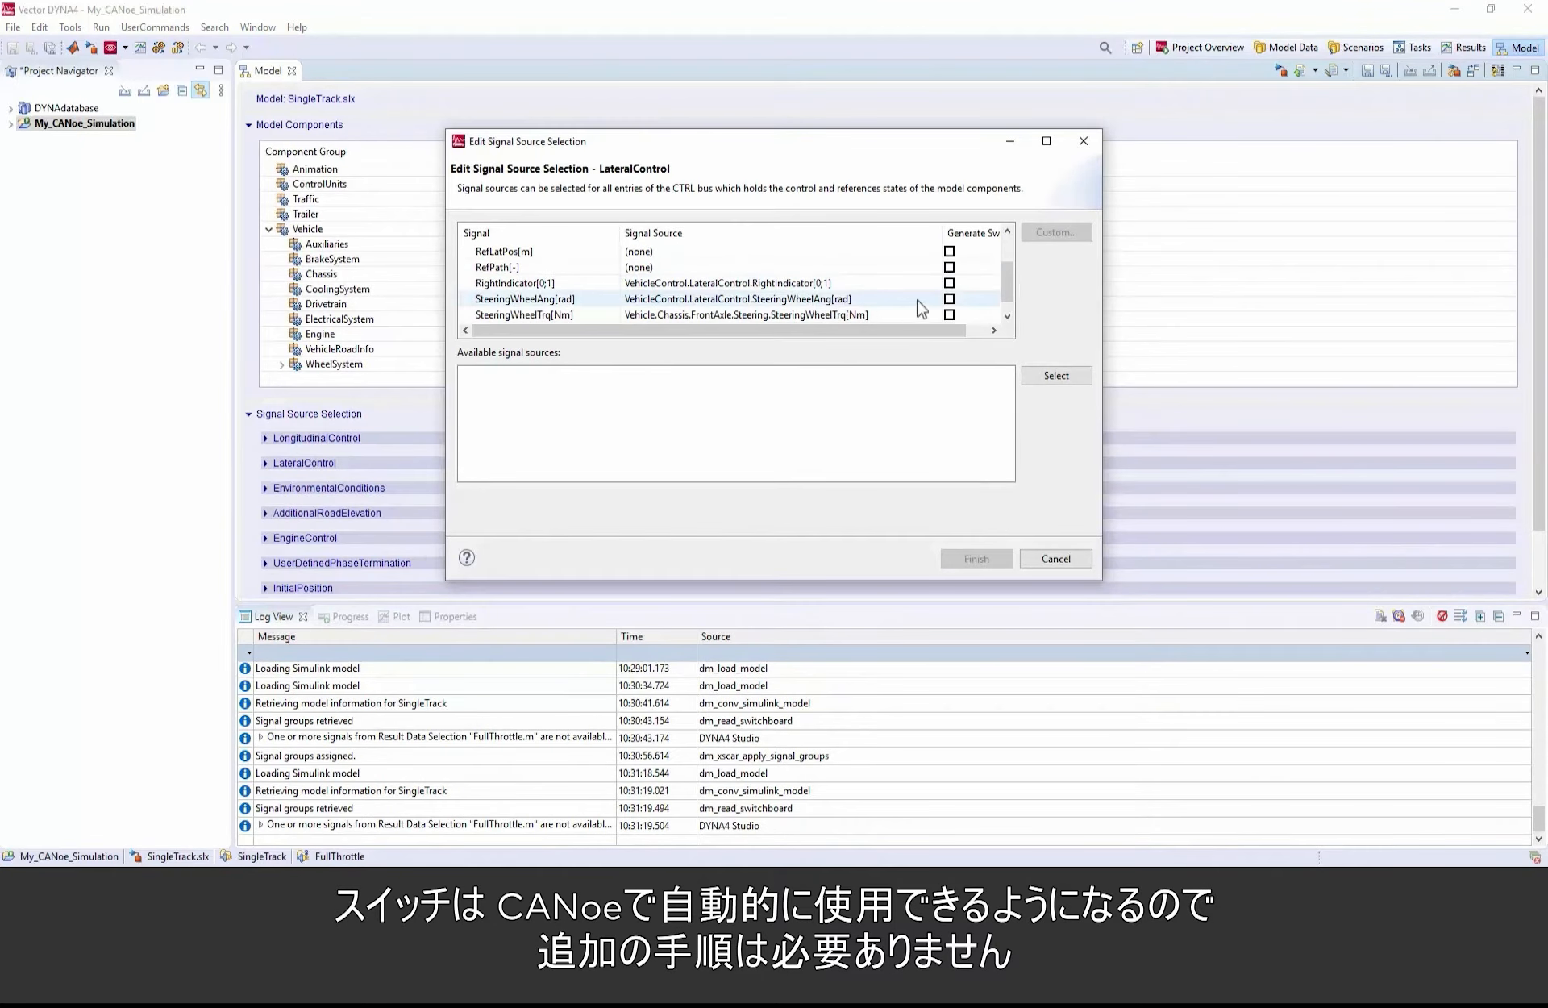
left_click(950, 300)
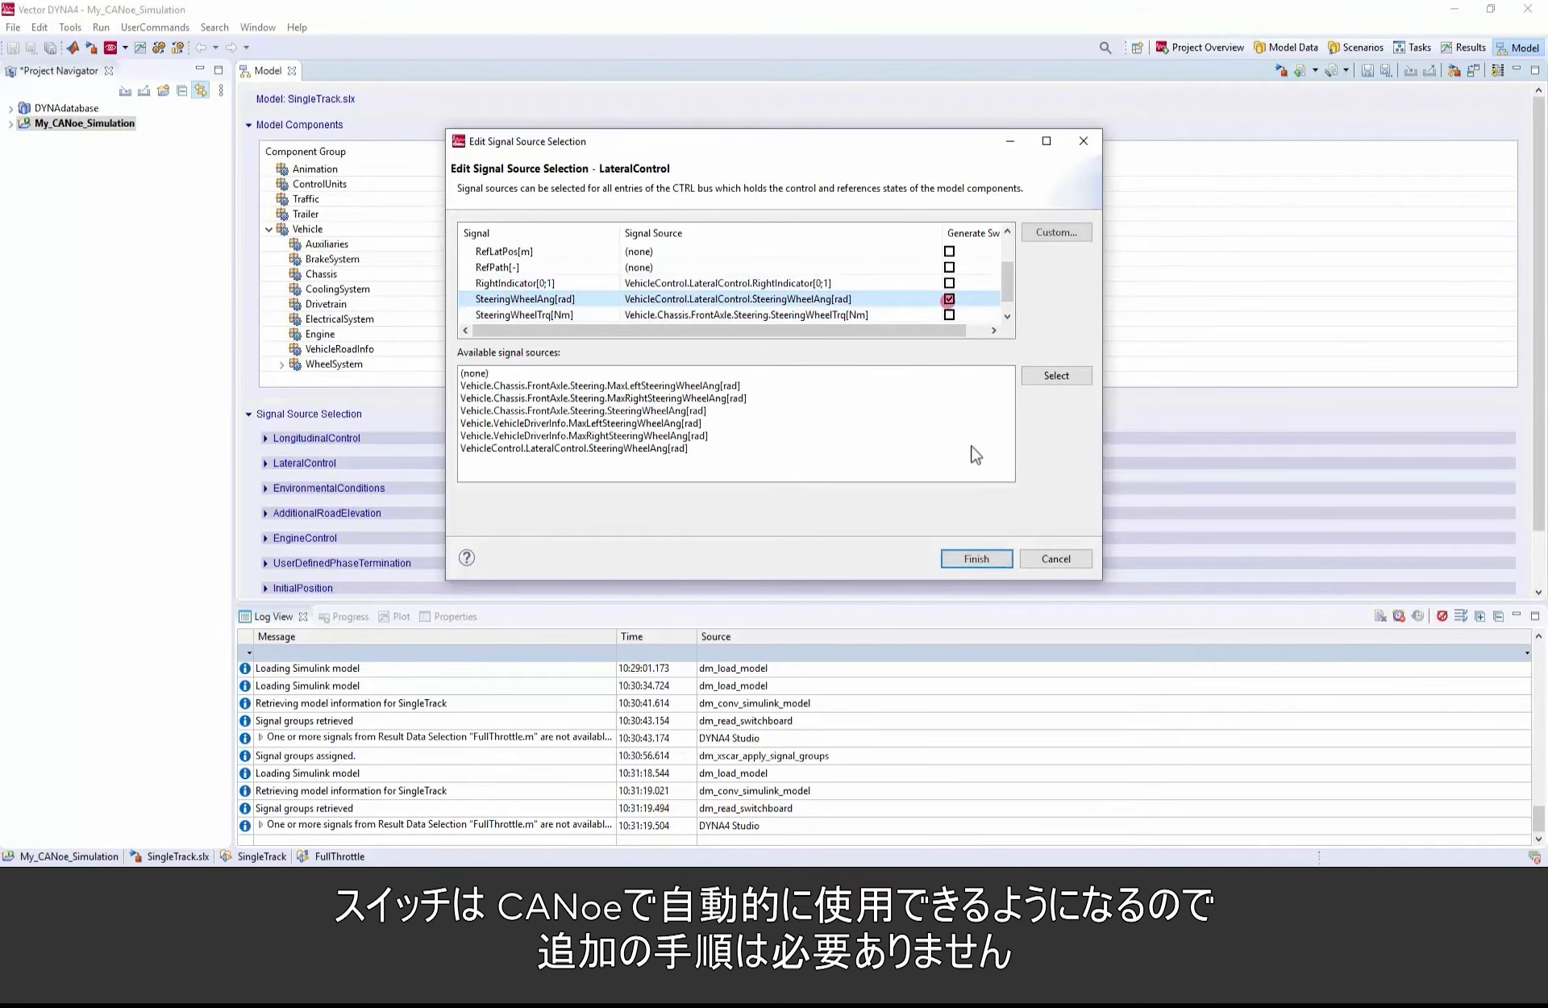
left_click(998, 559)
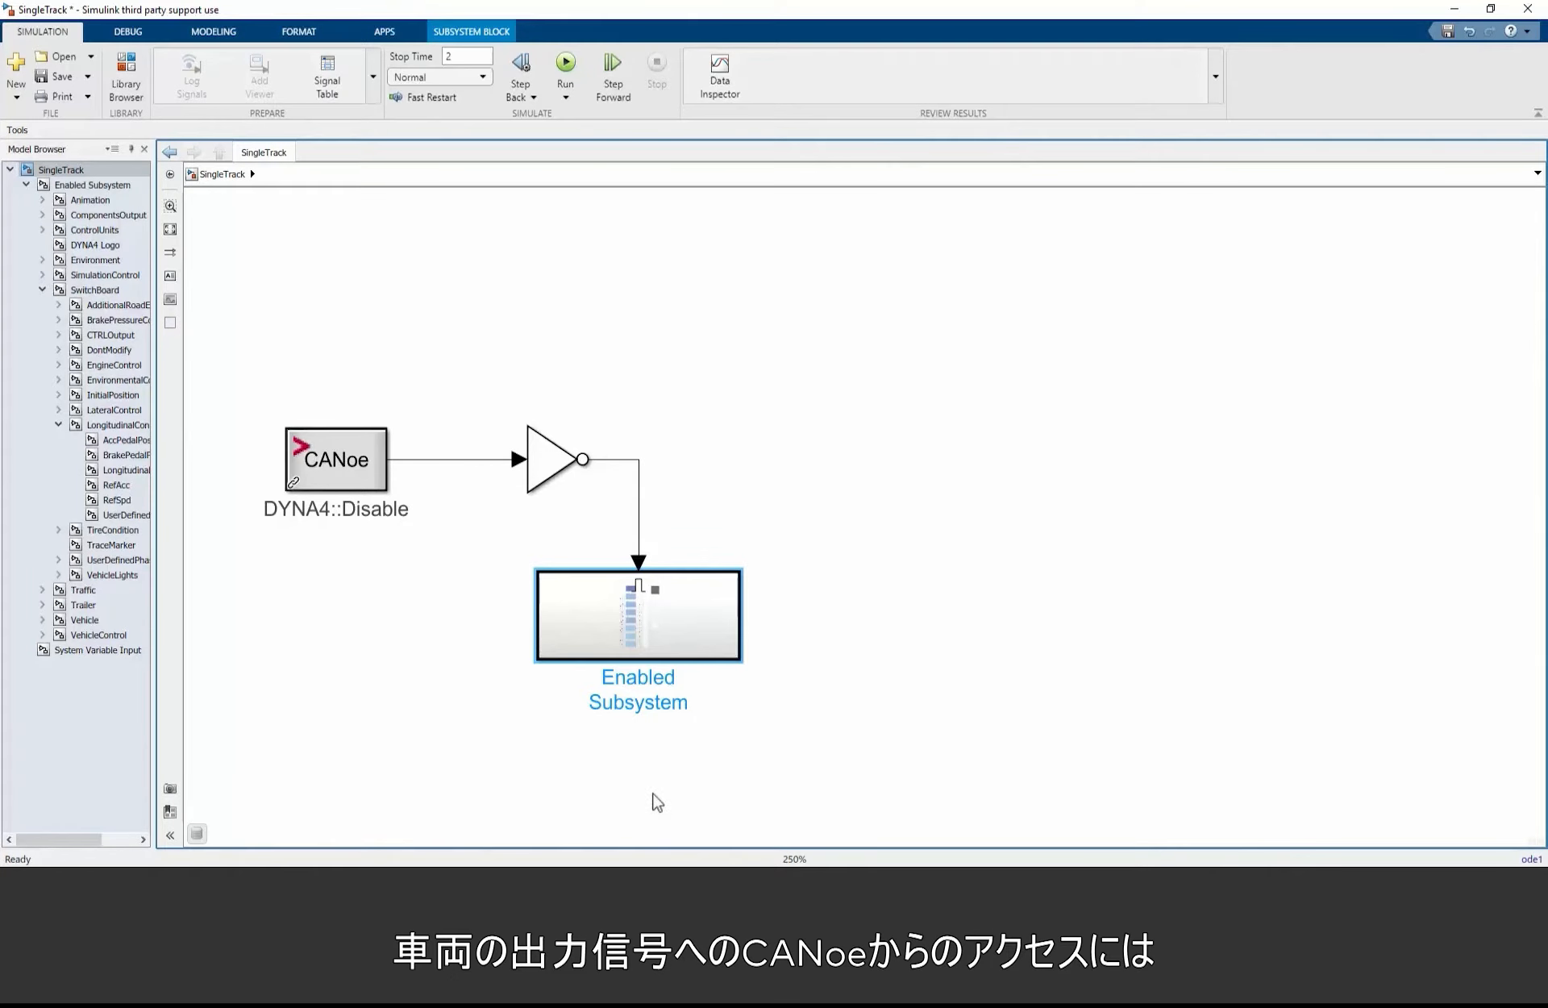
Step: Back in Simulink, add a Bus Selector inside the Enabled Subsystem and connect its input to the Vehicle bus line
double_click(685, 603)
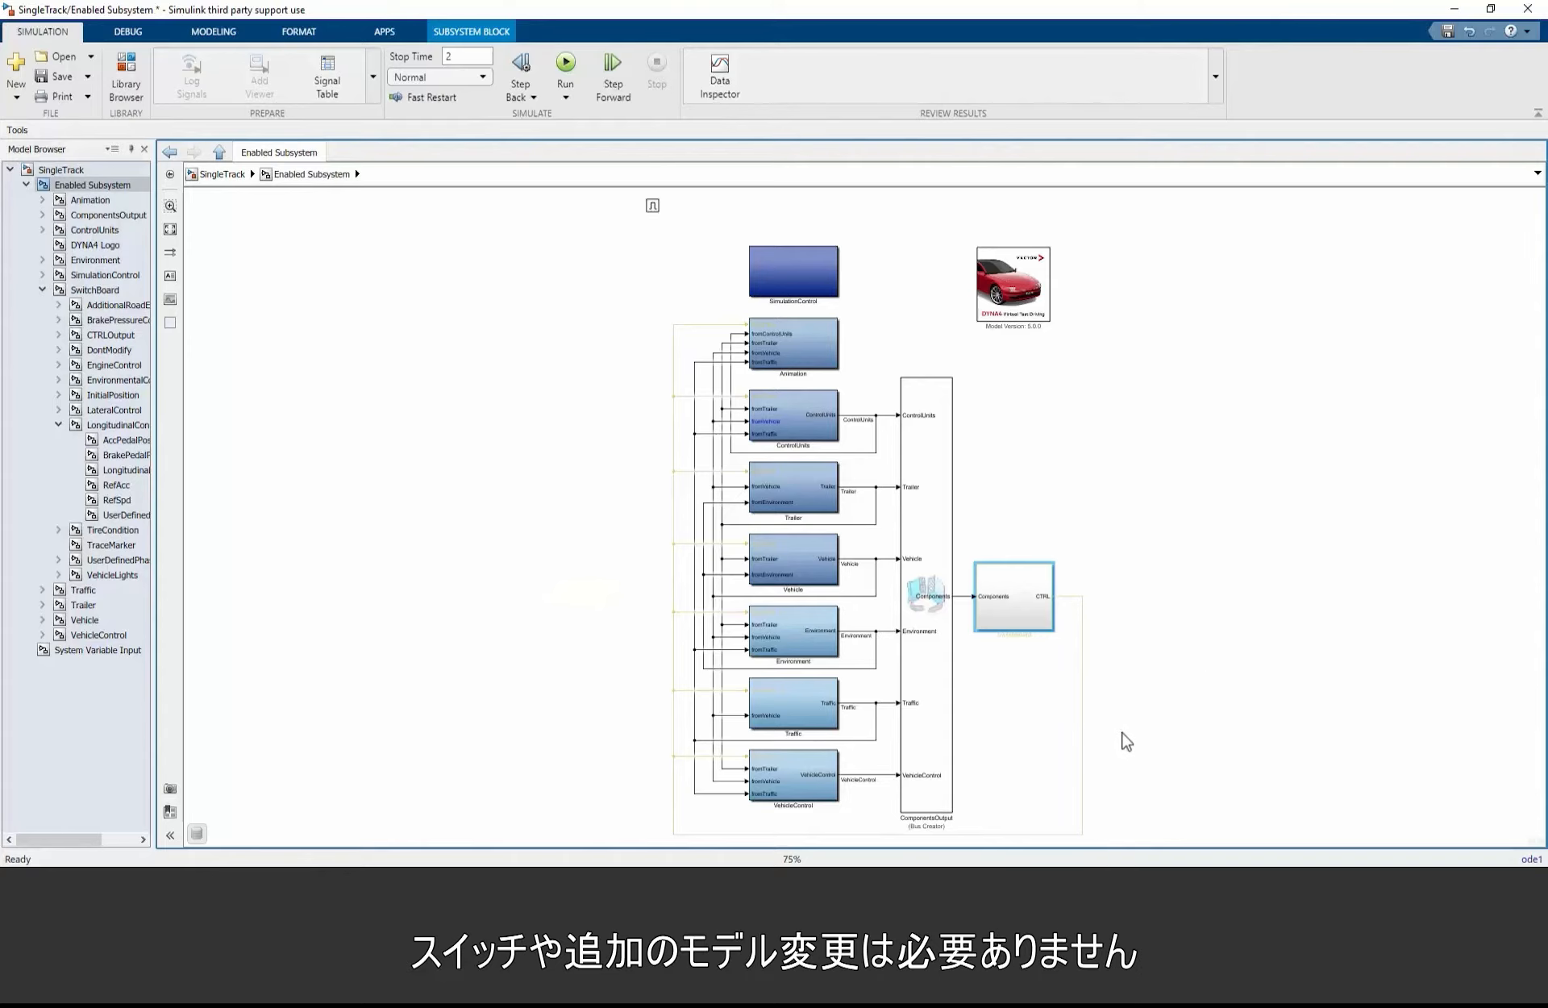
double_click(1158, 760)
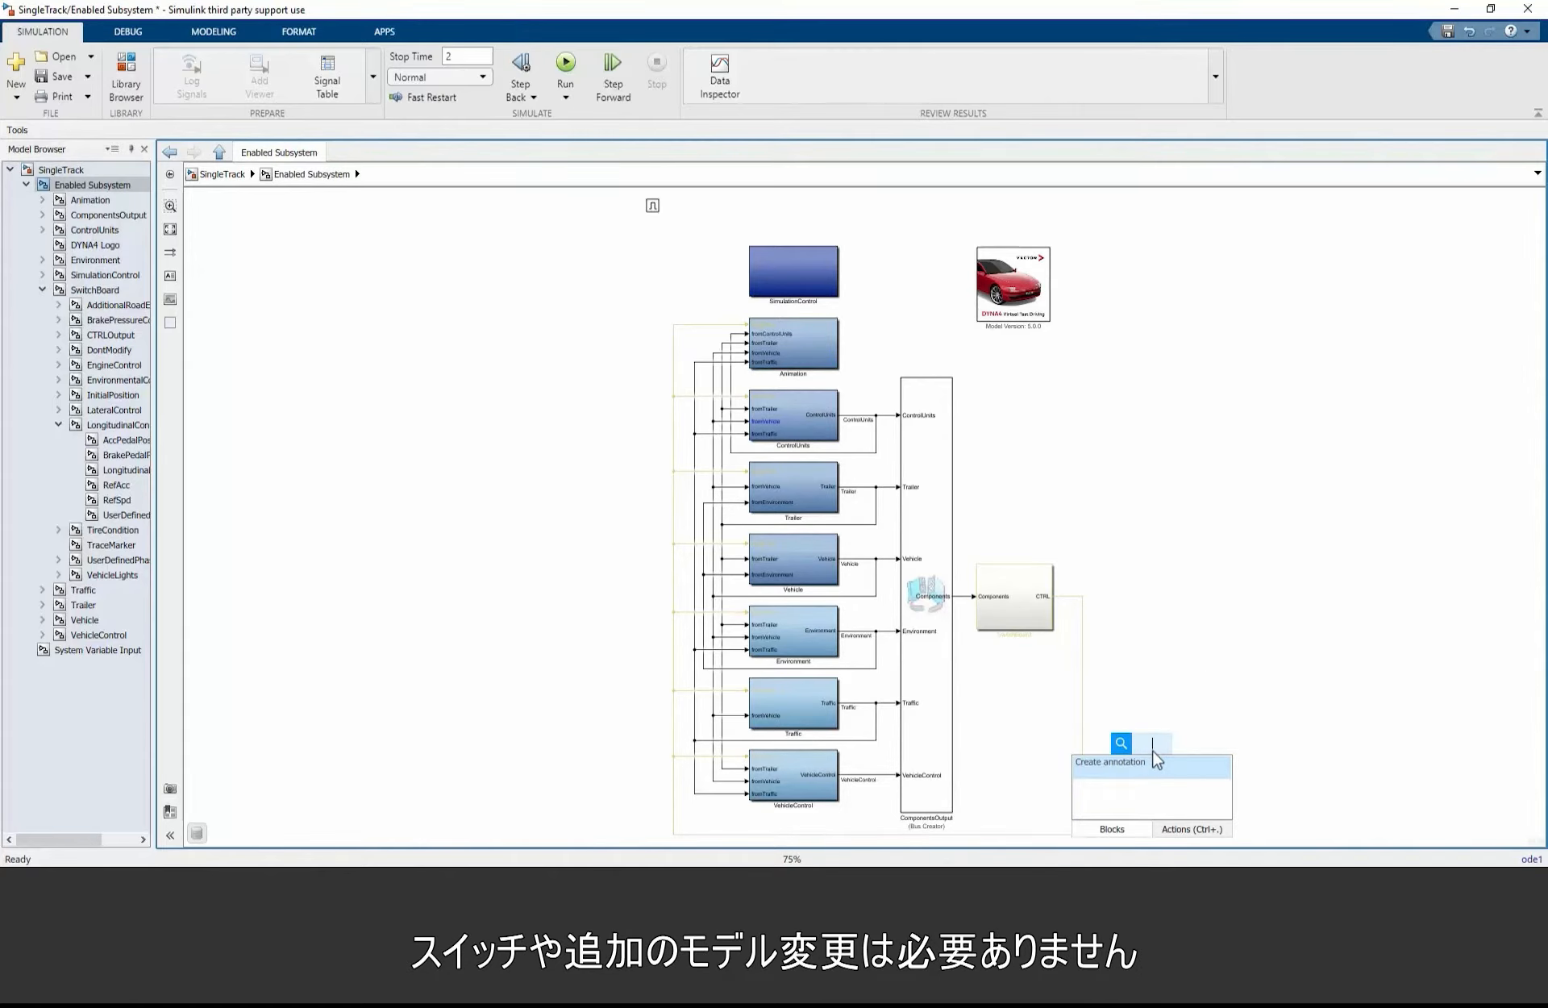
type("bus se")
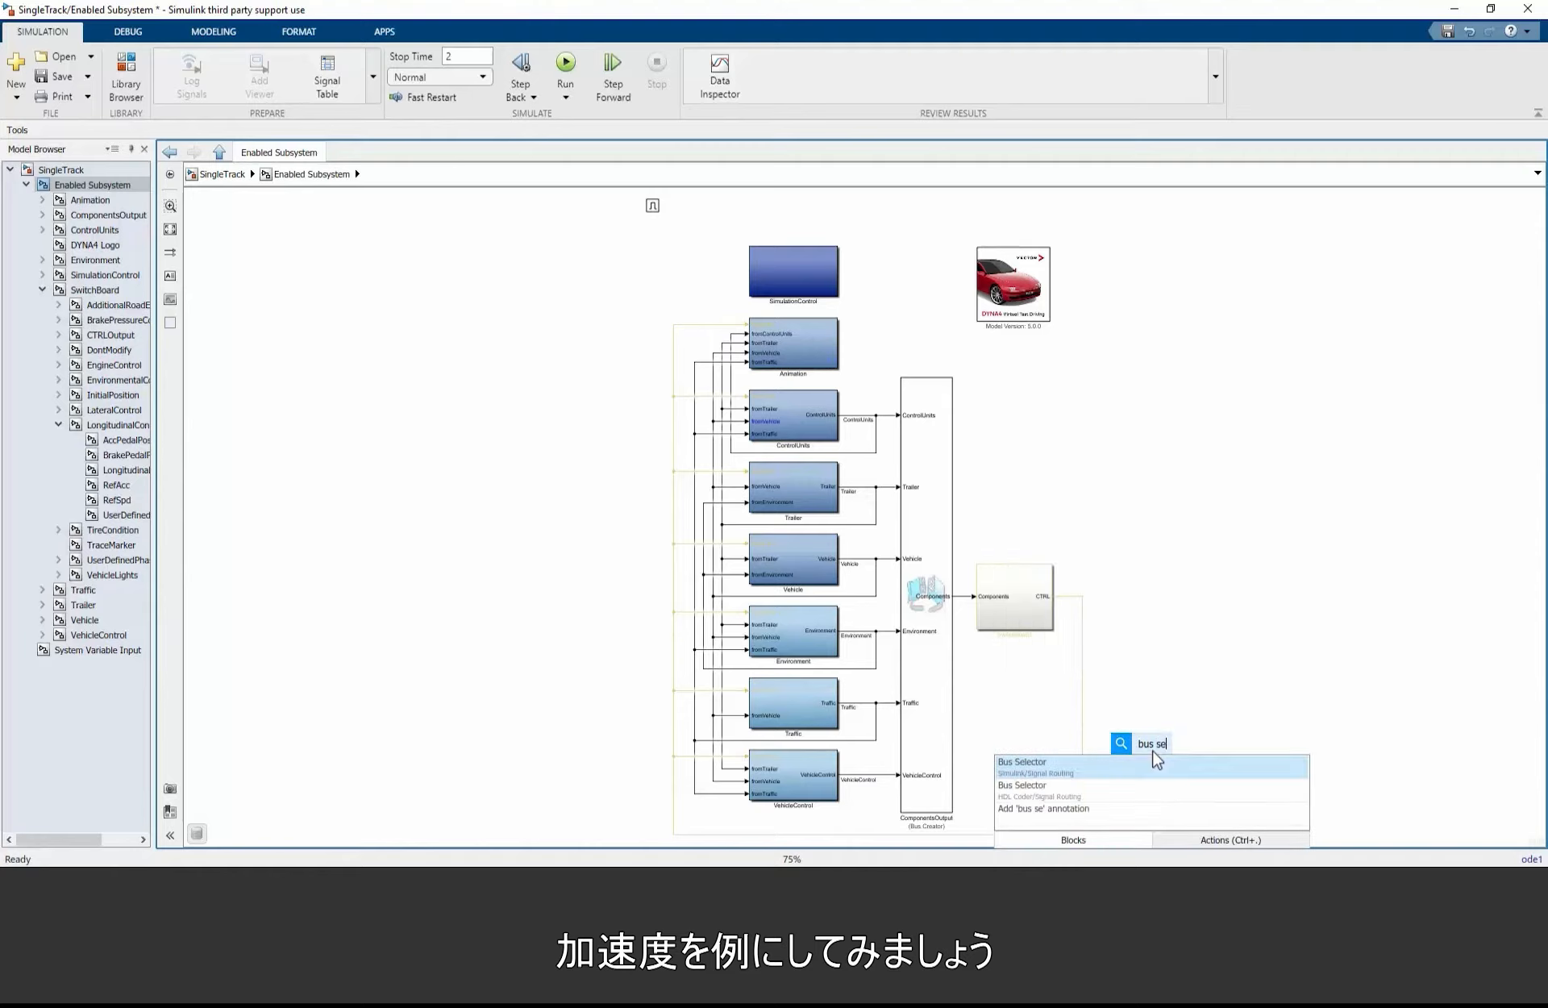
left_click(1042, 766)
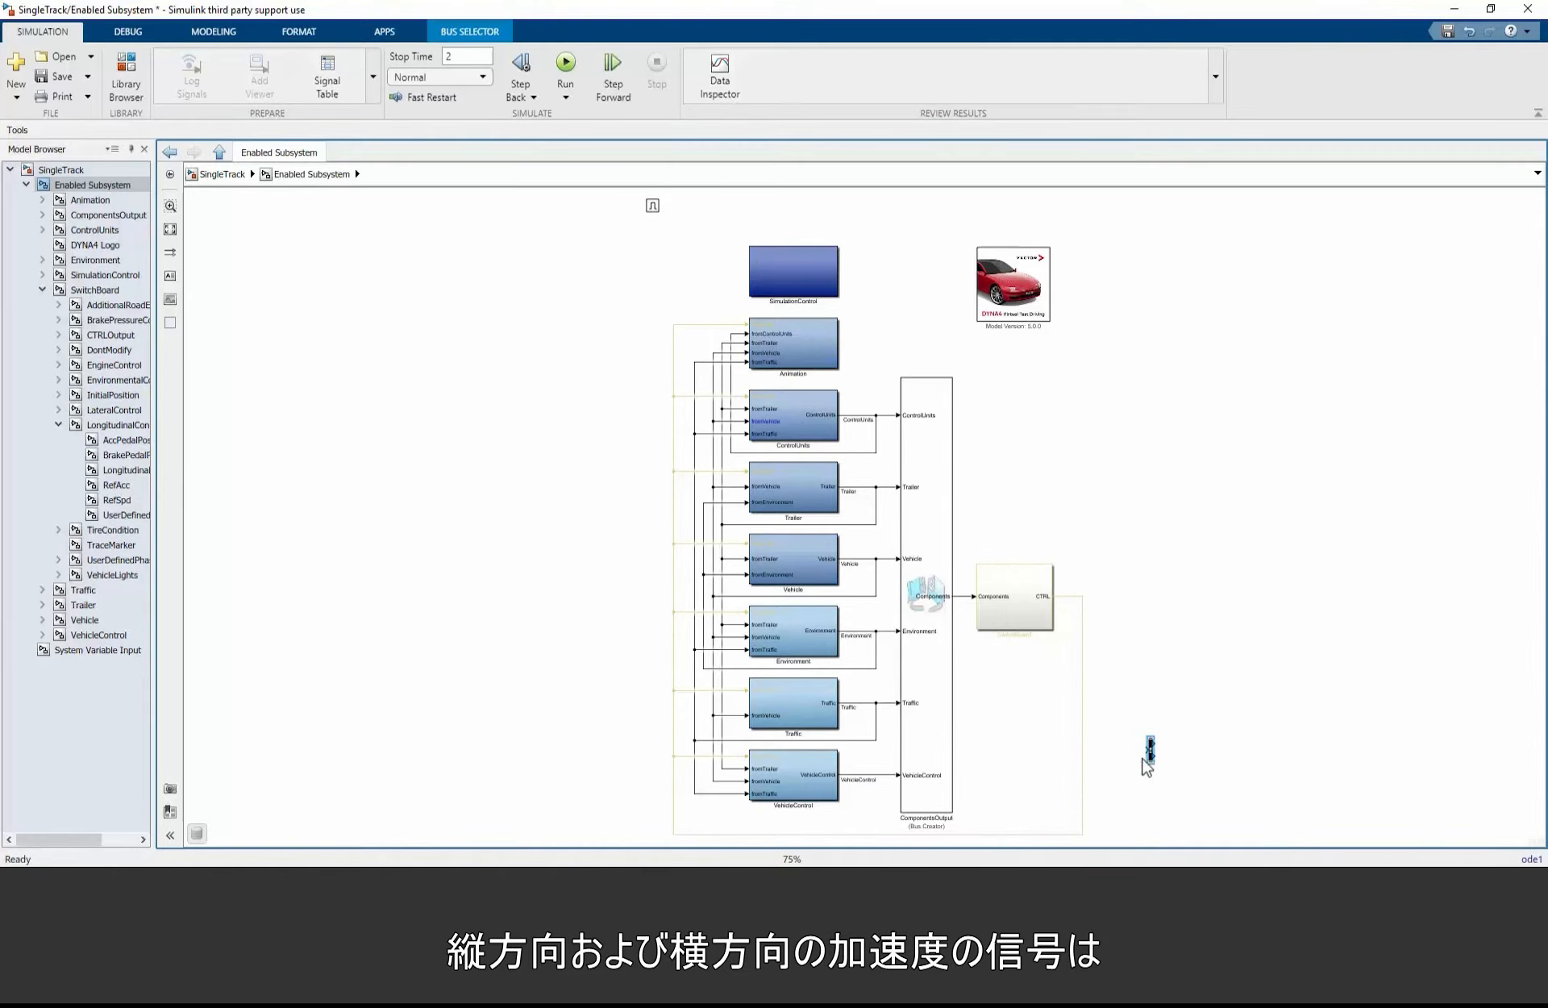
left_click_drag(1145, 750, 716, 782)
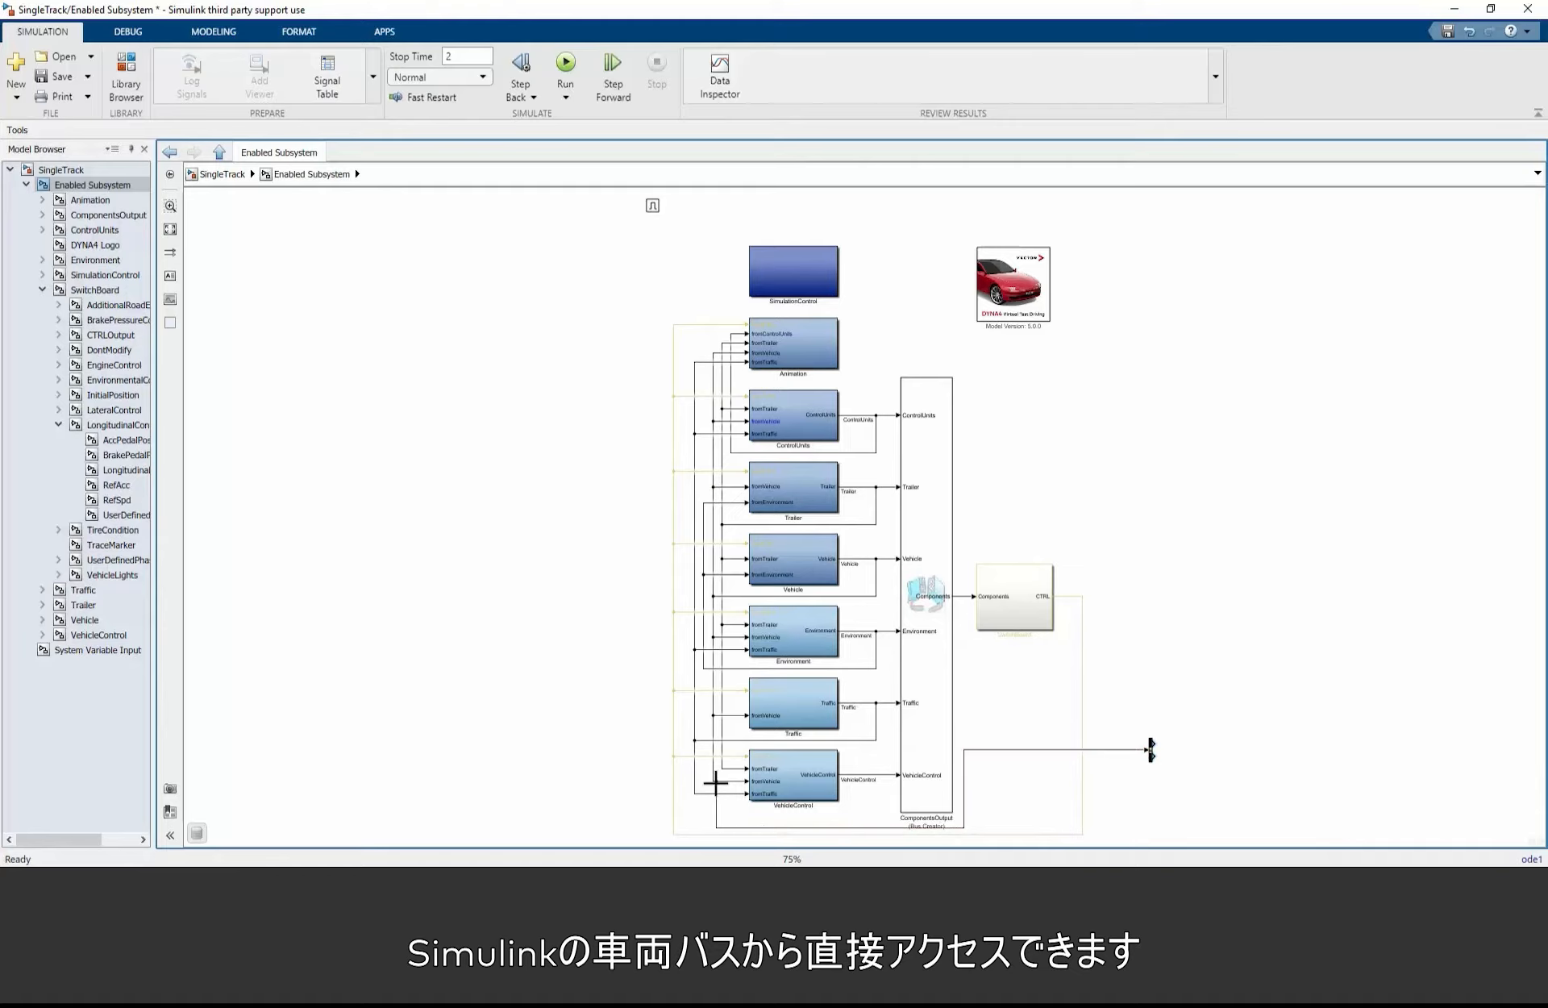
Step: Configure the Bus Selector to output the Chassis.VehicleBody signal CoGAcc(WorldSys)[m/s**2]
double_click(1152, 750)
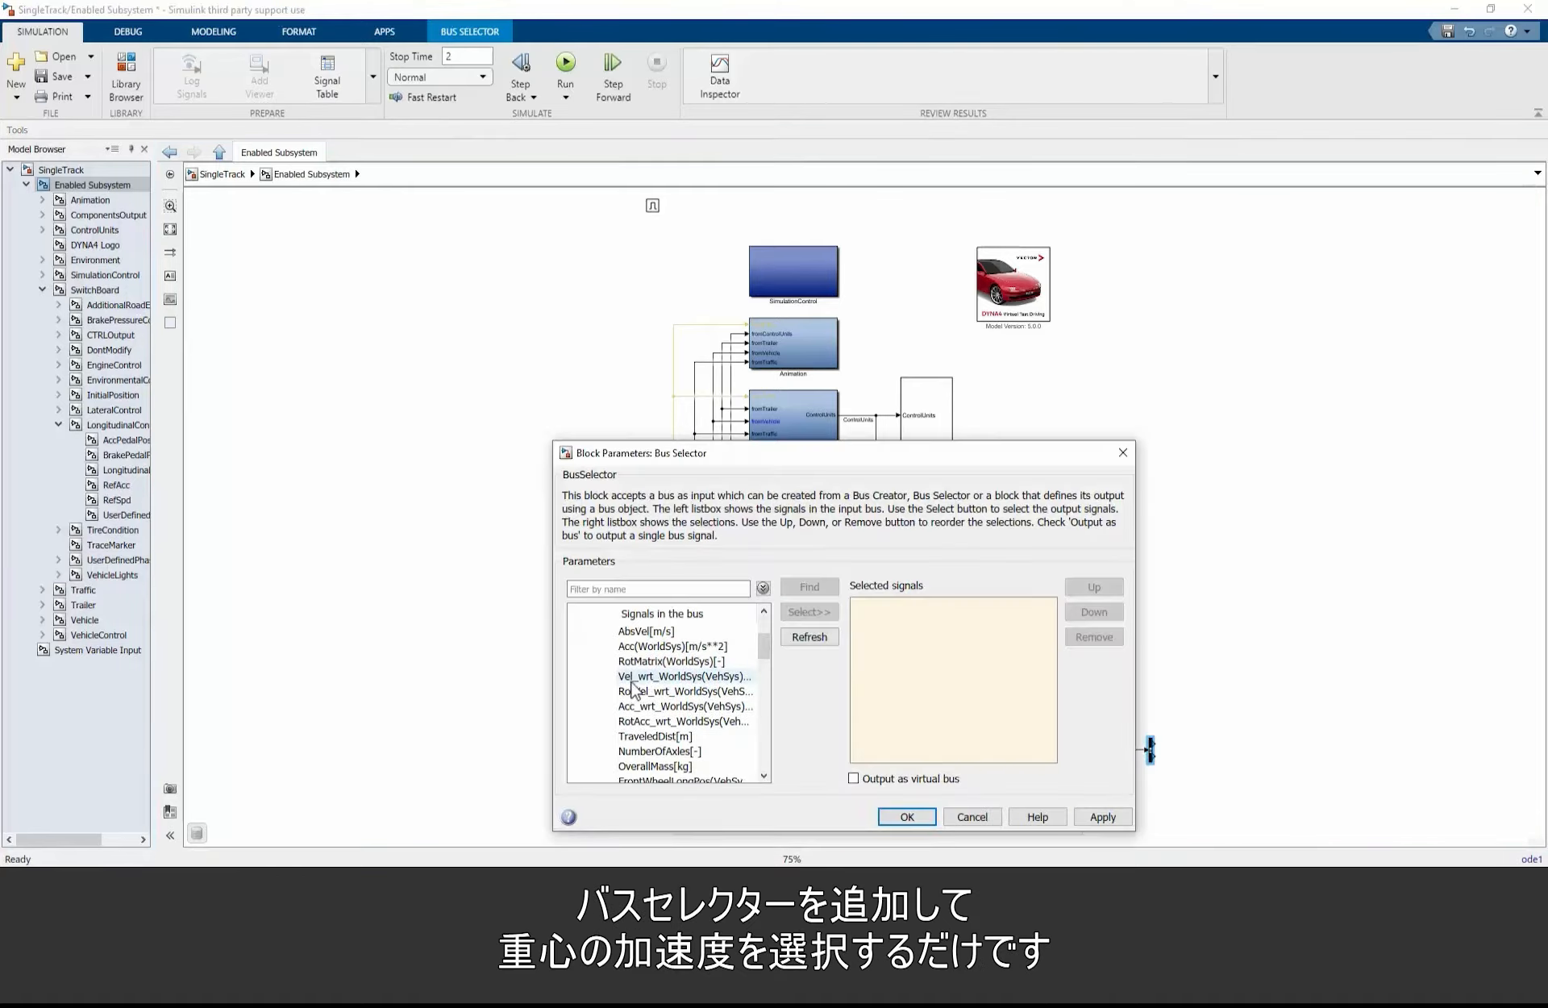
scroll(641, 692, "down", 2)
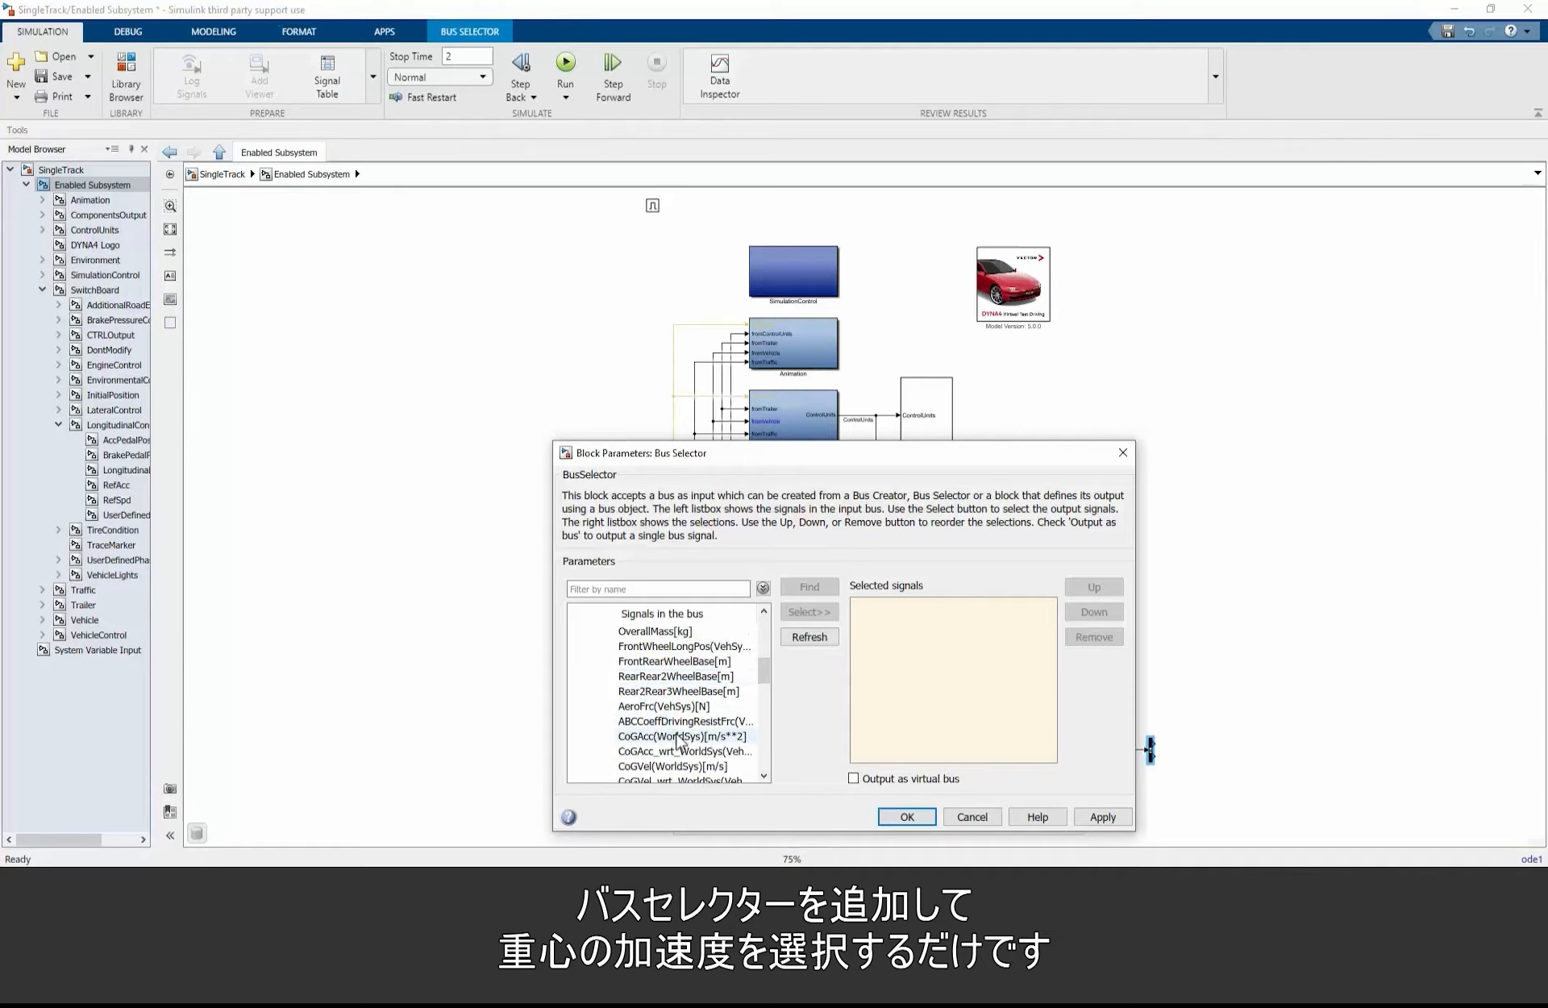
left_click(685, 736)
left_click(809, 612)
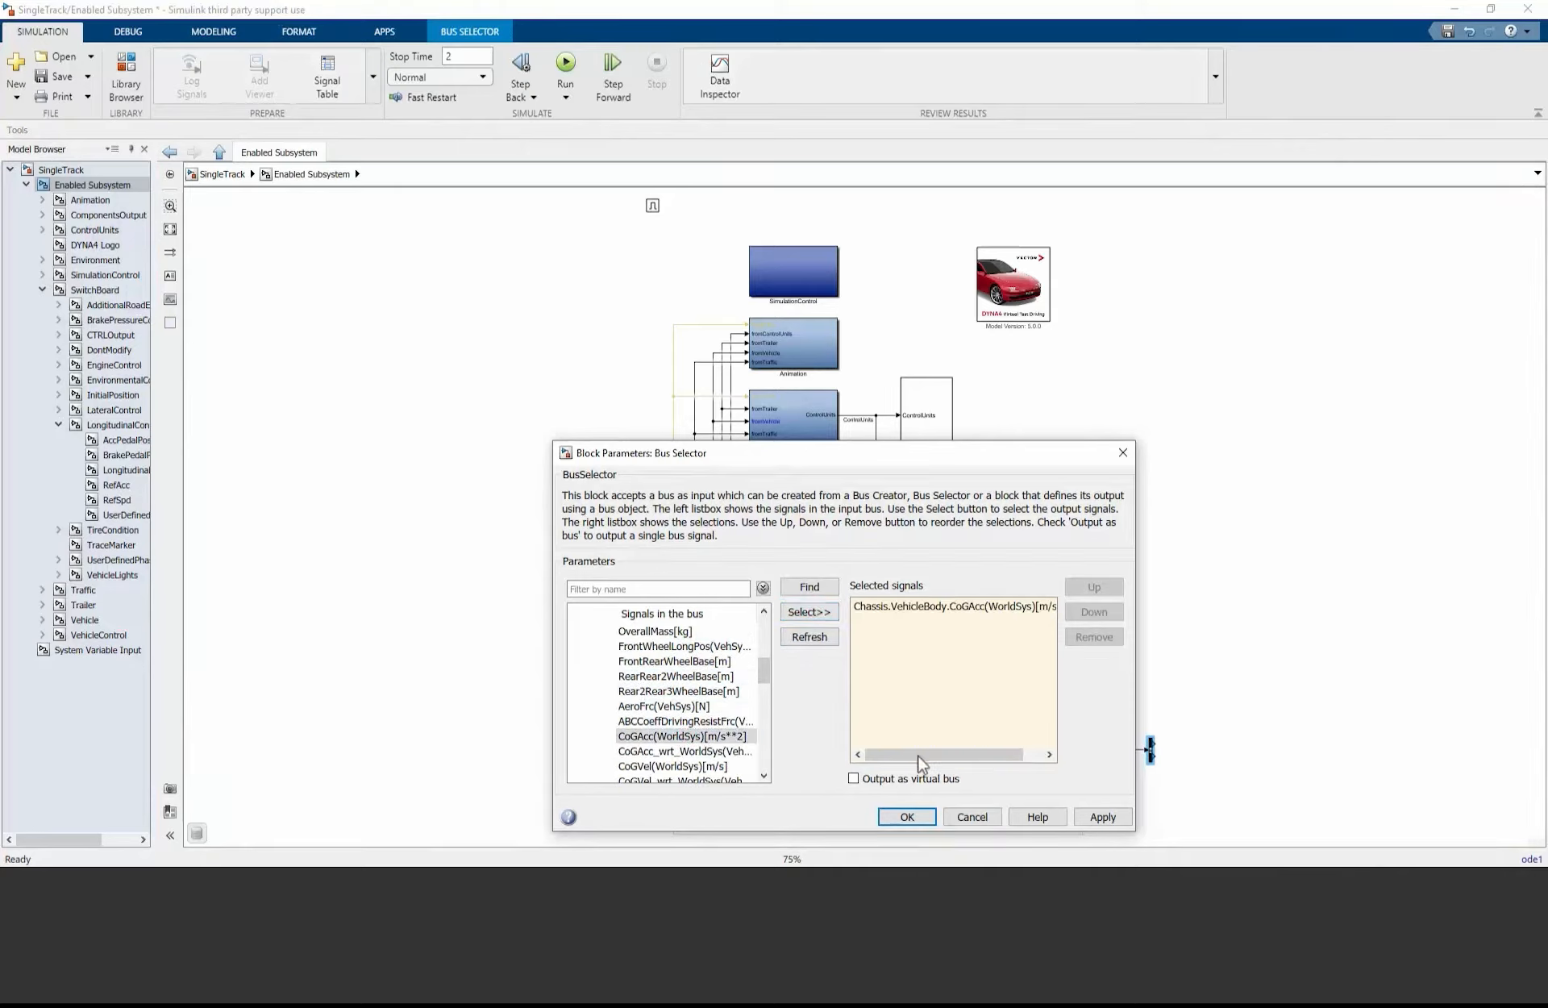
left_click(934, 817)
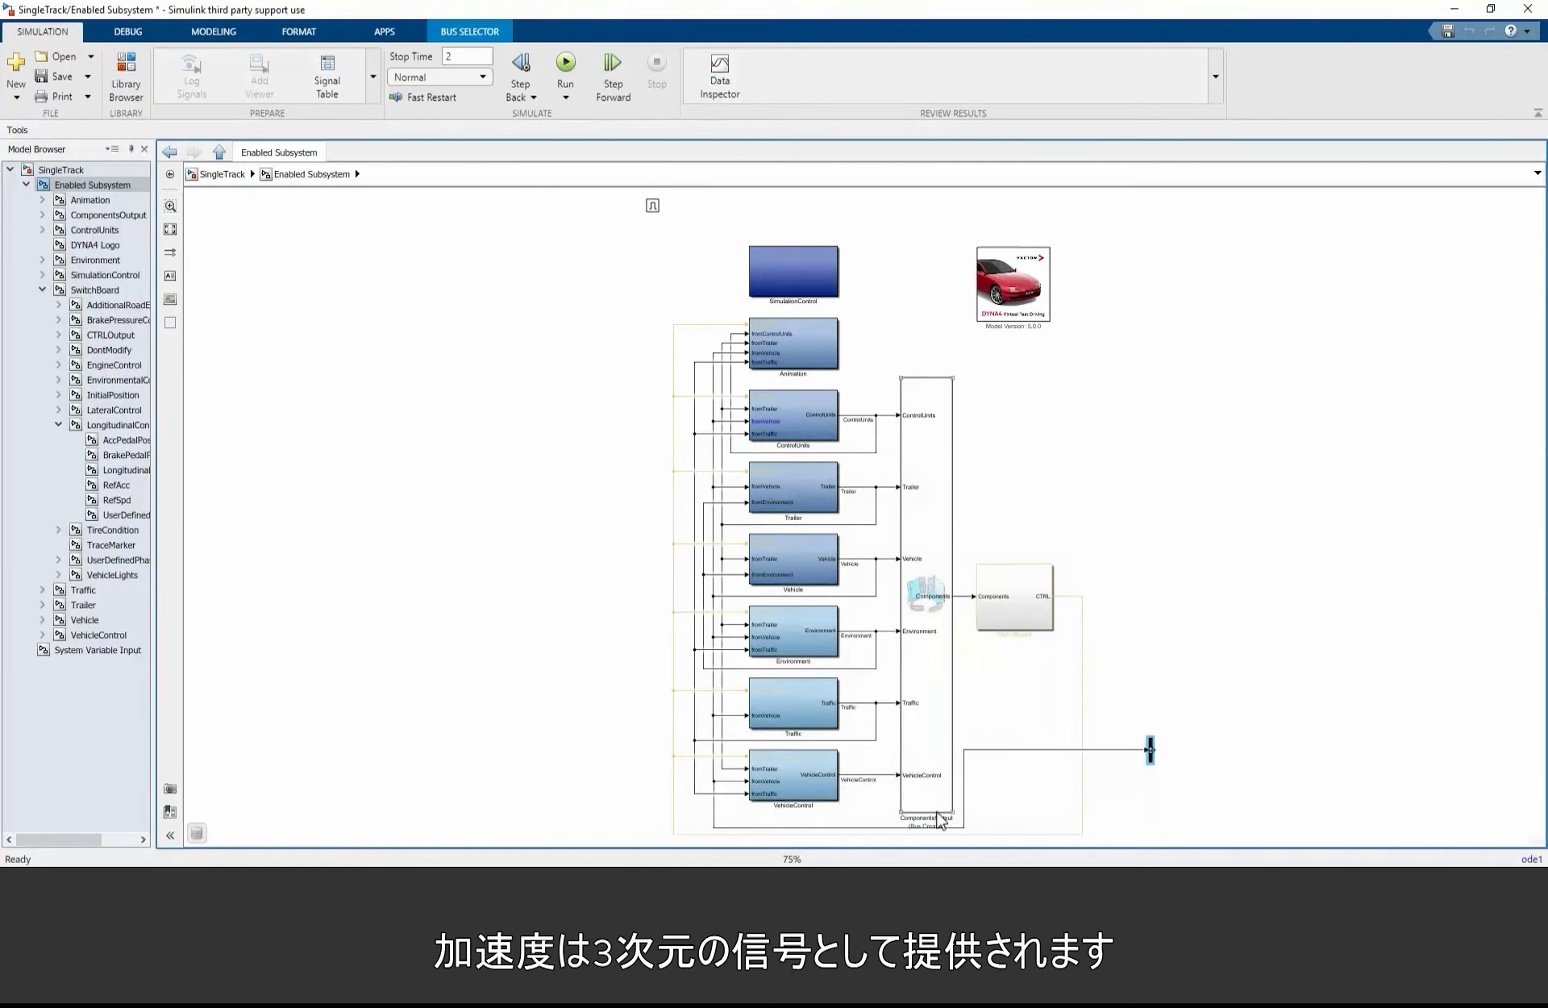
Step: Add a Demux block with 3 outputs and connect the Bus Selector's output to its input
double_click(1204, 759)
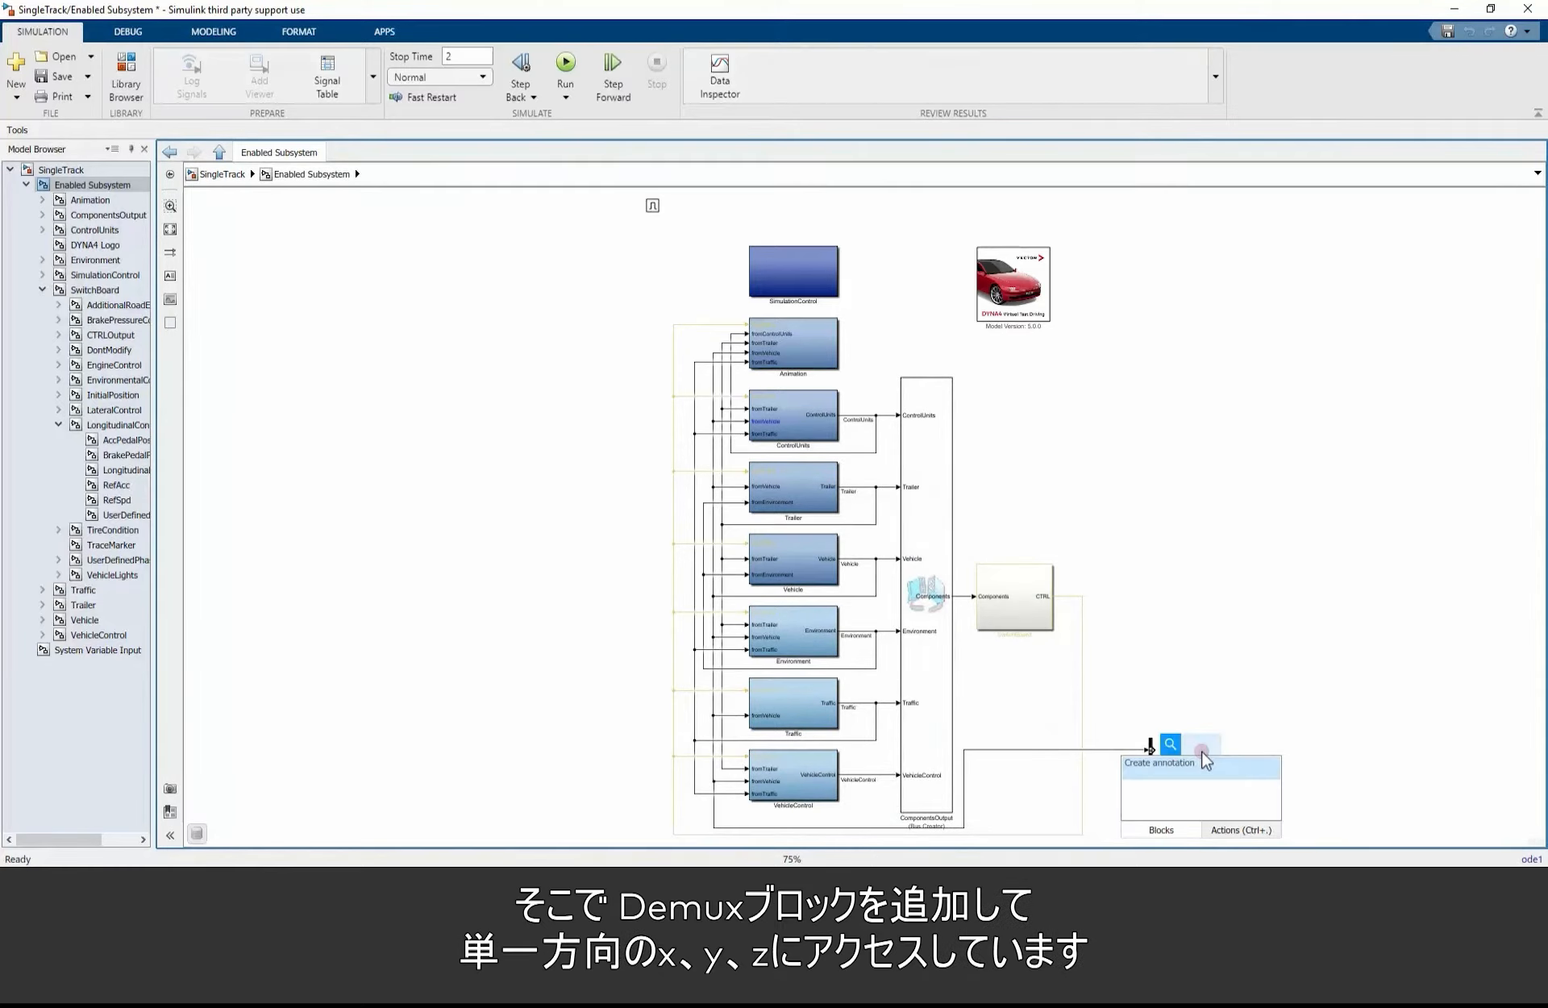
type("demux")
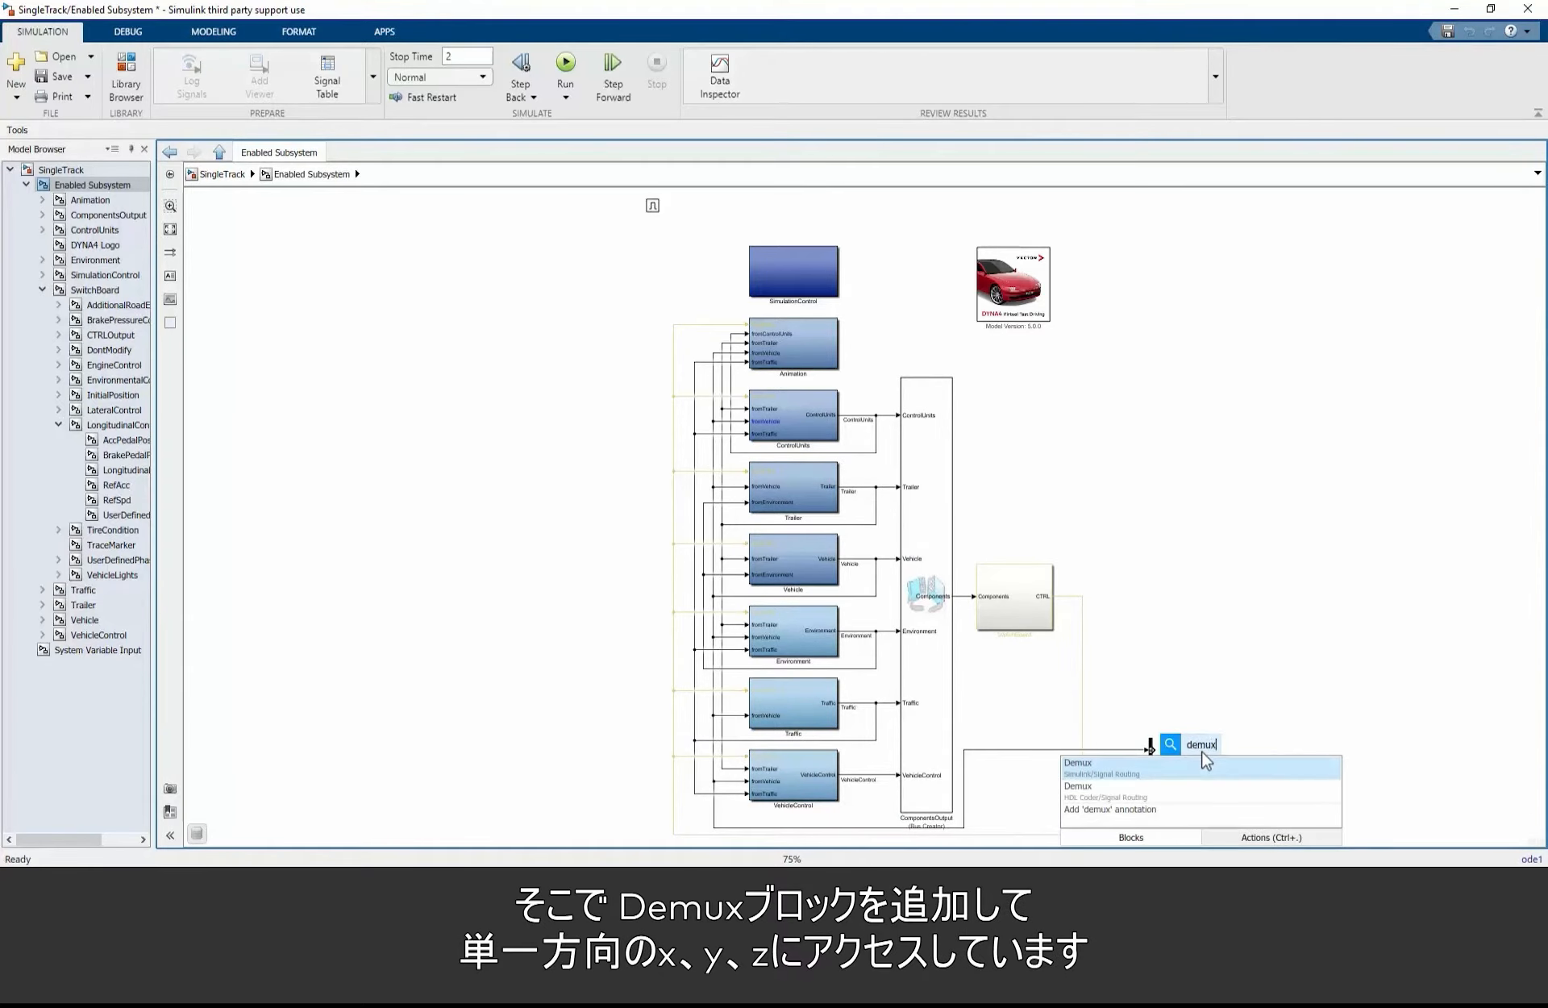
left_click(1124, 765)
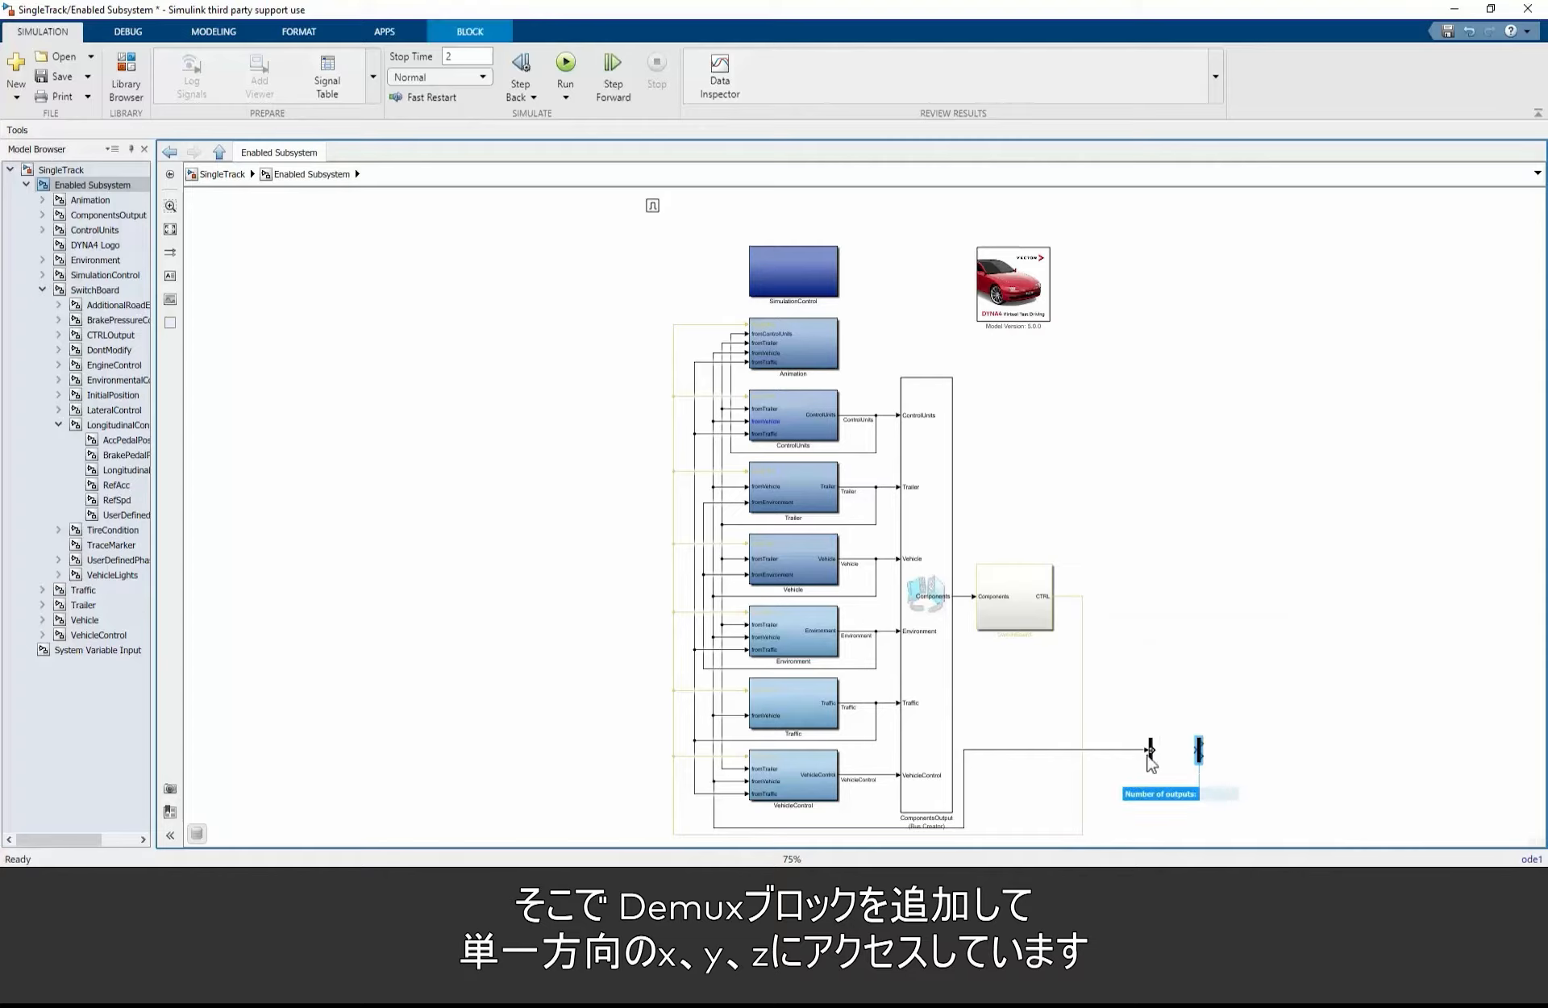
left_click_drag(1157, 752, 1198, 751)
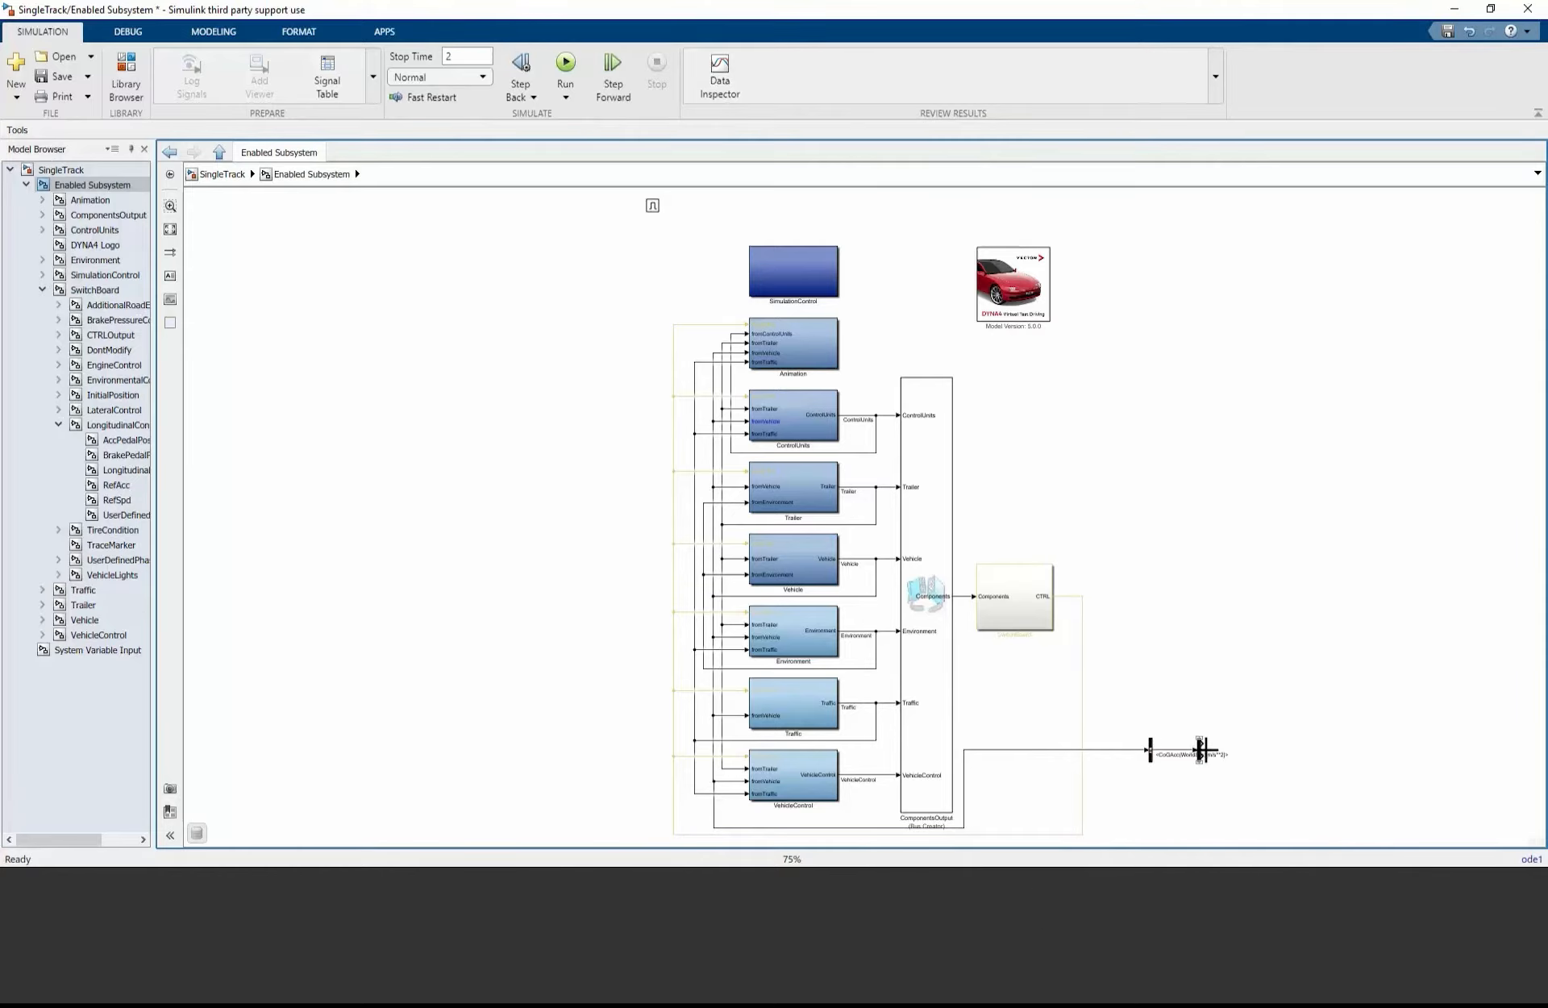
double_click(1199, 754)
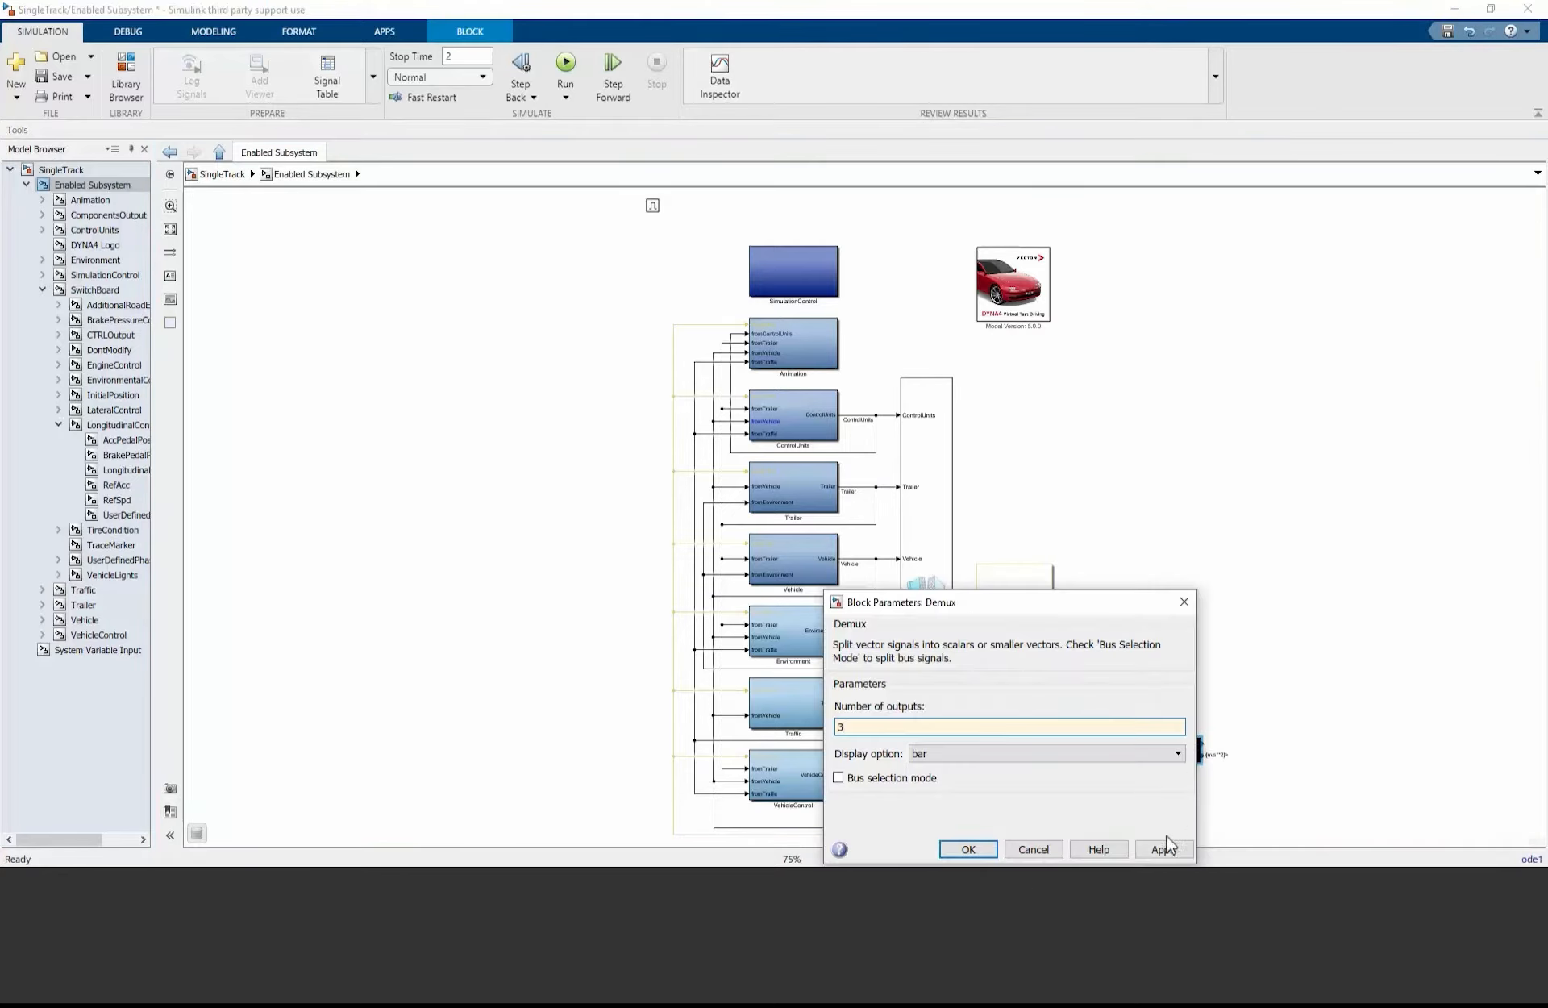
left_click(975, 850)
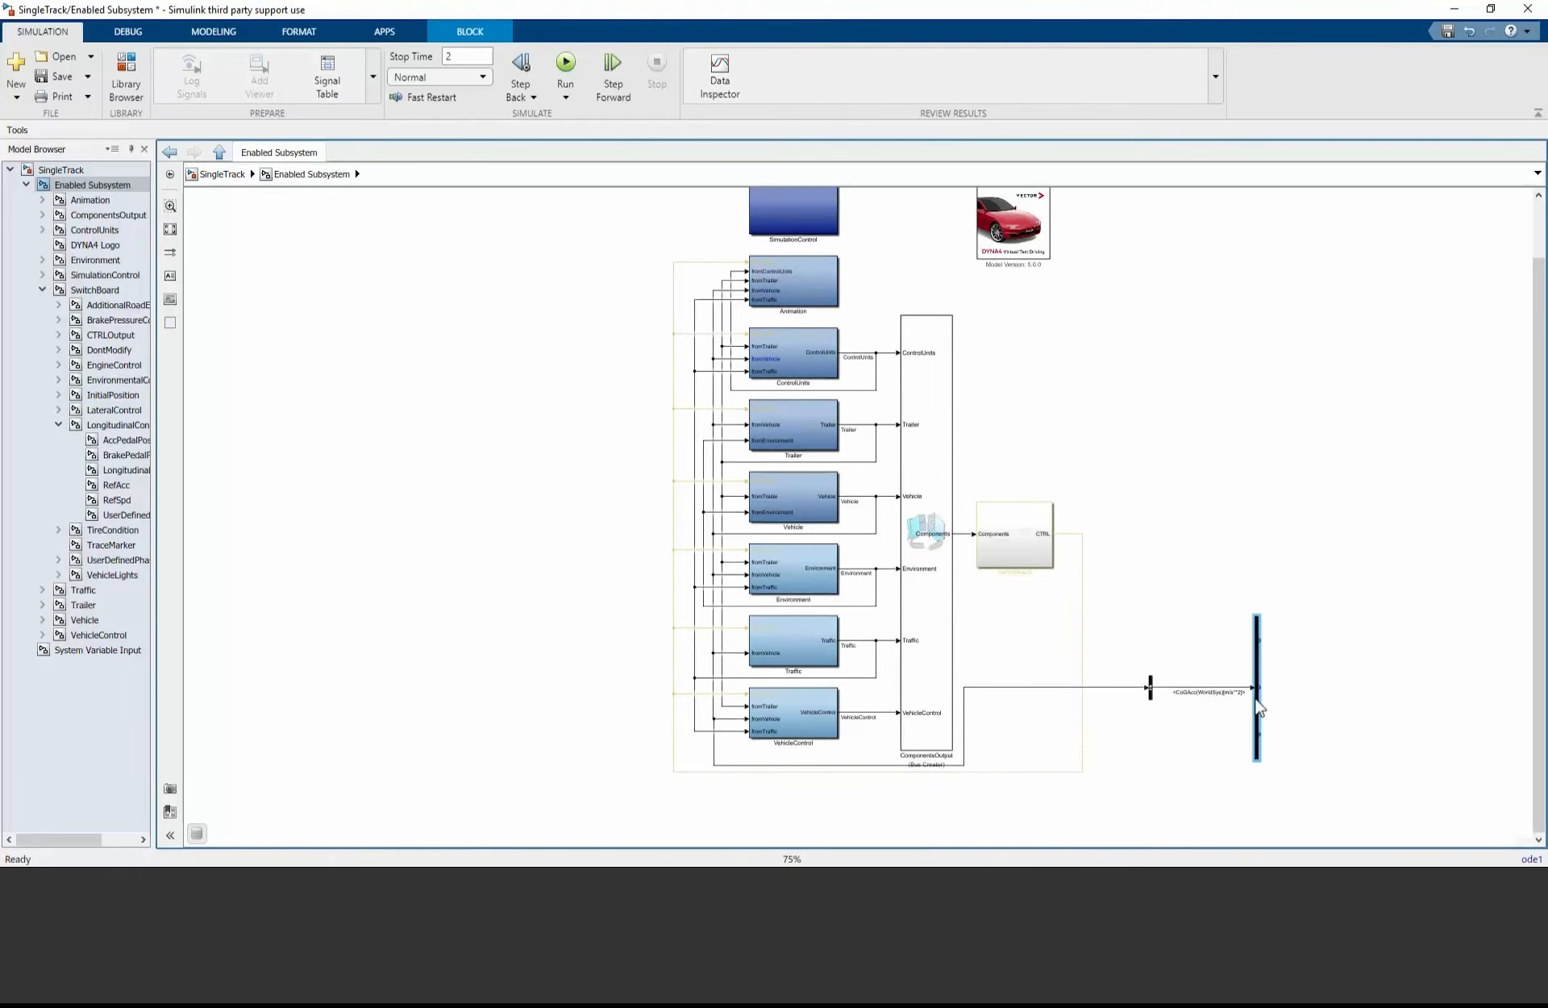
Step: Place System Variable Output blocks from the Vector CANoe I/O library beside the three Demux outputs
left_click(126, 76)
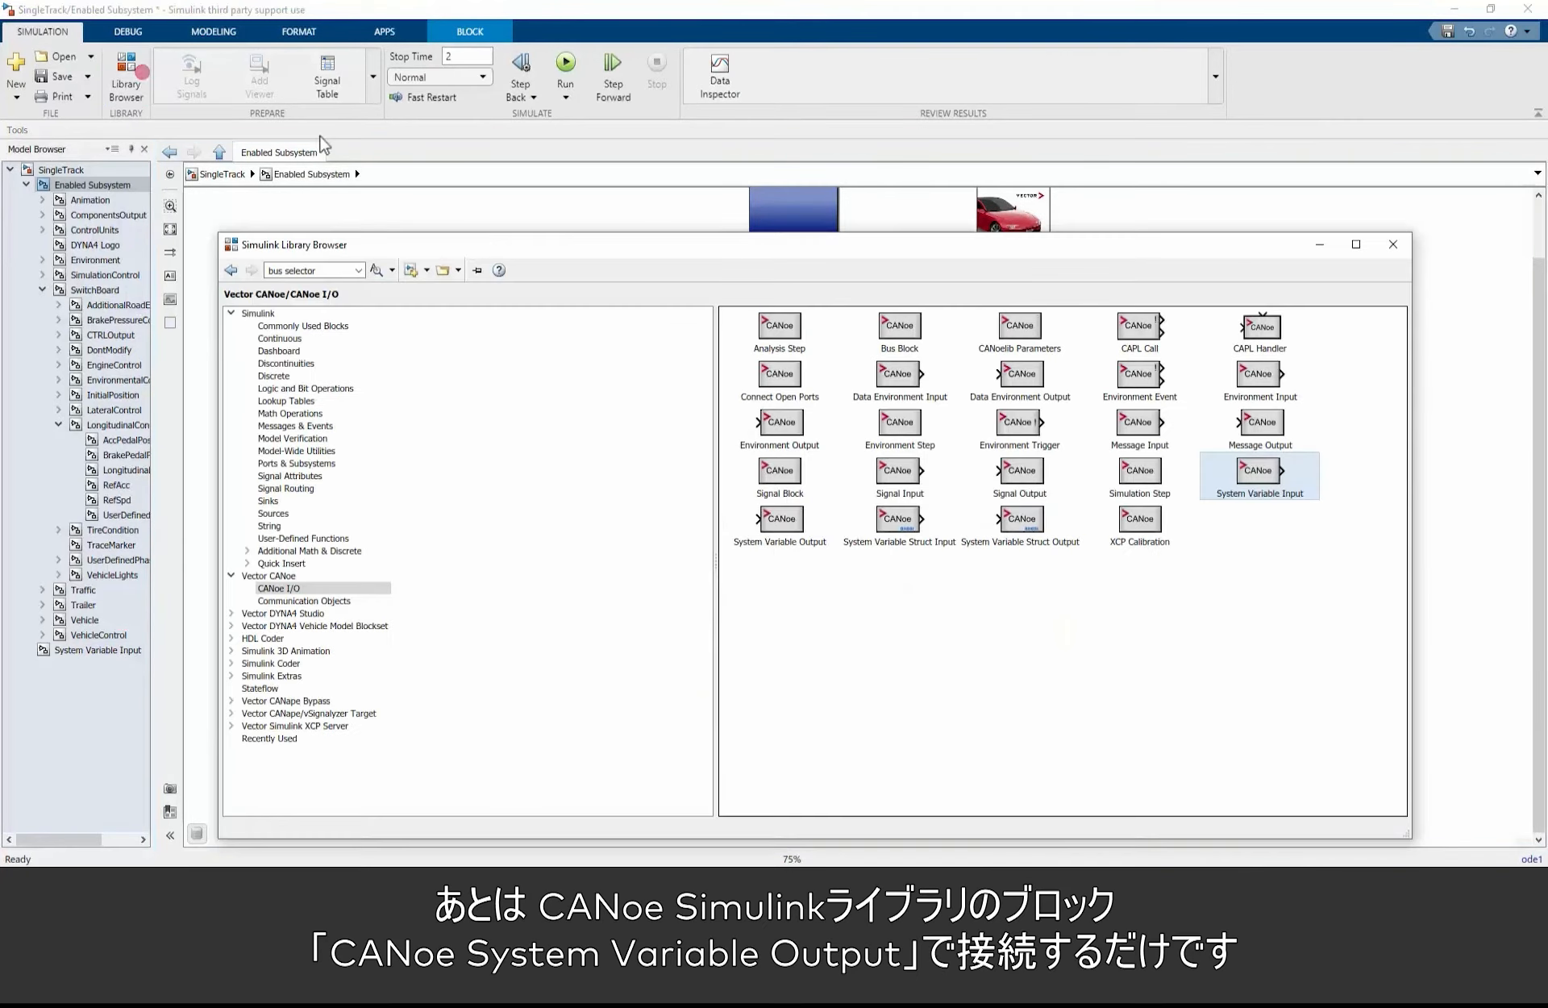
left_click_drag(773, 523, 1338, 742)
left_click(1396, 716)
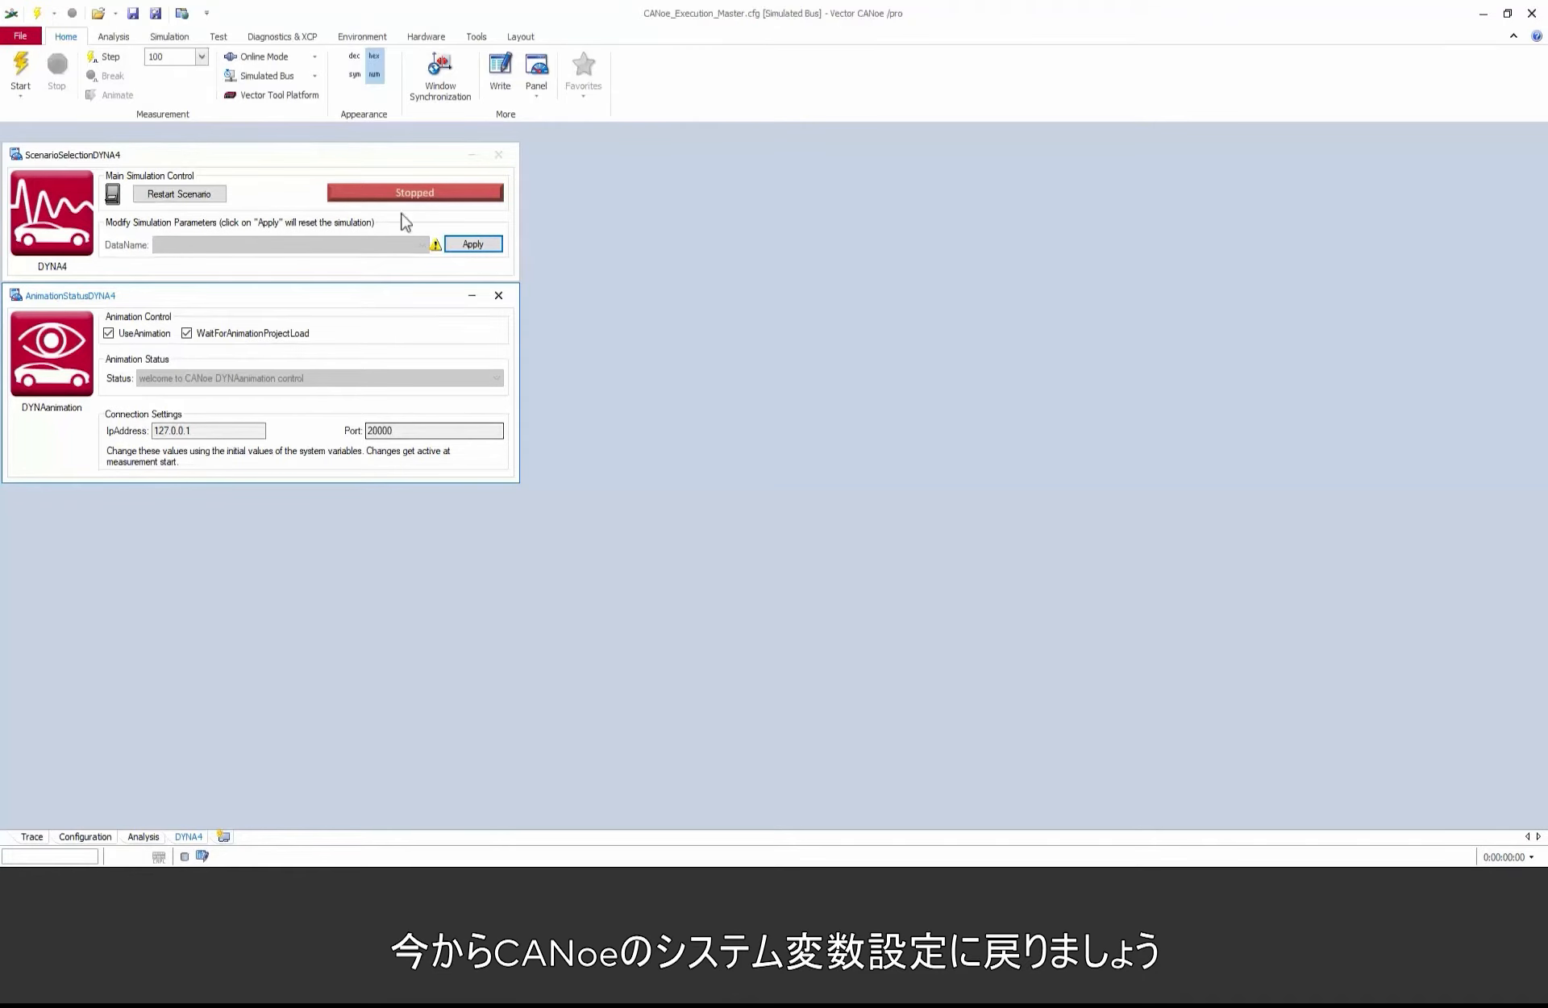
Step: In CANoe, create the Double (64 Bit) system variable Acc_CoG_x in namespace DYNA4_Output and save the configuration
left_click(361, 37)
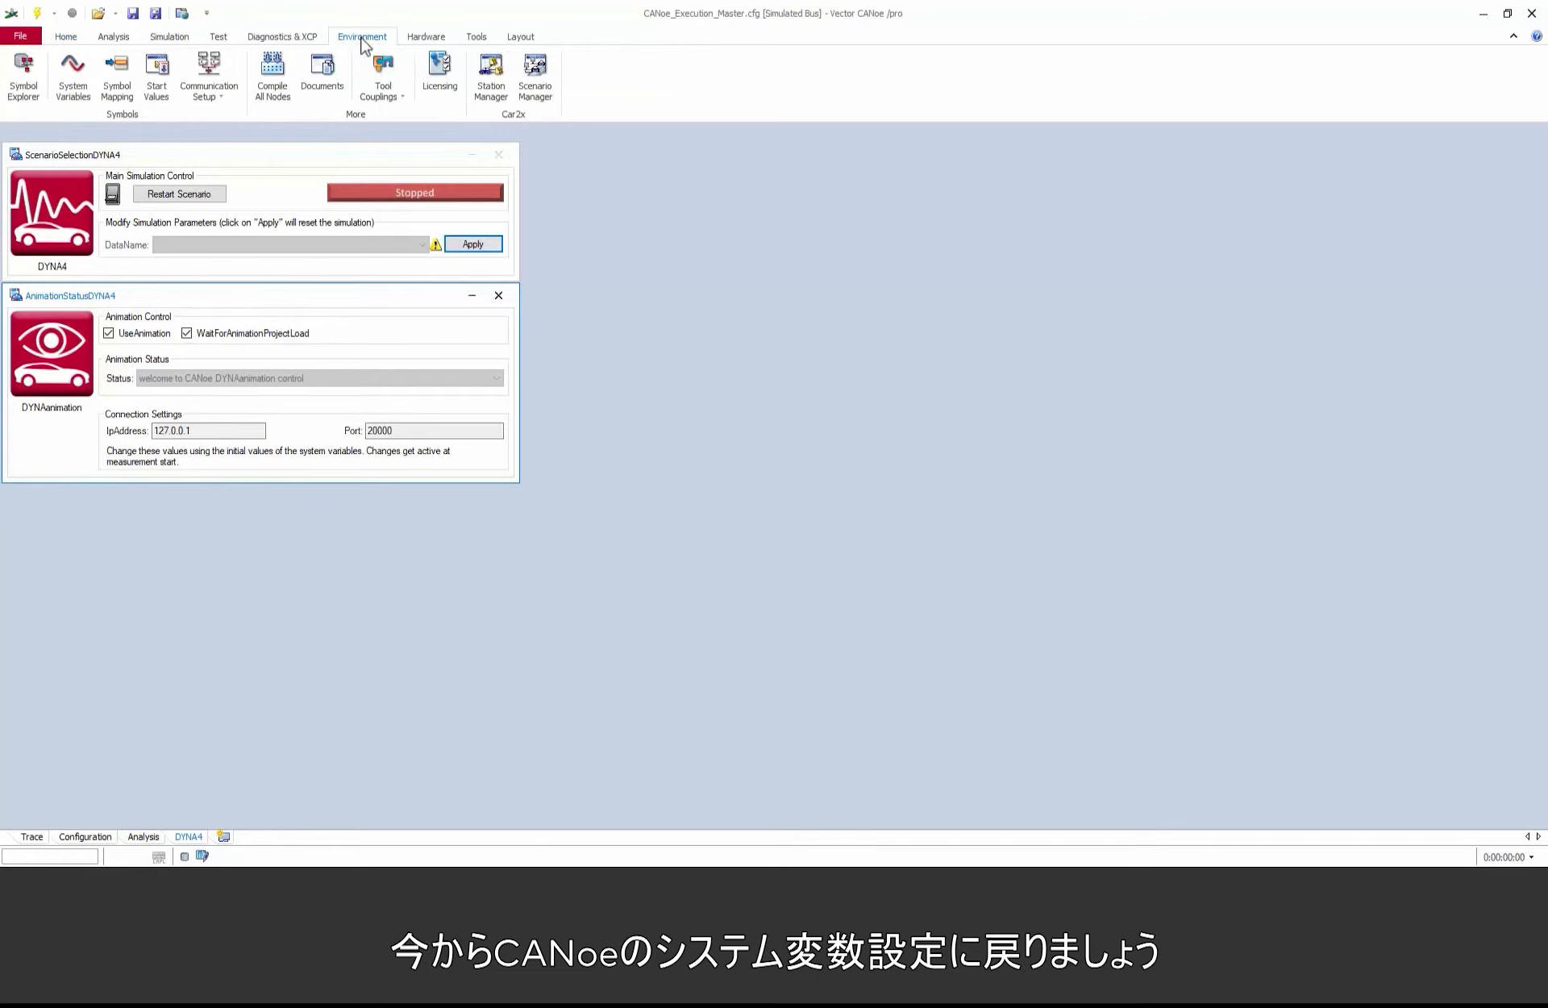
left_click(73, 73)
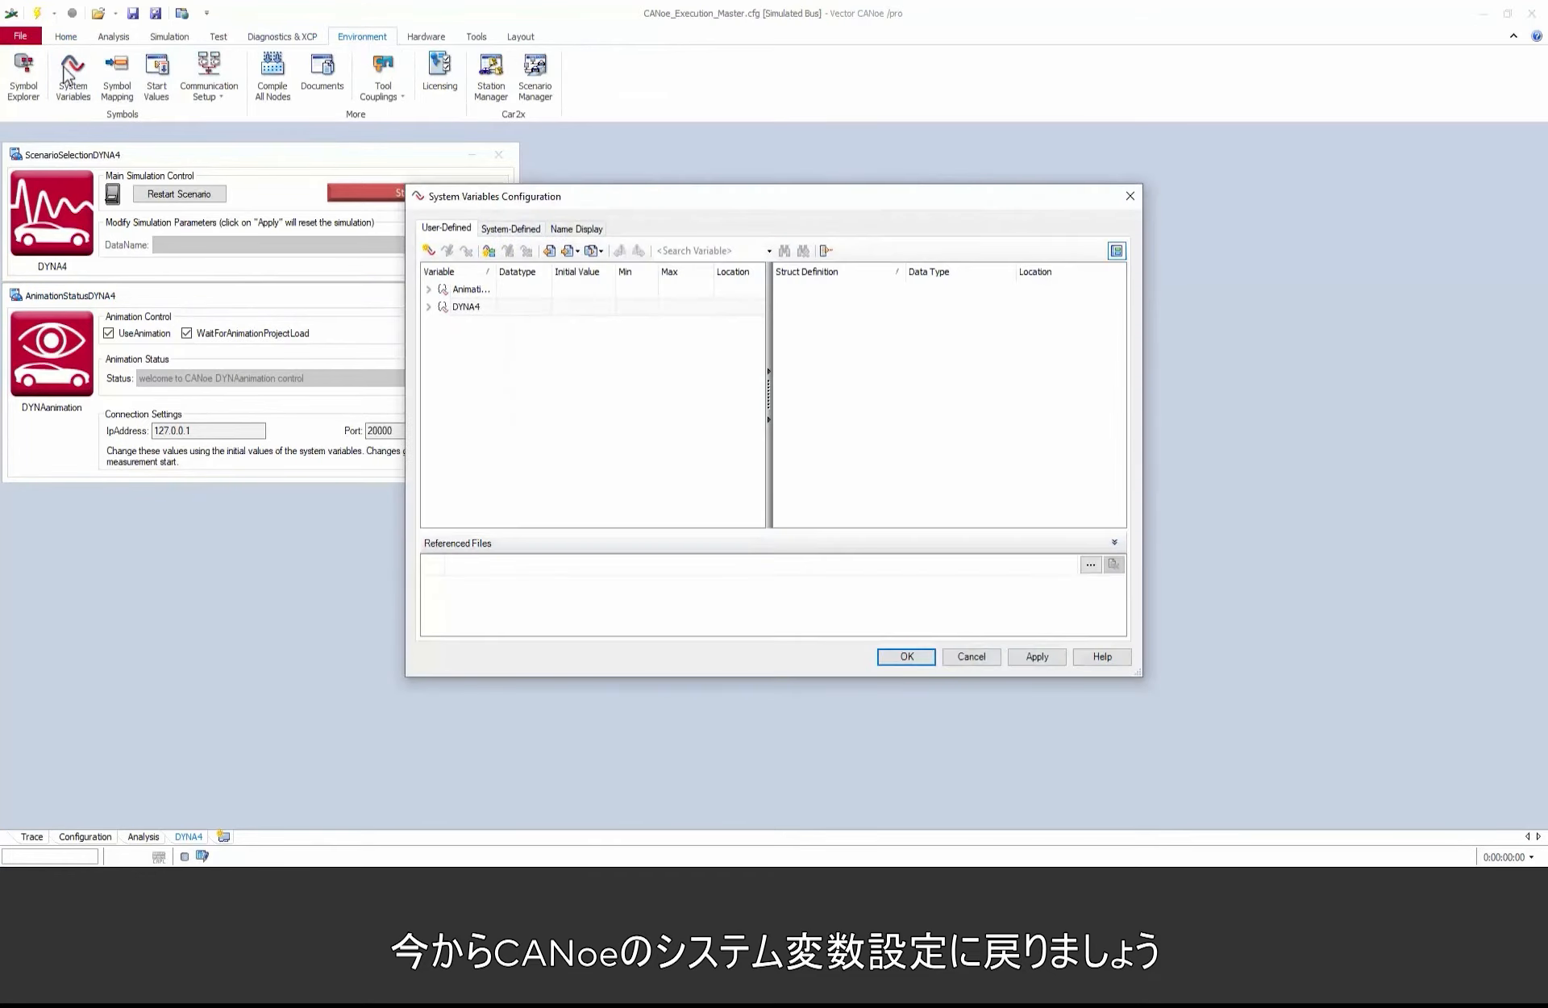
left_click(432, 252)
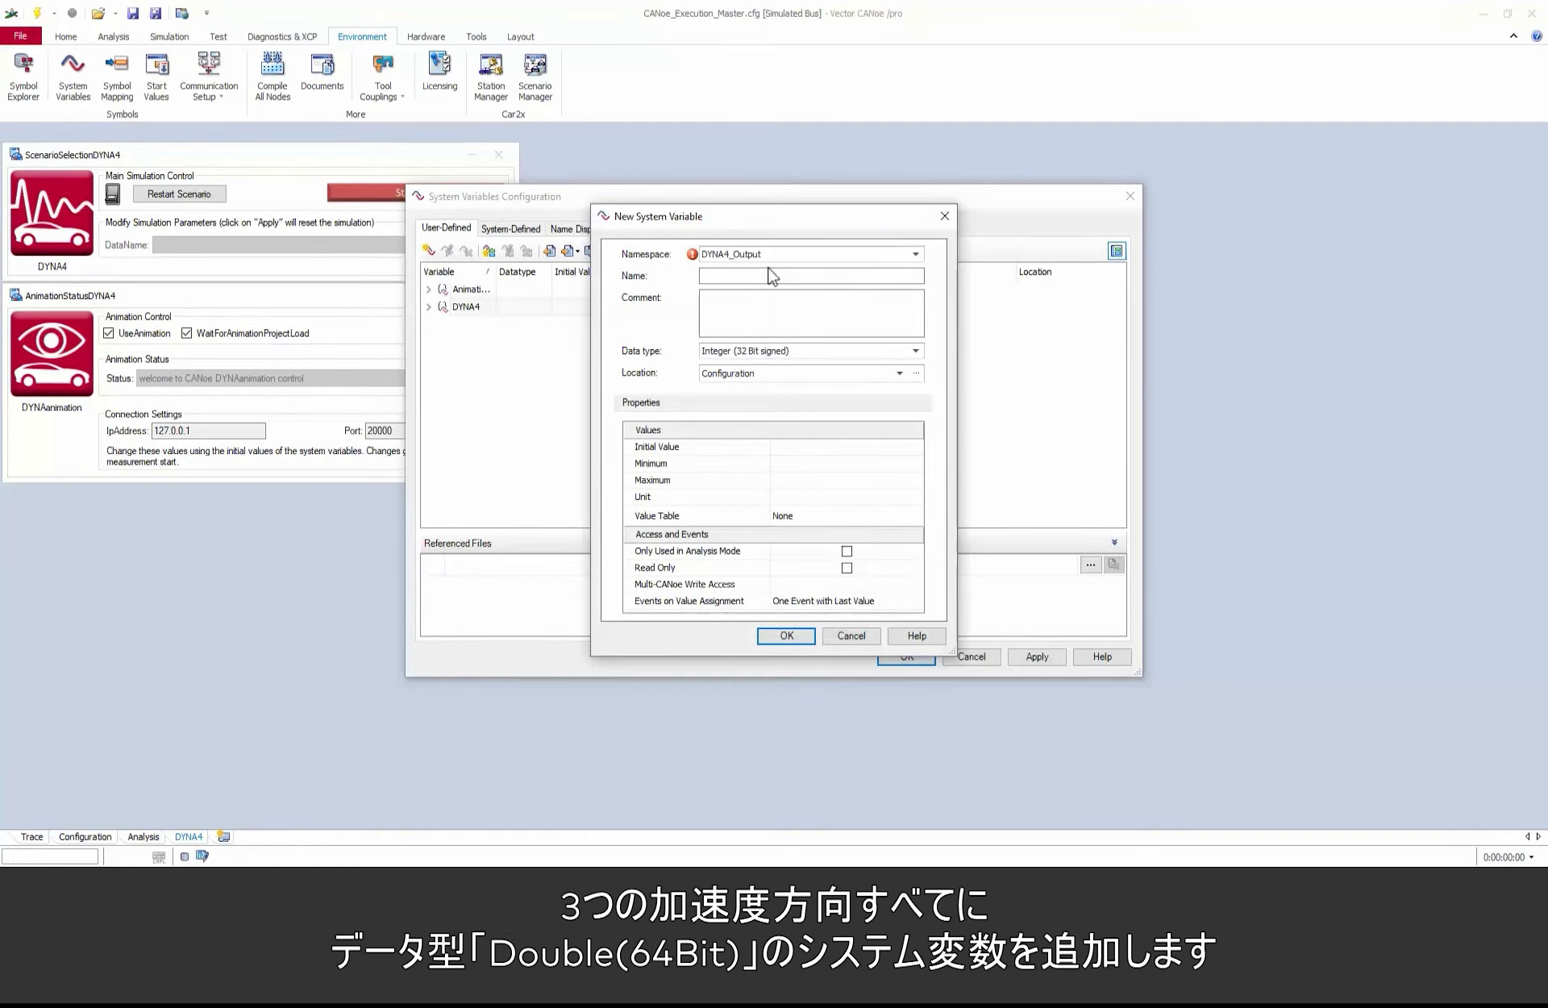
left_click(771, 276)
type("Acc_CoG_x")
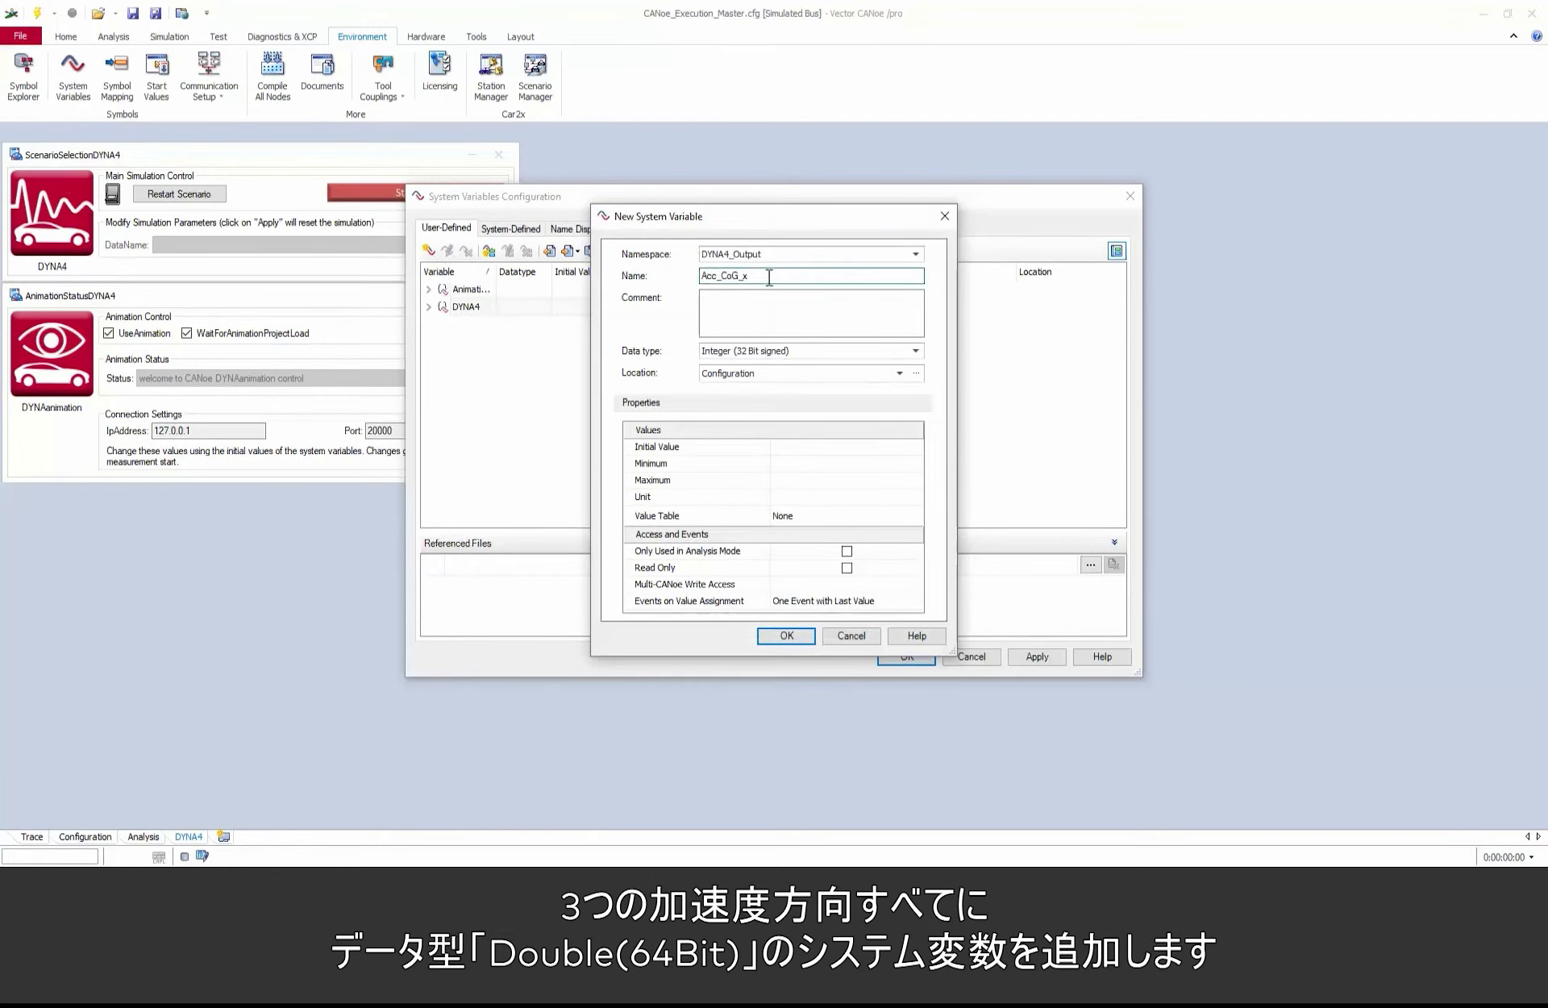
left_click(785, 353)
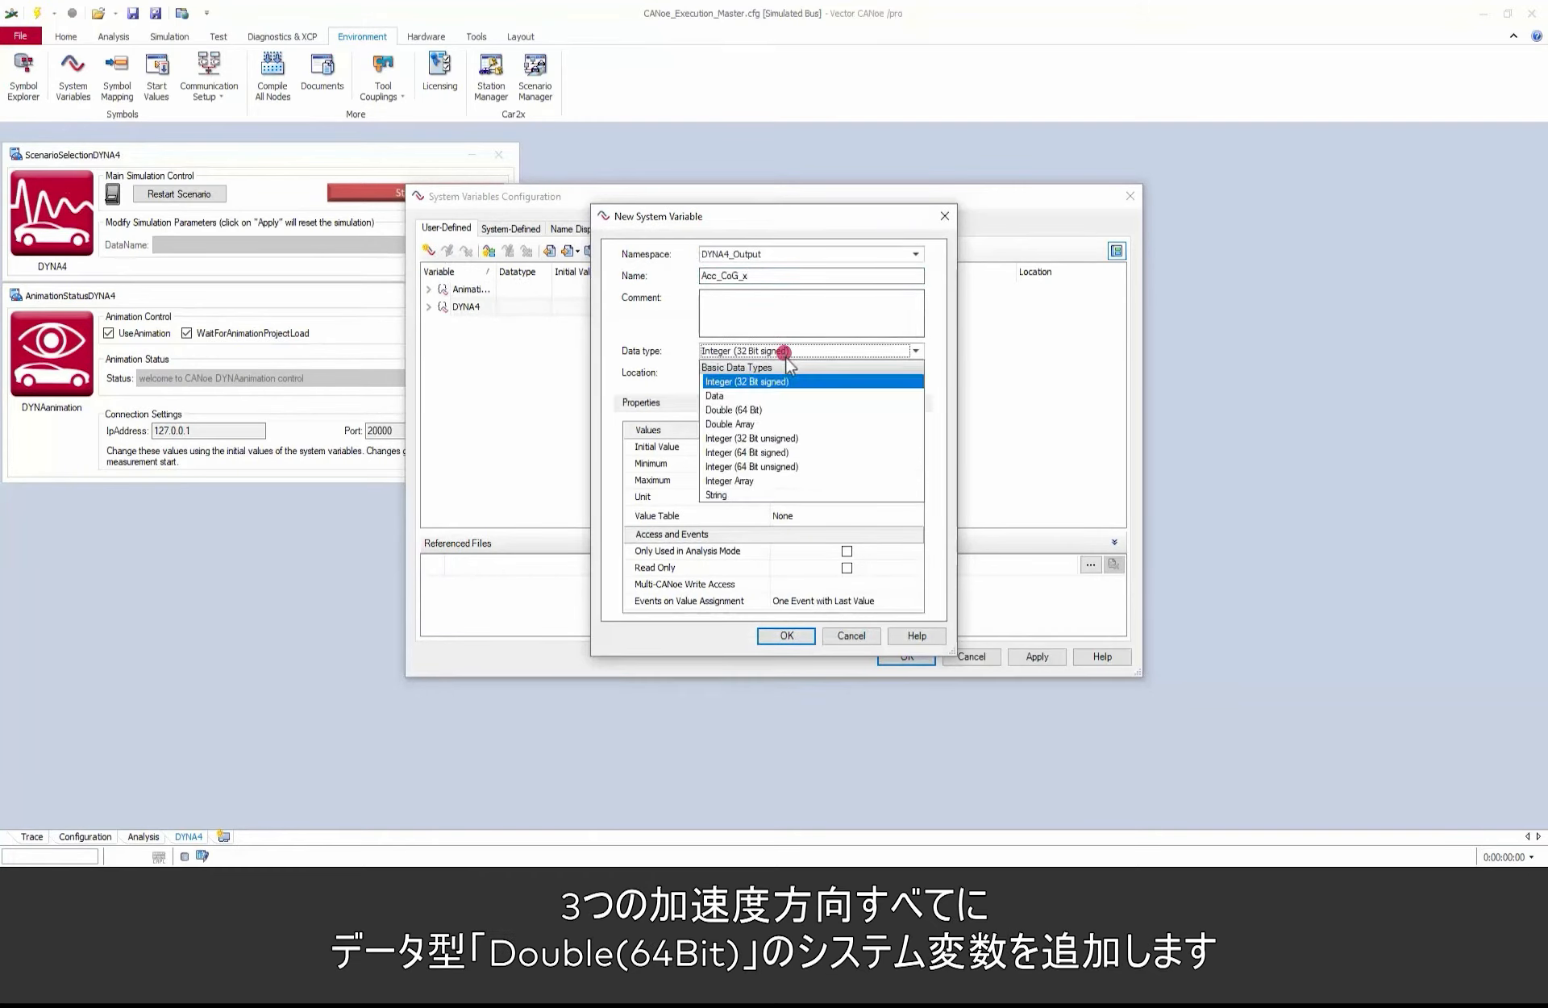
left_click(744, 411)
left_click(787, 636)
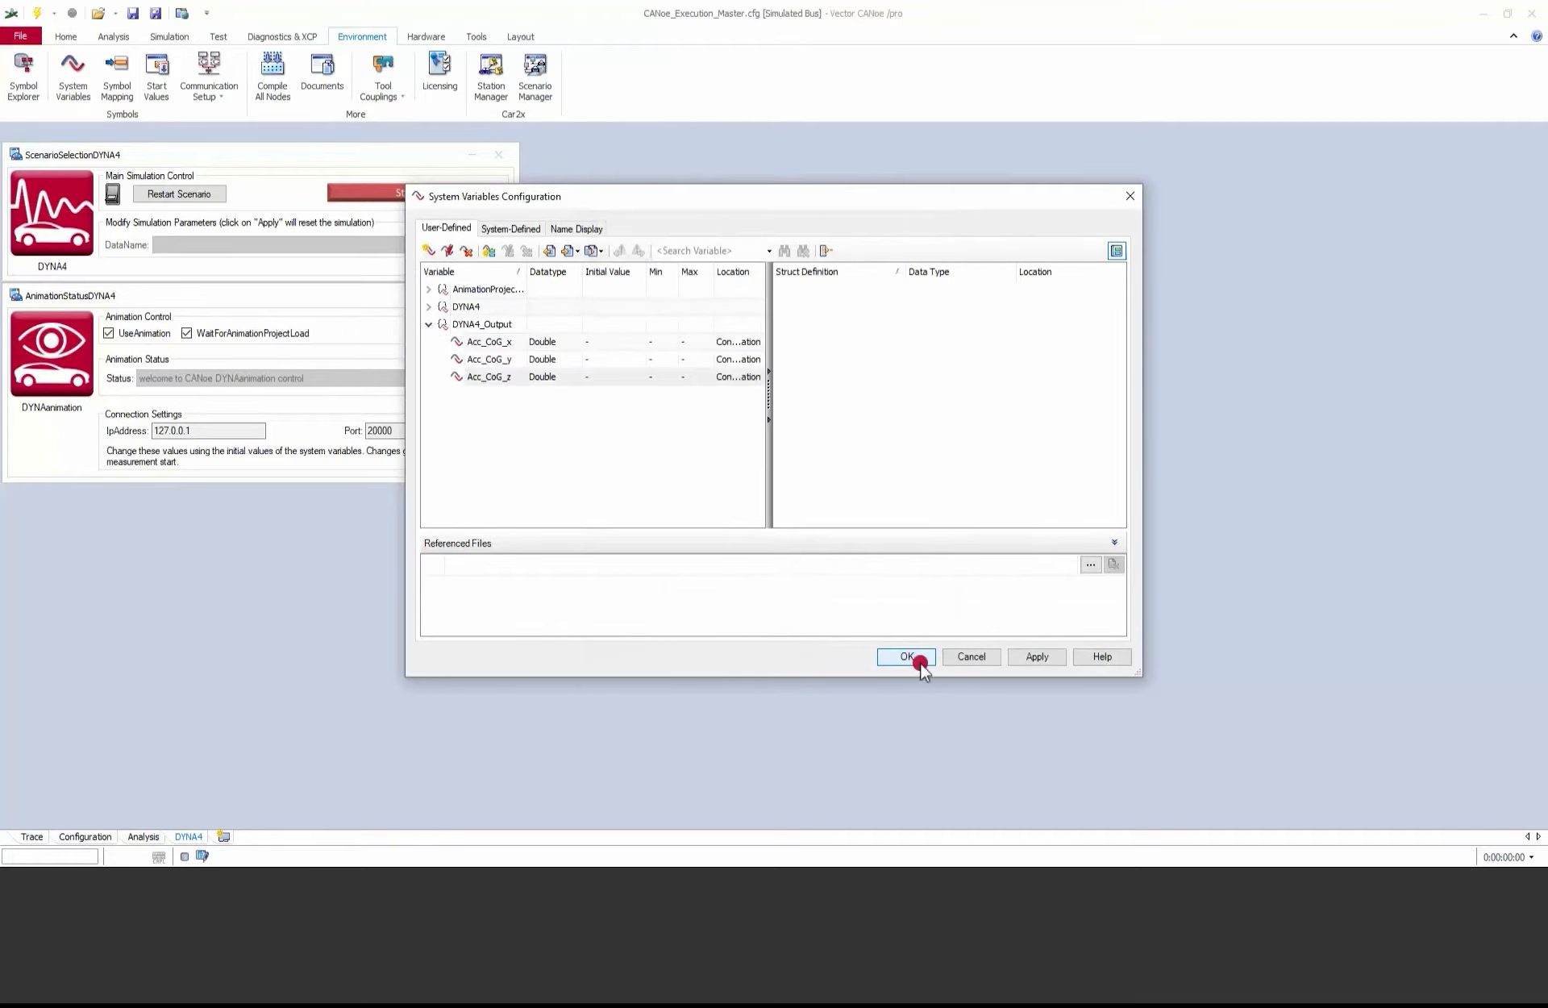
left_click(911, 656)
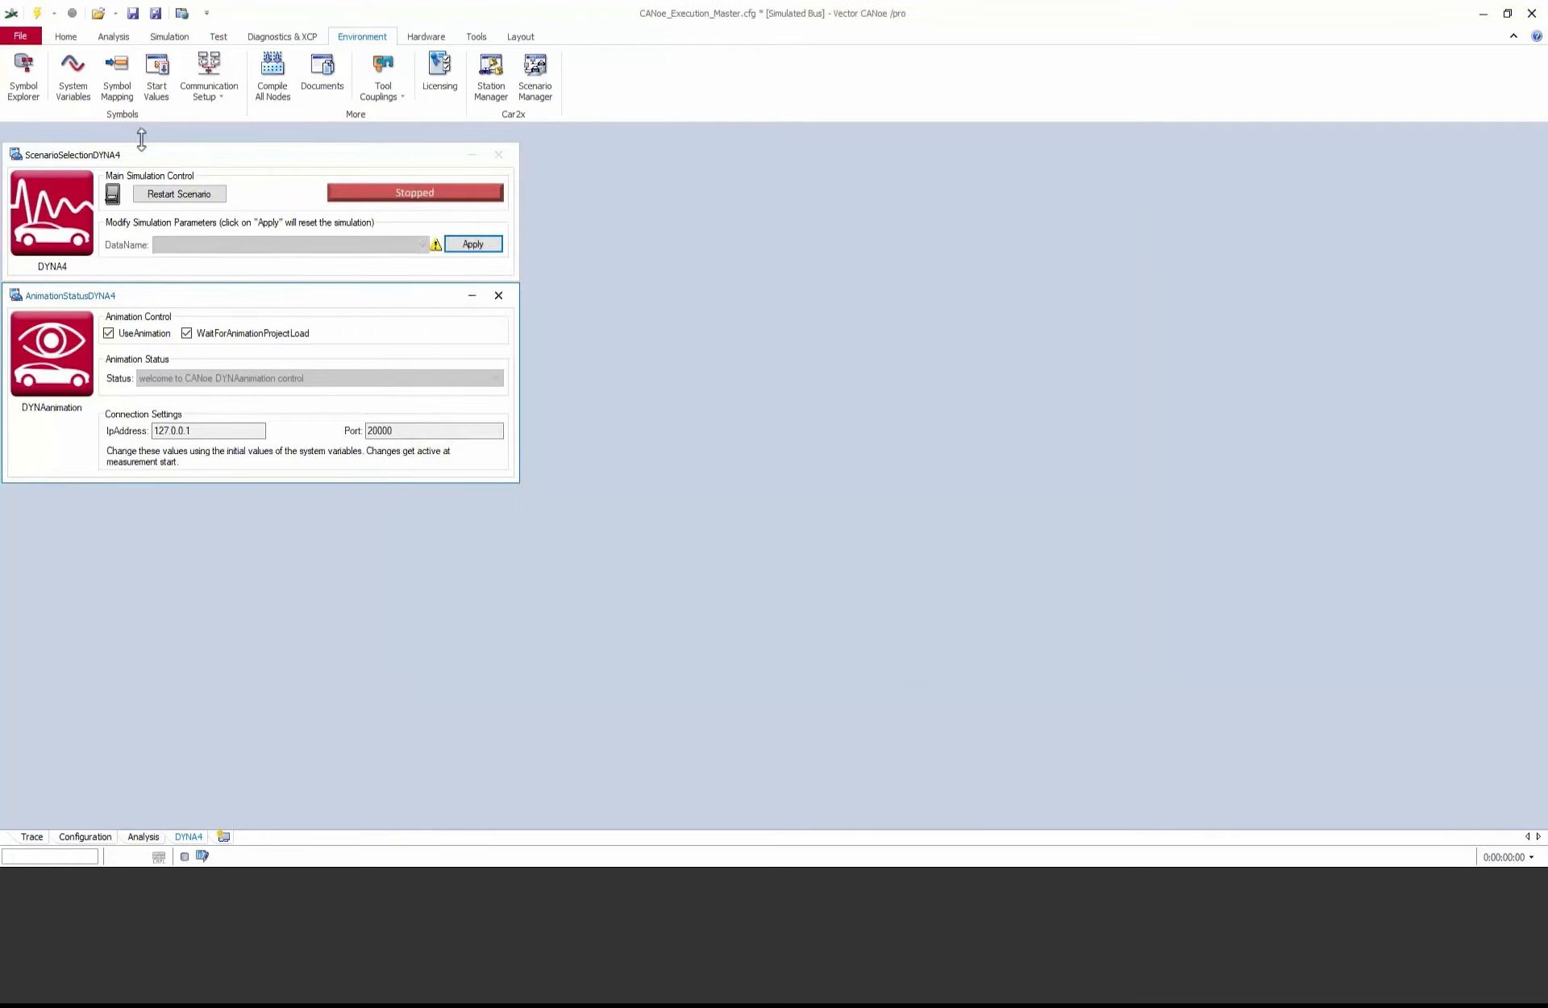
left_click(133, 14)
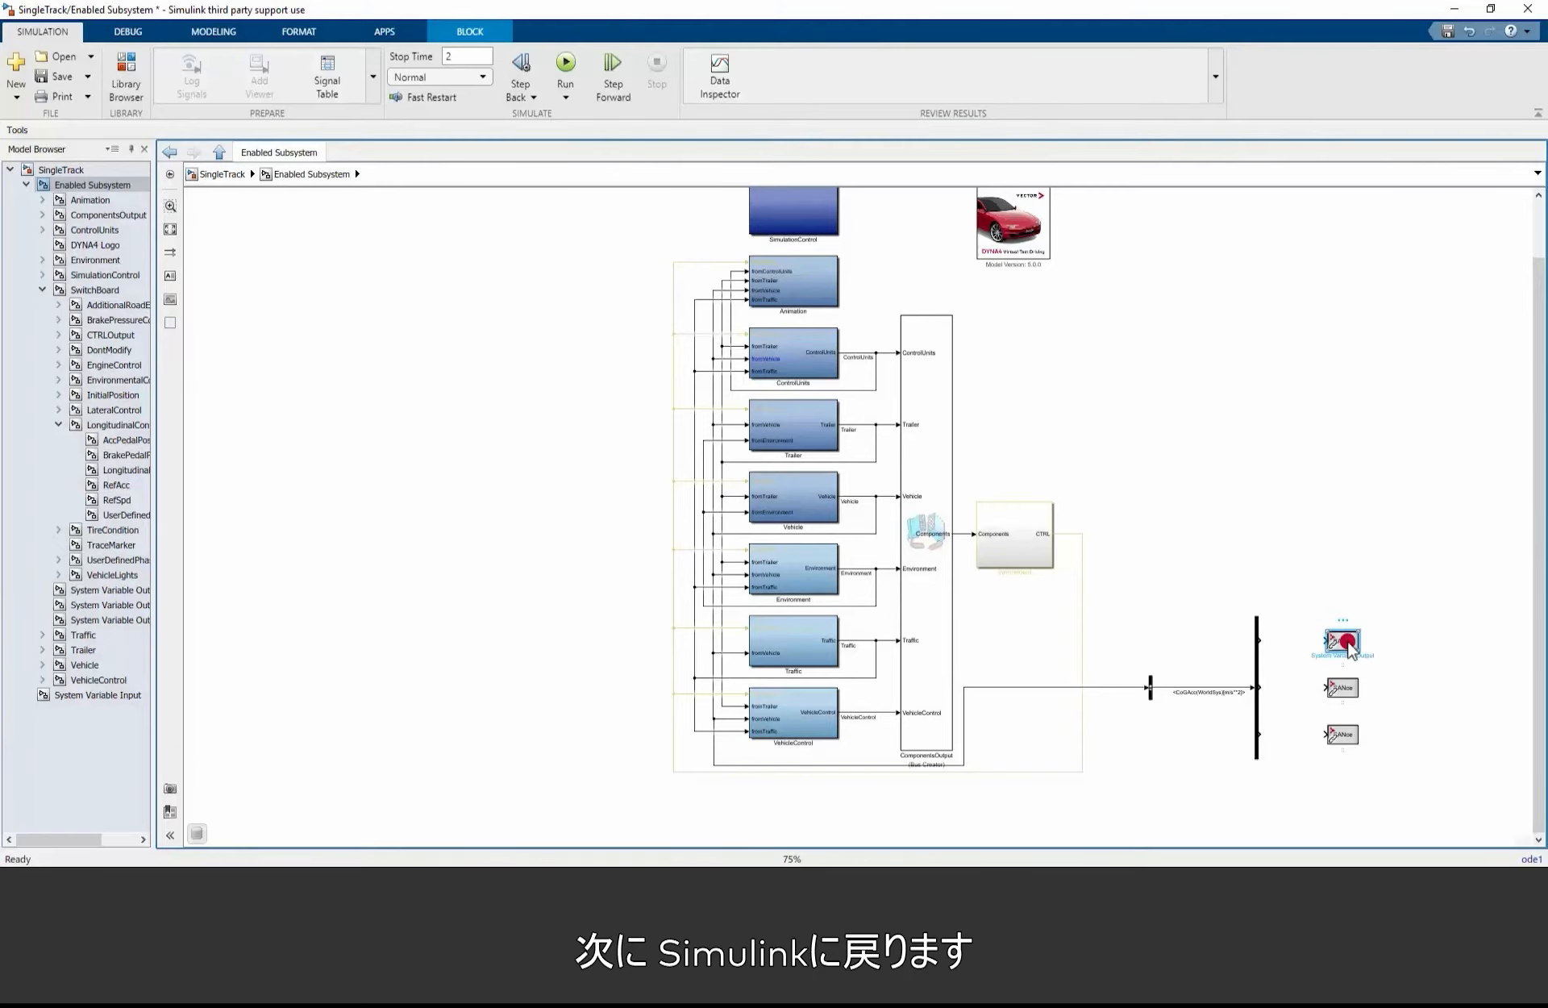
Step: In Simulink, assign the upper System Variable Output block to the CANoe variable Acc_CoG_x in namespace DYNA4_Output
double_click(1343, 641)
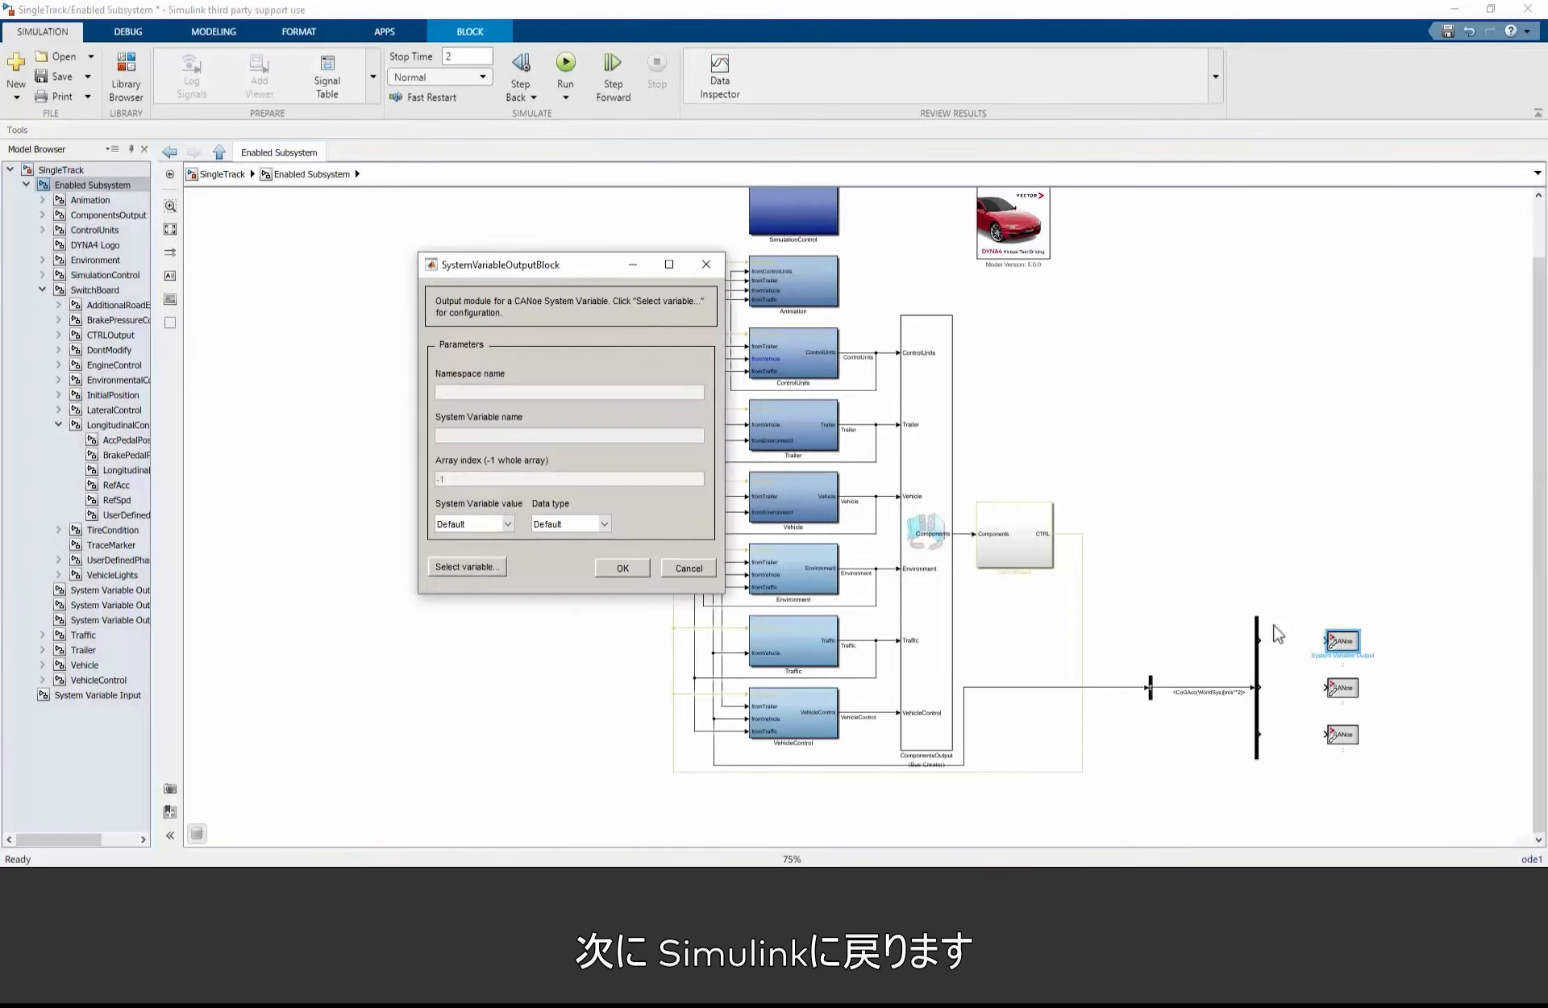
left_click(494, 568)
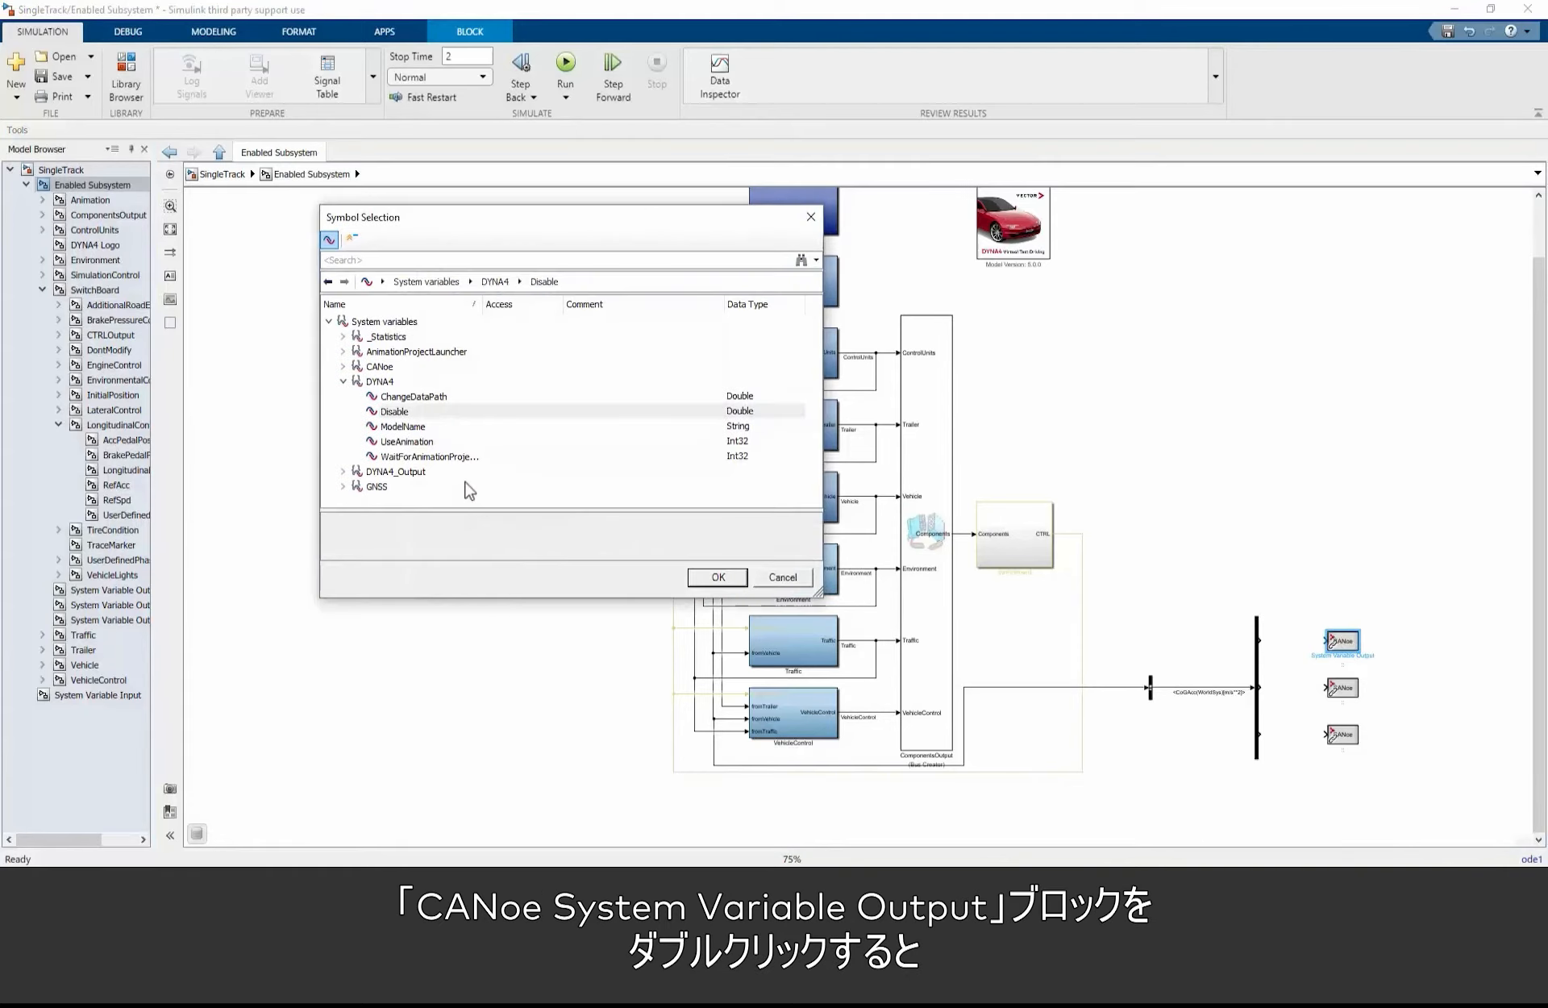
left_click(343, 382)
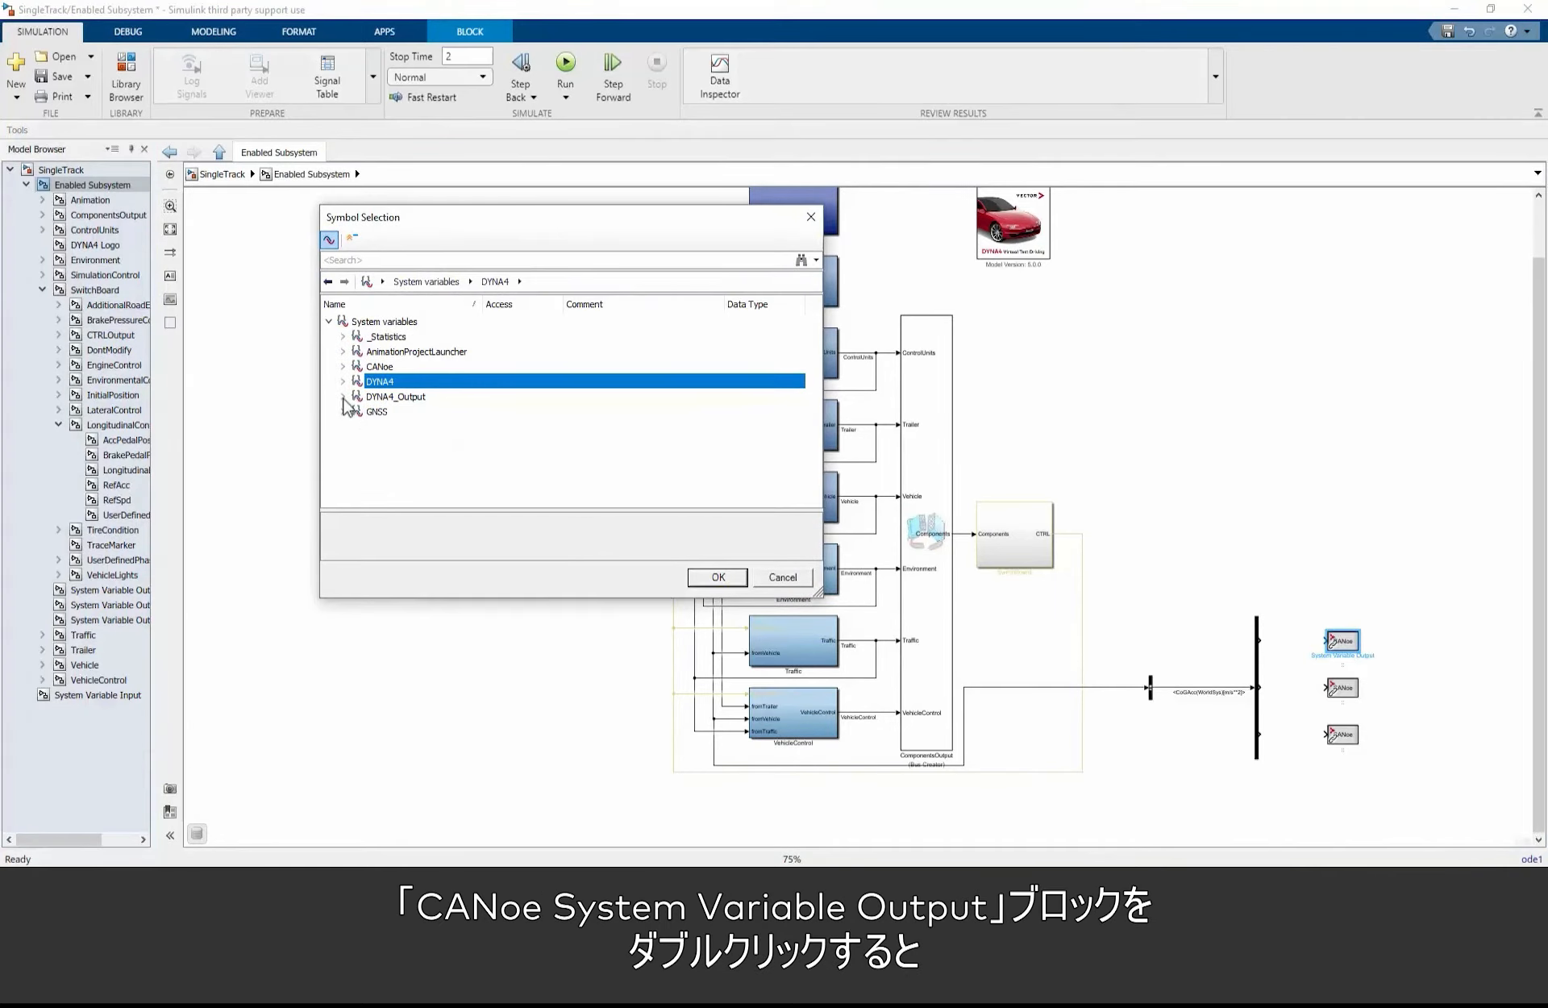
left_click(343, 396)
left_click(386, 412)
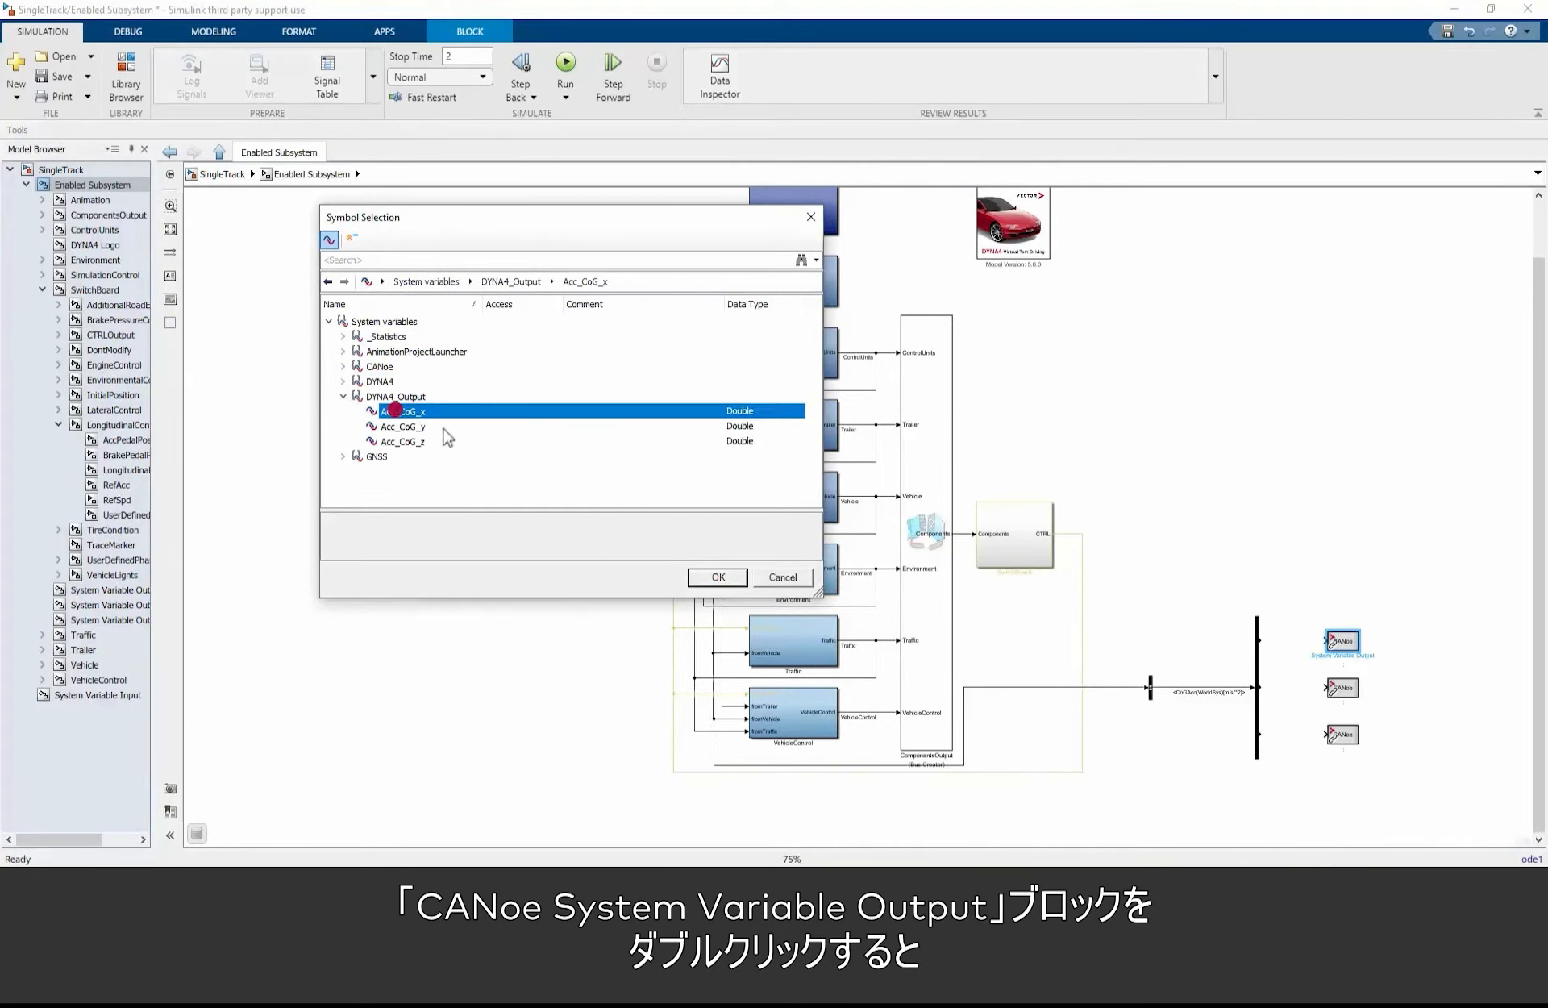
left_click(718, 578)
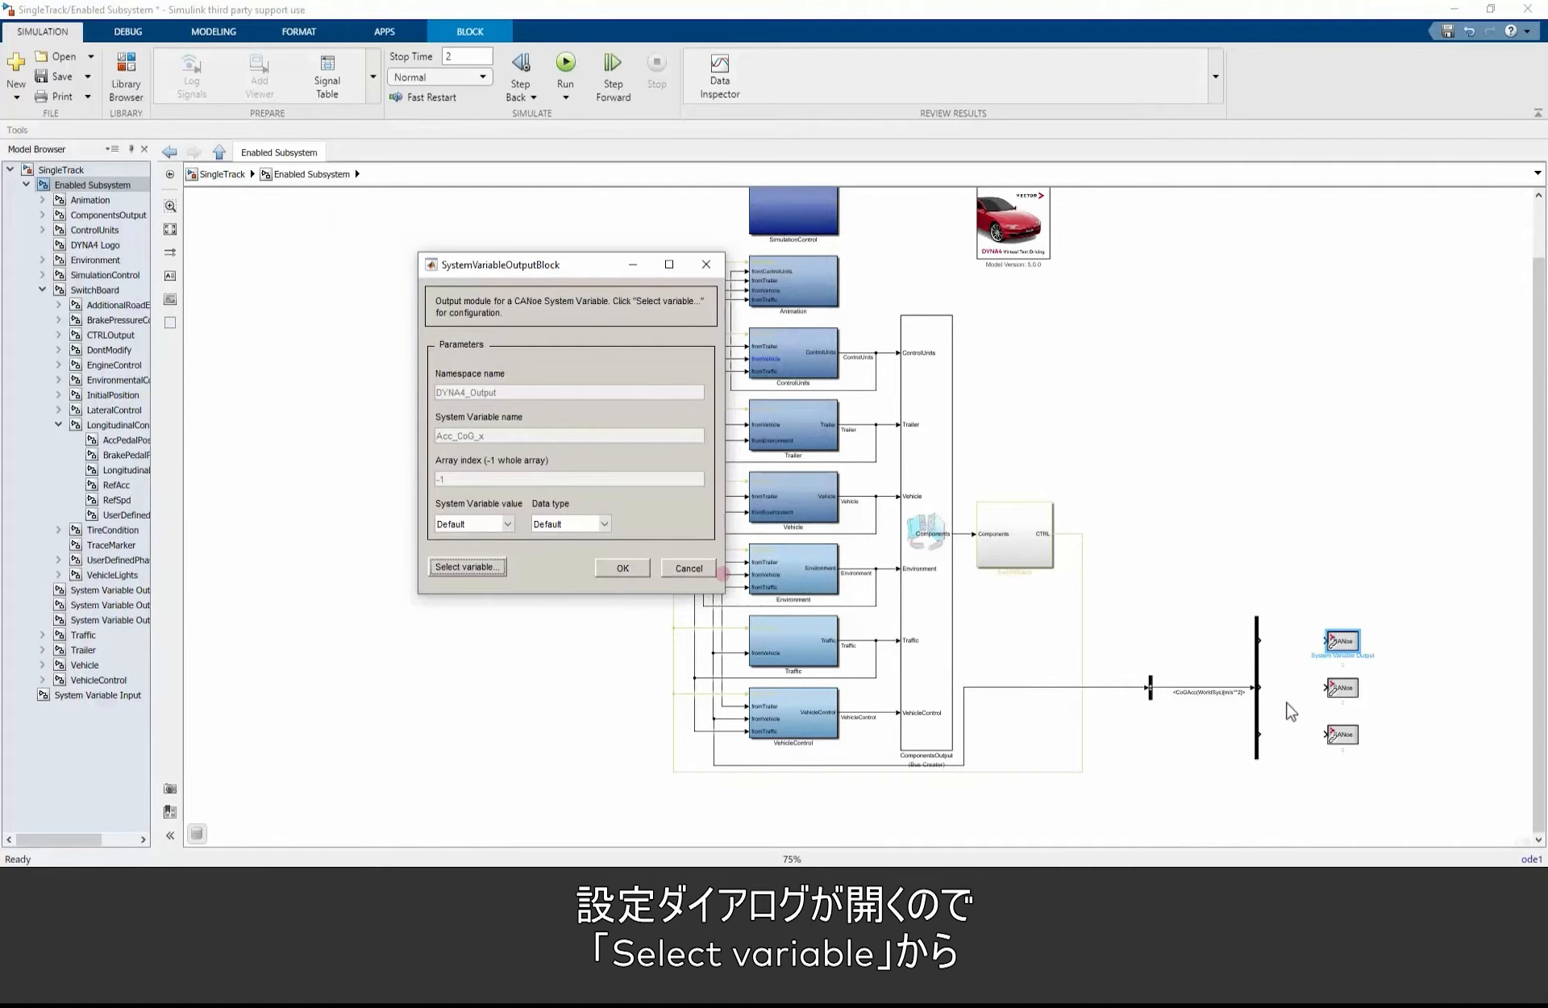
left_click(625, 568)
Step: Assign the middle System Variable Output block to the variable Acc_CoG_y in namespace DYNA4_Output
double_click(1341, 688)
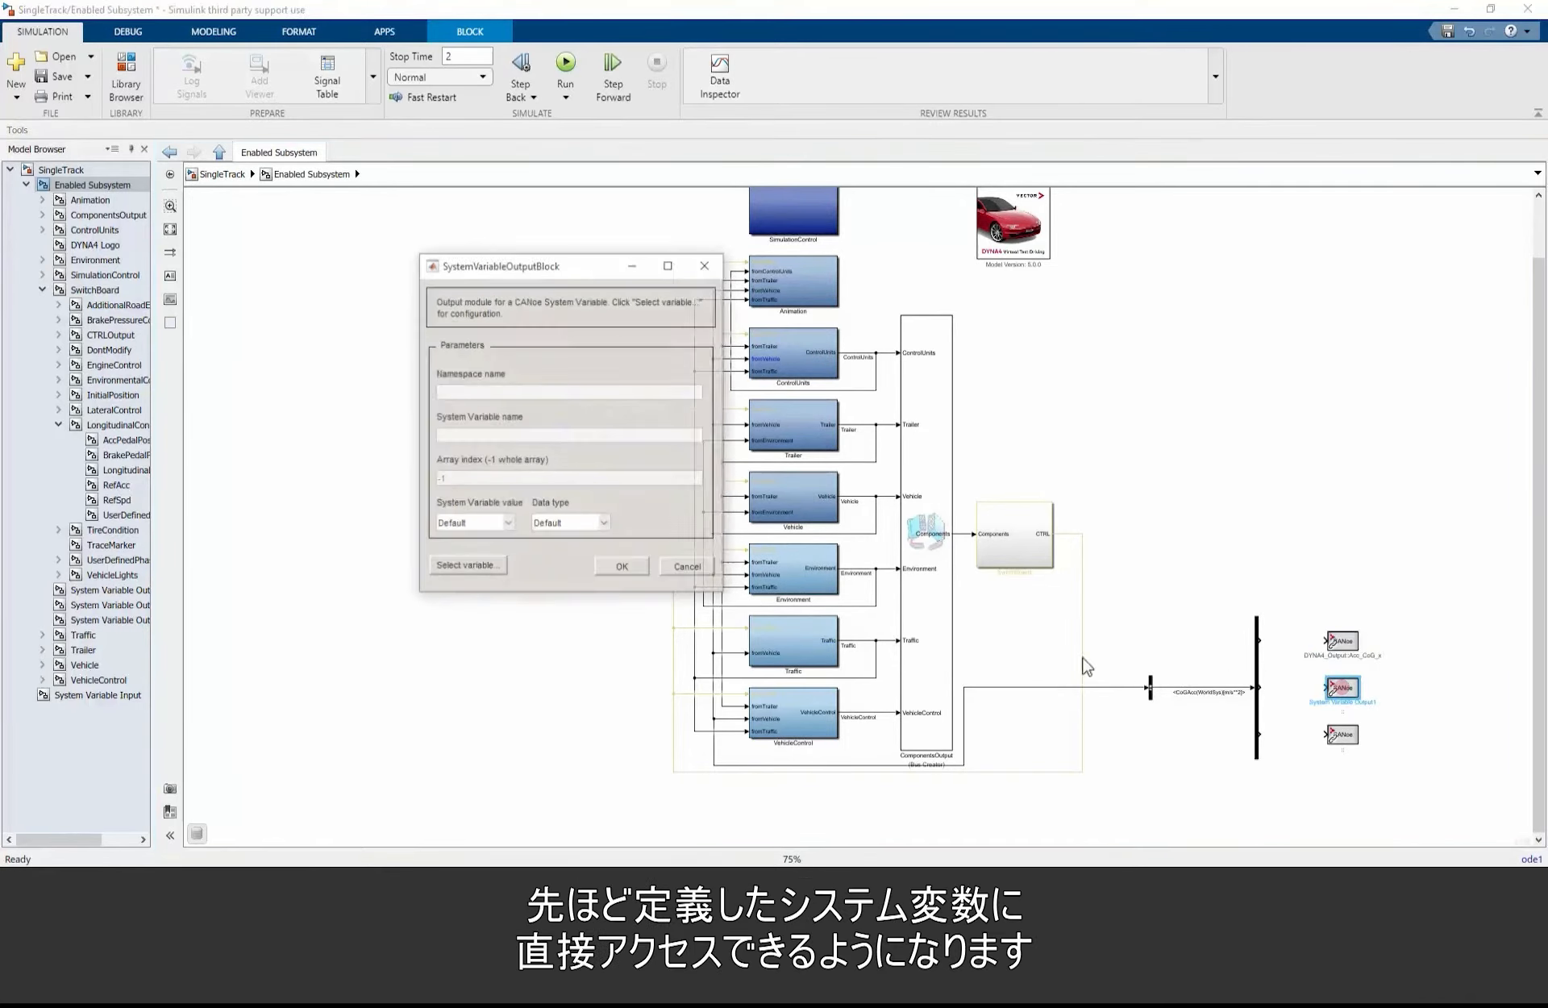
left_click(482, 569)
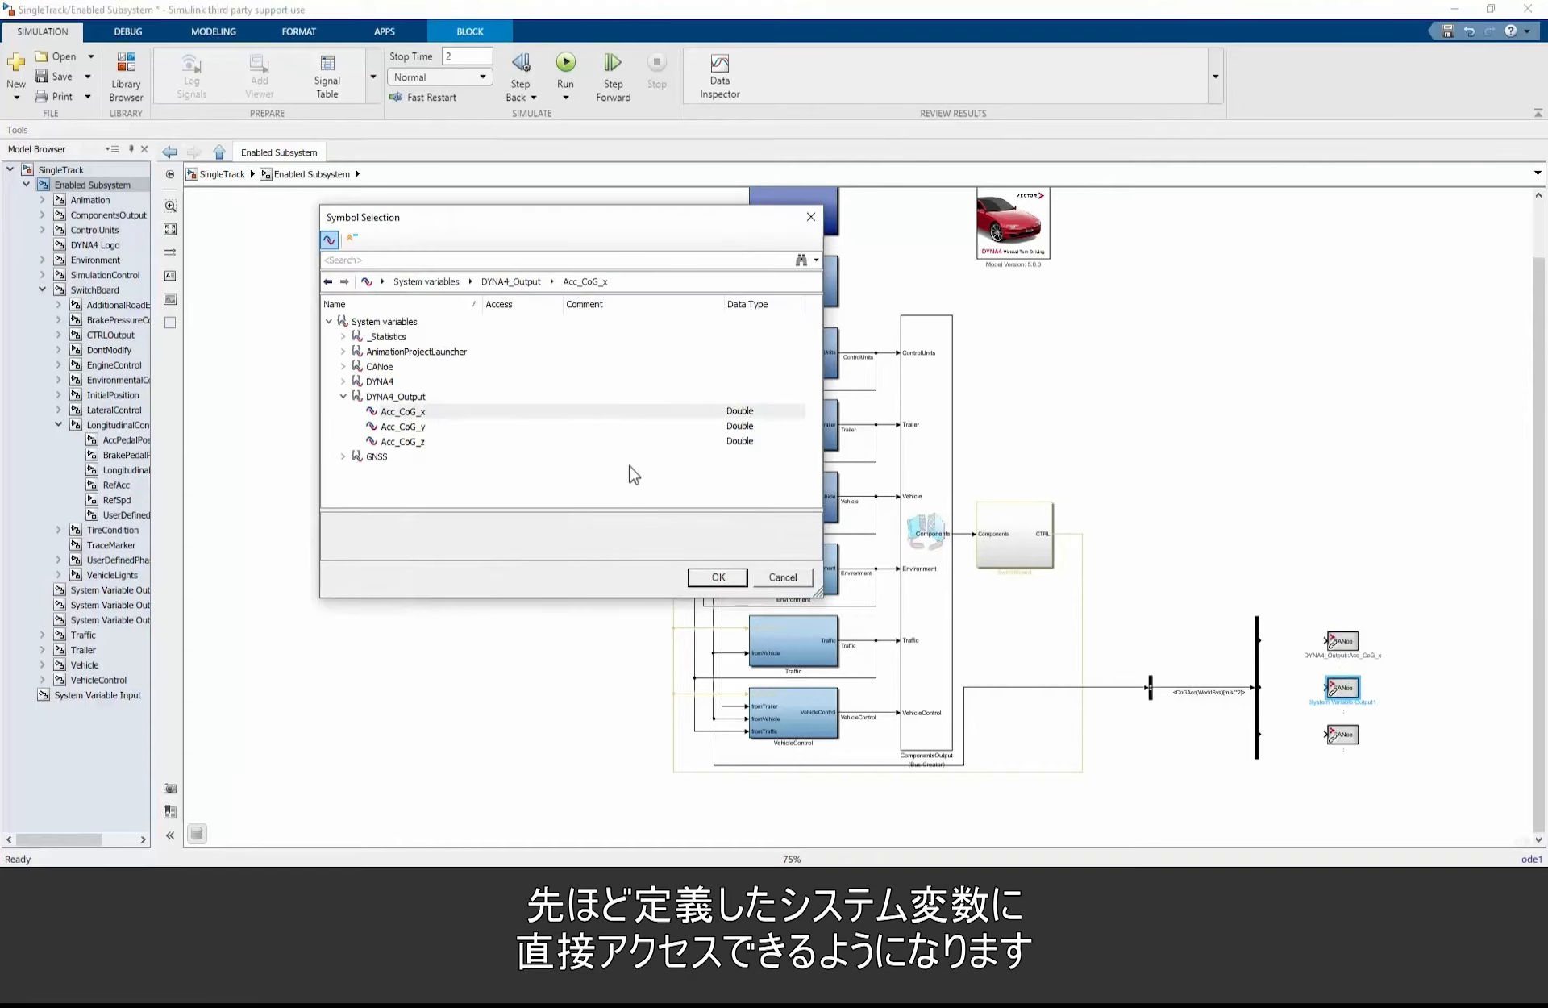
left_click(403, 427)
left_click(717, 577)
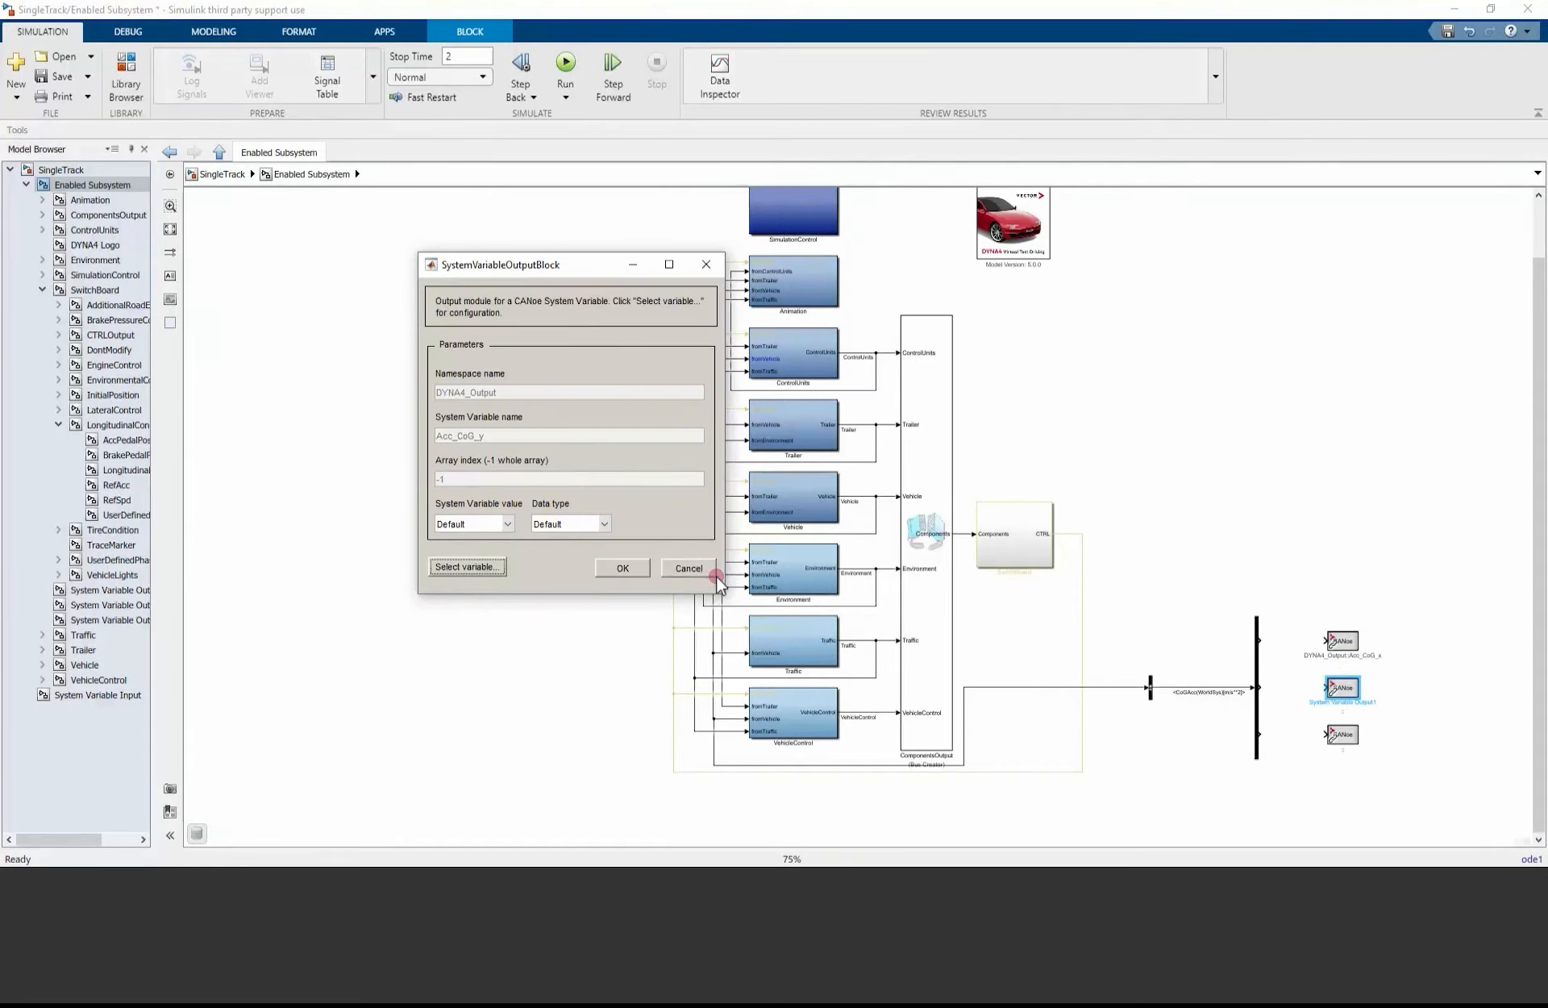
left_click(645, 570)
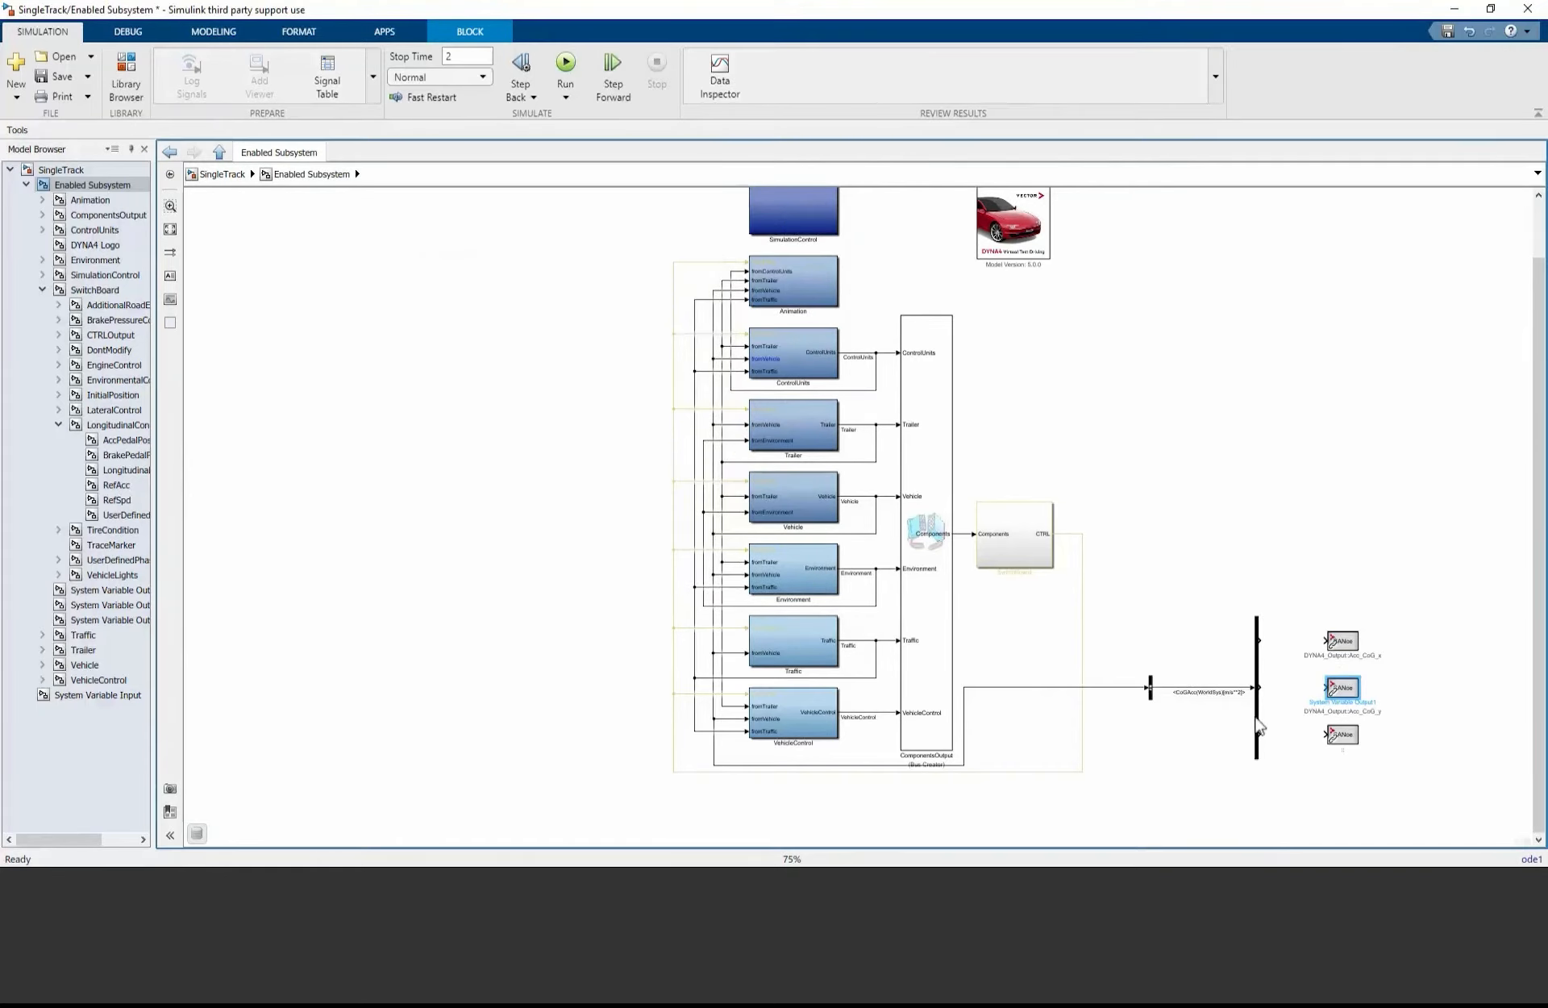
Step: Assign the lower System Variable Output block to the variable Acc_CoG_z in namespace DYNA4_Output
double_click(1342, 734)
left_click(490, 569)
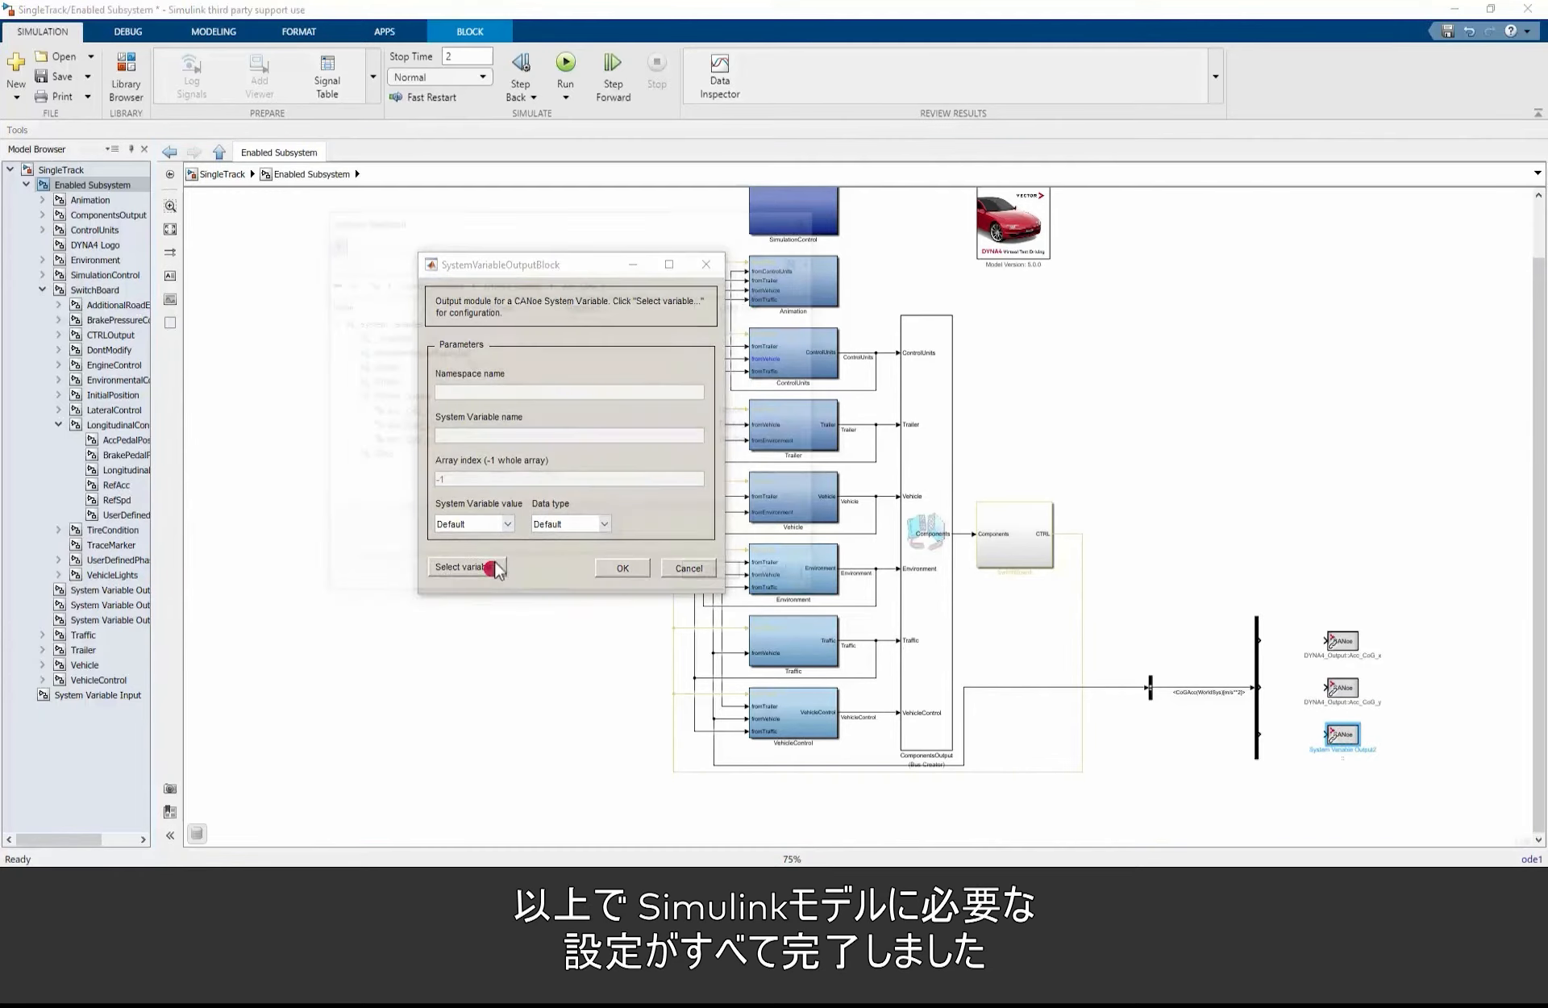
left_click(429, 439)
left_click(718, 574)
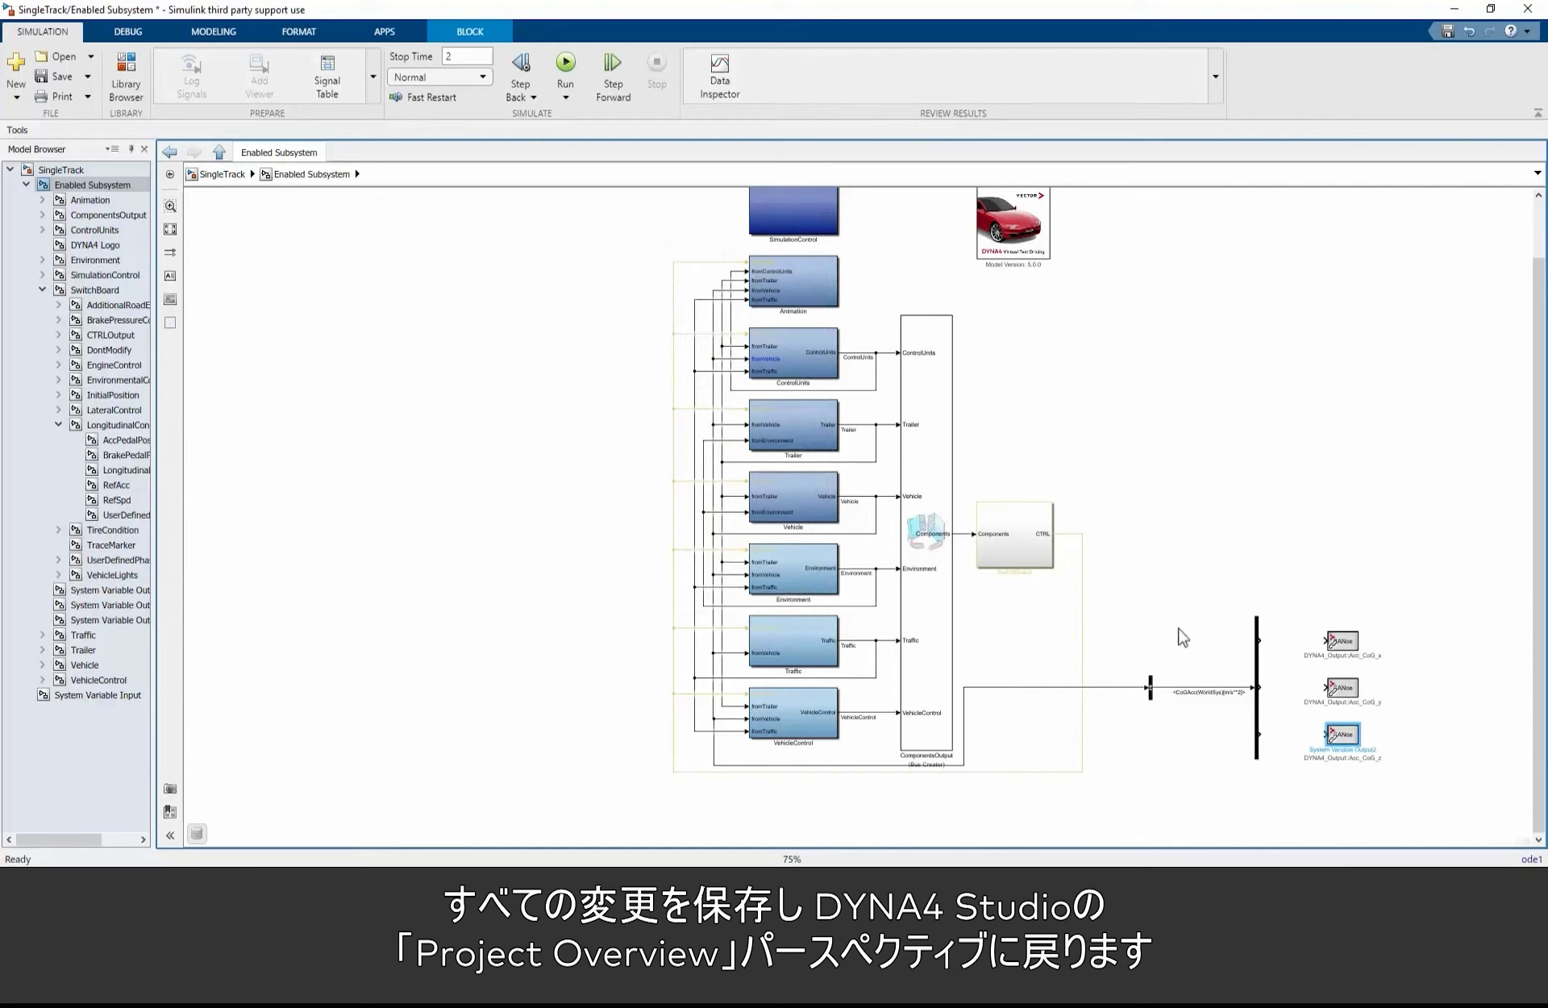
Step: Connect the three Demux outputs to the Acc_CoG_x, Acc_CoG_y and Acc_CoG_z output blocks and save the model
left_click_drag(1259, 640, 1327, 641)
left_click_drag(1256, 687, 1327, 688)
left_click_drag(1258, 734, 1327, 735)
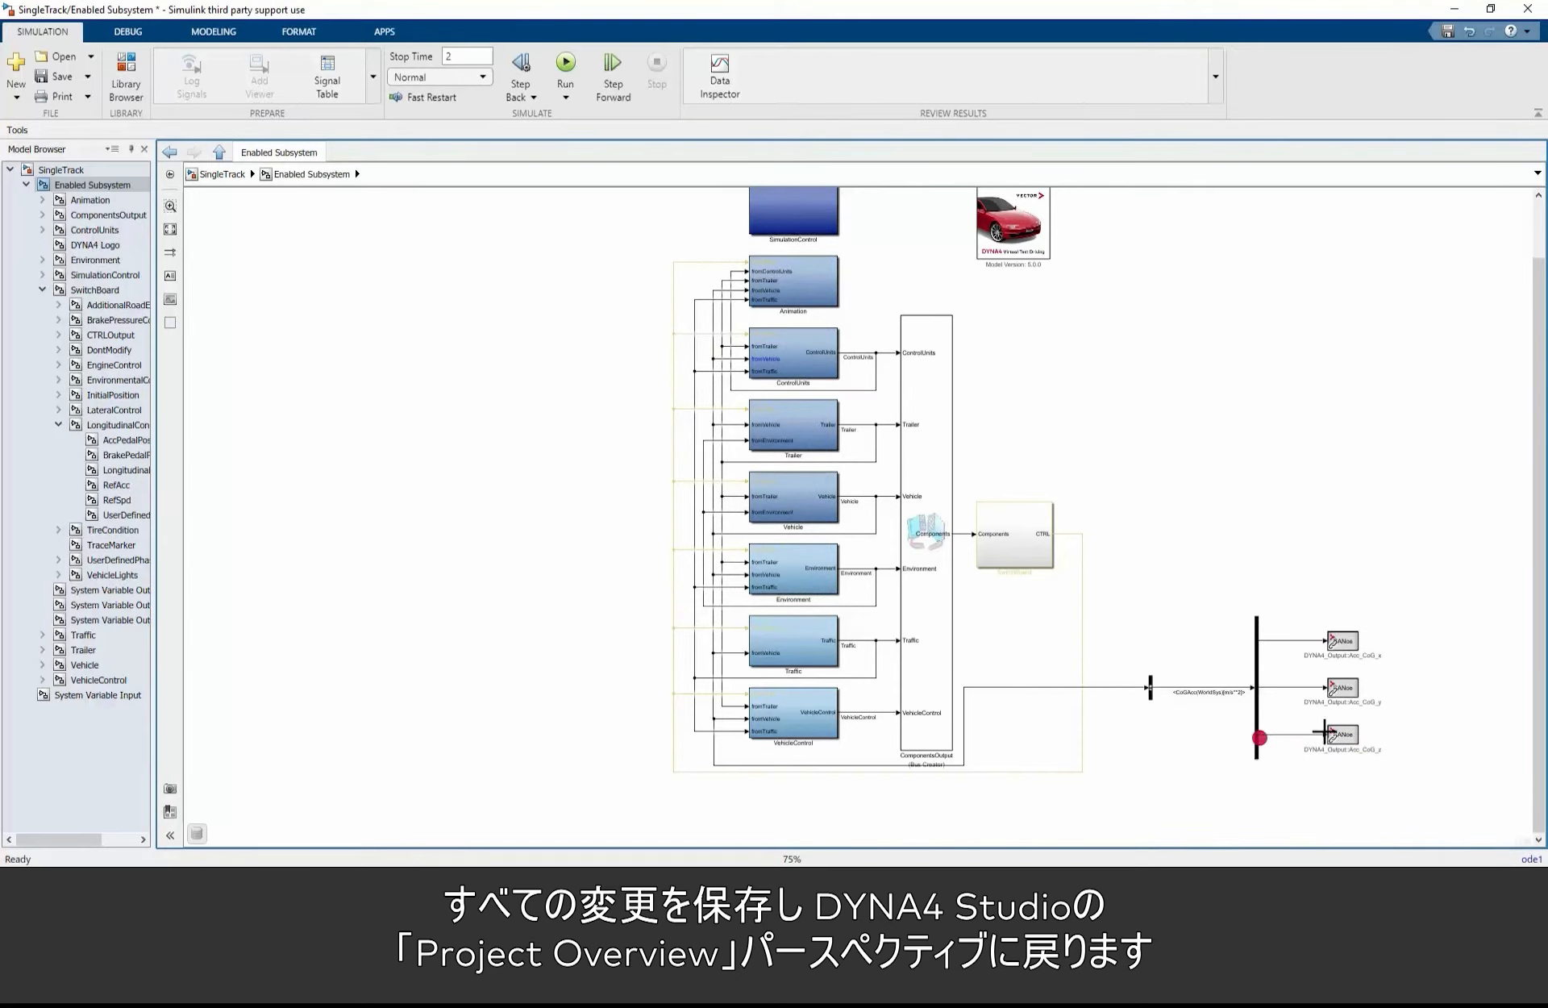
left_click(53, 77)
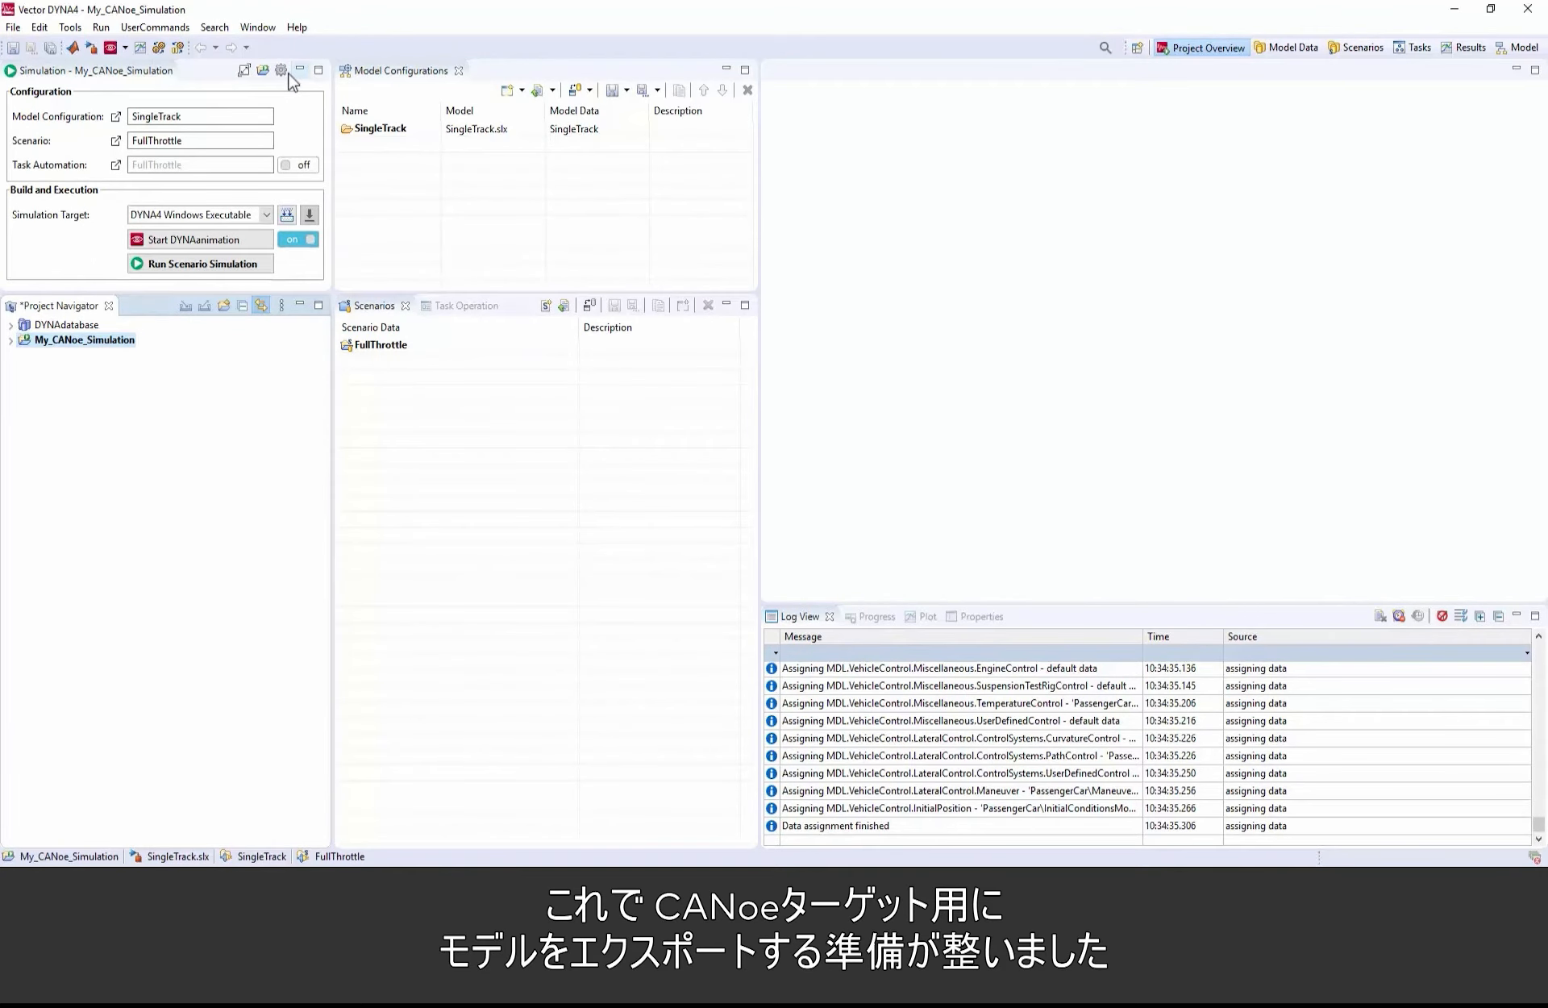
Step: In DYNA4, enable CANoe in the simulation target preferences and select it as the simulation target
left_click(280, 70)
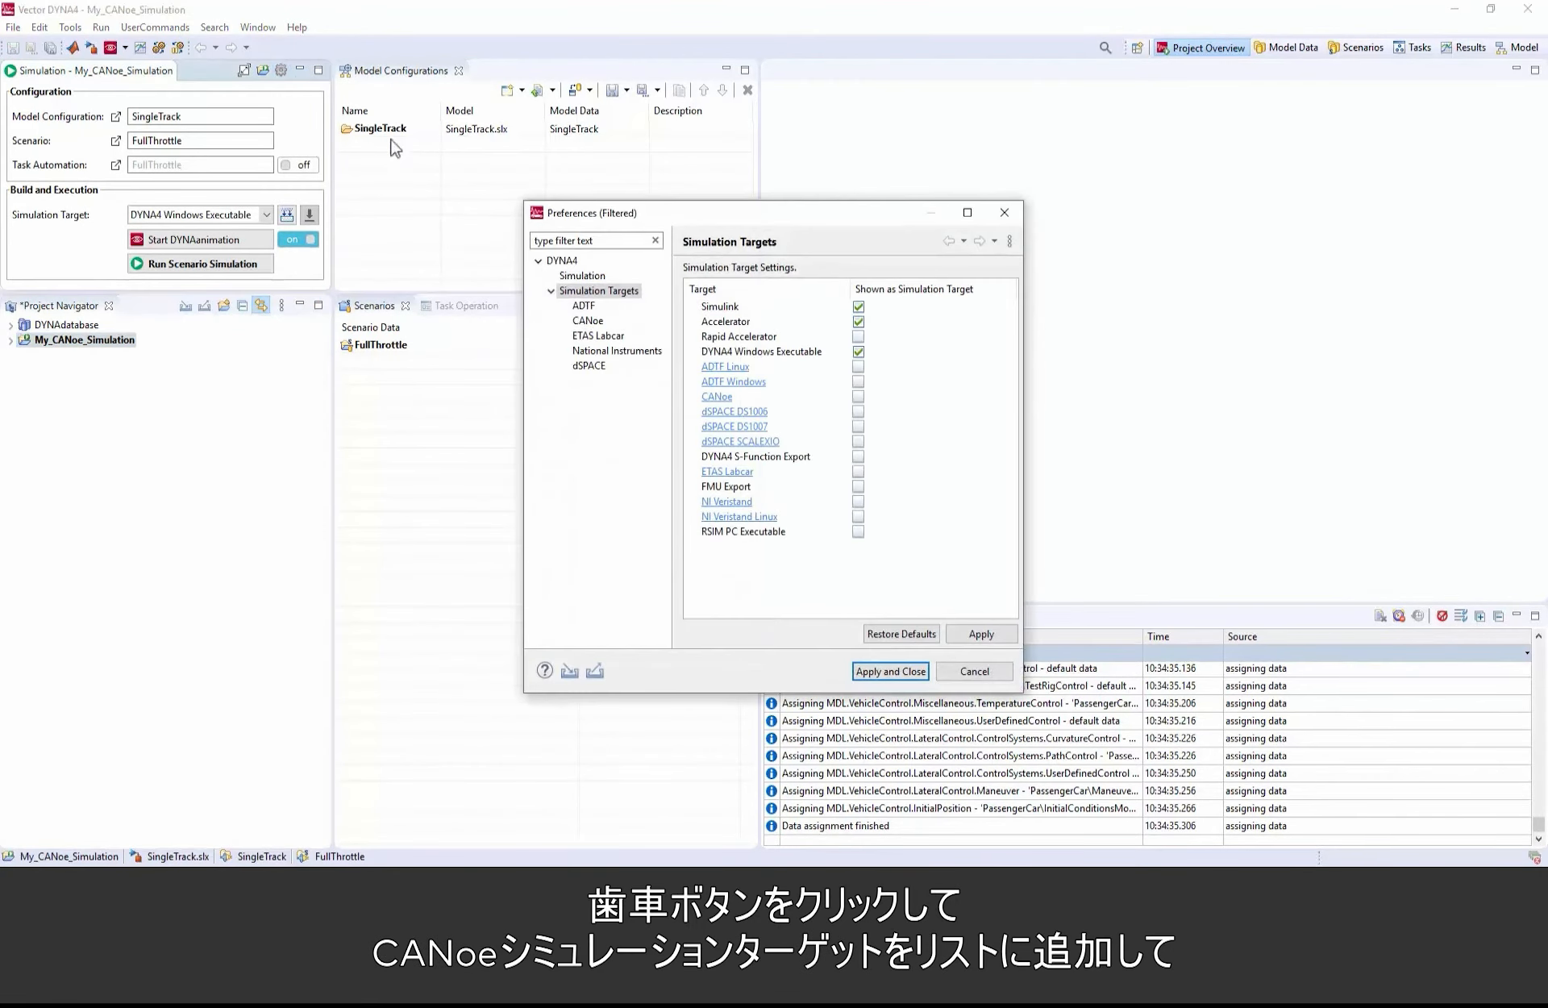
left_click(858, 397)
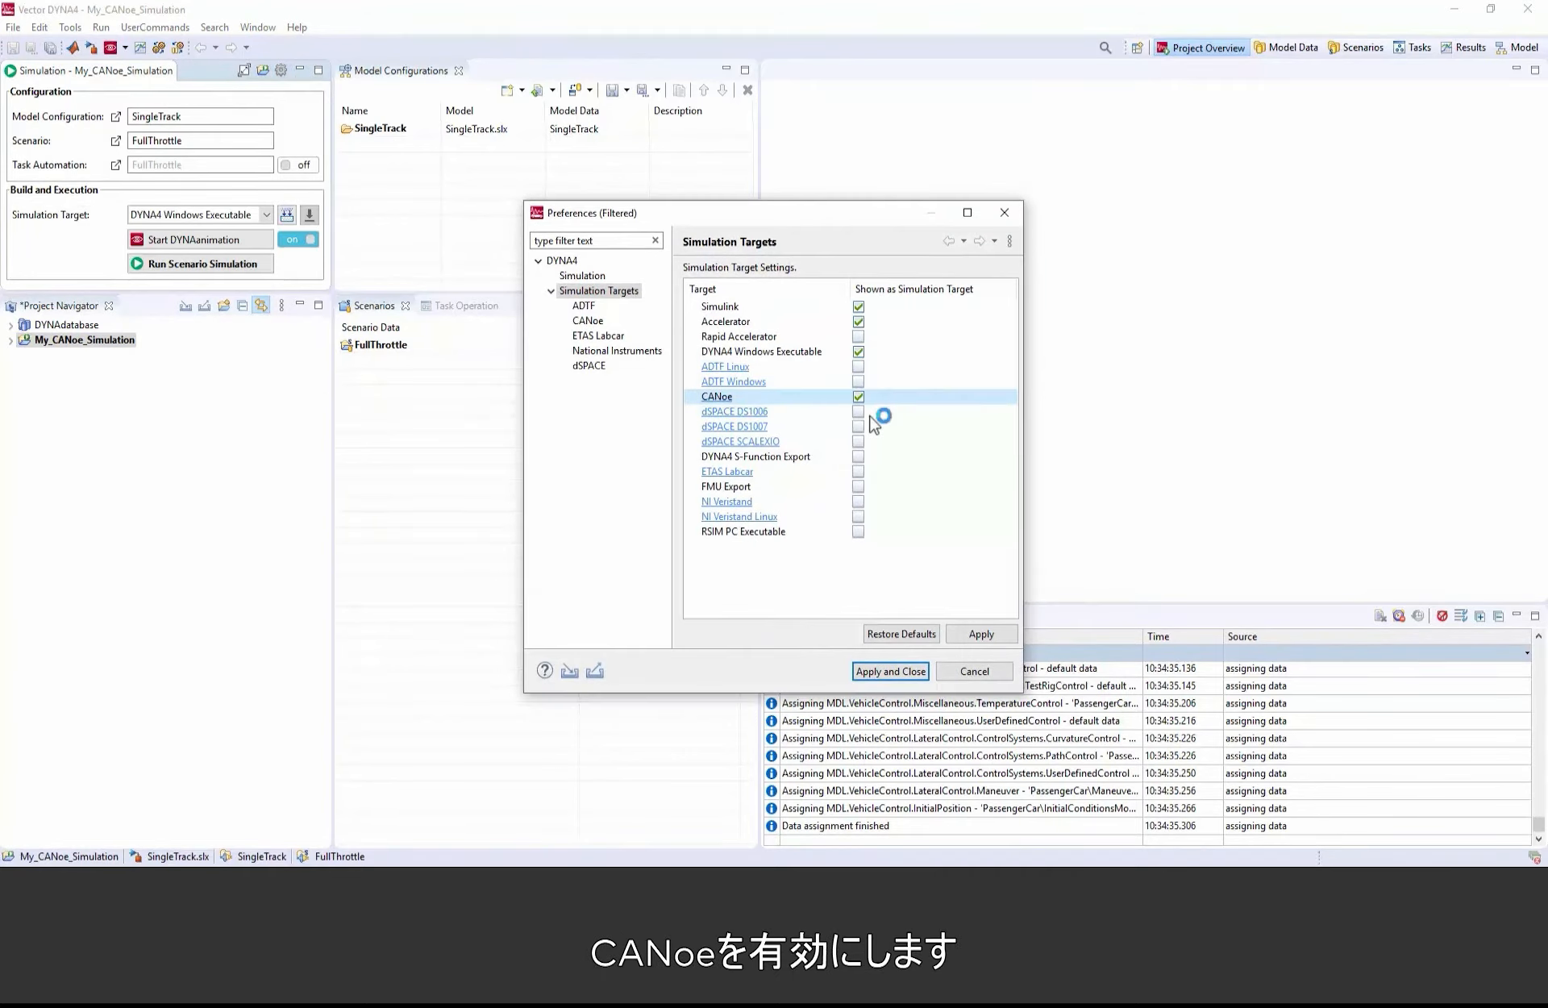
left_click(891, 671)
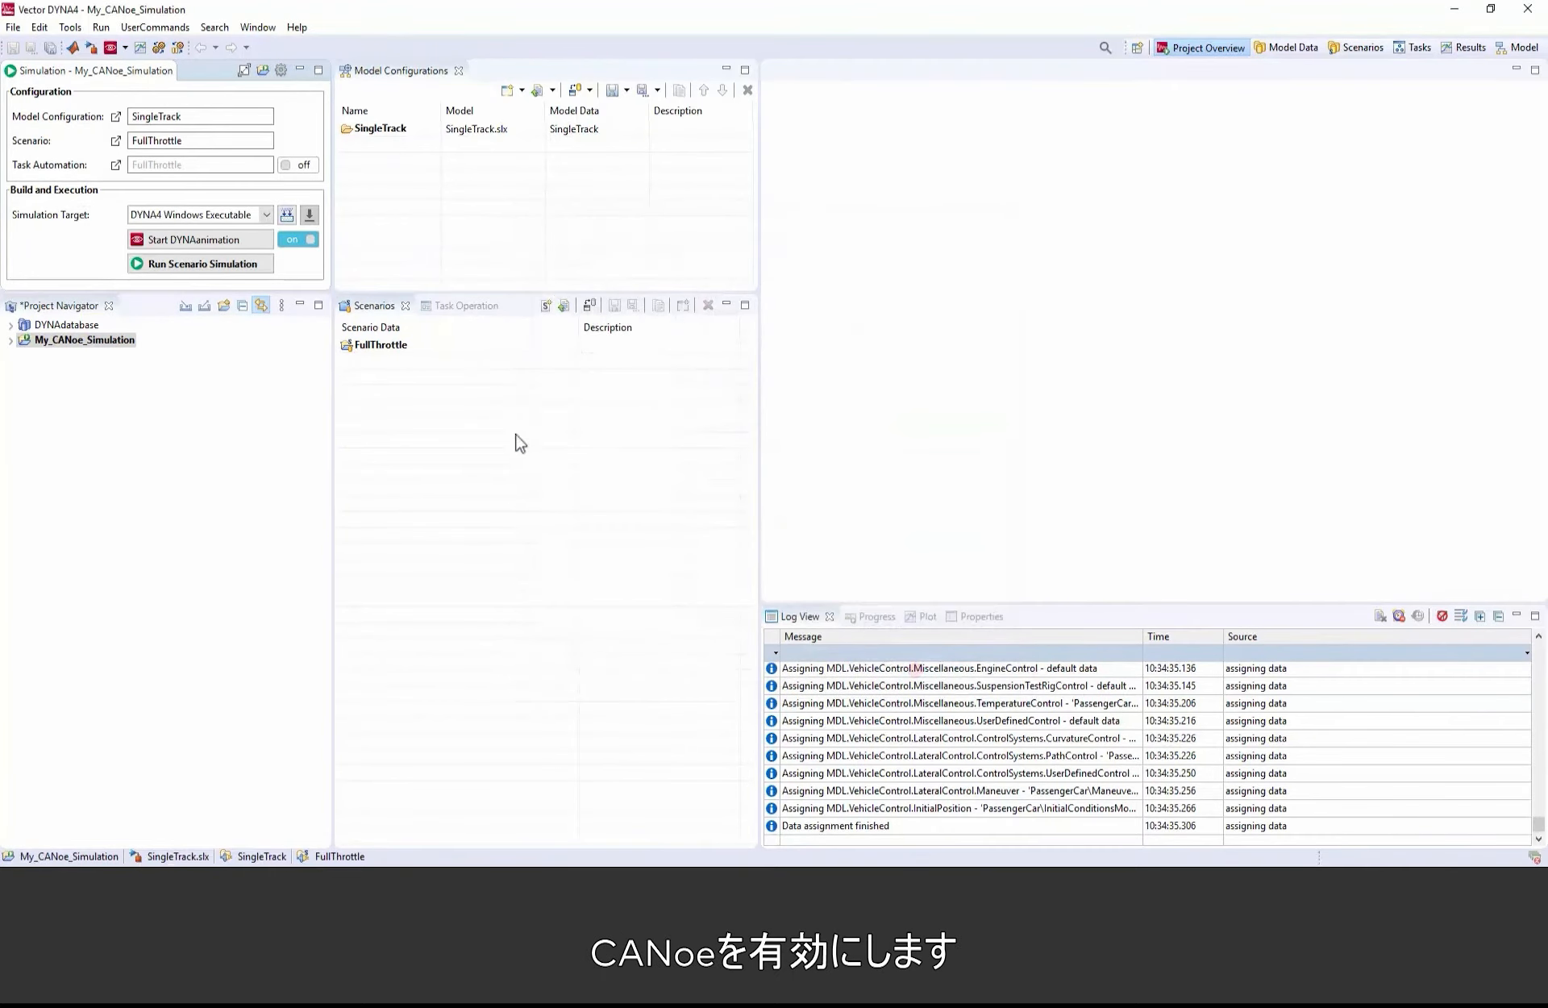
left_click(265, 216)
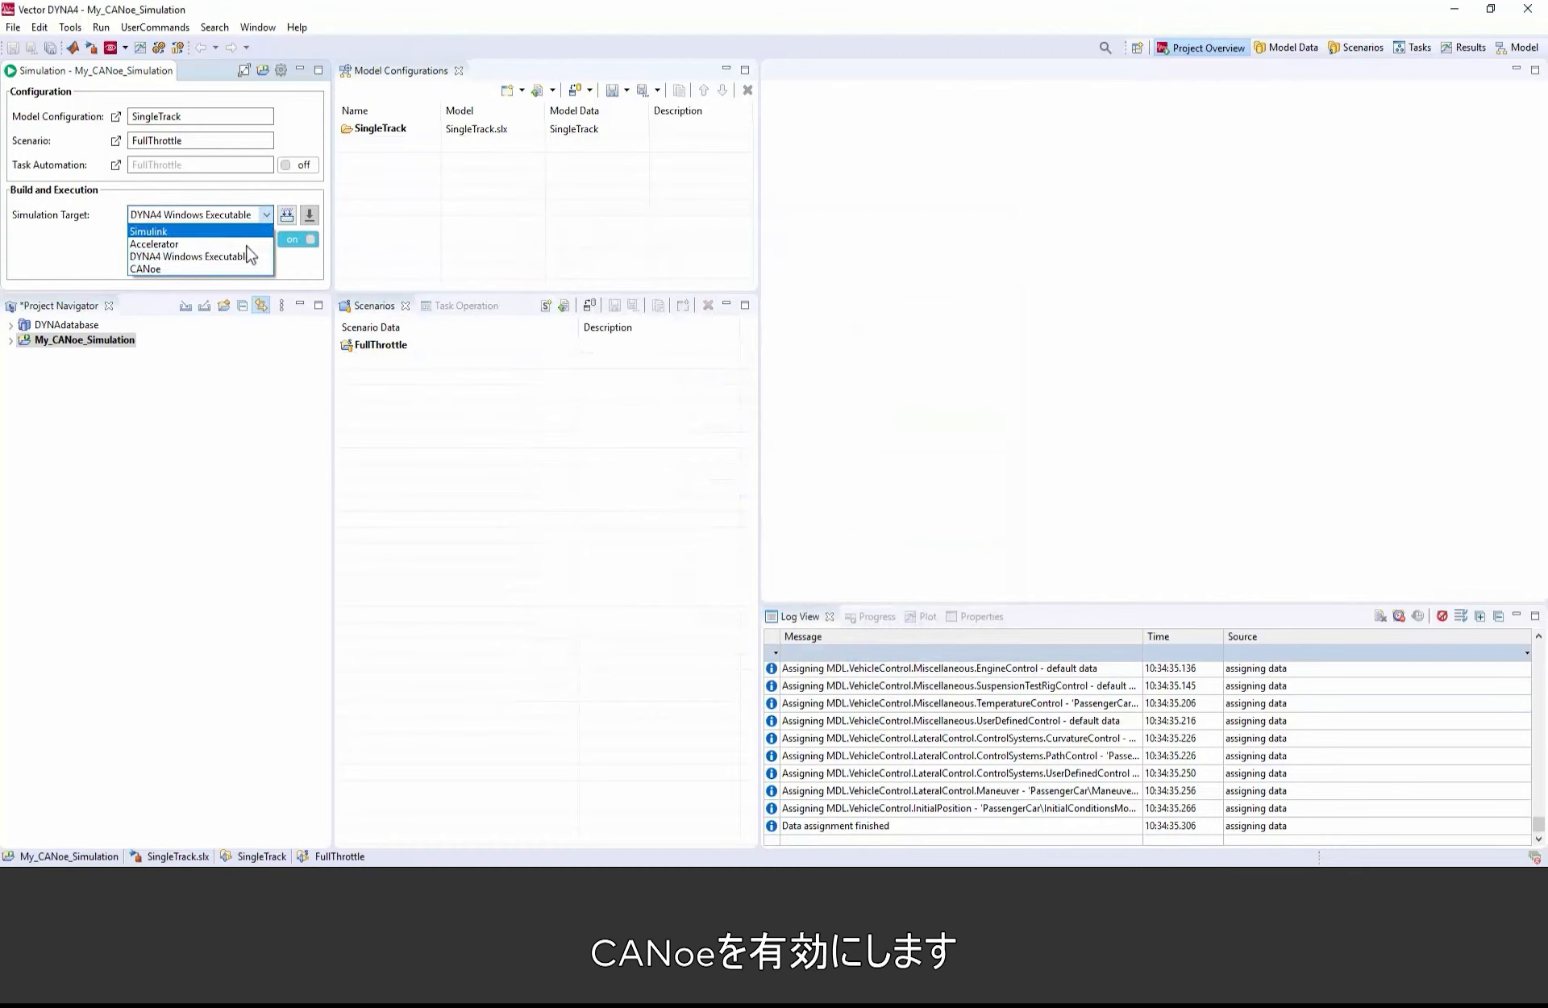
left_click(237, 270)
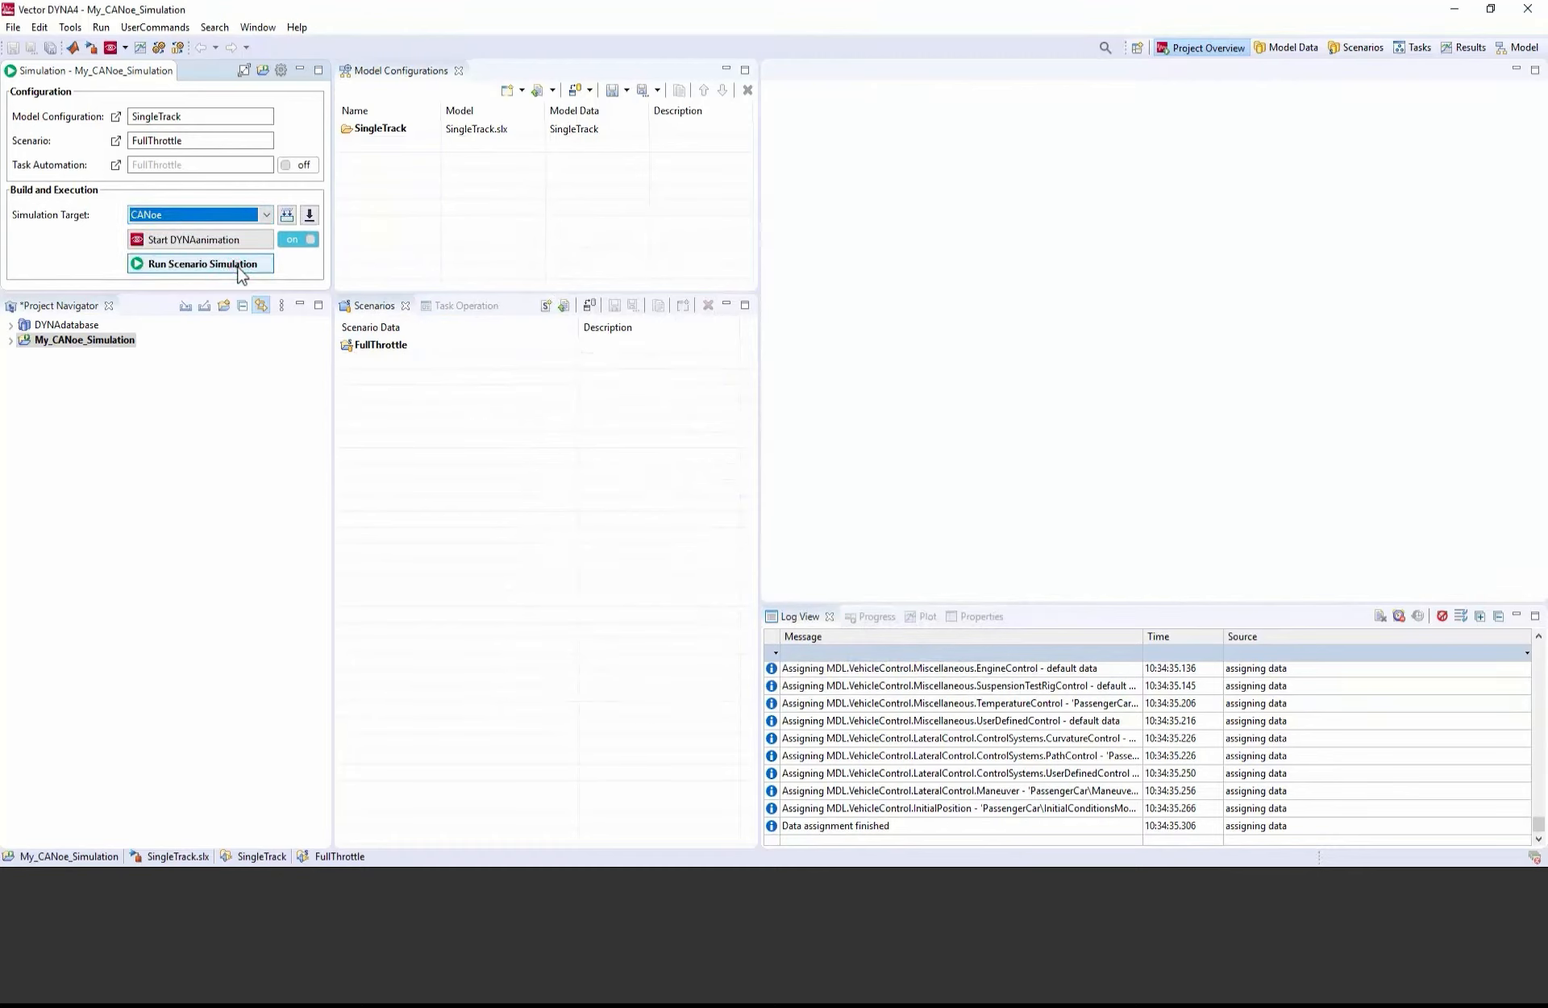
Step: Start an RT Dataset export of the My_CANoe_Simulation project, saving the project's changes
left_click(204, 317)
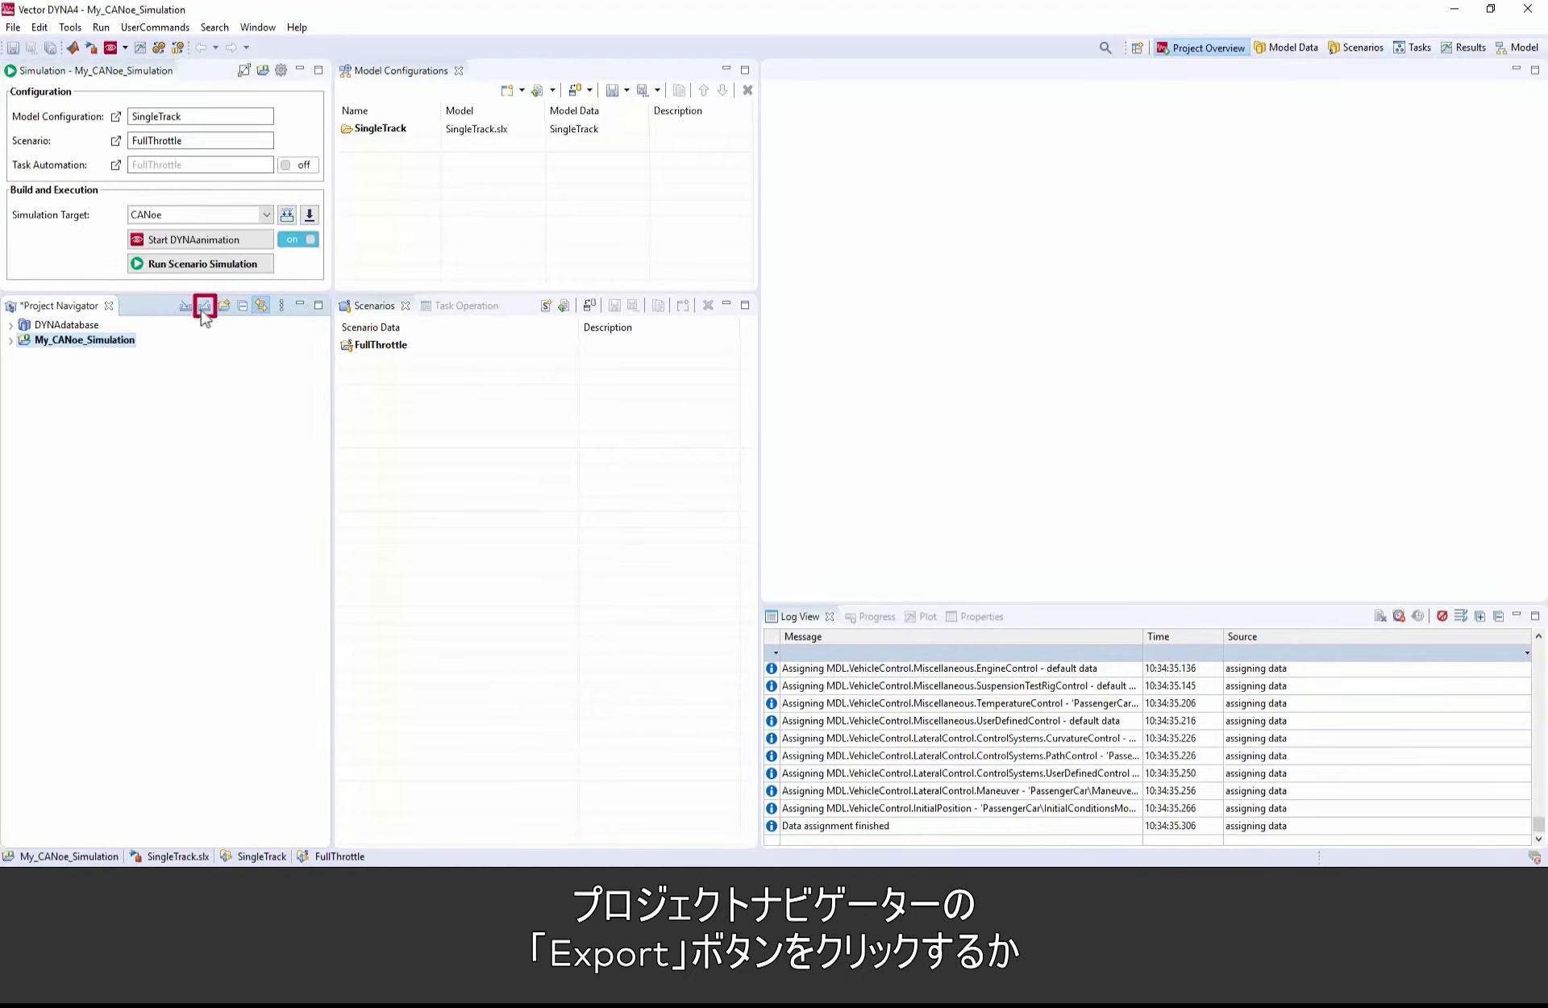
right_click(54, 340)
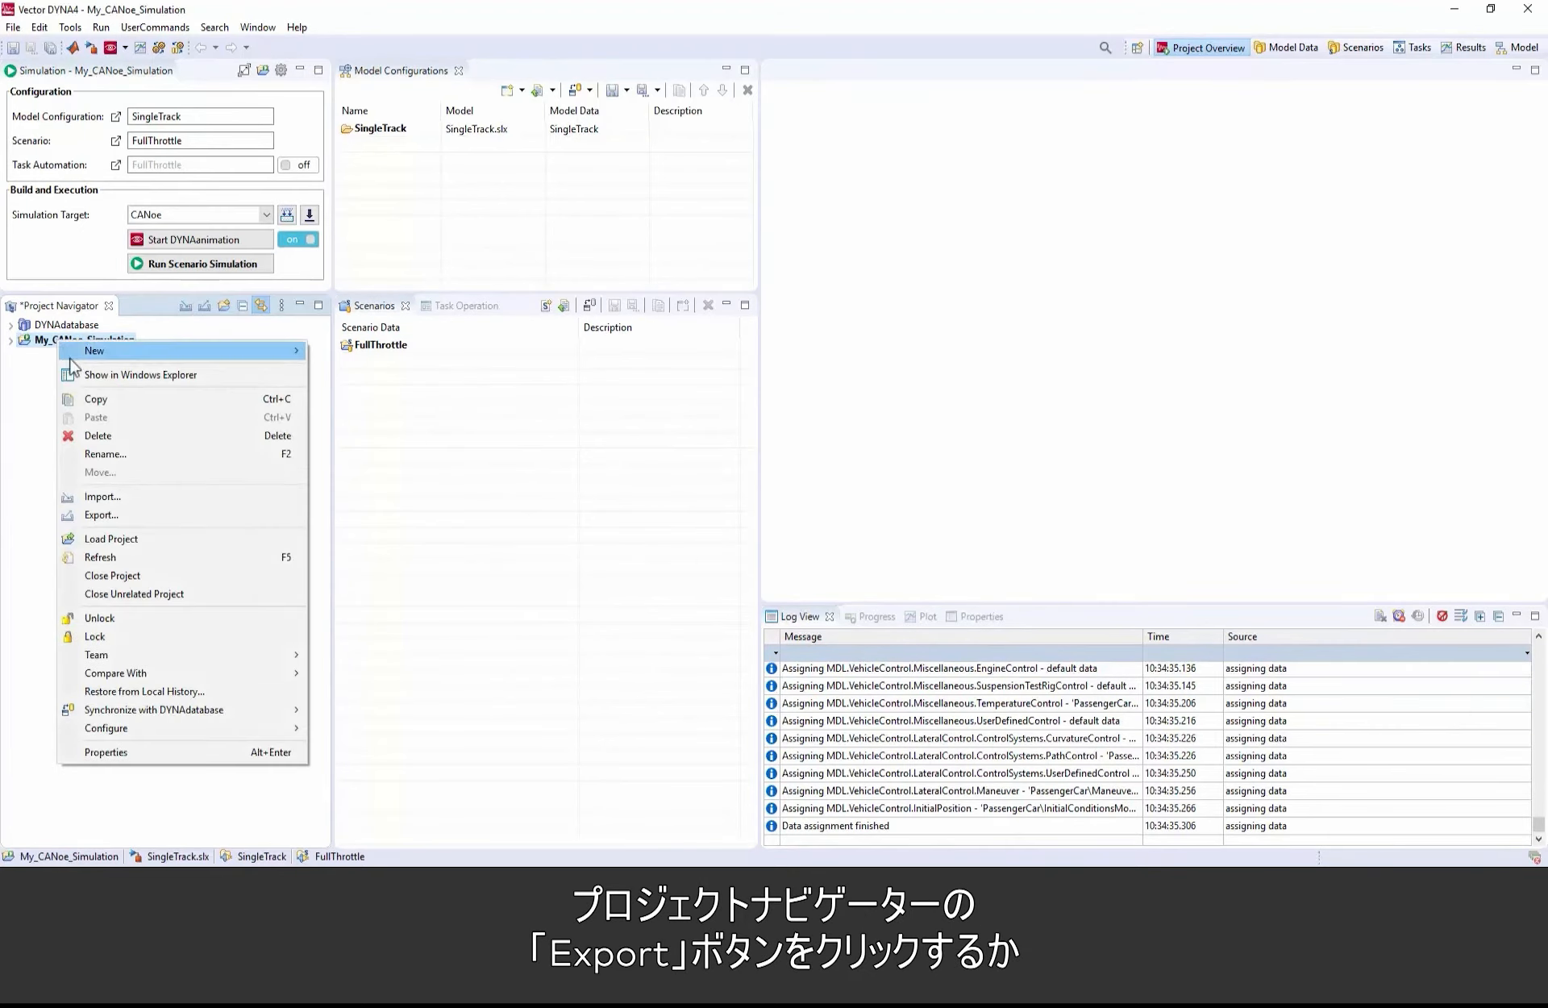
left_click(121, 516)
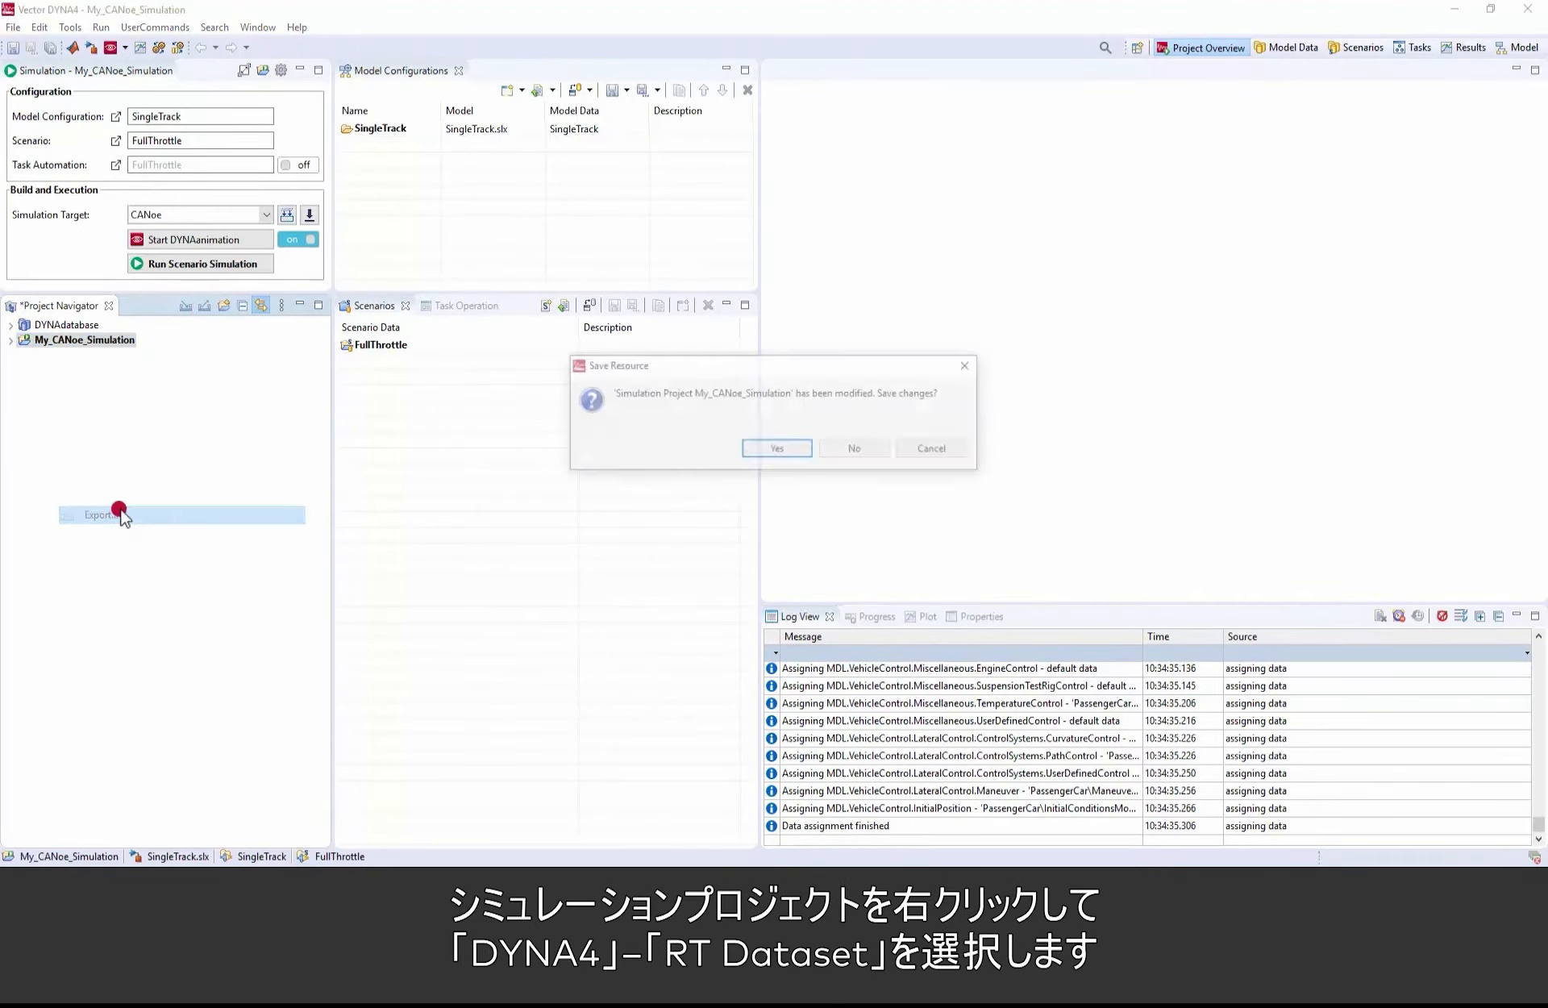
left_click(805, 449)
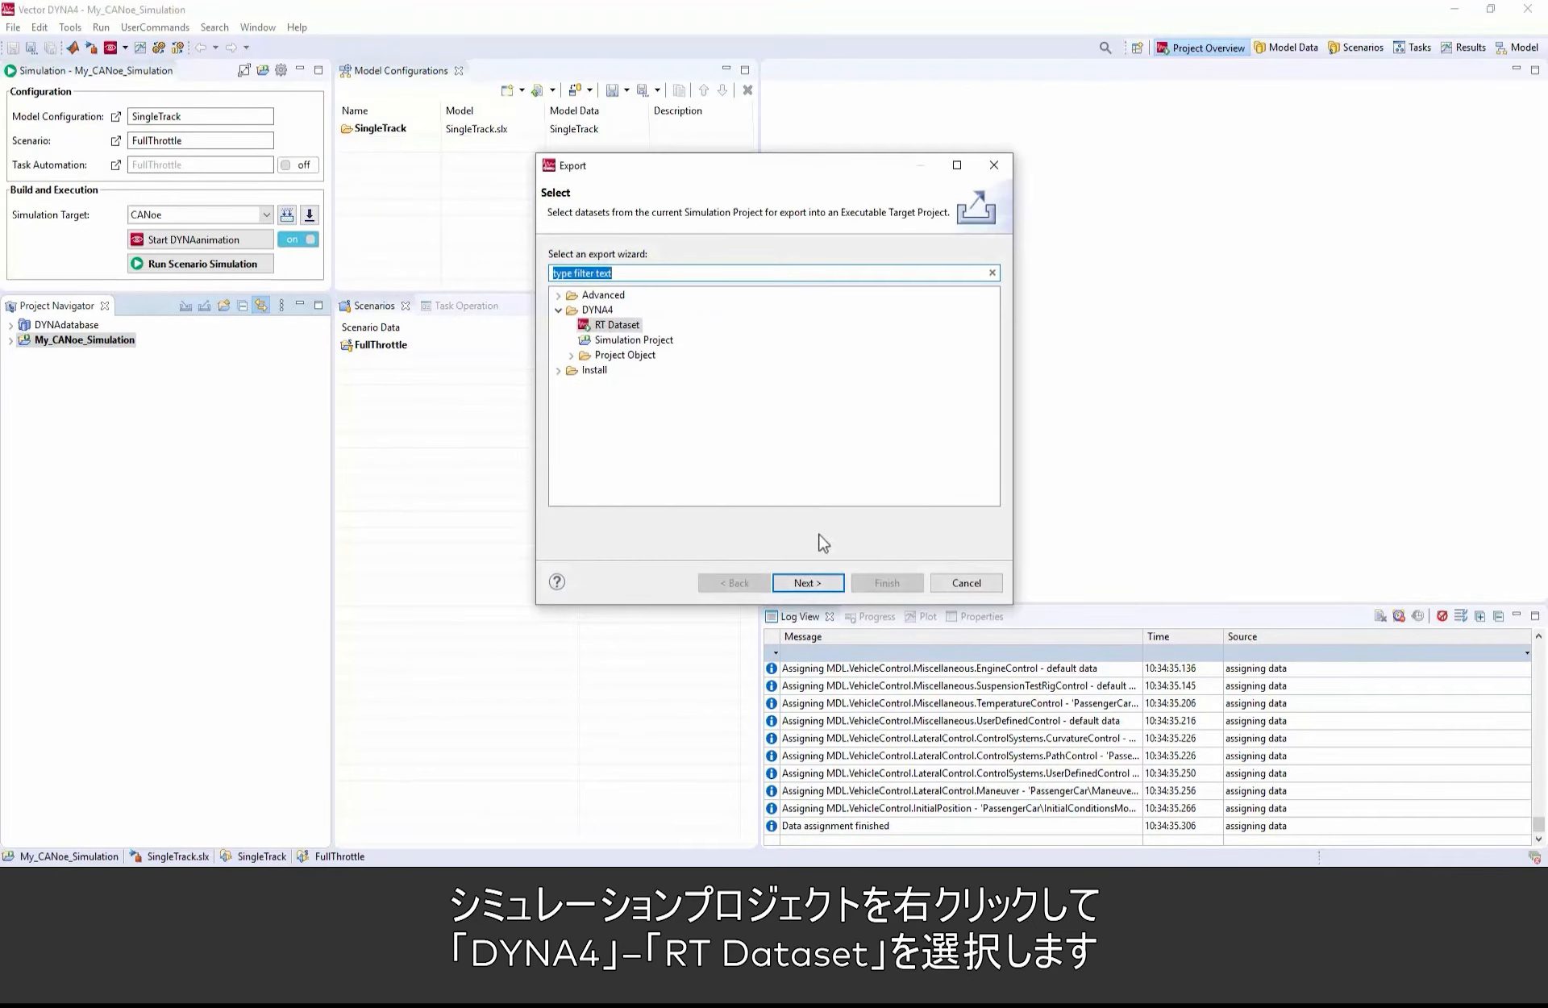
left_click(840, 583)
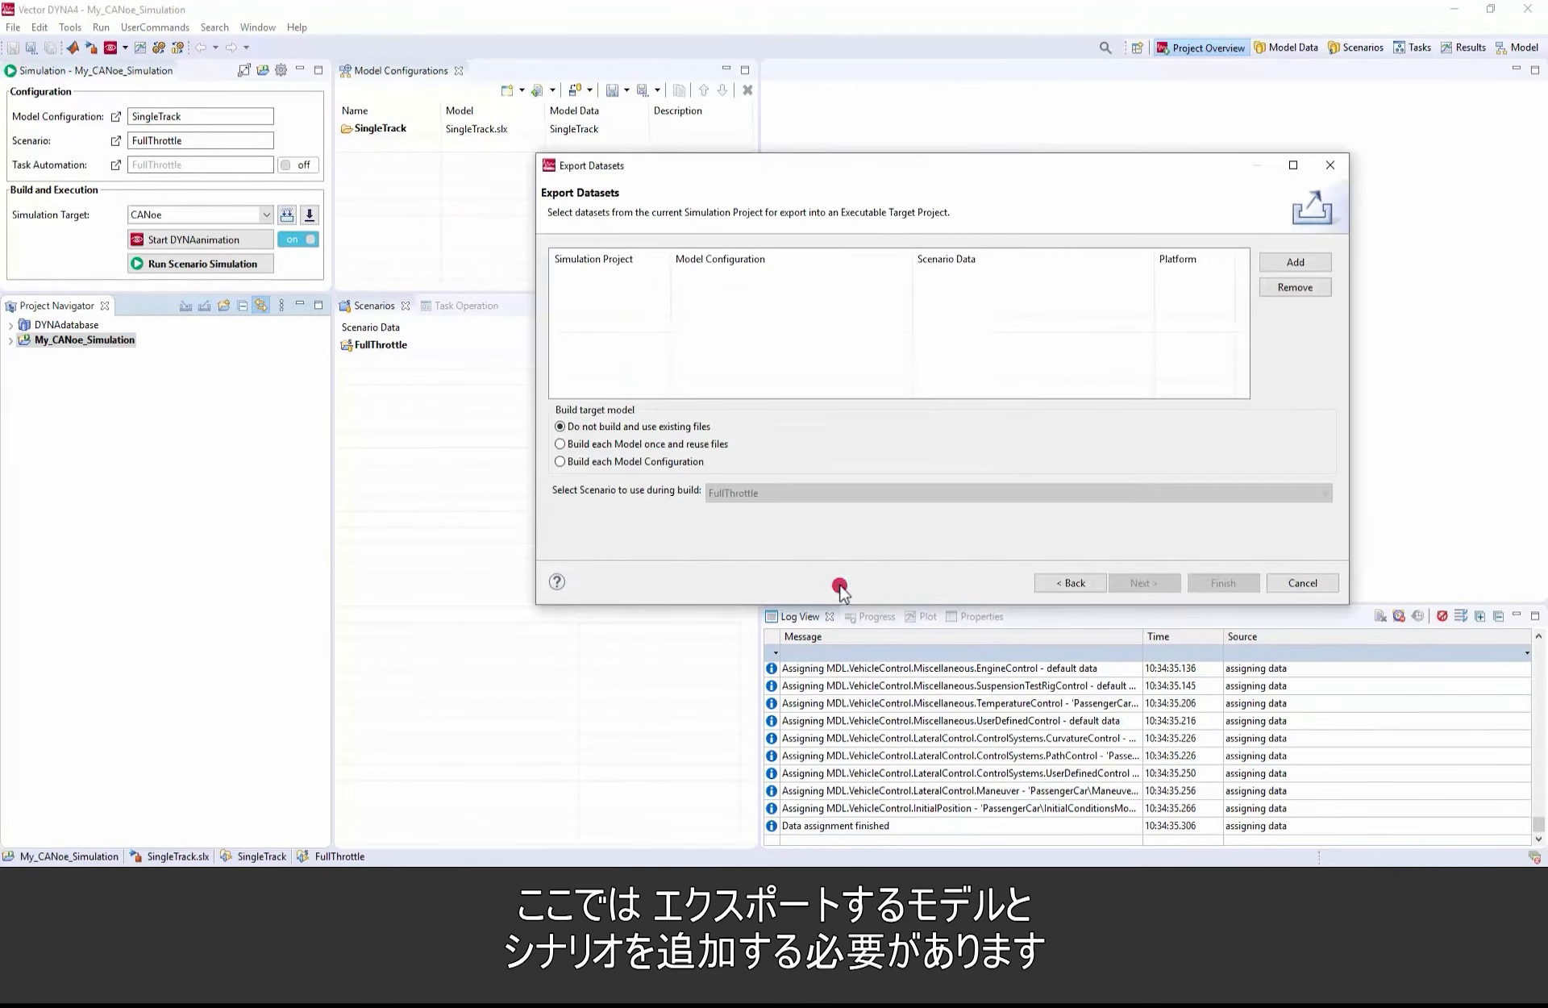
Step: Add the SingleTrack model configuration with the FullThrottle scenario to the datasets for export
left_click(1290, 262)
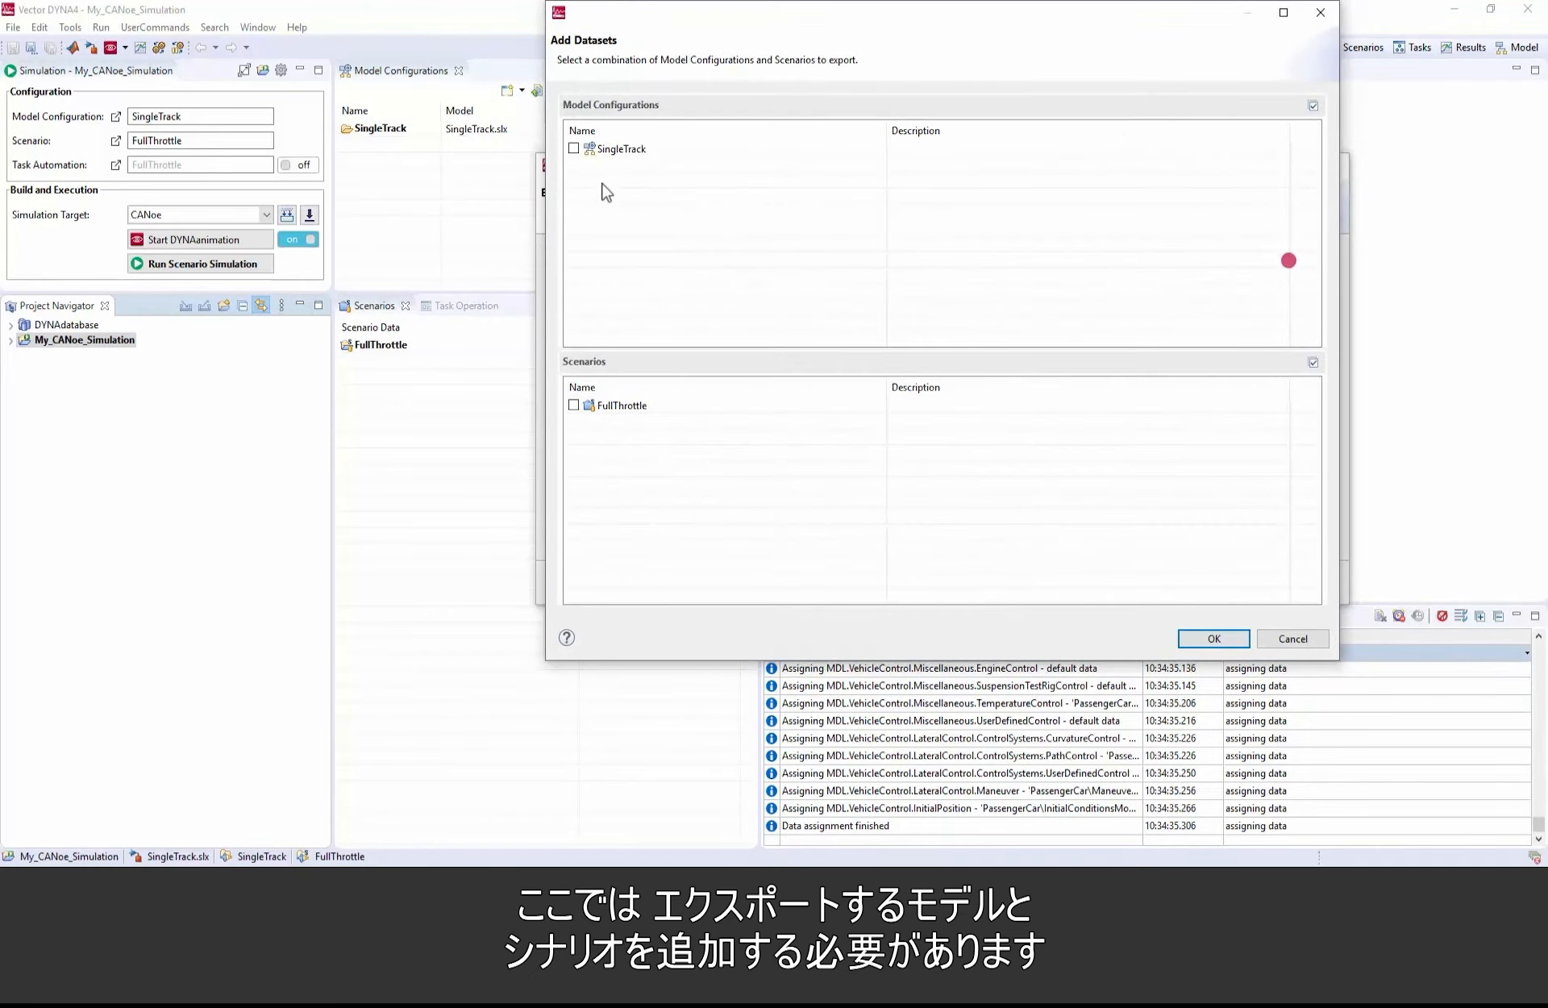
left_click(574, 148)
left_click(574, 405)
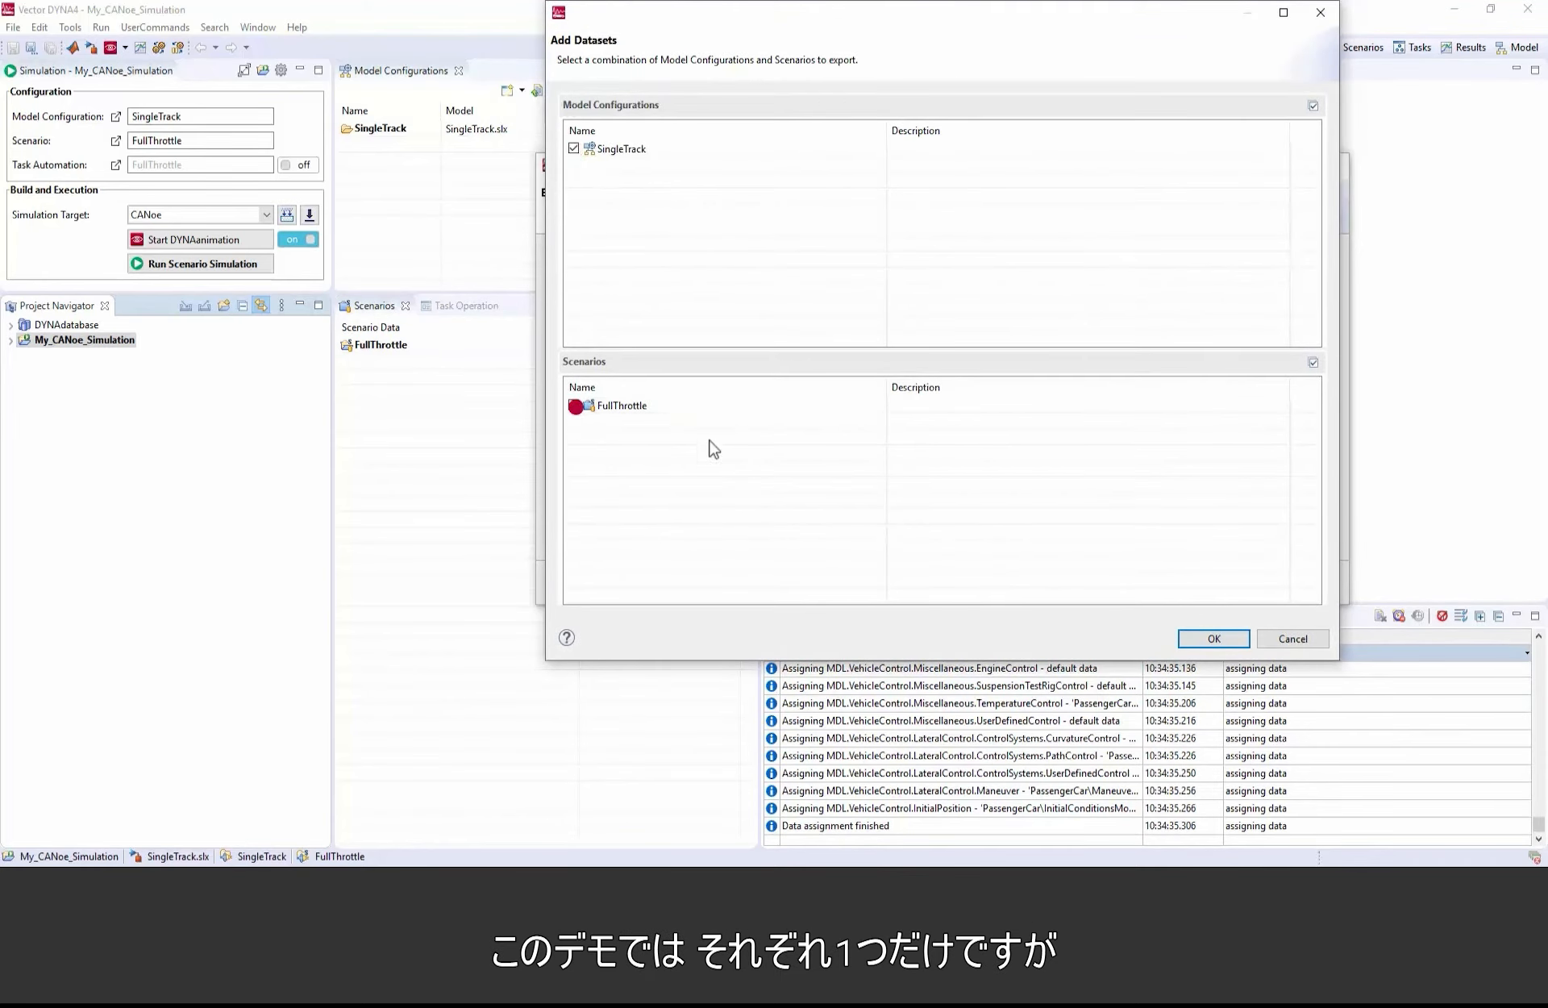
left_click(1206, 639)
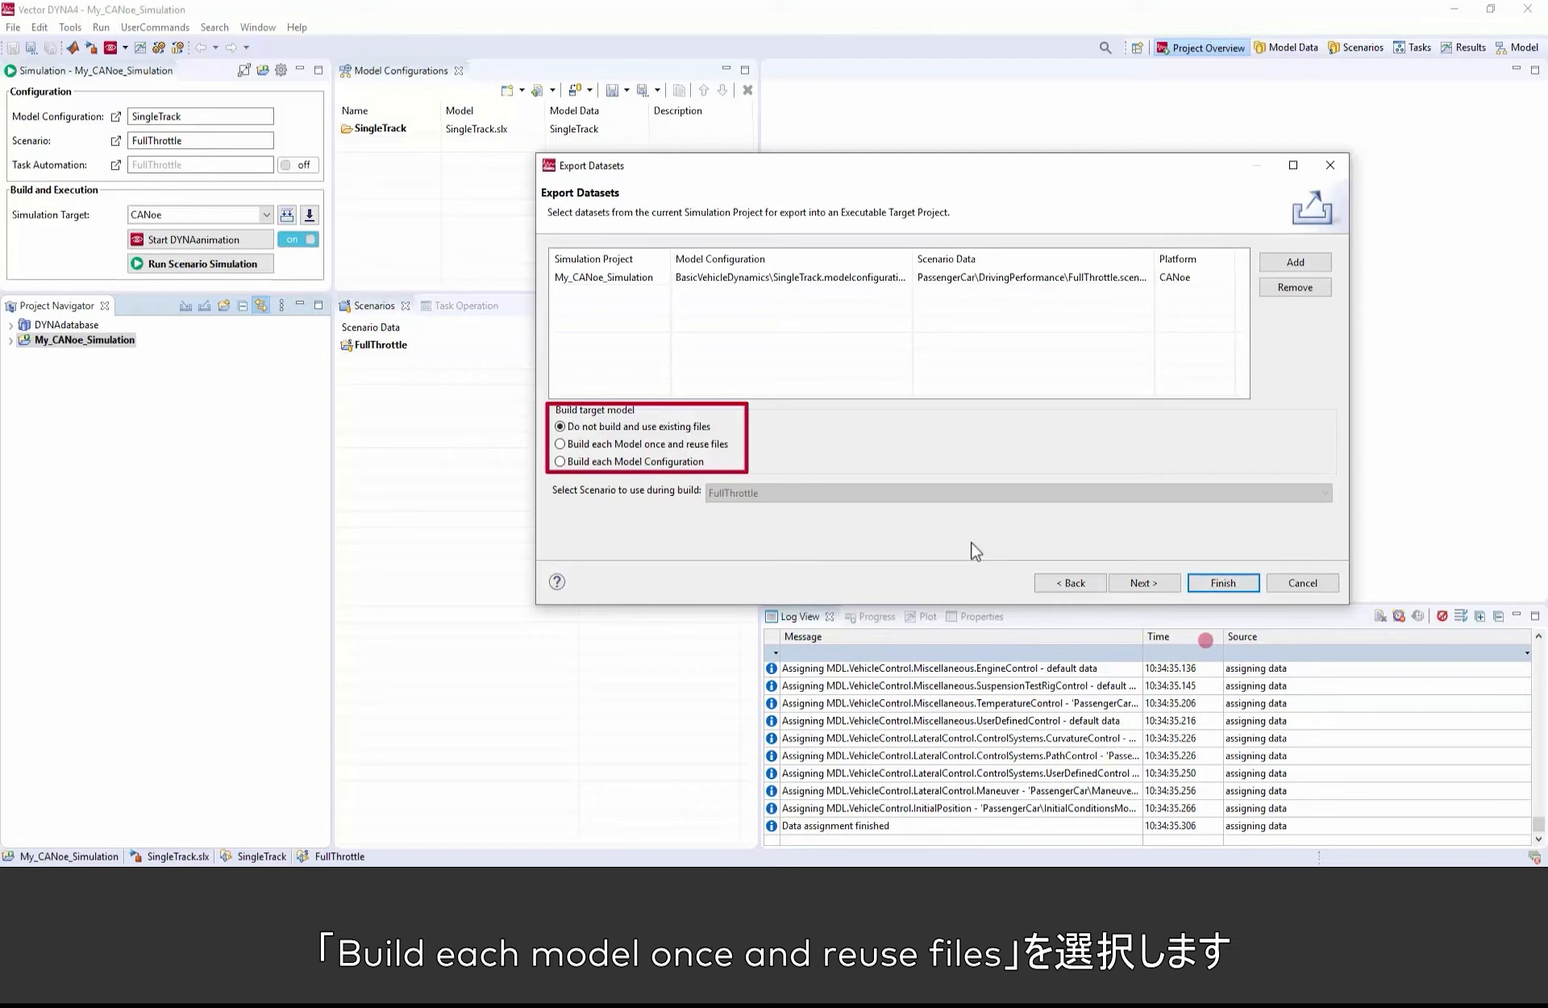
Step: Set the export to build each model once and reuse files, and export into the new project RT_My_CANoe_Simulation
left_click(715, 446)
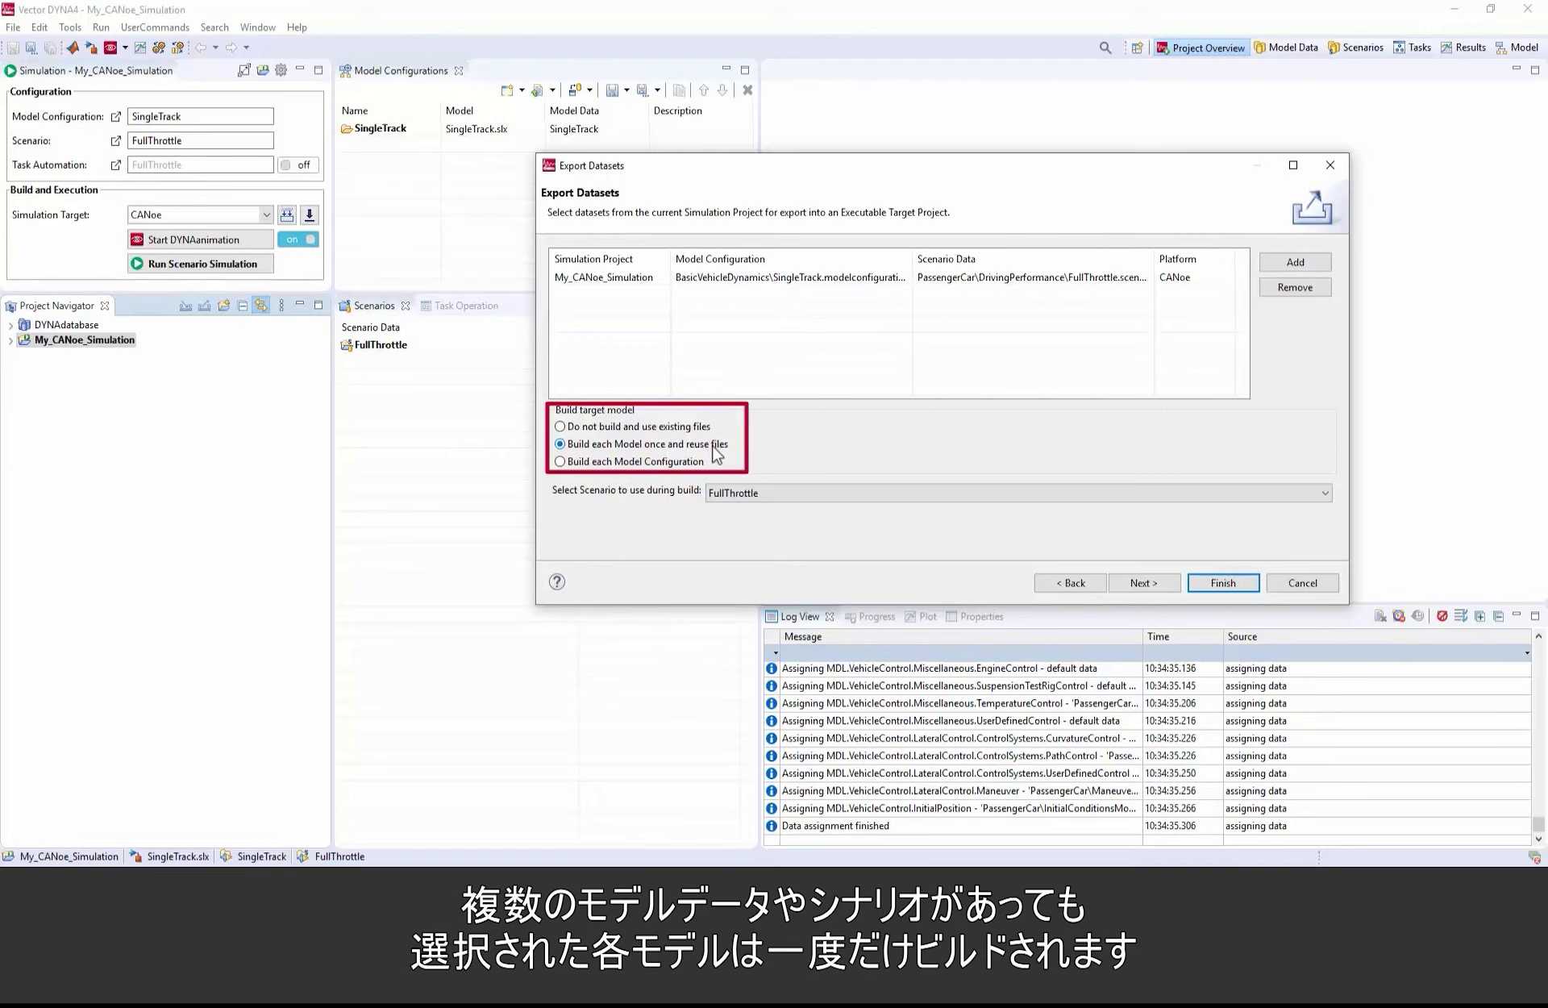
left_click(1167, 588)
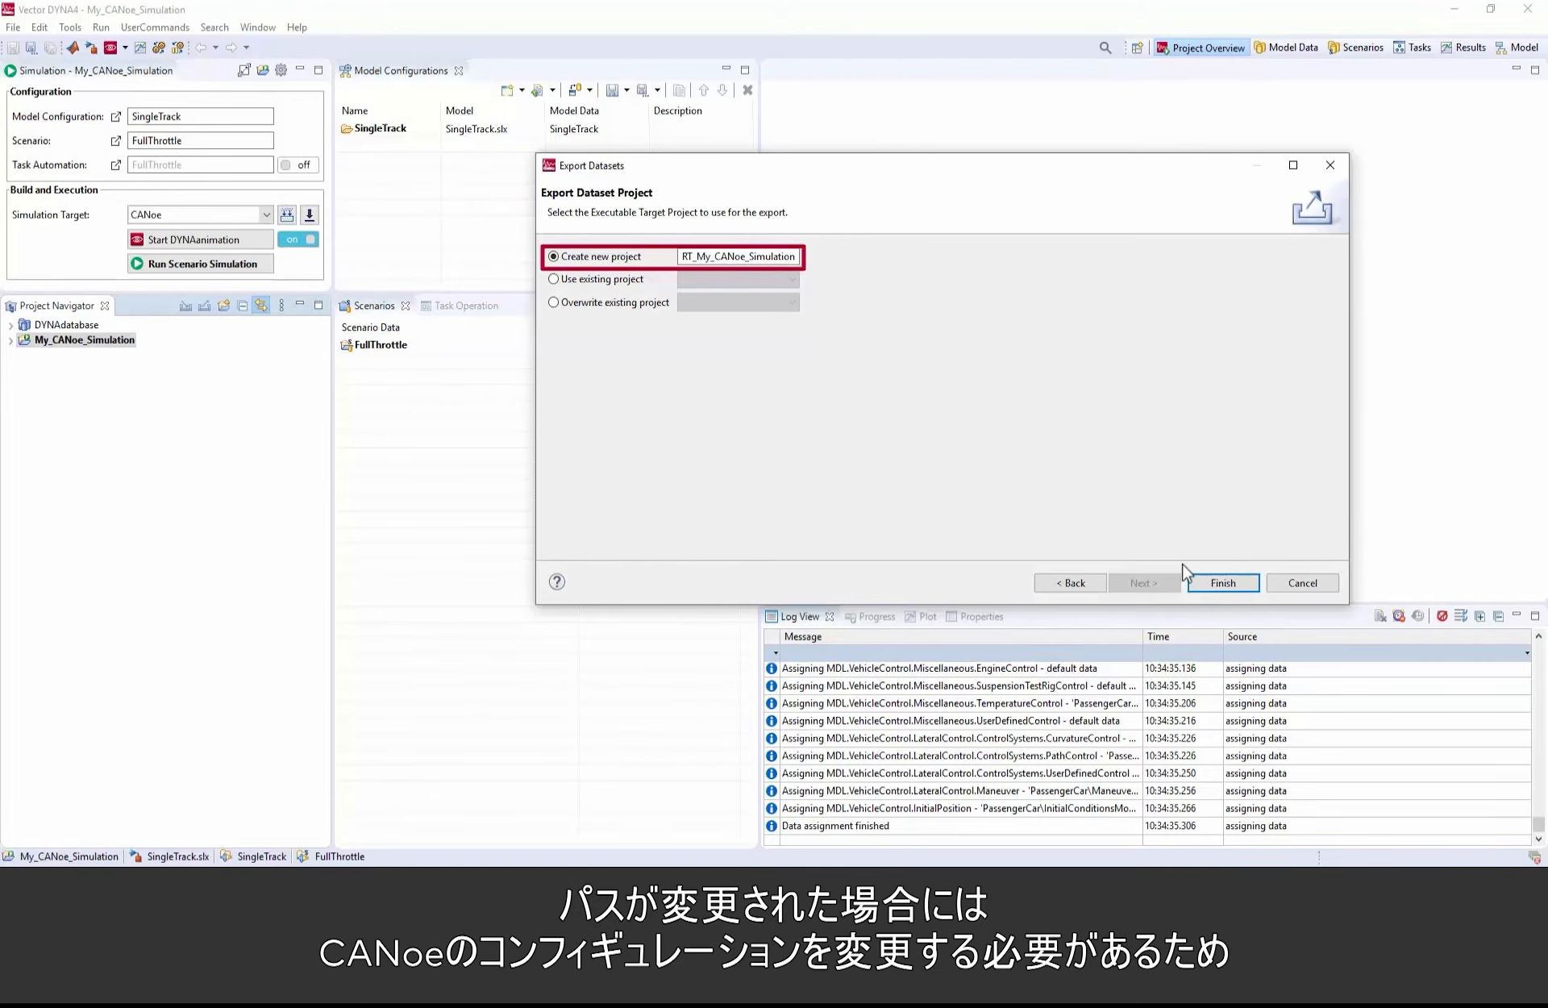
left_click(1246, 582)
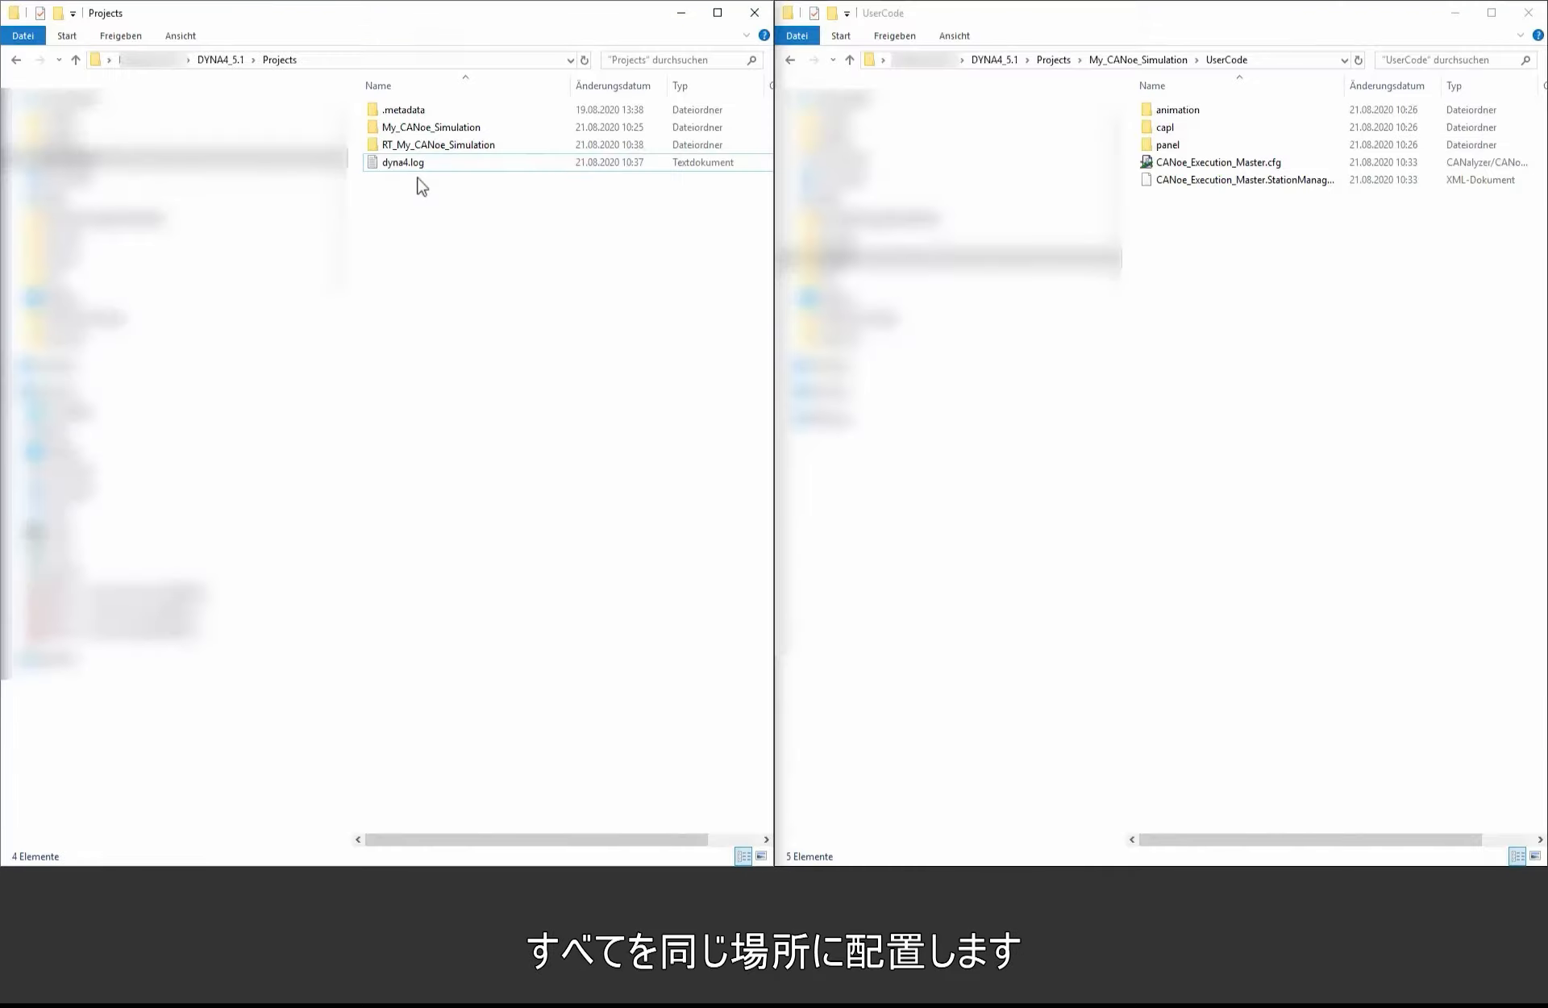
Step: In File Explorer, copy the RT_My_CANoe_Simulation folder into the UserCode folder of My_CANoe_Simulation
left_click(425, 147)
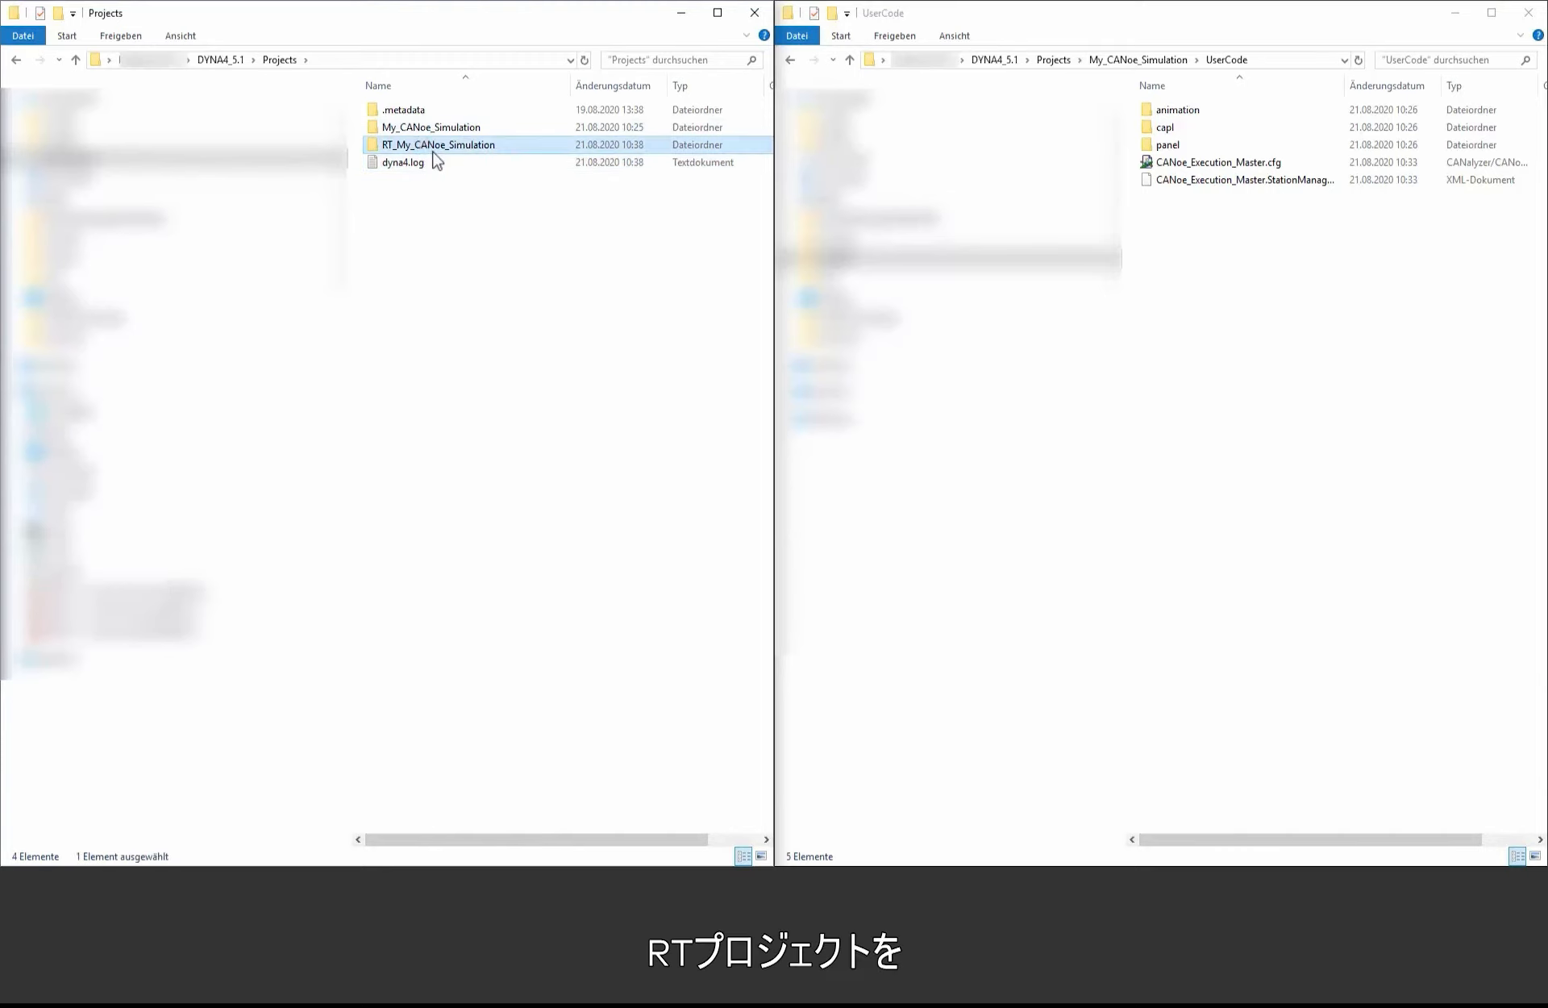
left_click(1315, 284)
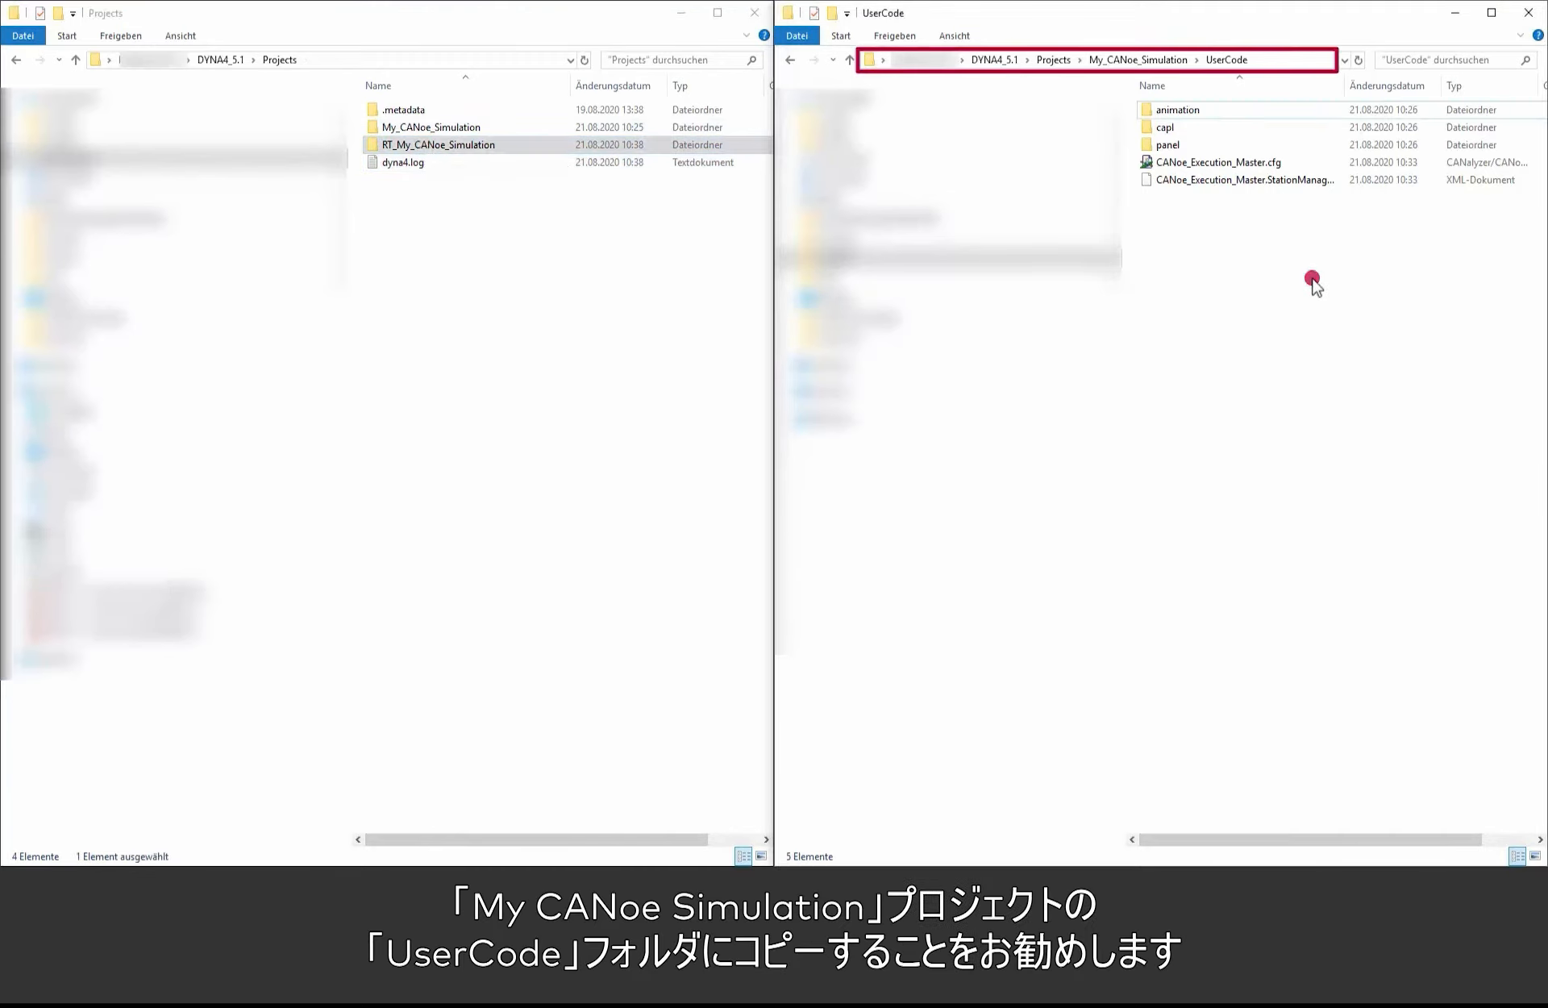
key("ctrl+v")
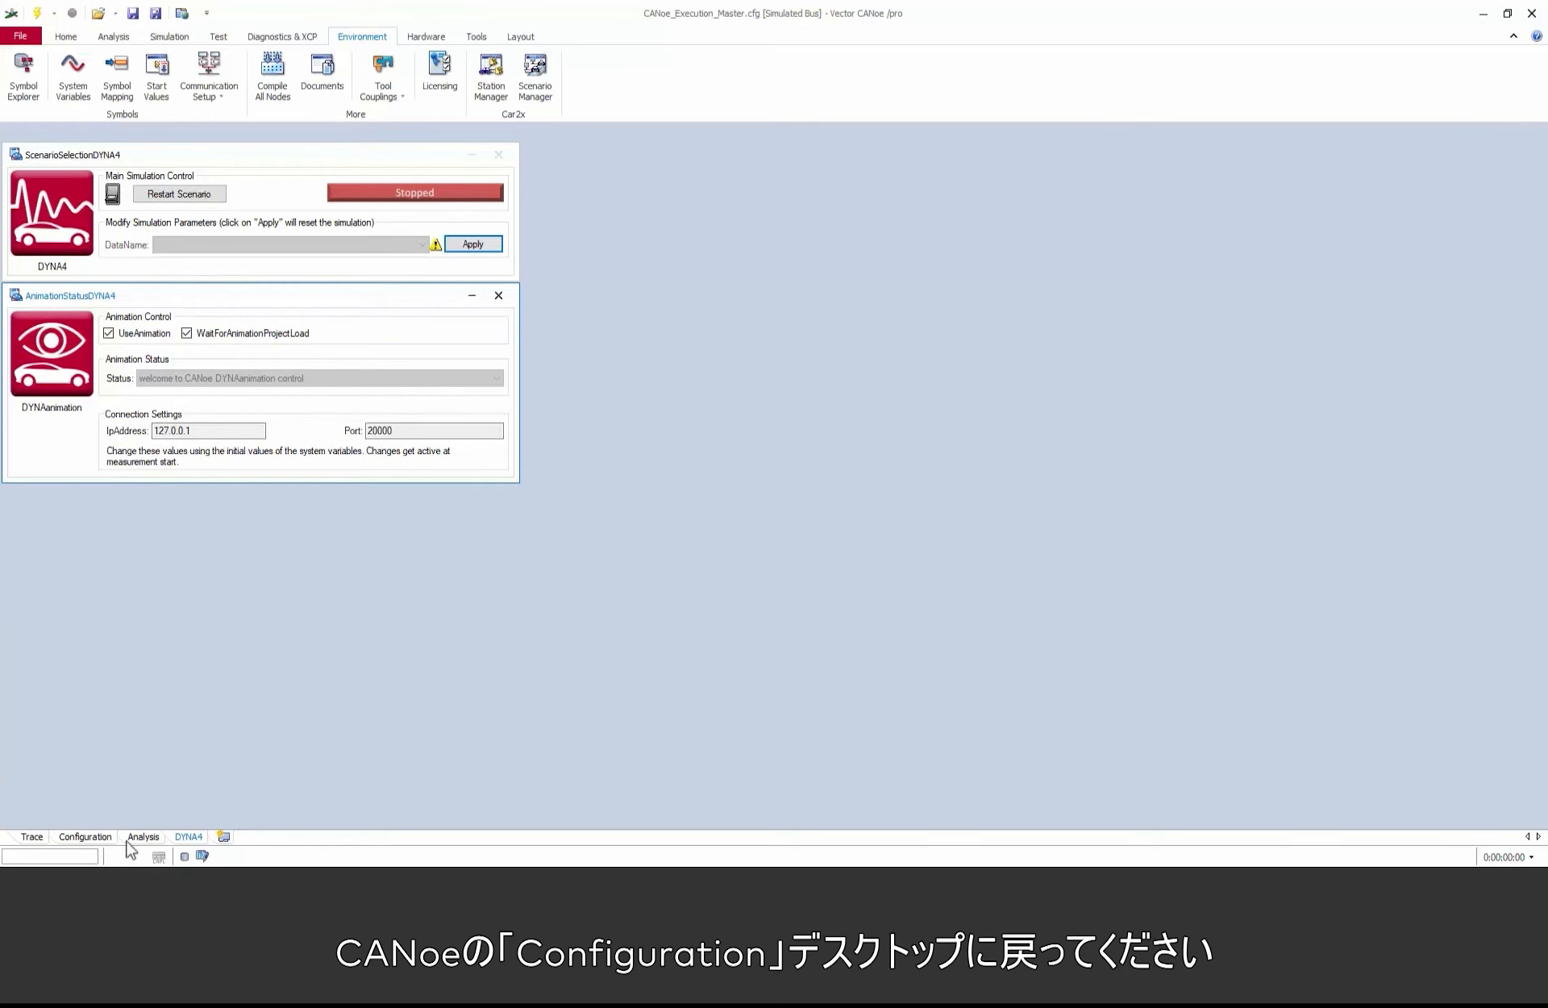
Step: In CANoe, add SingleTrack.dll from the SingleTrack folder of UserCode/RT_My_CANoe_Simulation as a component of the DYNA4 Sim test module
left_click(96, 835)
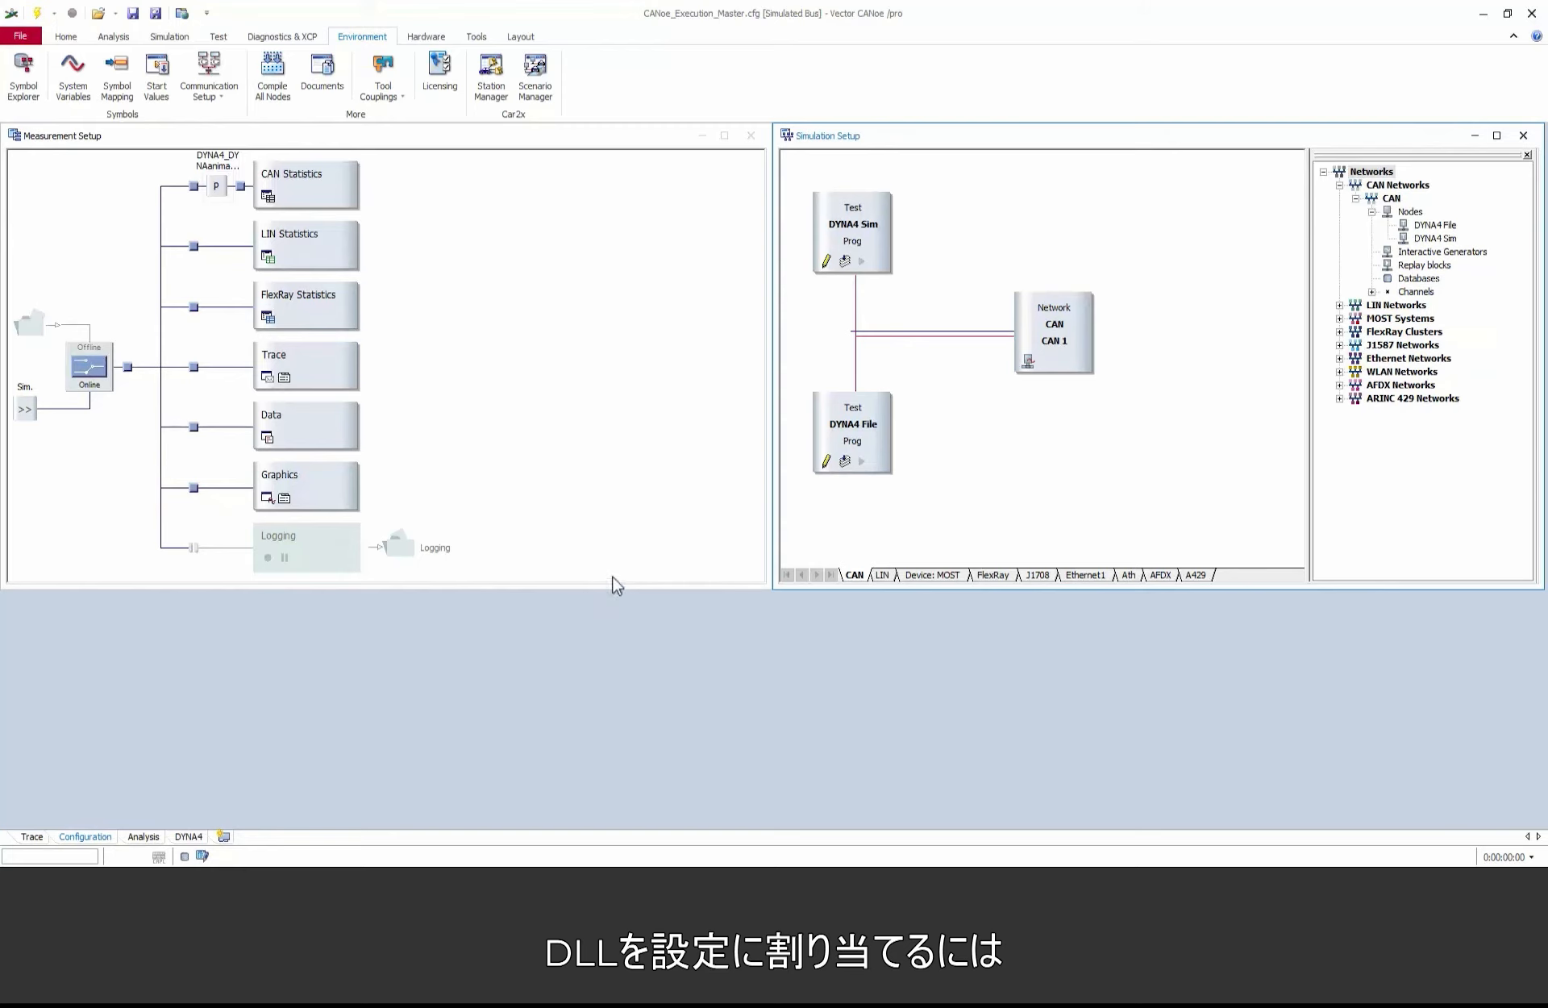
right_click(843, 238)
left_click(856, 243)
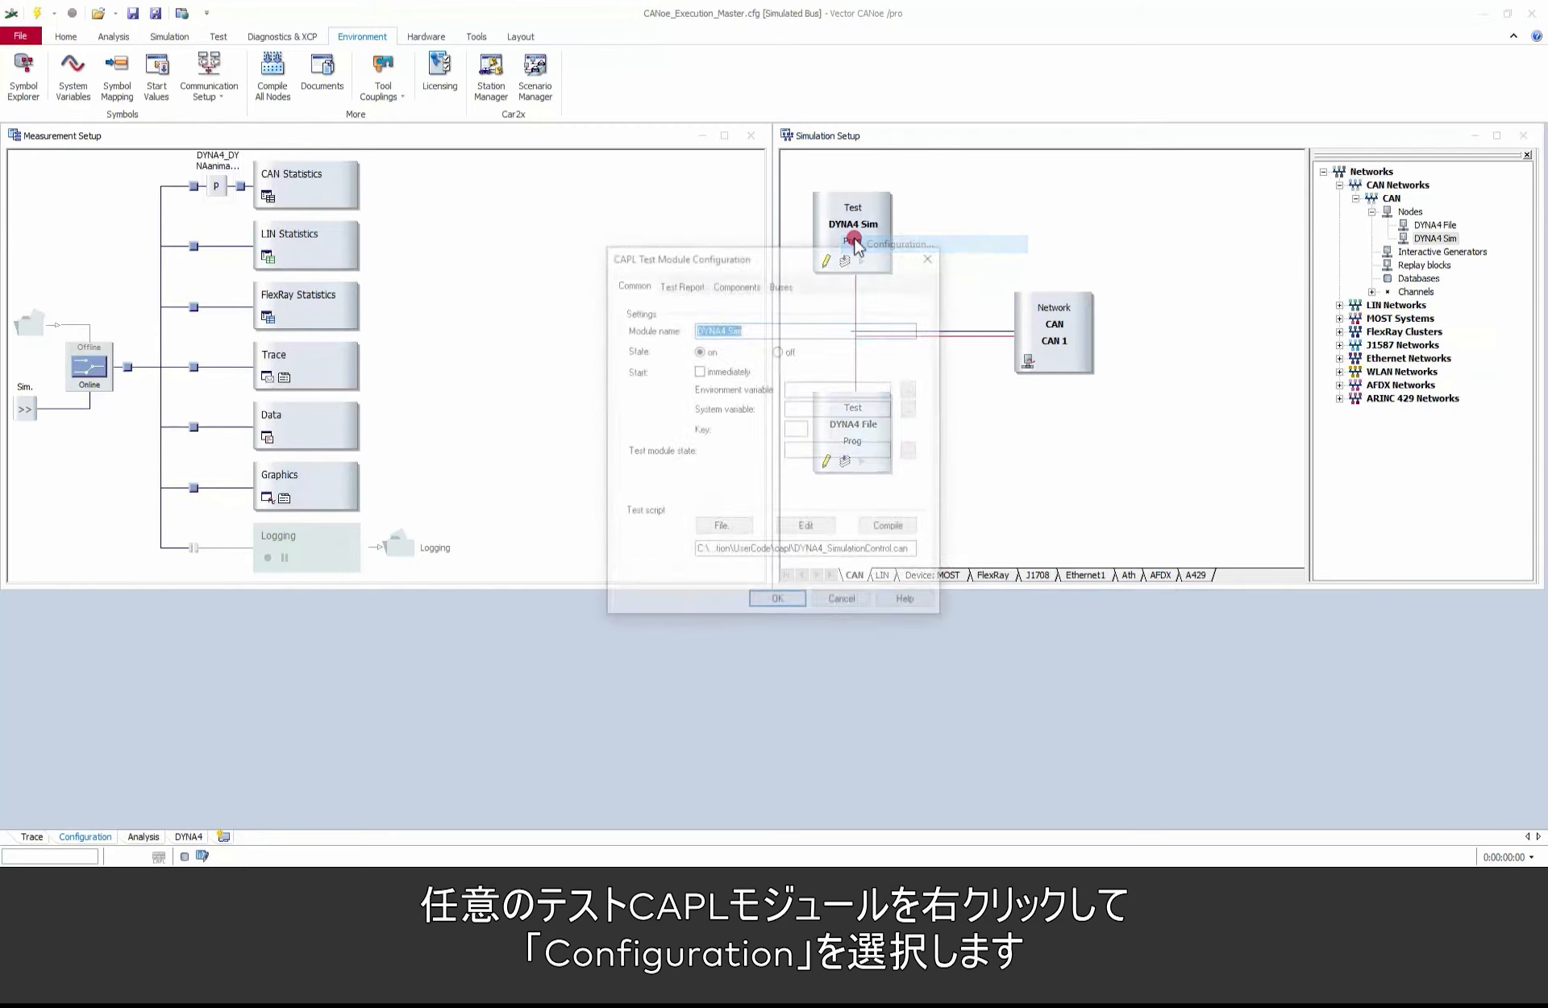
left_click(736, 283)
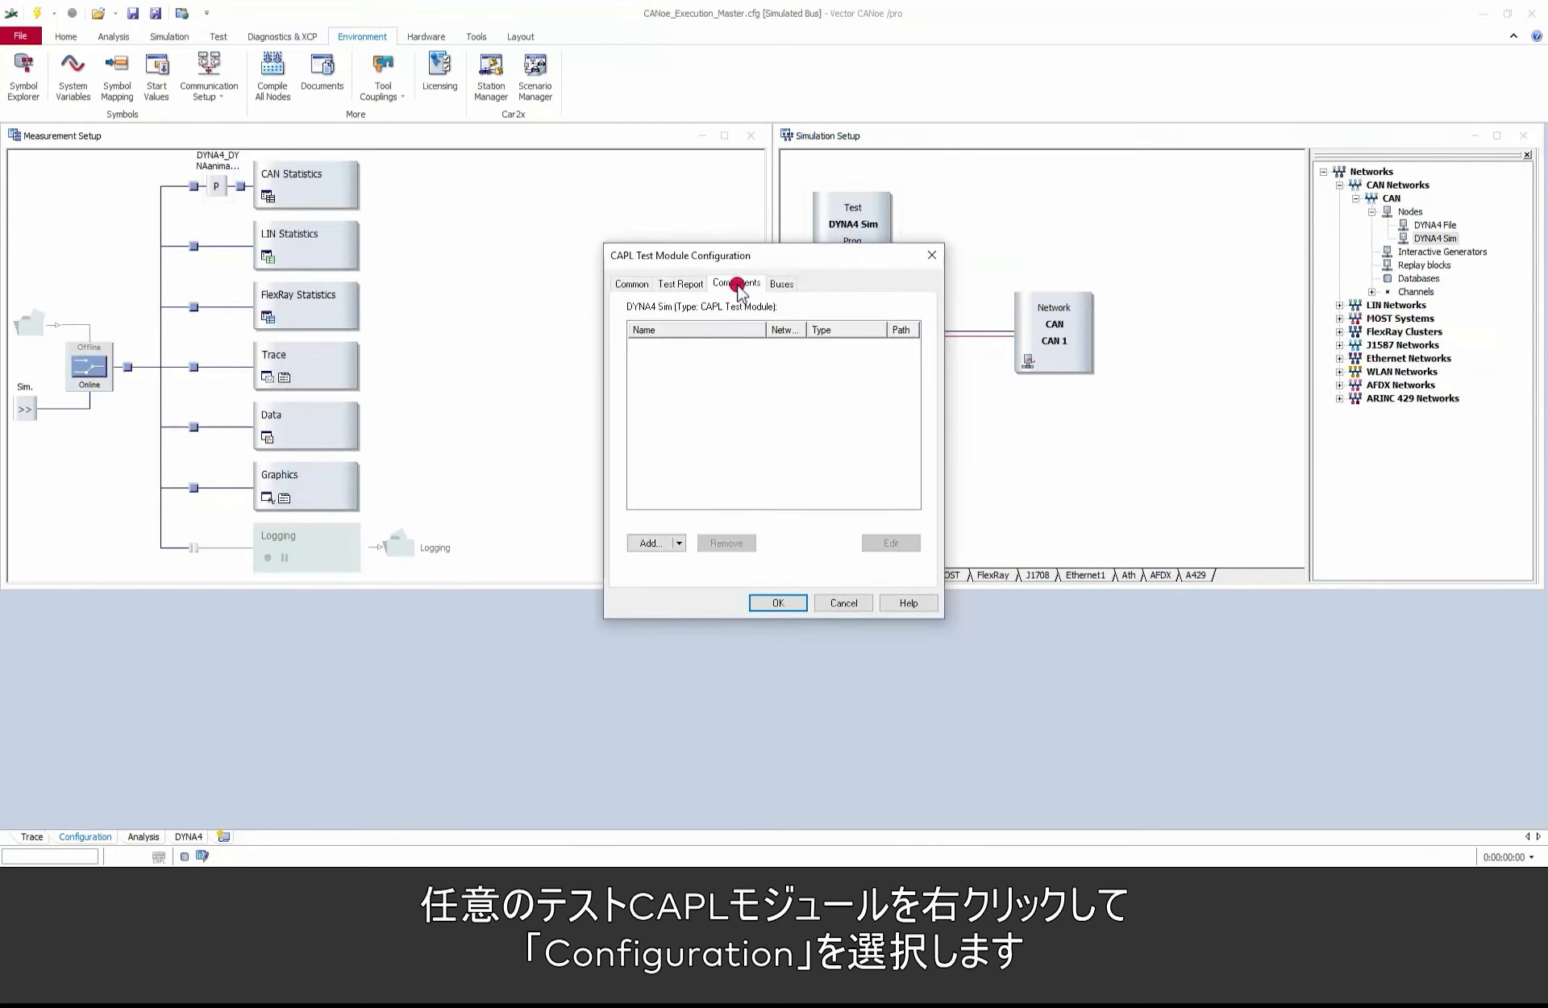
left_click(657, 543)
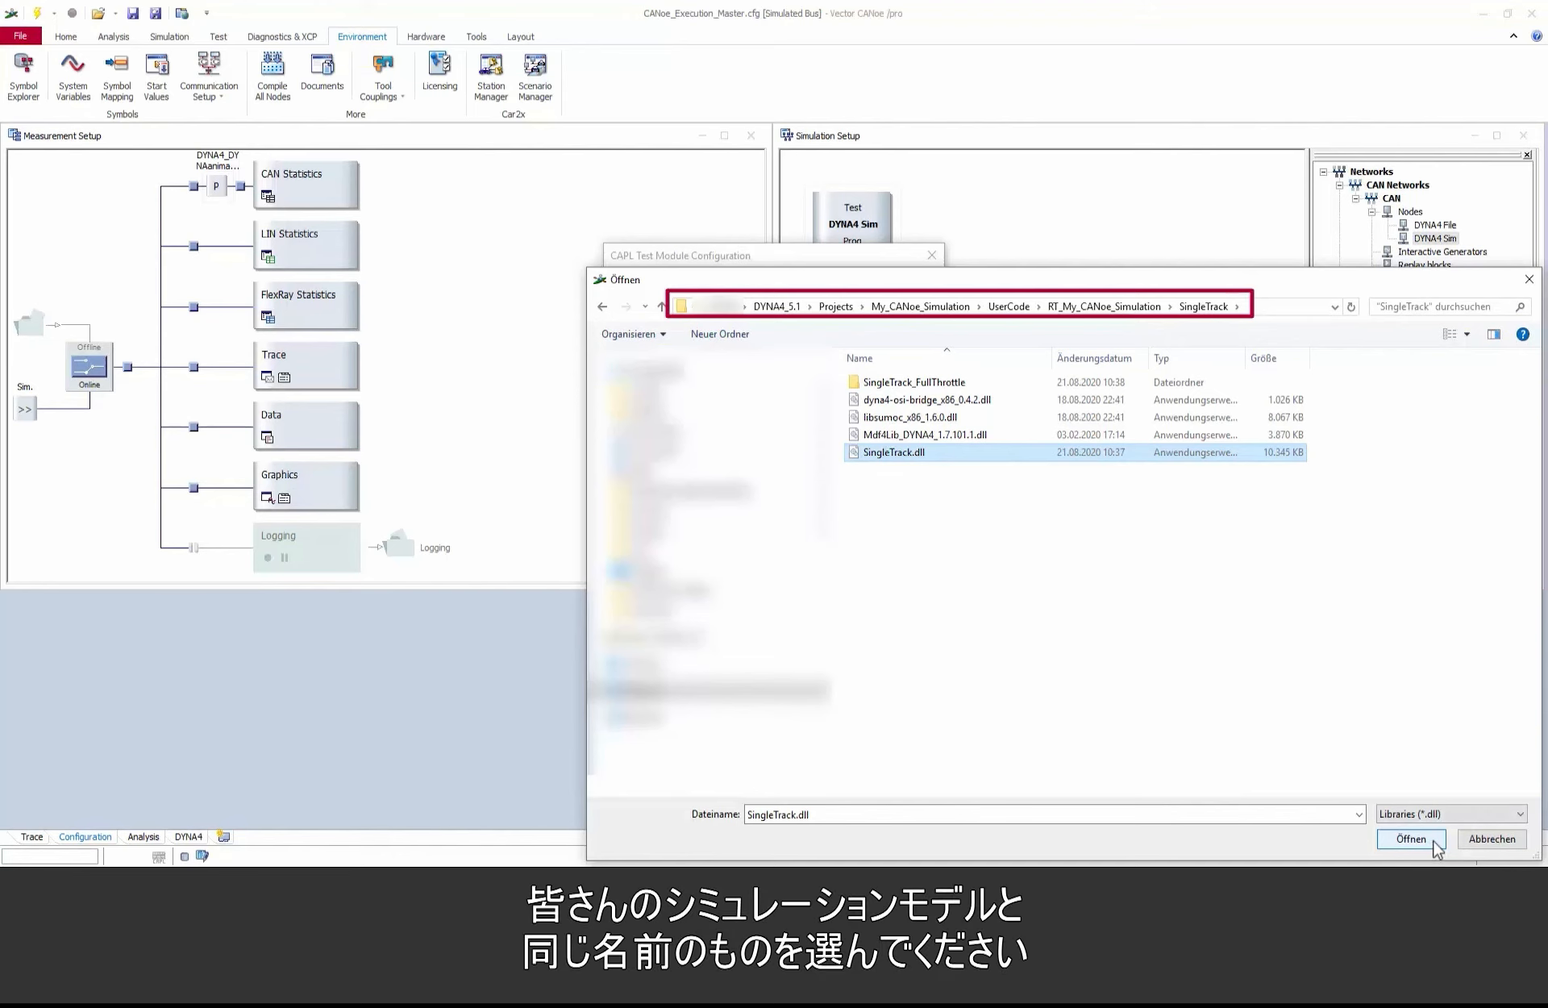
left_click(1428, 846)
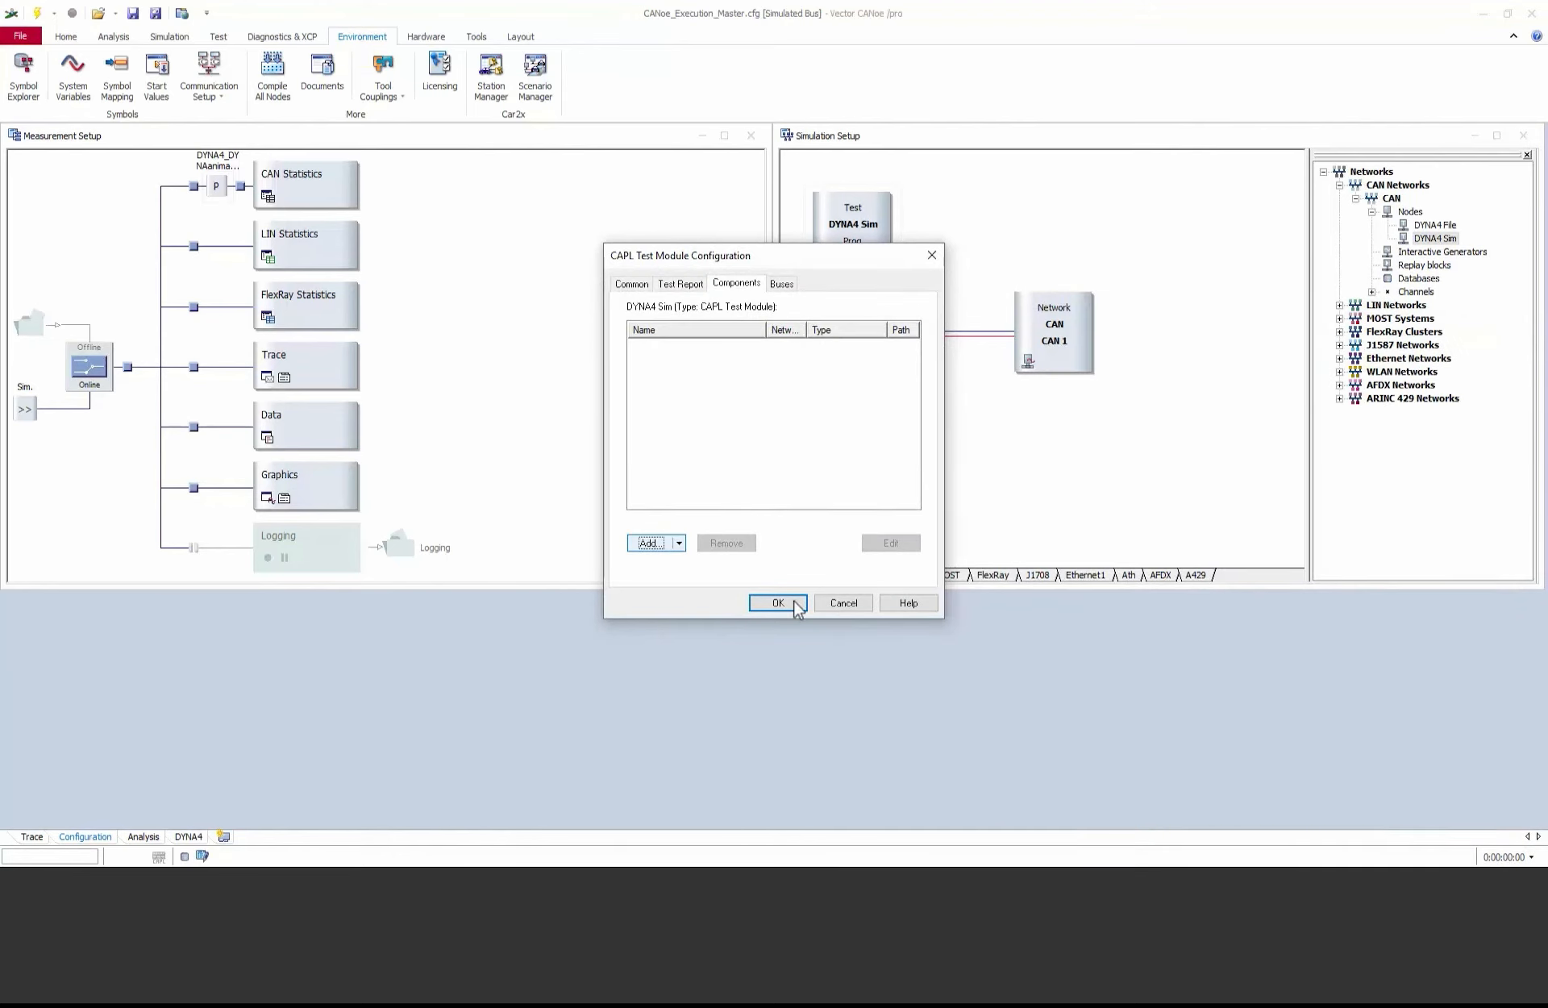
left_click(796, 606)
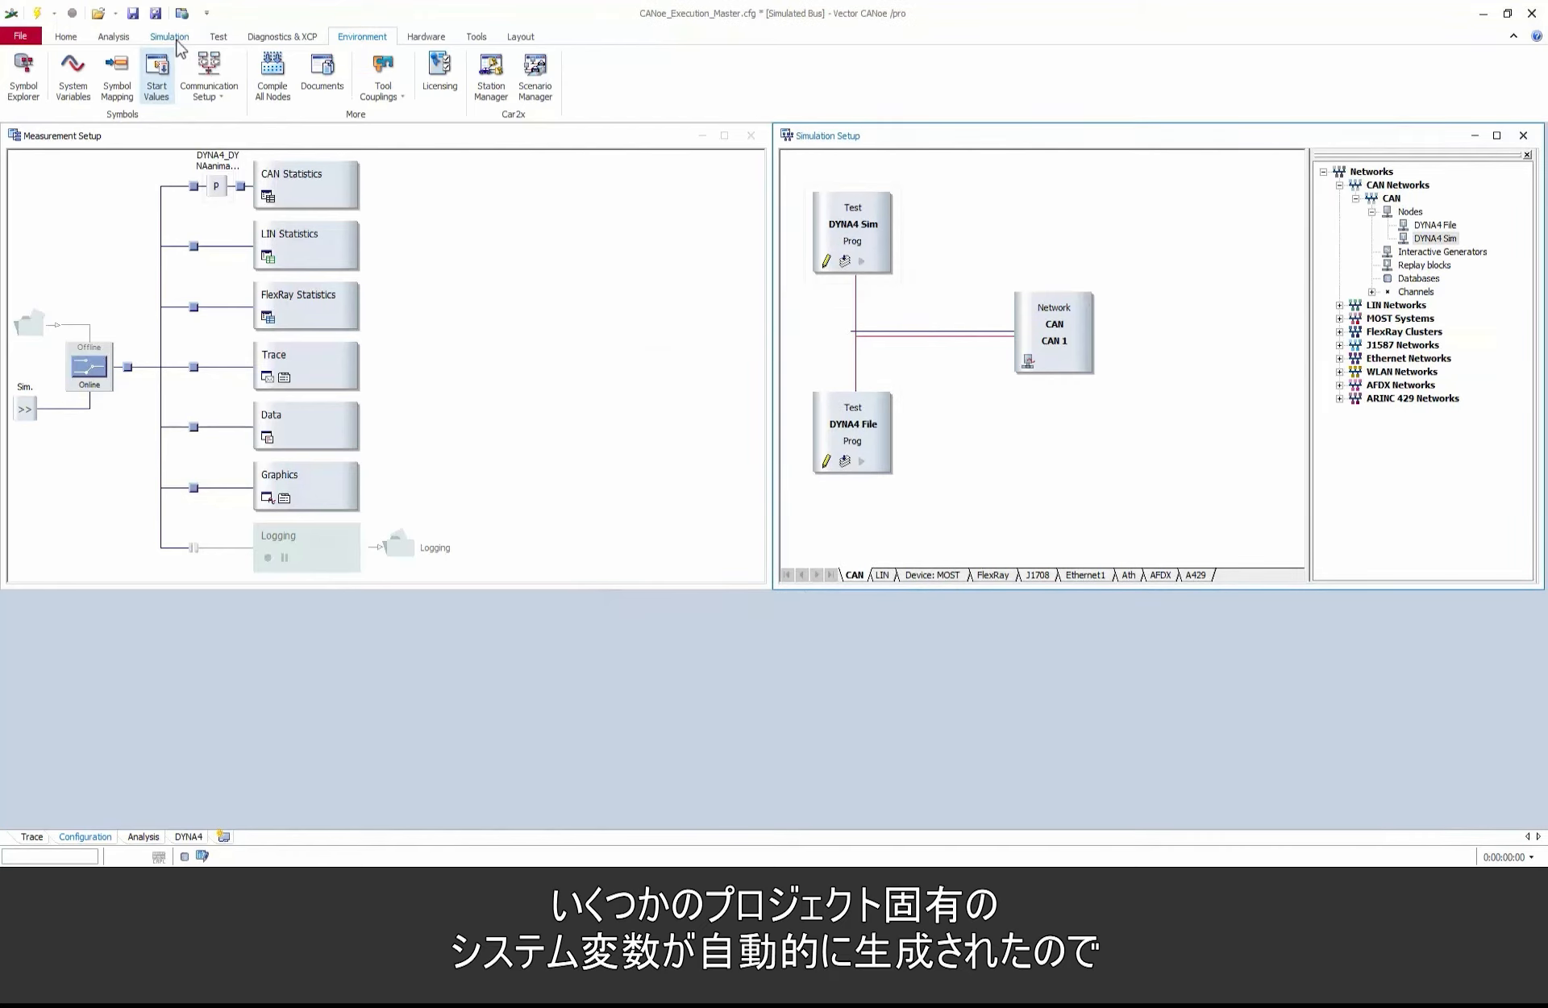
Step: Import the system variables from modelData.vsysvar in the SingleTrack folder of RT_My_CANoe_Simulation
left_click(81, 74)
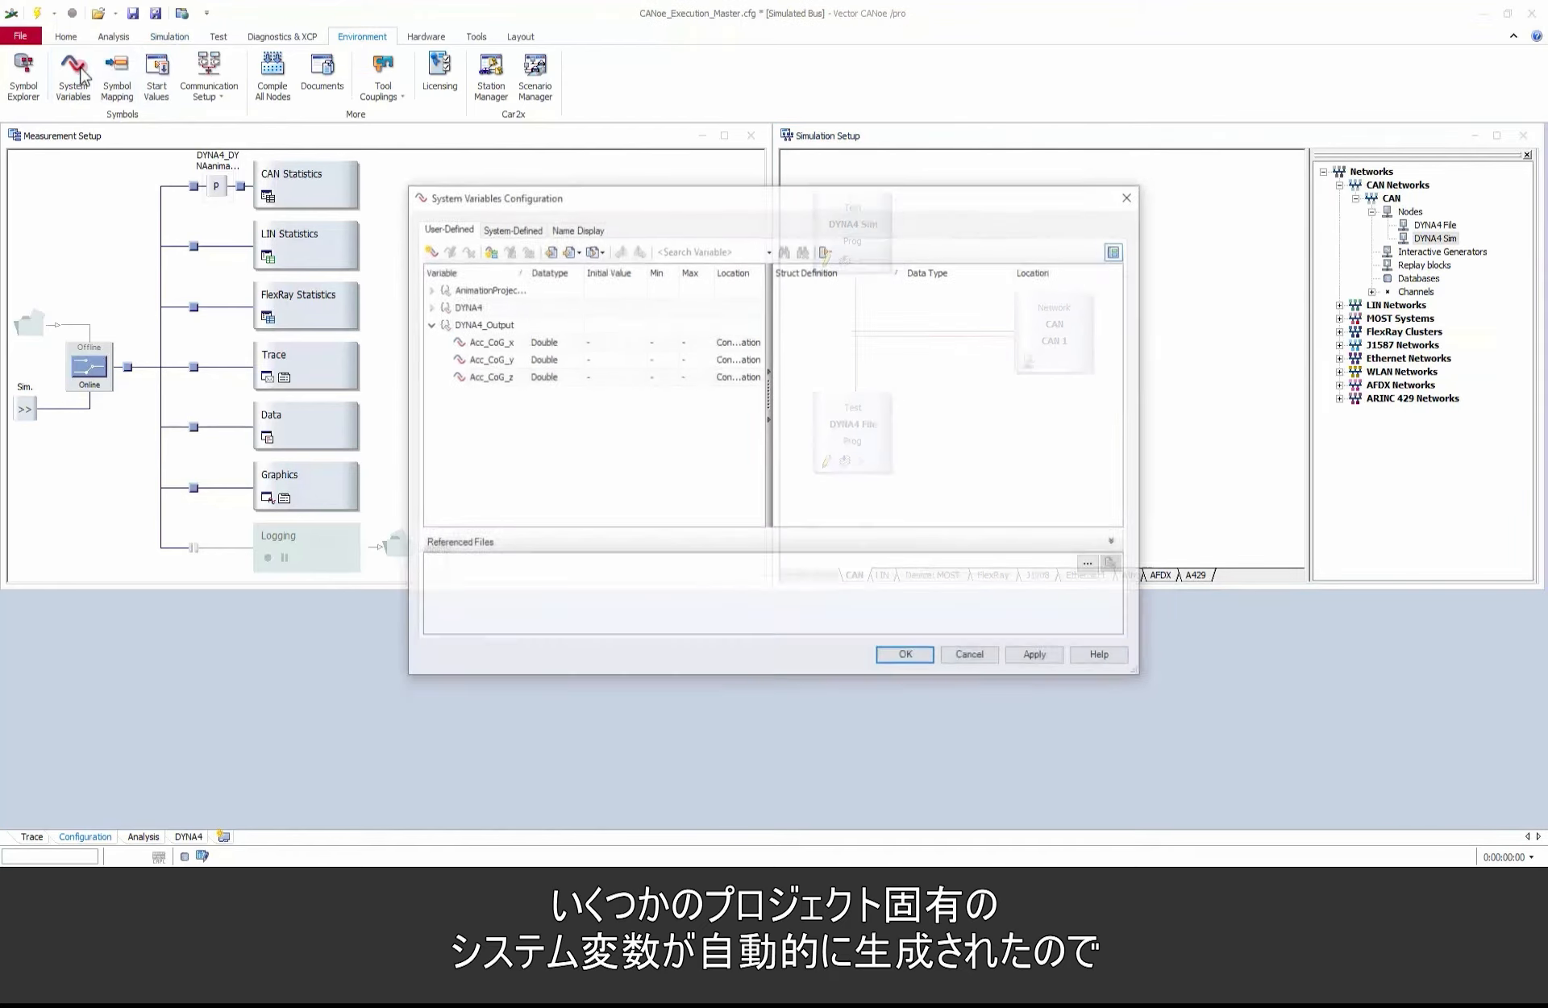
left_click(550, 251)
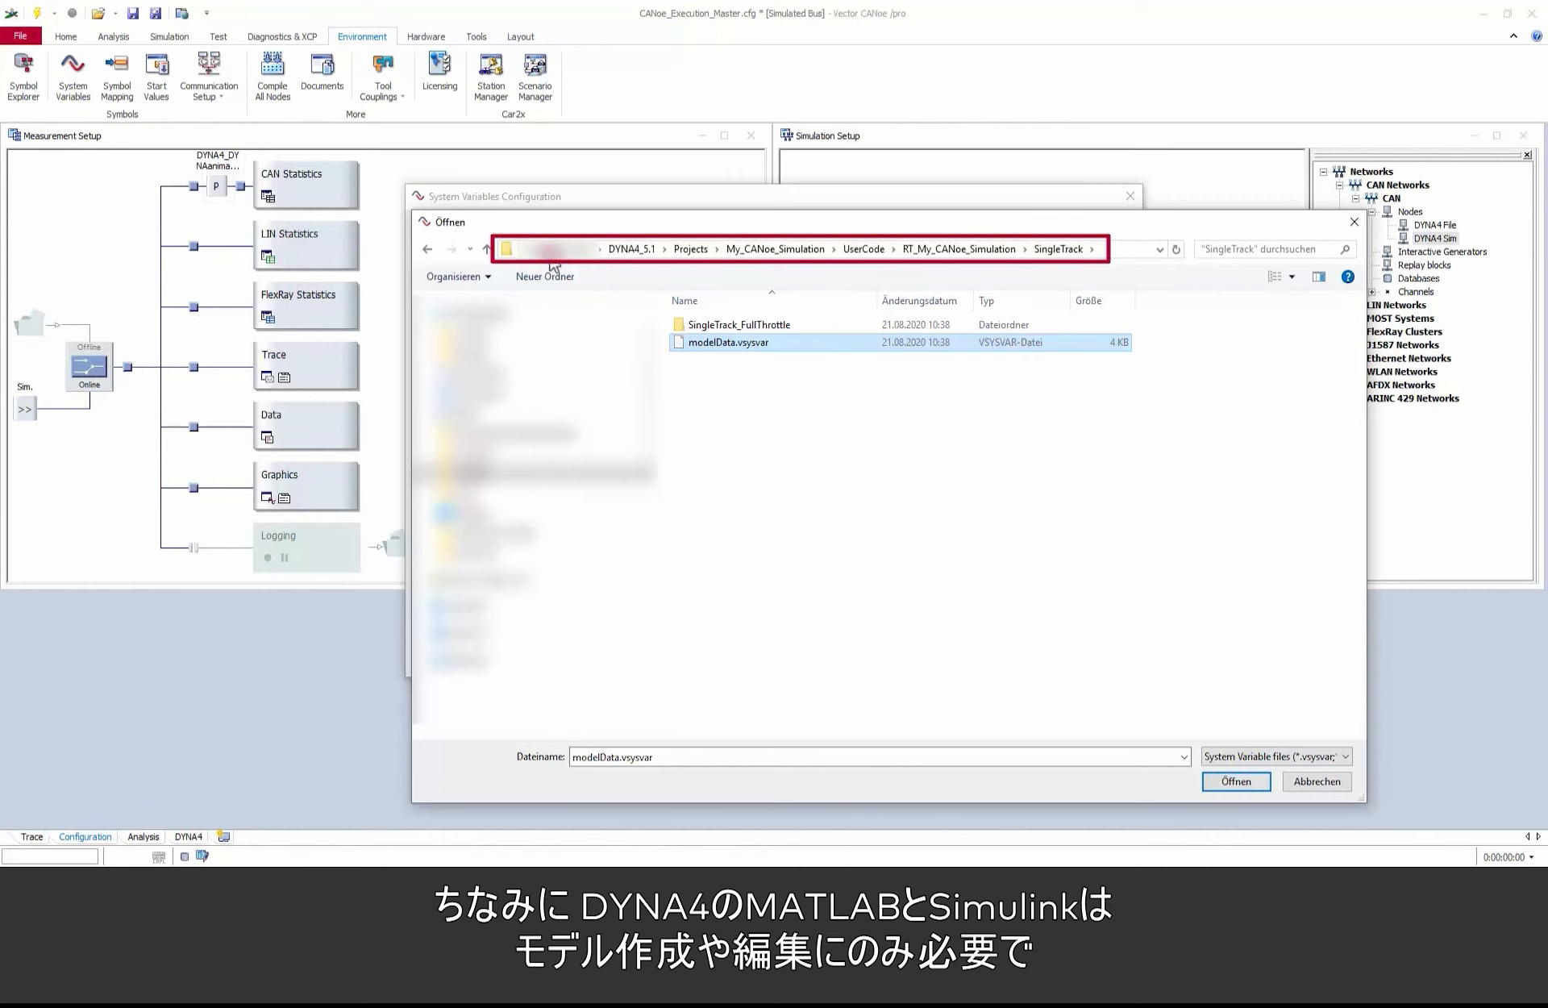
left_click(1258, 781)
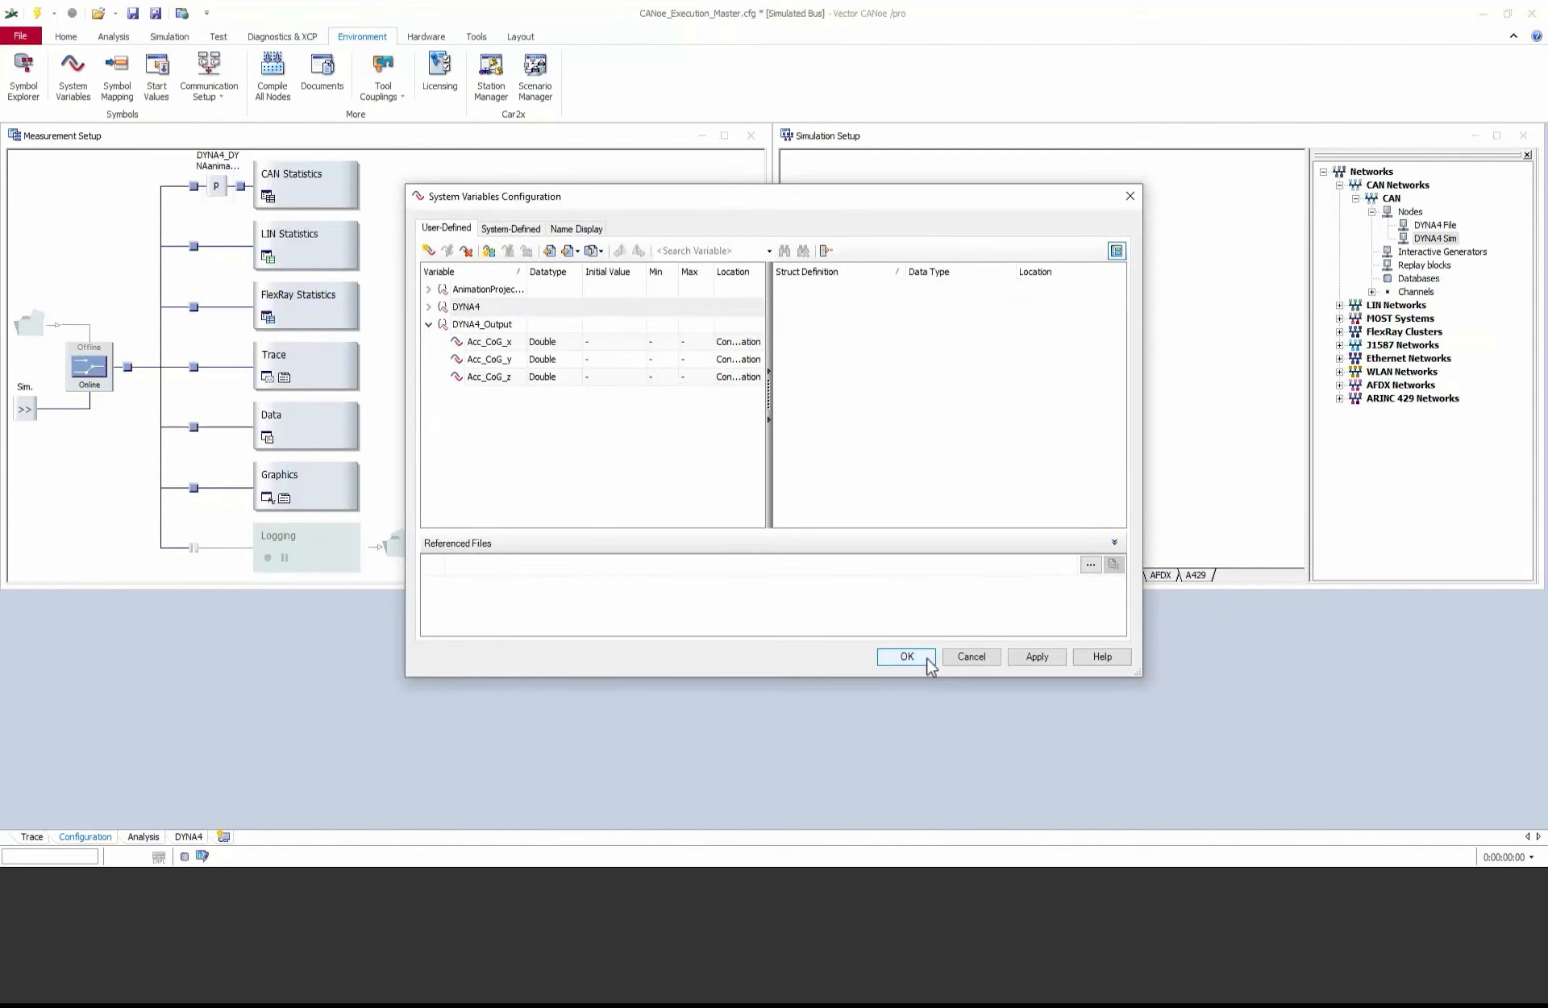
left_click(927, 660)
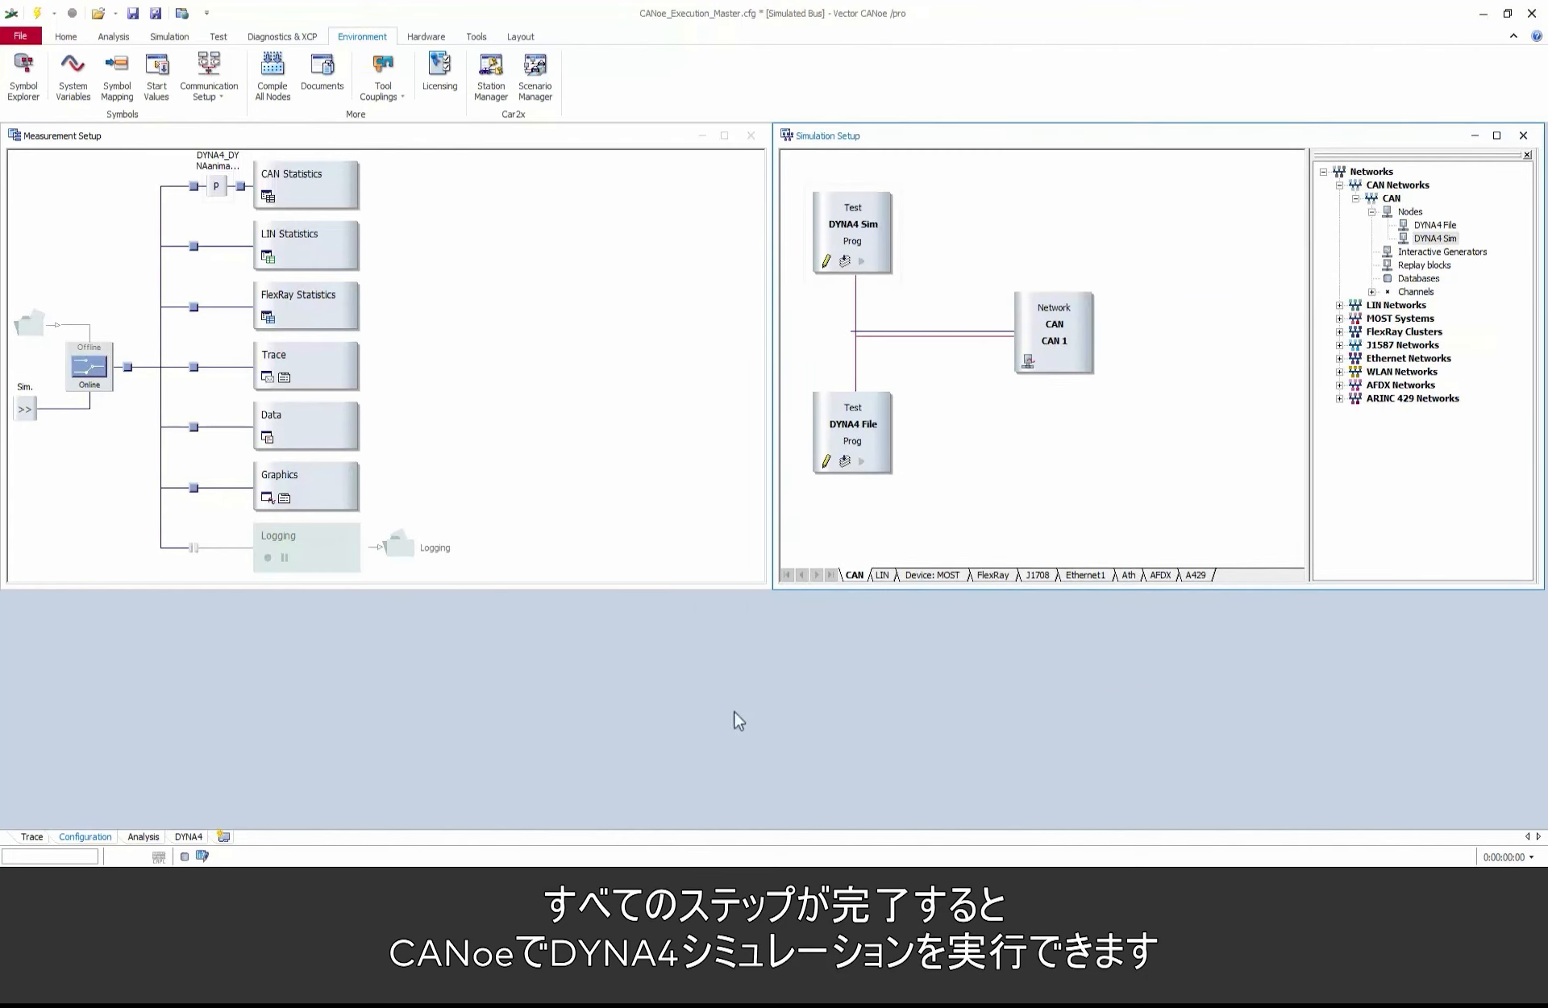
Step: Start the measurement from the DYNA4 desktop and apply the SingleTrack_FullThrottle scenario as the simulation's DataName
left_click(187, 838)
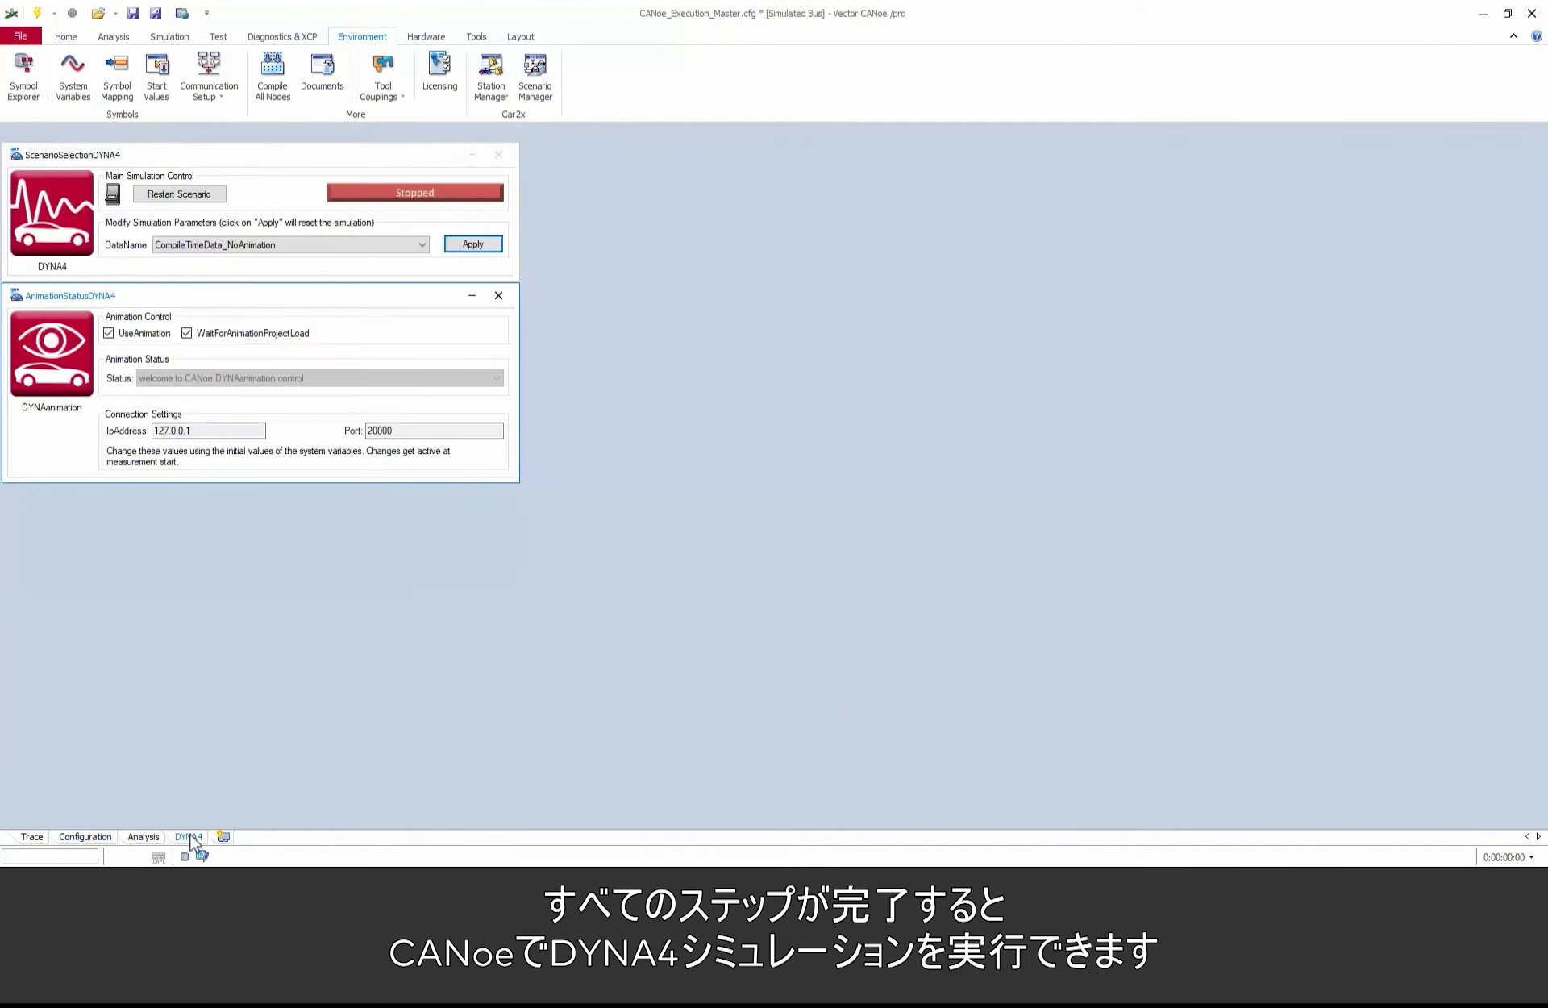
left_click(38, 14)
left_click(403, 245)
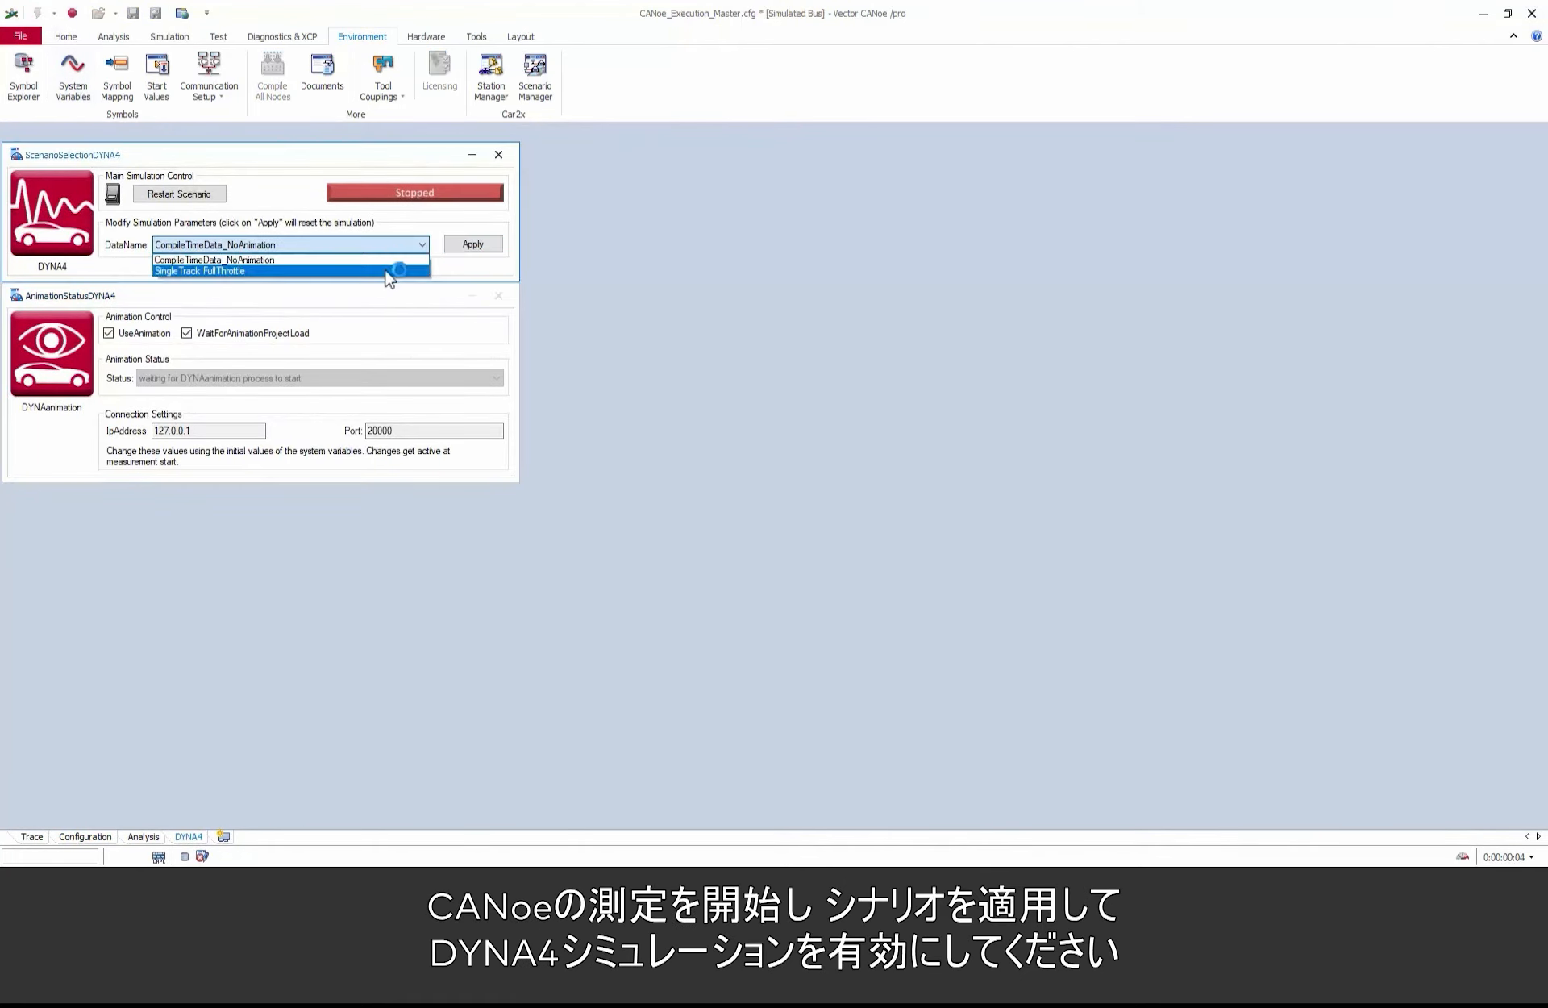
left_click(391, 267)
left_click(484, 249)
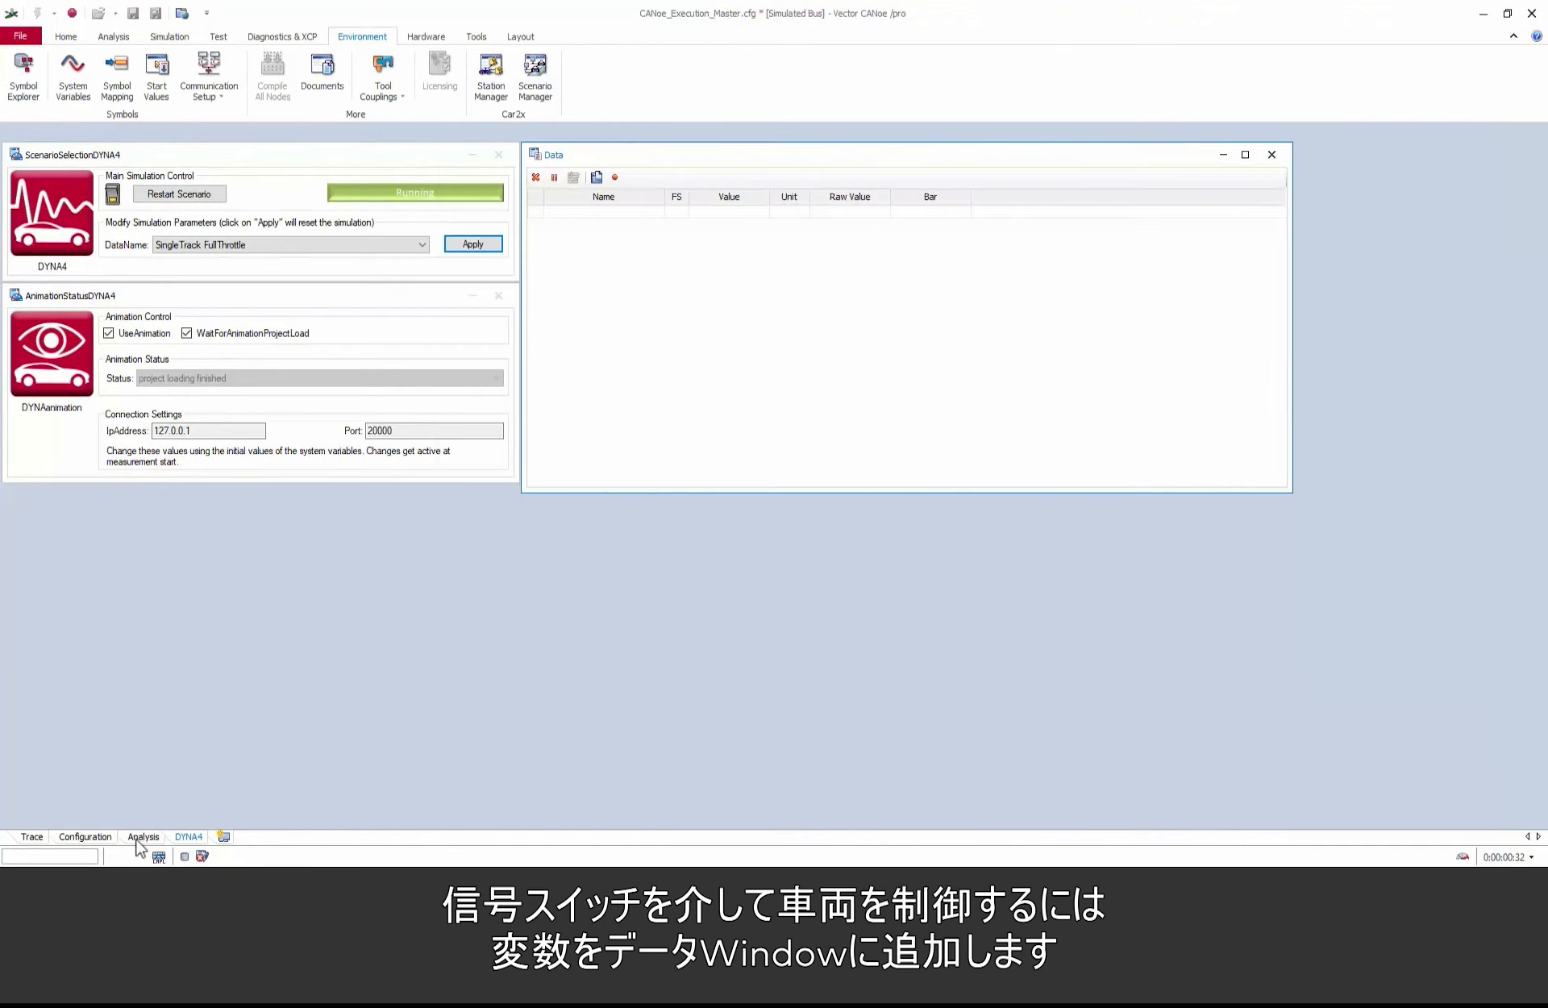
Step: Open the variable selection for the Data window and expand SingleTrack, Parameters, Enabled_Subsystem down to the SwitchBoard variables
right_click(590, 289)
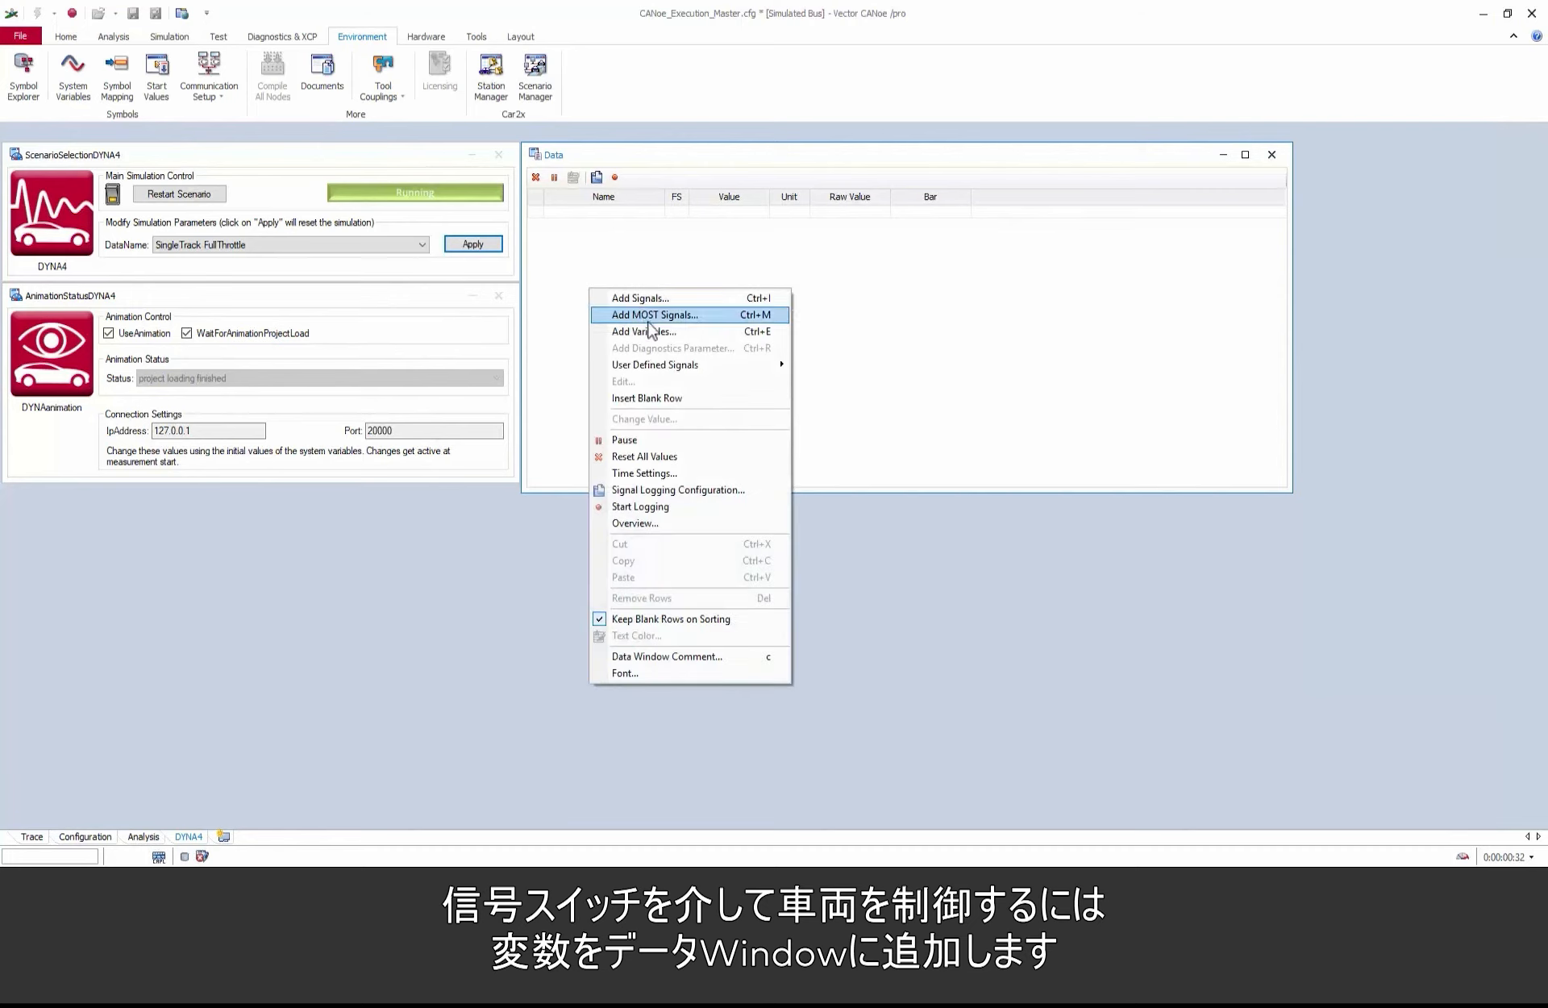
left_click(676, 330)
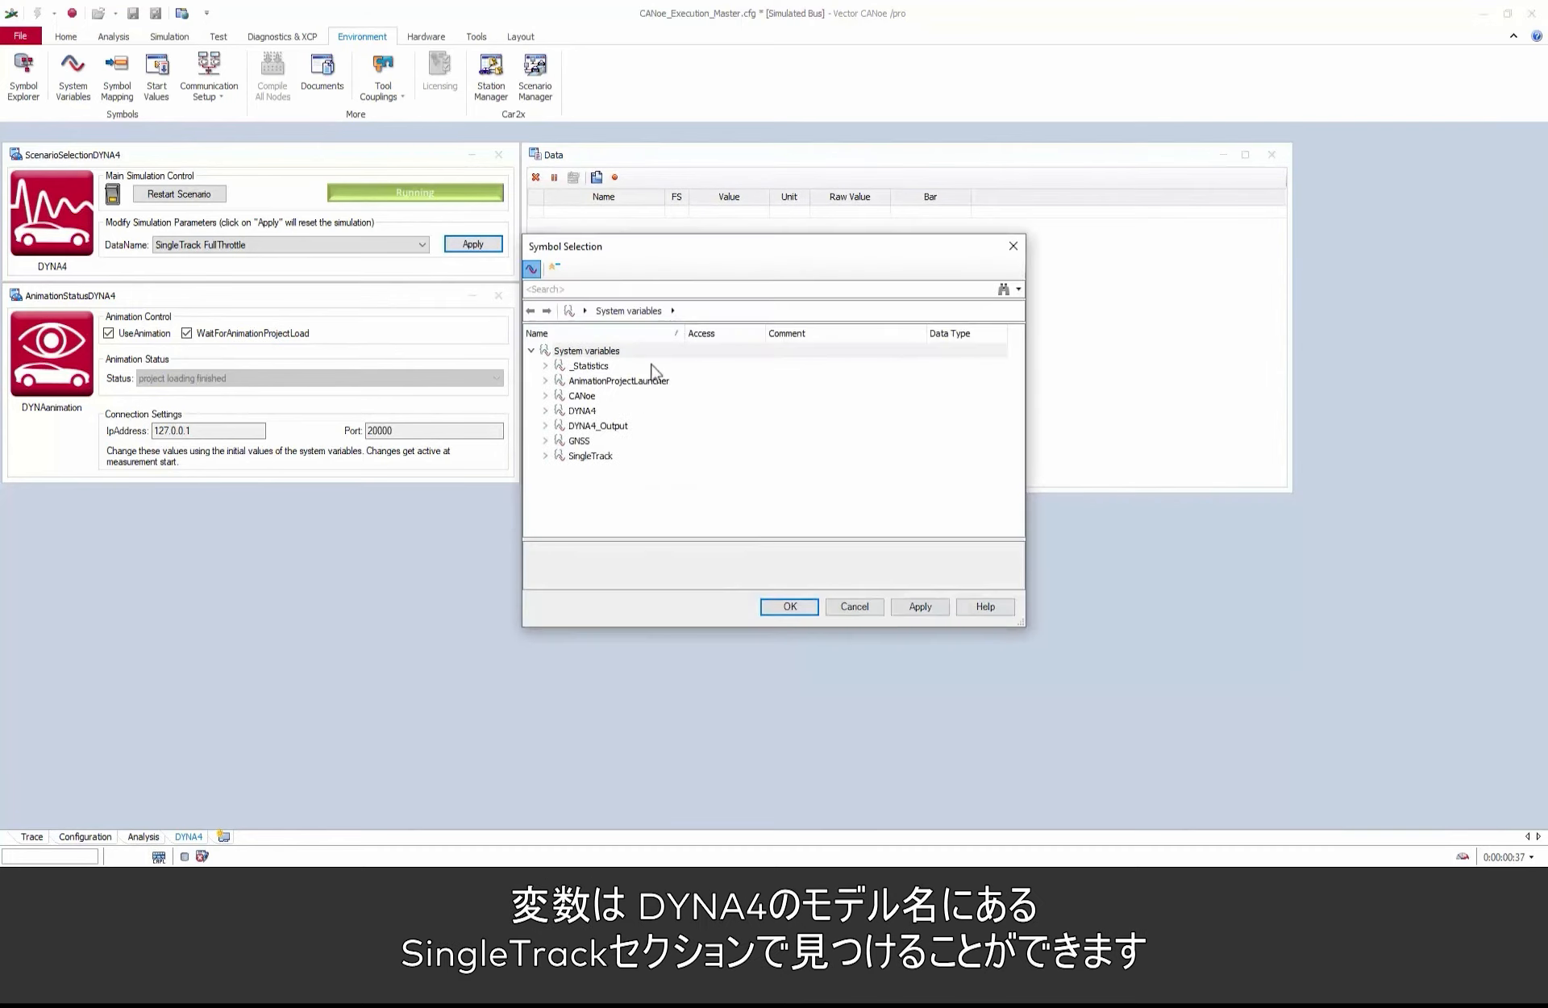
left_click(547, 455)
left_click(560, 470)
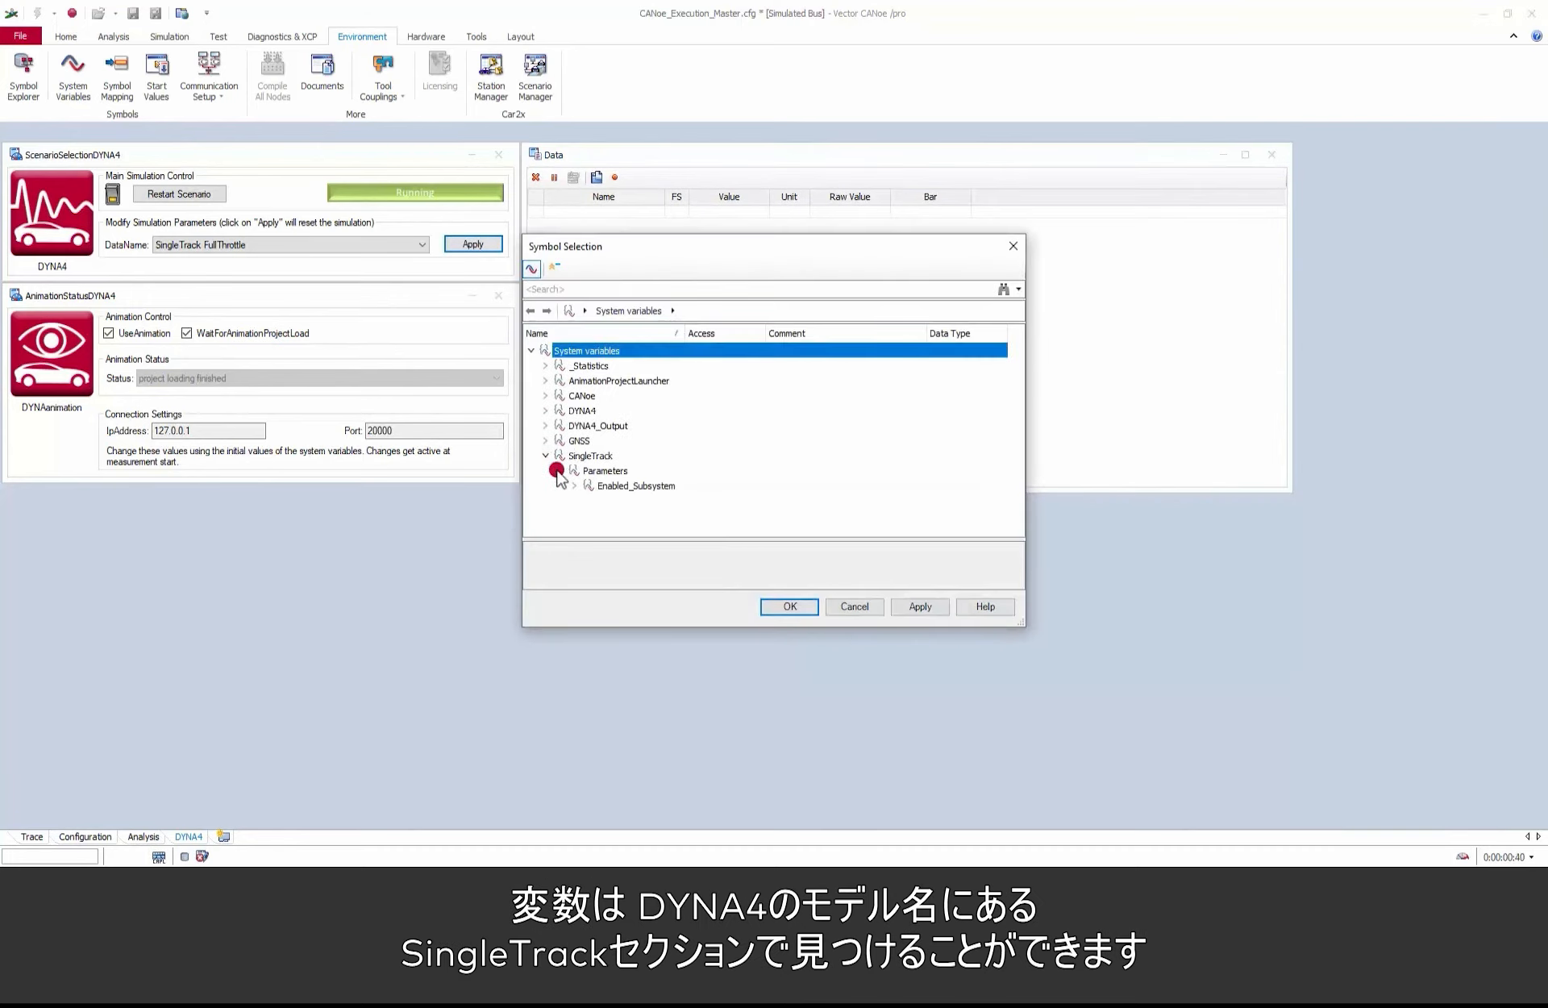
left_click(575, 486)
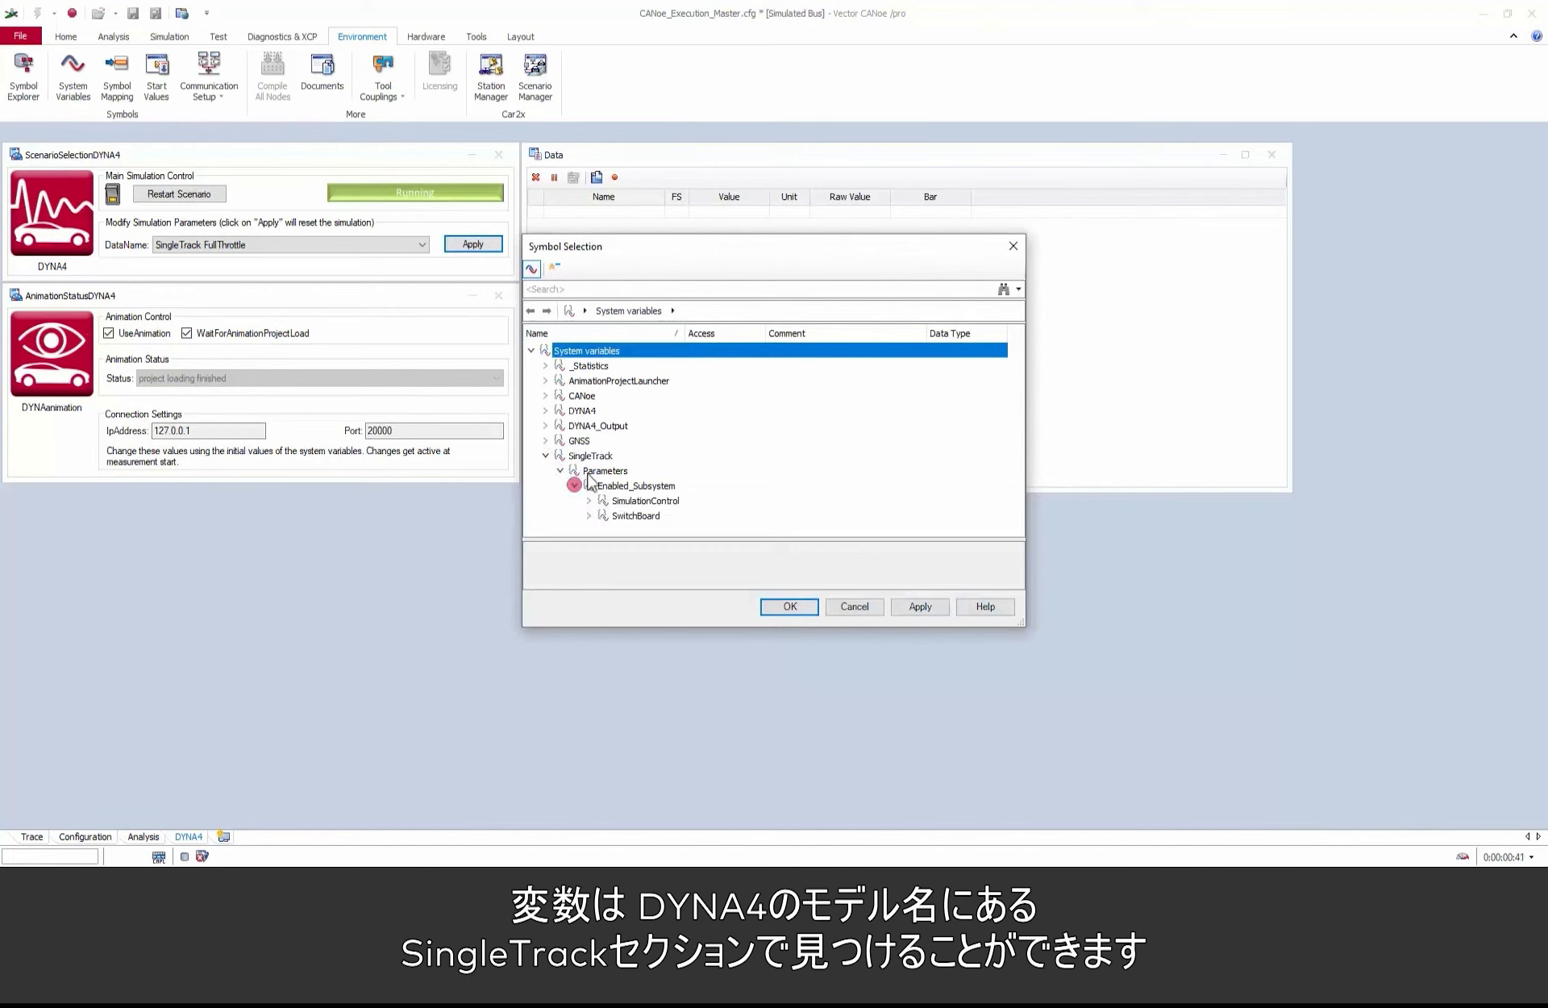
left_click(589, 515)
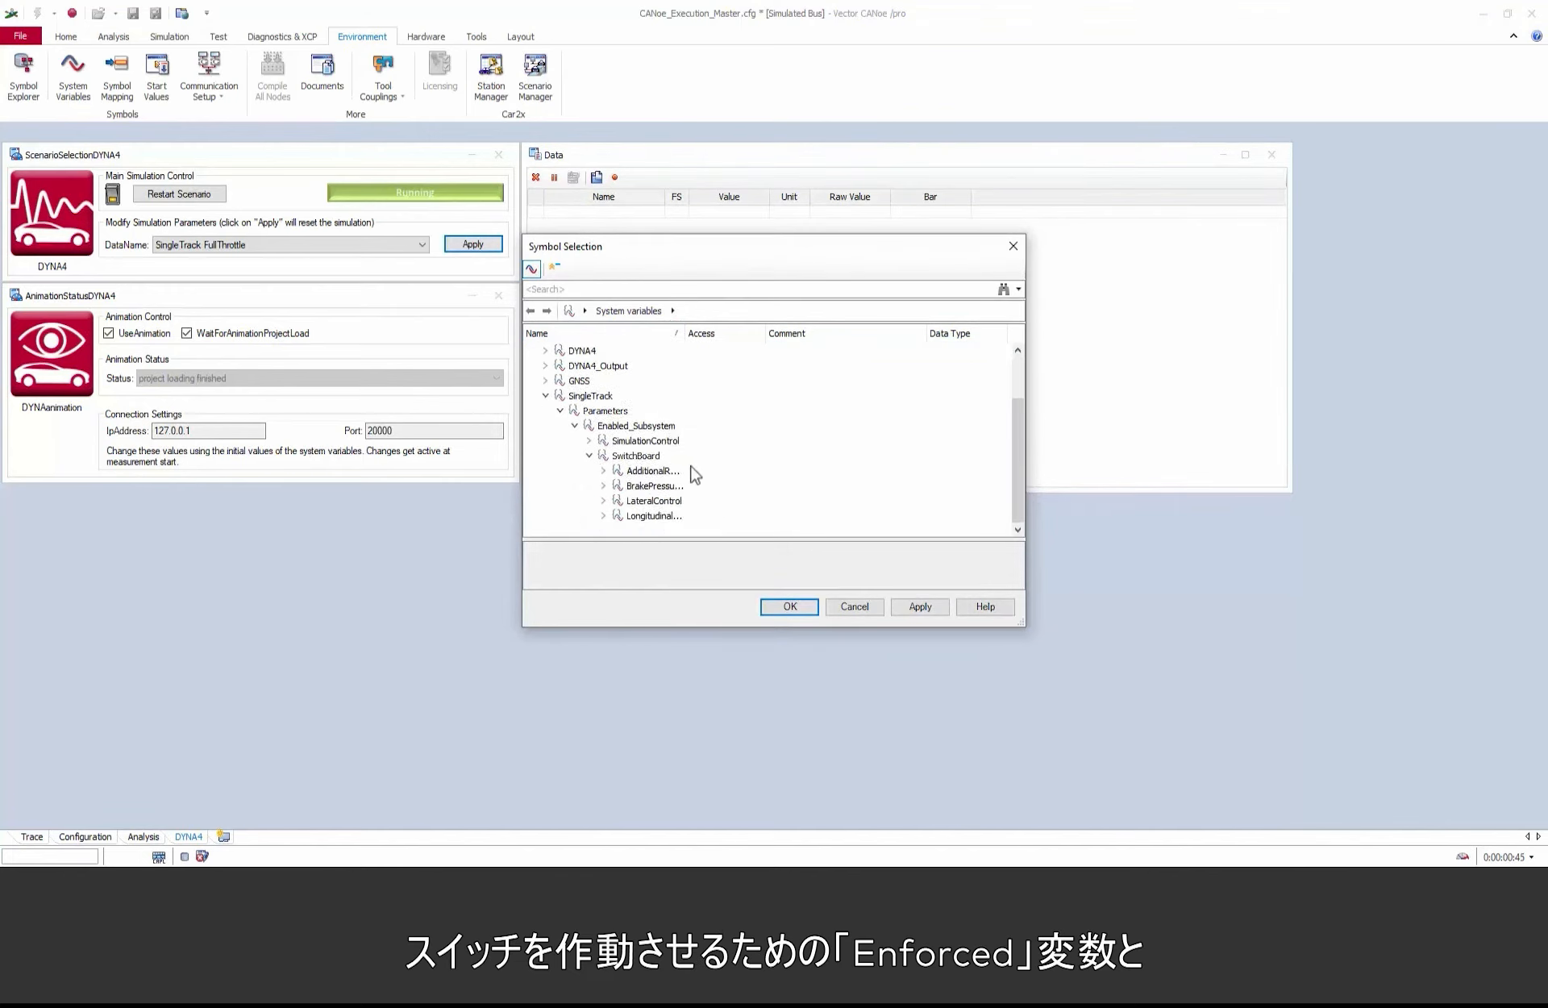
Step: Add the Enforced Value variable of SteeringWheelAng under LateralControl to the Data window
left_click(603, 501)
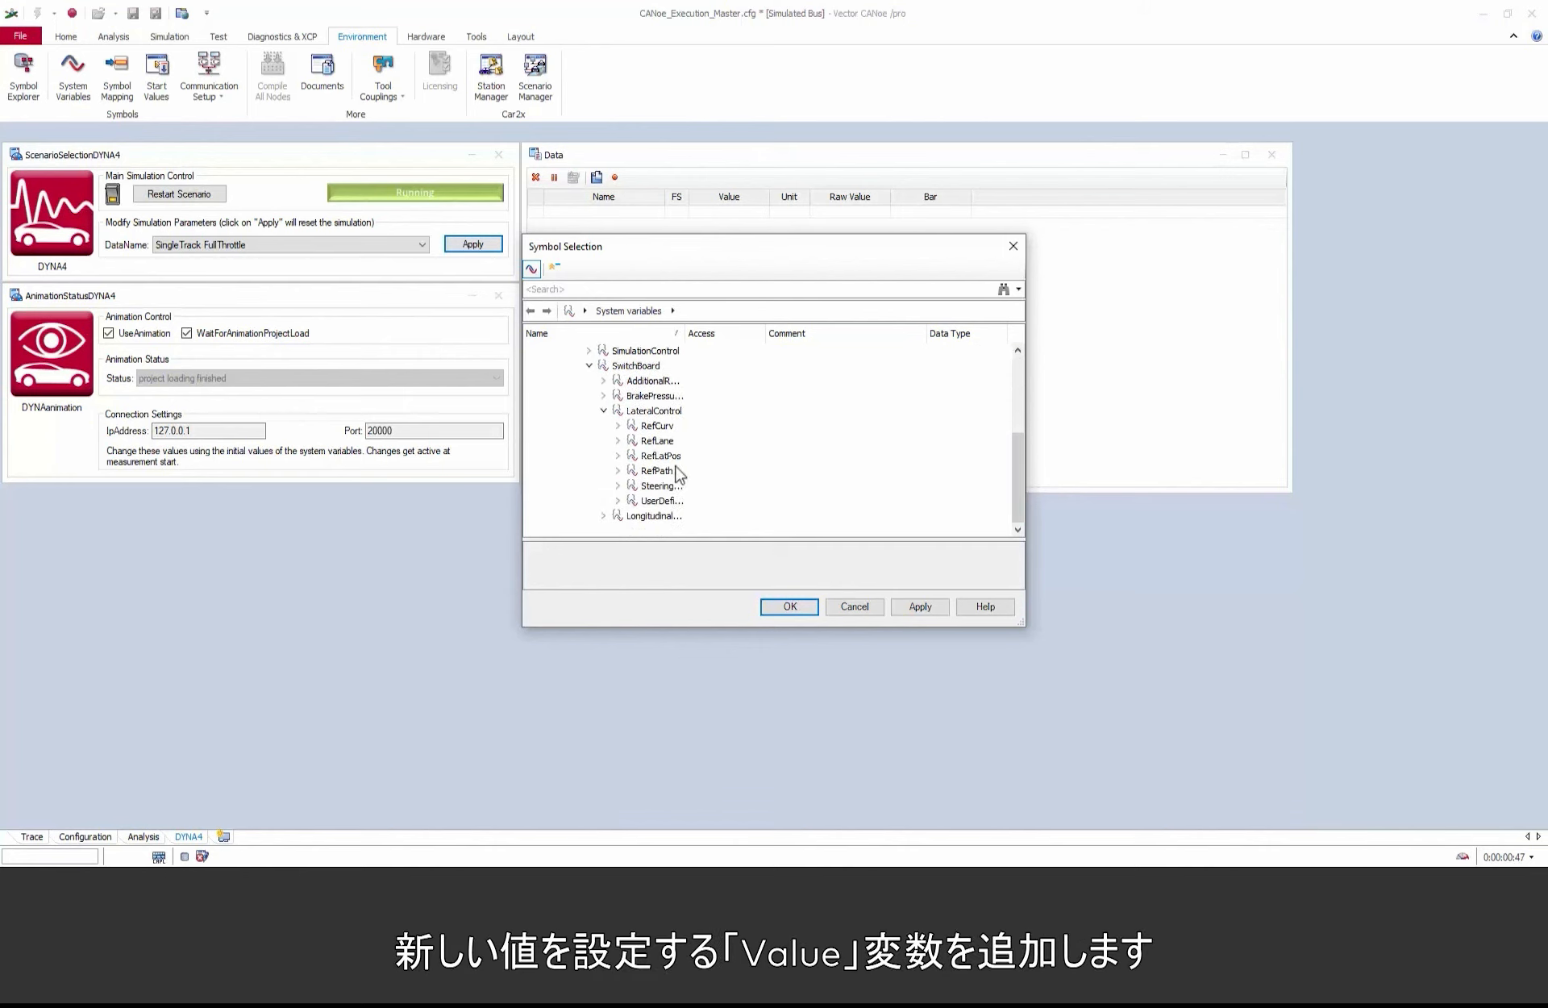
left_click(619, 486)
scroll(666, 477, "down", 1)
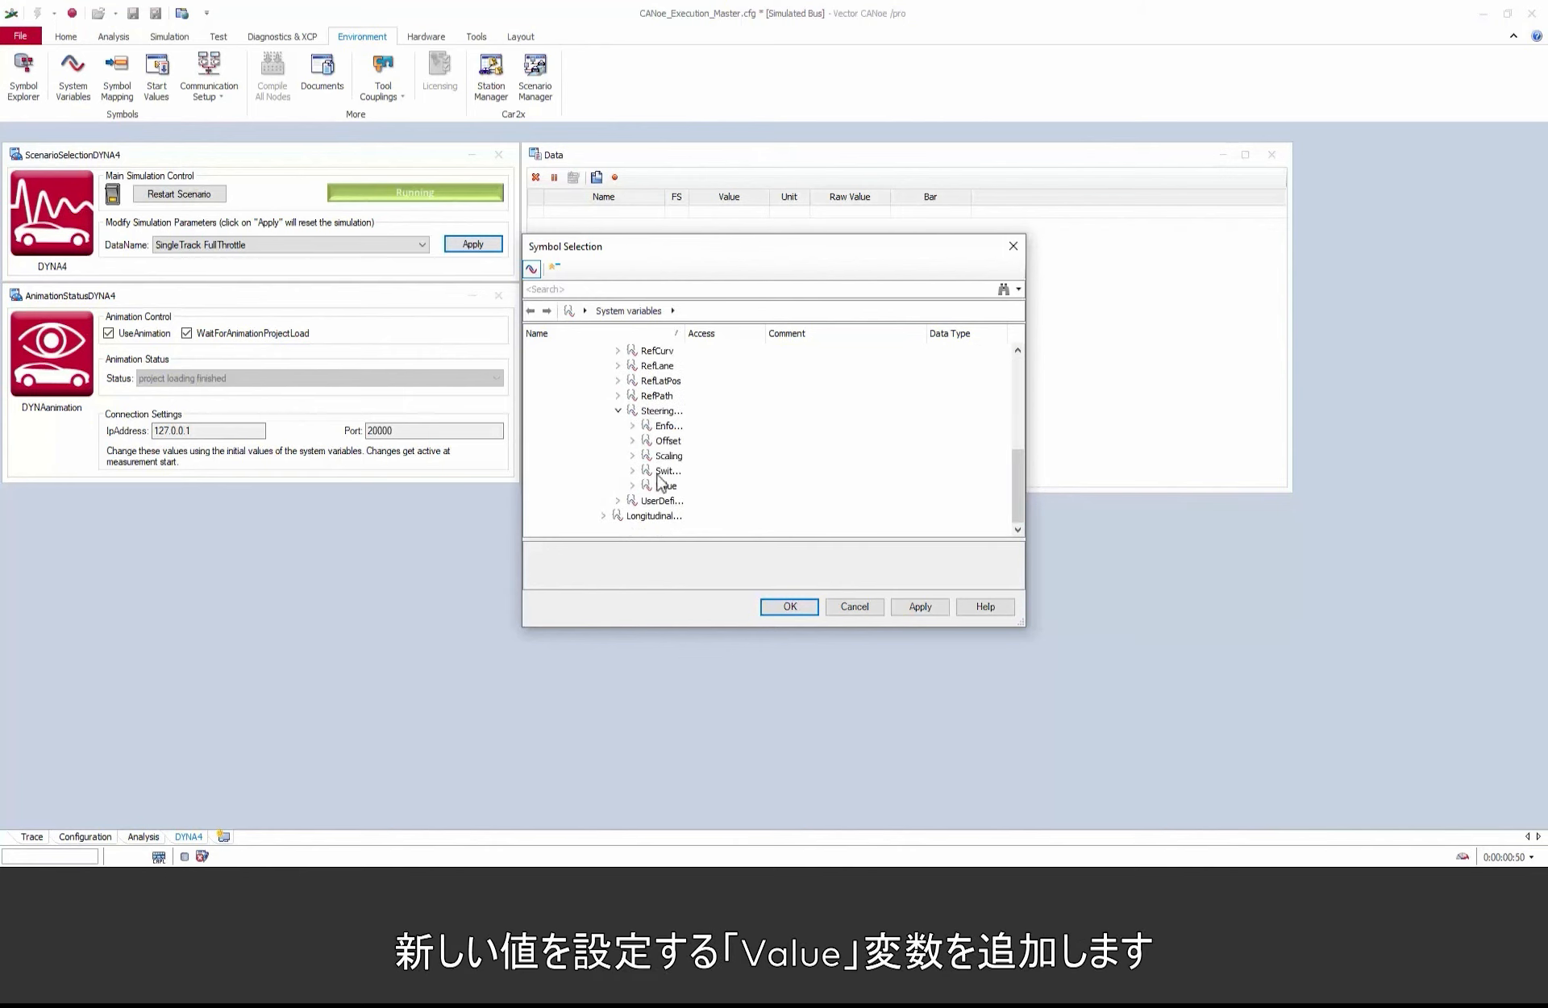
left_click(633, 426)
left_click_drag(690, 337, 851, 337)
left_click(682, 440)
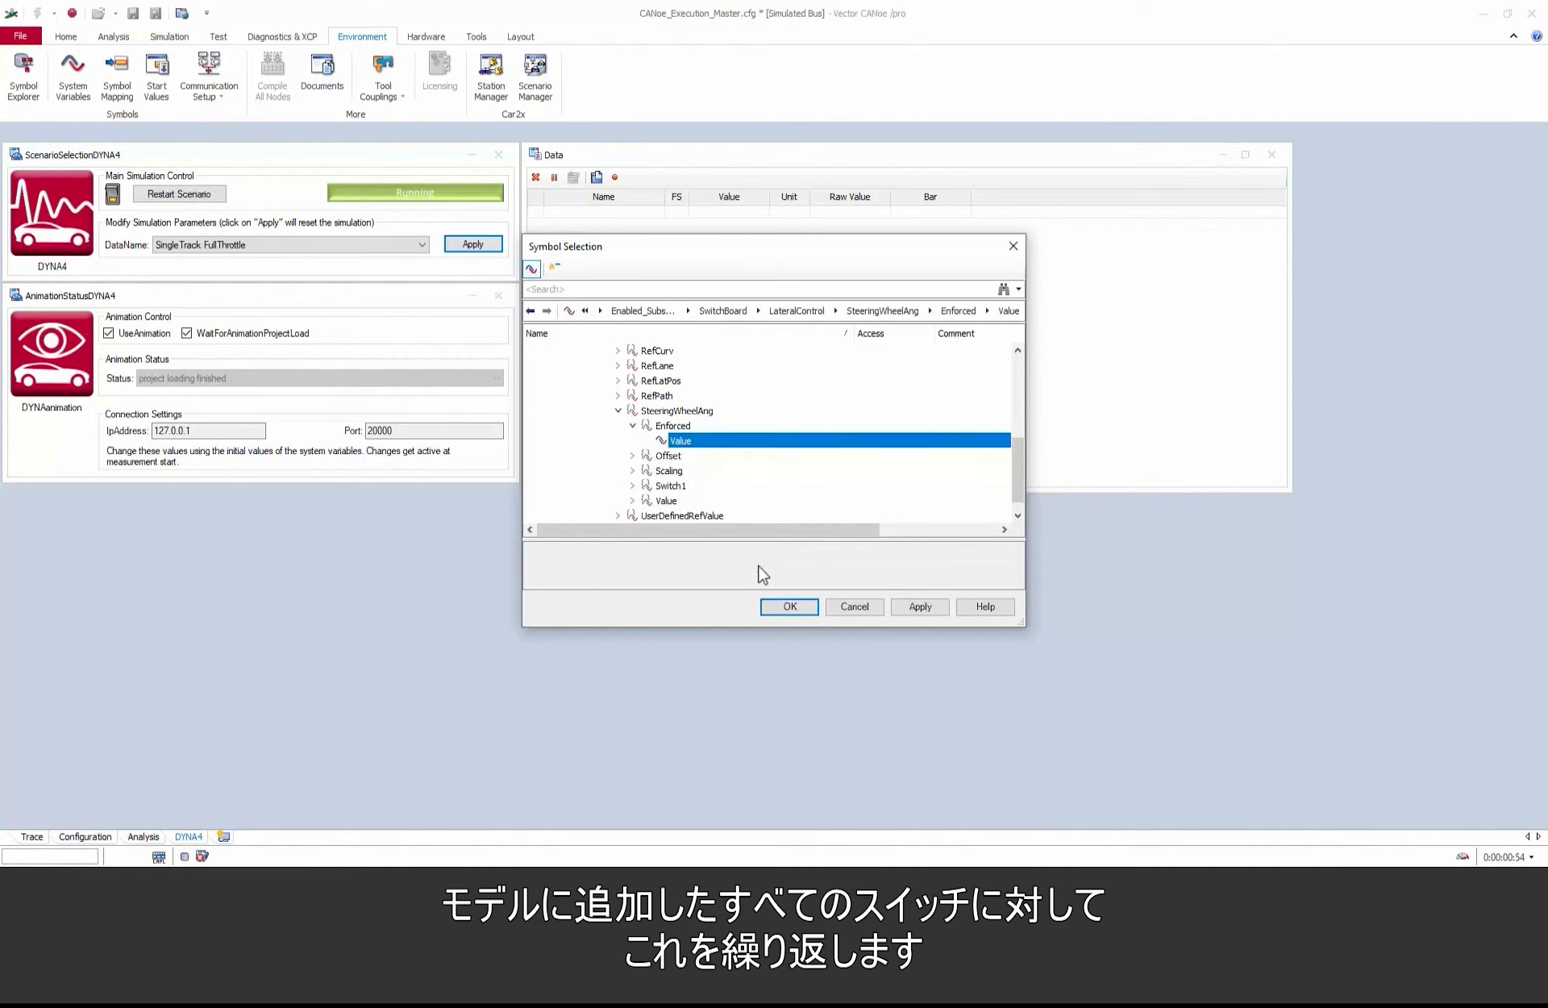
left_click(788, 608)
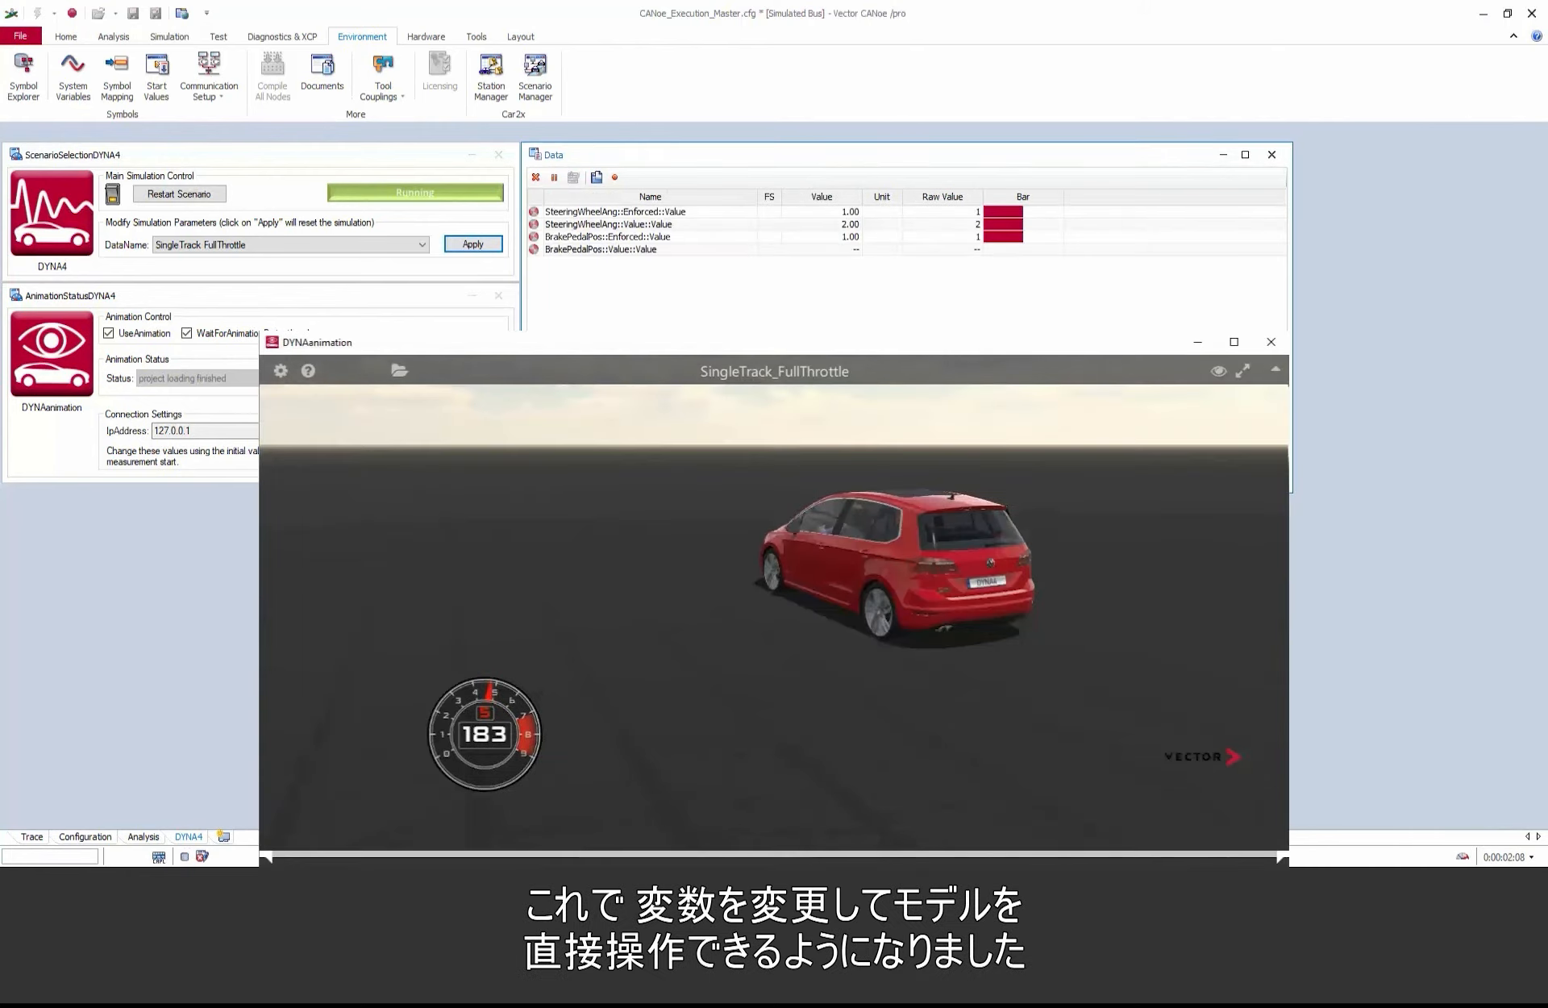
Step: Set the BrakePedalPos Value variable in the Data window to 0.5
right_click(651, 251)
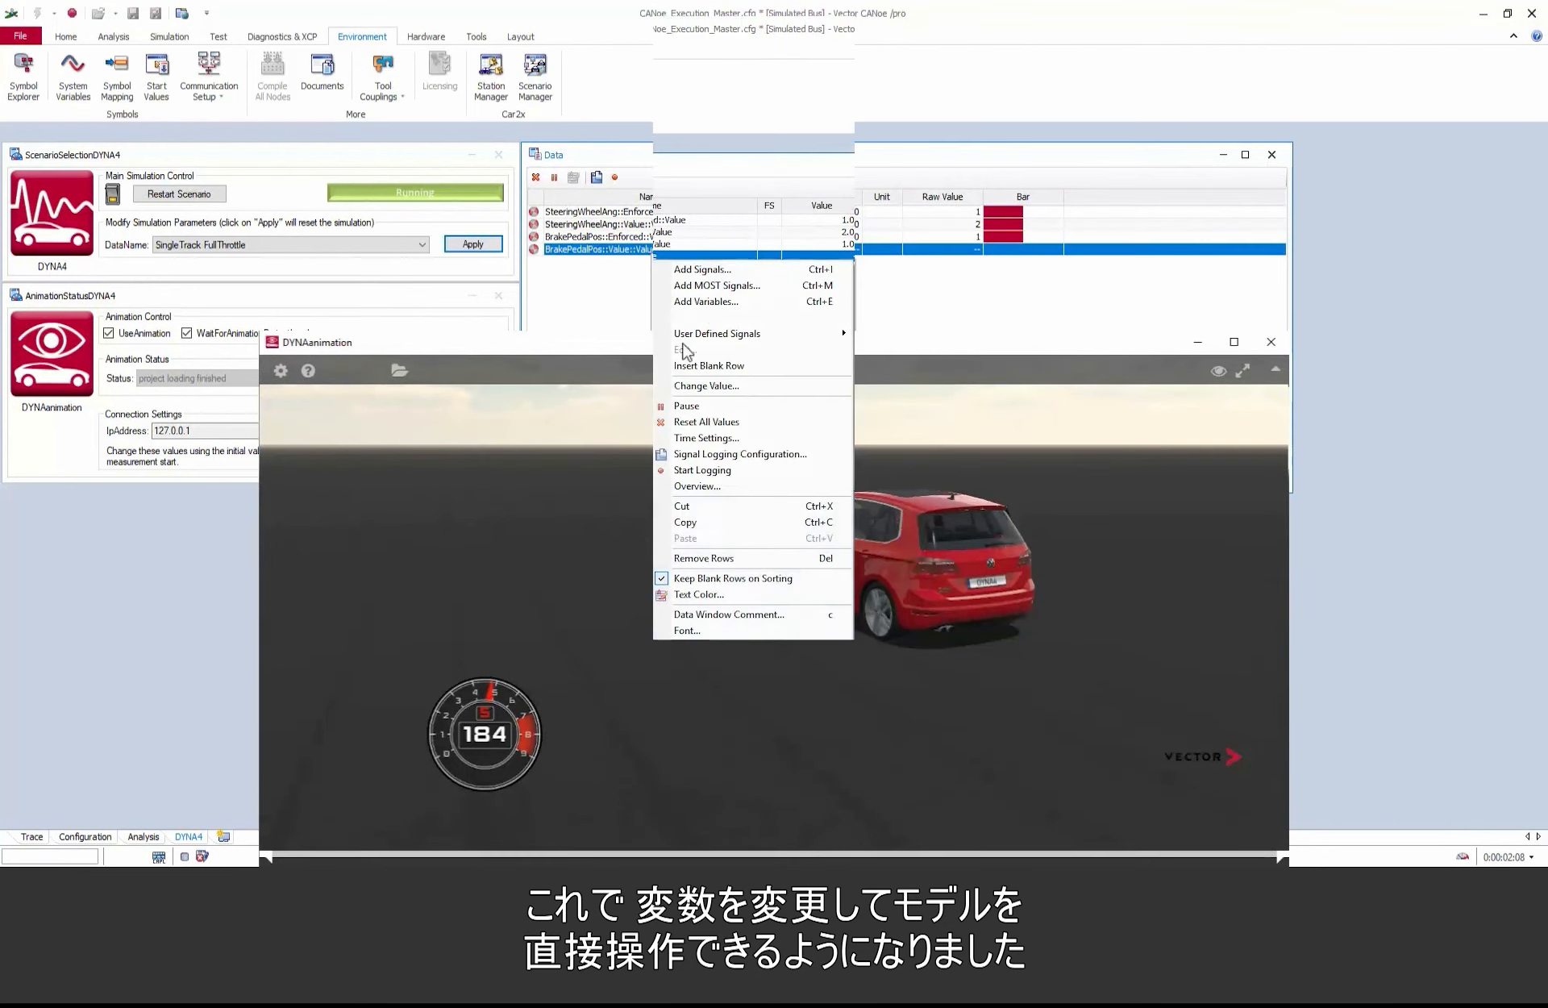
left_click(686, 350)
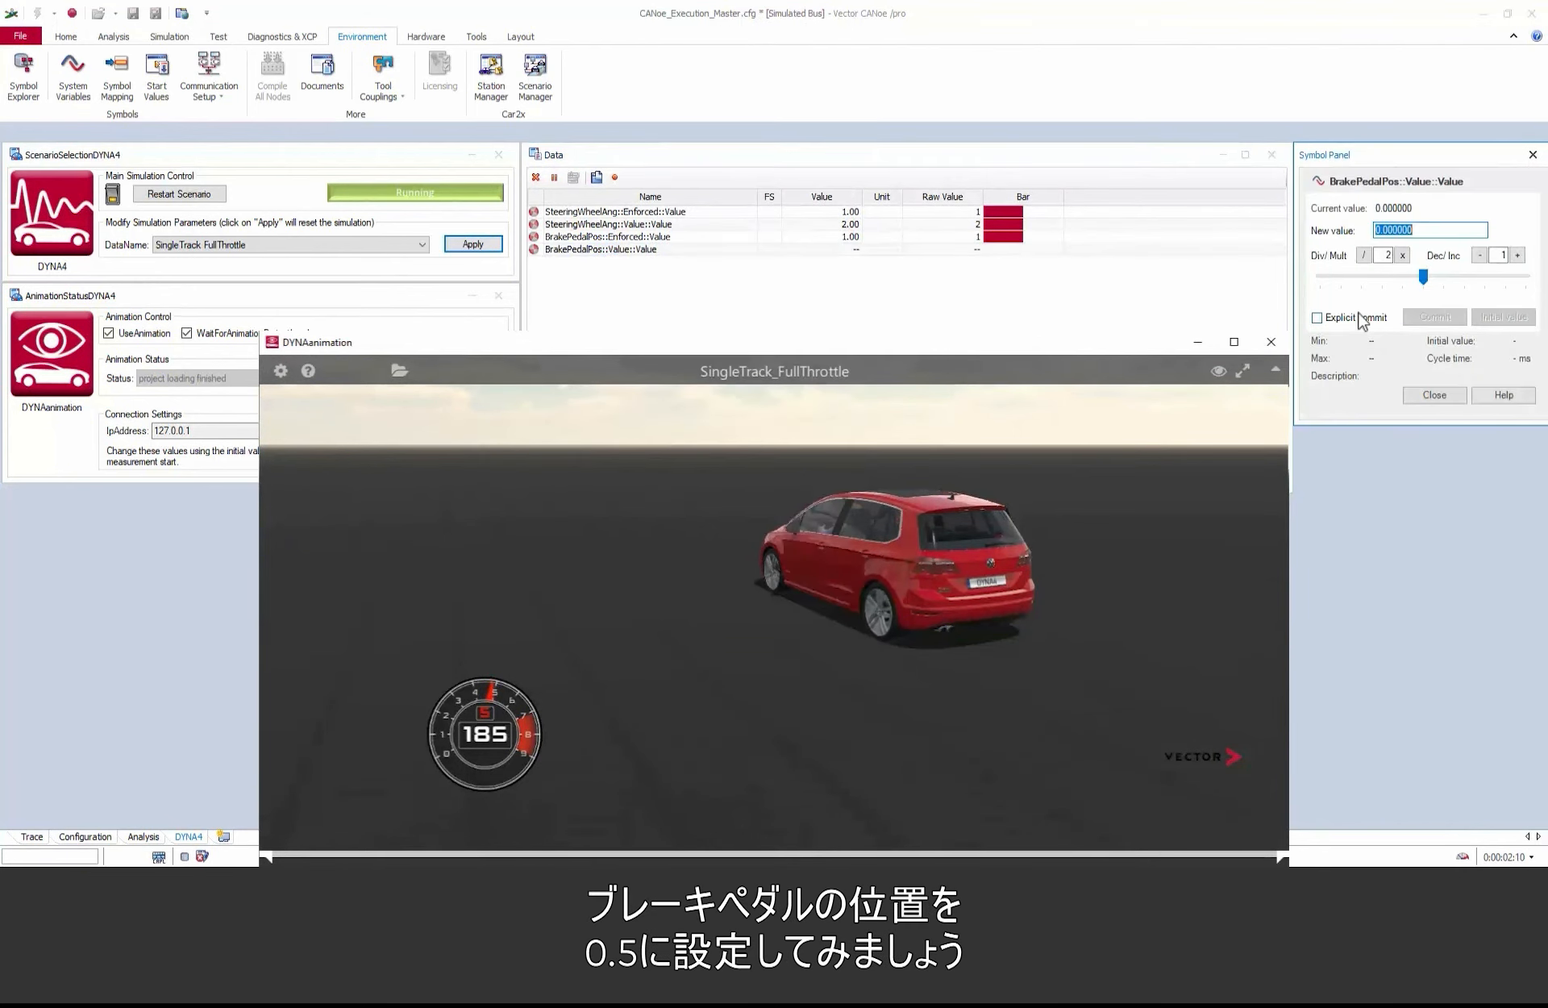
type("0.5")
left_click(1452, 395)
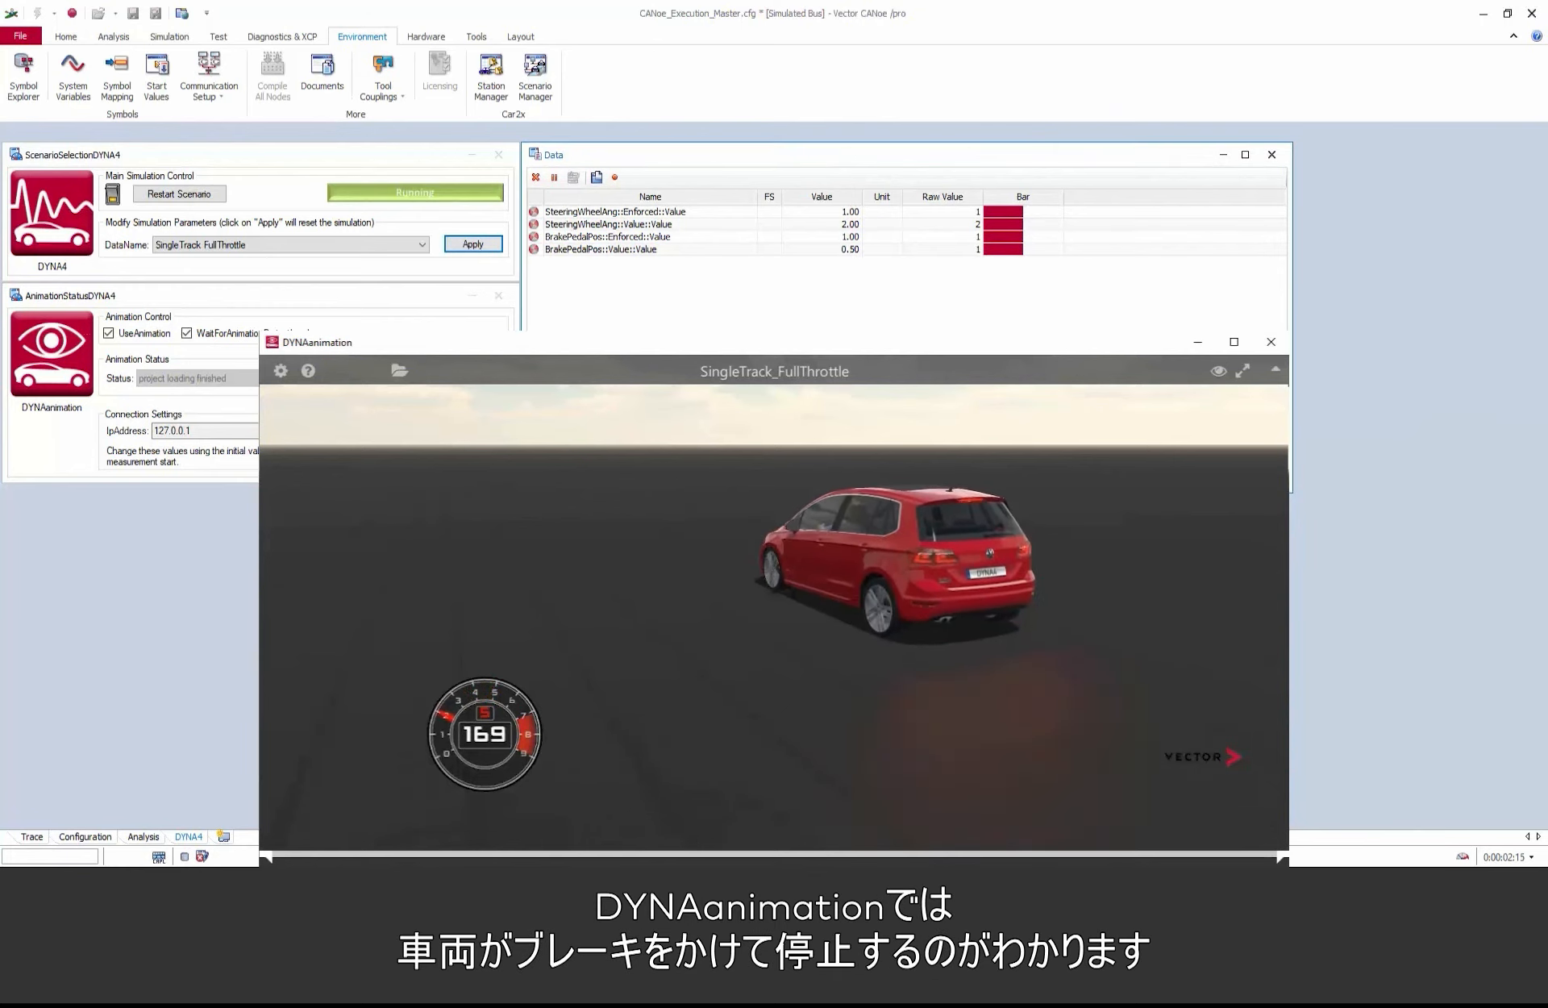